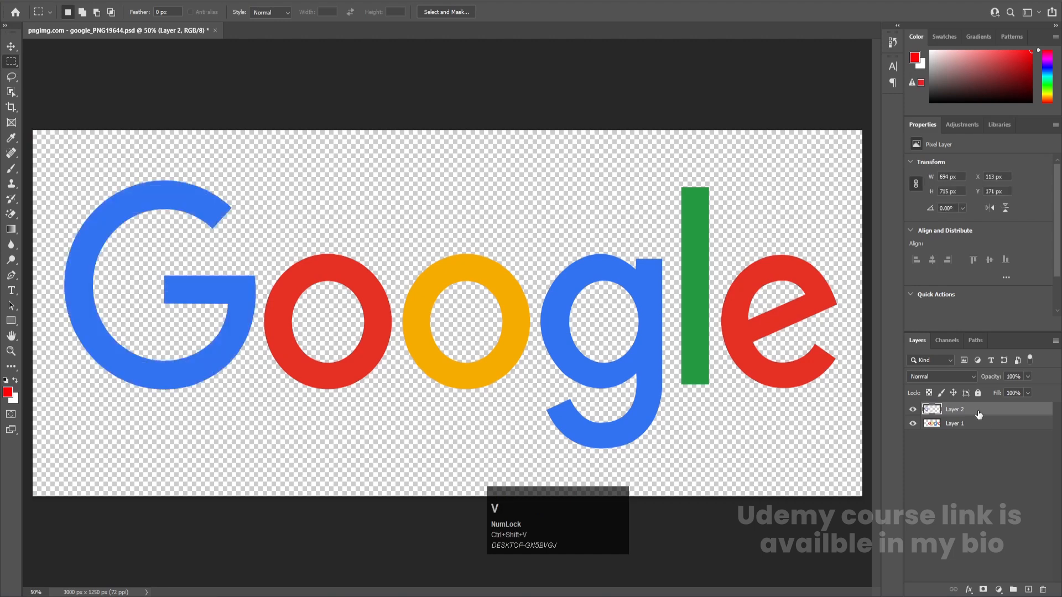
# Rename the layer holding the large blue G as "G" and hide it
pyautogui.doubleClick(959, 410)
pyautogui.write('G')
pyautogui.press('Return')
pyautogui.click(913, 409)
# Cut the red o out of Layer 1 with a rectangular selection and paste it in place on a new layer
pyautogui.click(940, 426)
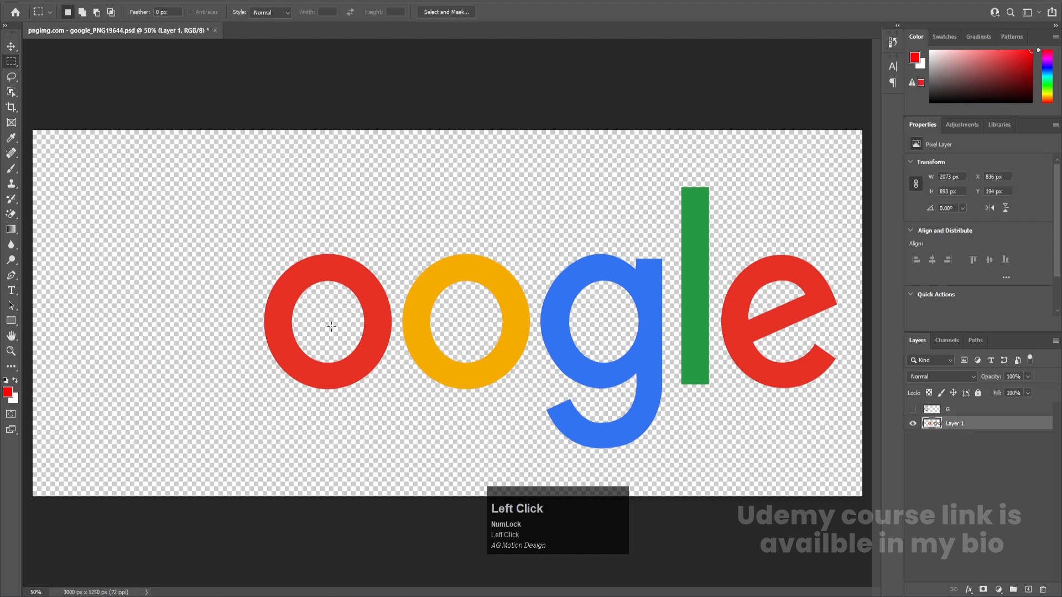
pyautogui.moveTo(255, 239); pyautogui.dragTo(397, 439)
pyautogui.hotkey('ctrl', 'x')
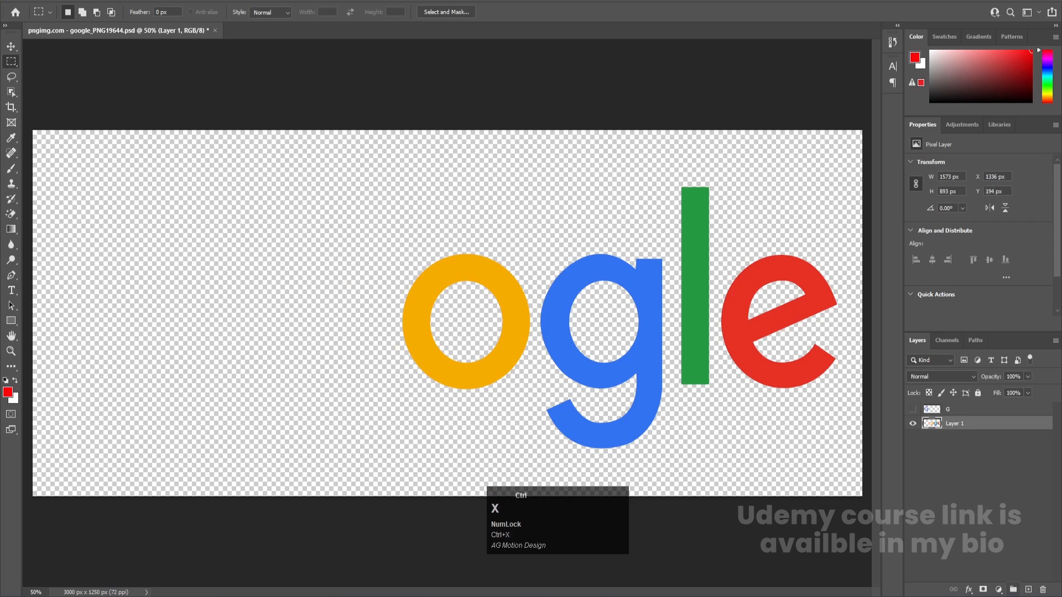
pyautogui.click(1027, 589)
pyautogui.hotkey('ctrl', 'v')
# Rename the red o's layer as "O" and hide it
pyautogui.doubleClick(953, 423)
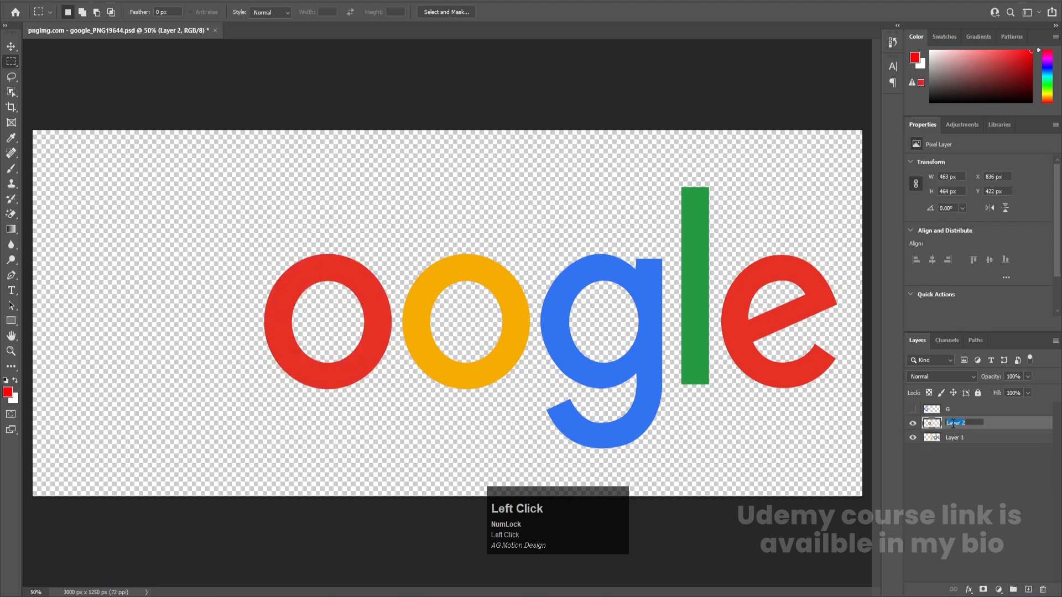
pyautogui.write('O')
pyautogui.press('Return')
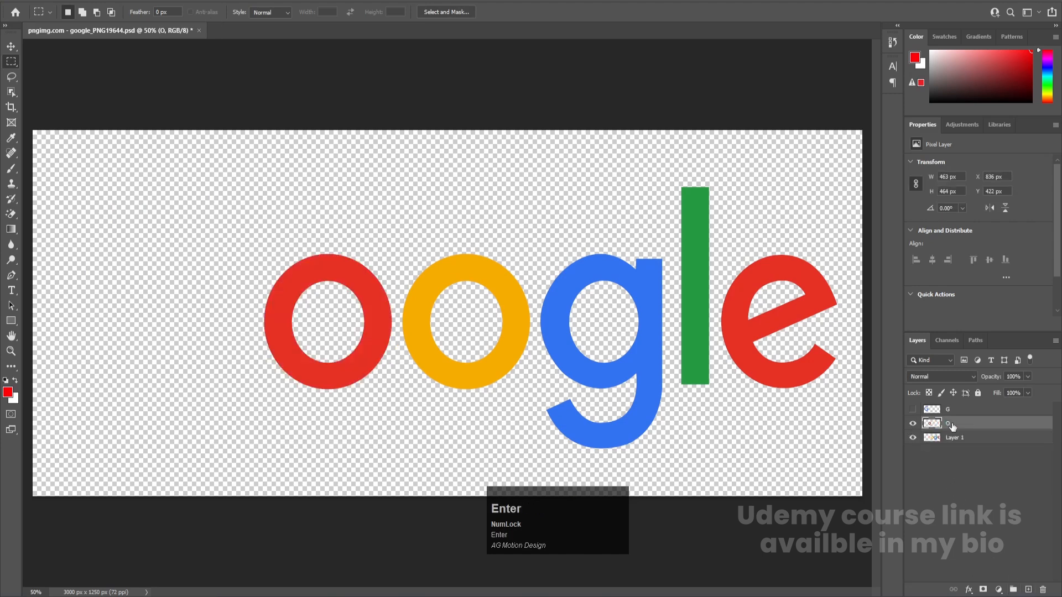
pyautogui.click(913, 423)
# Move the yellow o from Layer 1 to its own new layer at the same position, and hide that layer
pyautogui.click(957, 437)
pyautogui.moveTo(360, 231); pyautogui.dragTo(532, 409)
pyautogui.hotkey('ctrl', 'x')
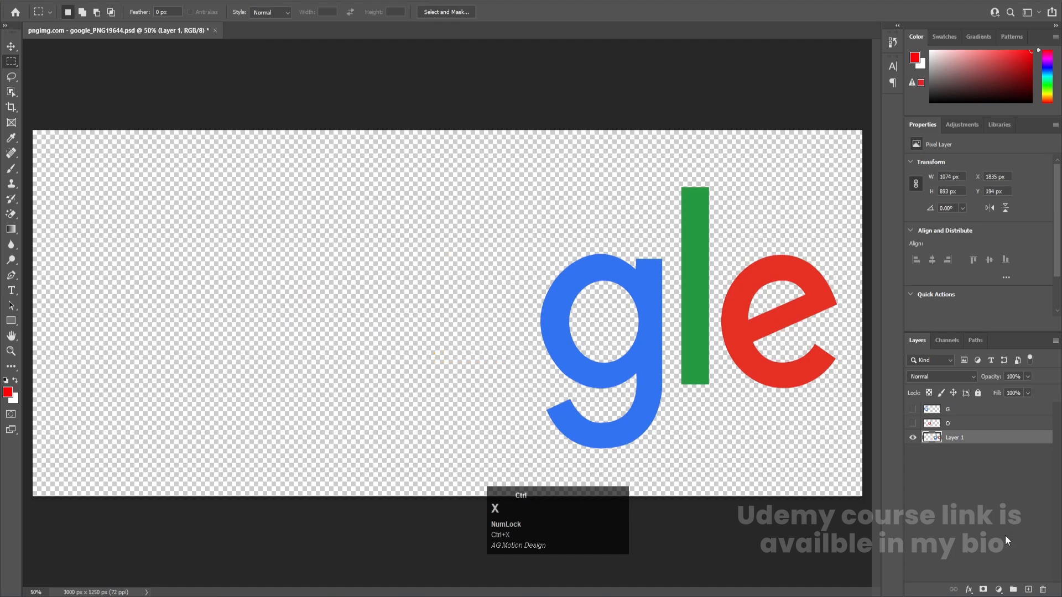
pyautogui.click(1022, 591)
pyautogui.hotkey('ctrl', 'shift', 'v')
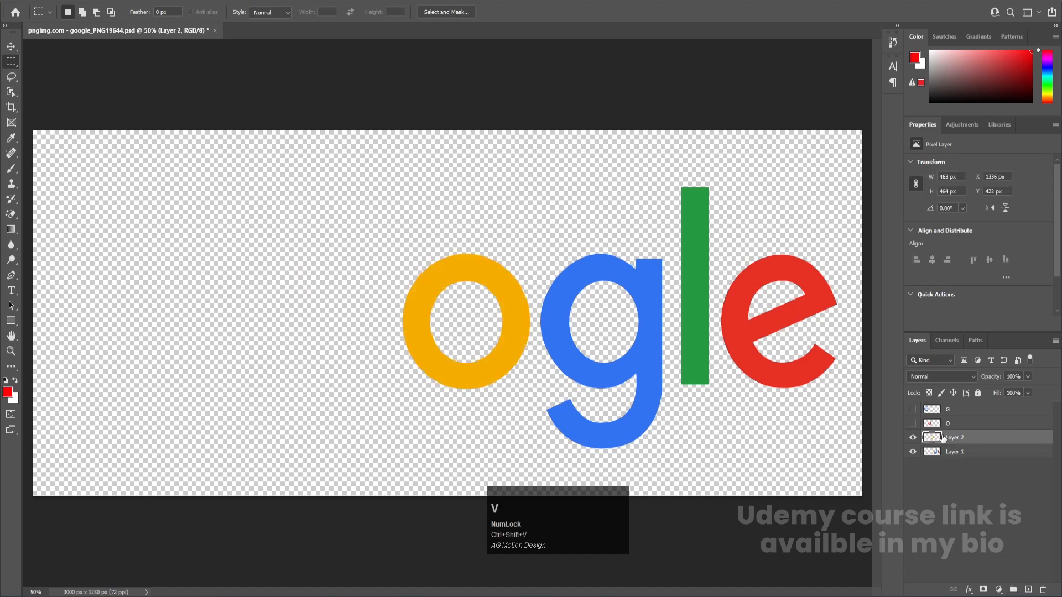
pyautogui.click(912, 438)
# Move the lowercase blue g from Layer 1 to its own new layer at the same position, and hide that layer
pyautogui.click(951, 451)
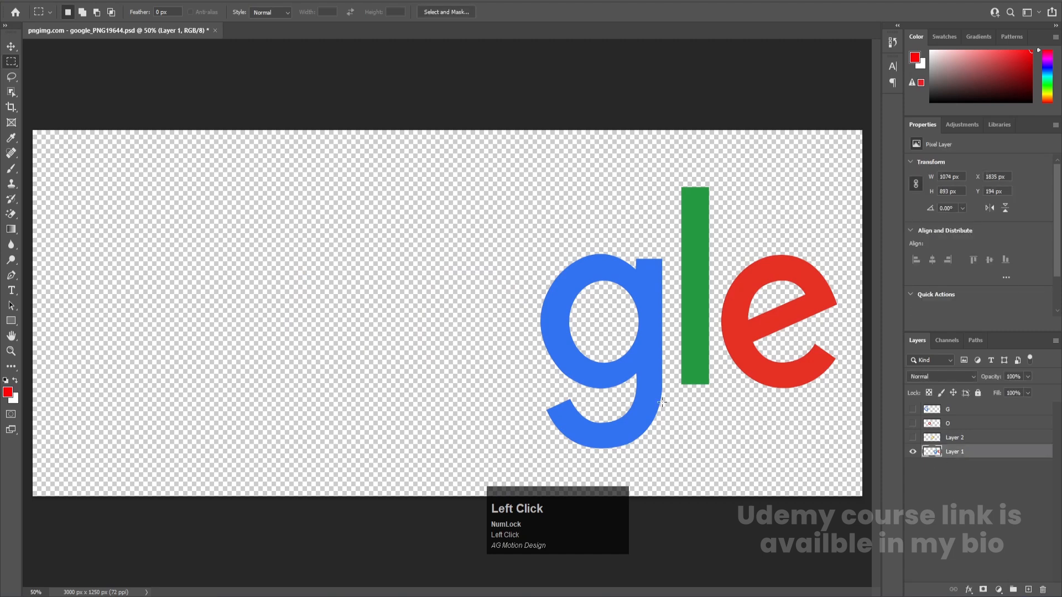
pyautogui.moveTo(505, 221); pyautogui.dragTo(684, 486)
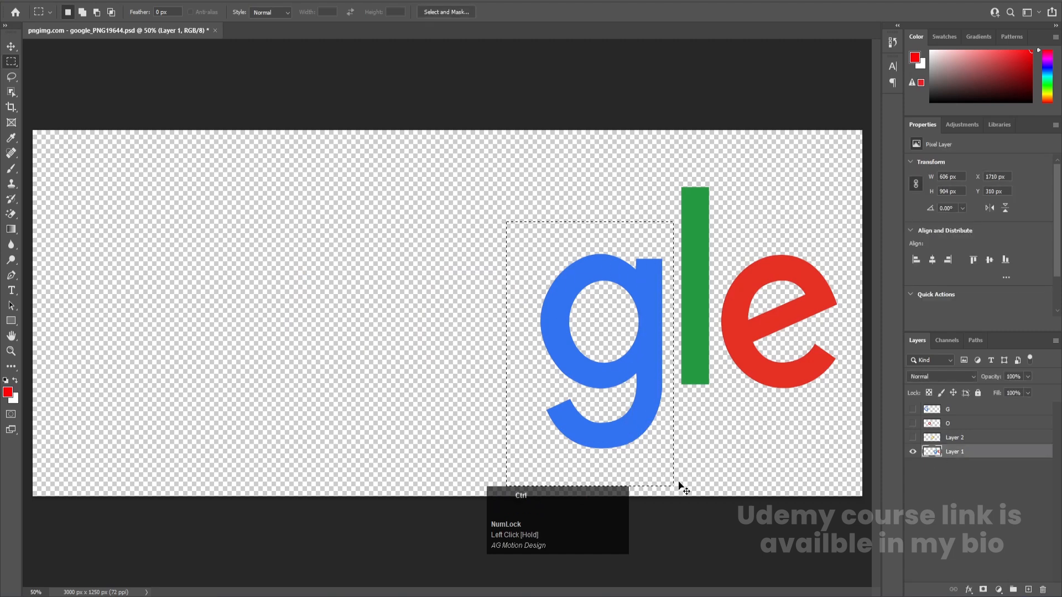
pyautogui.hotkey('ctrl', 'x')
pyautogui.click(1029, 590)
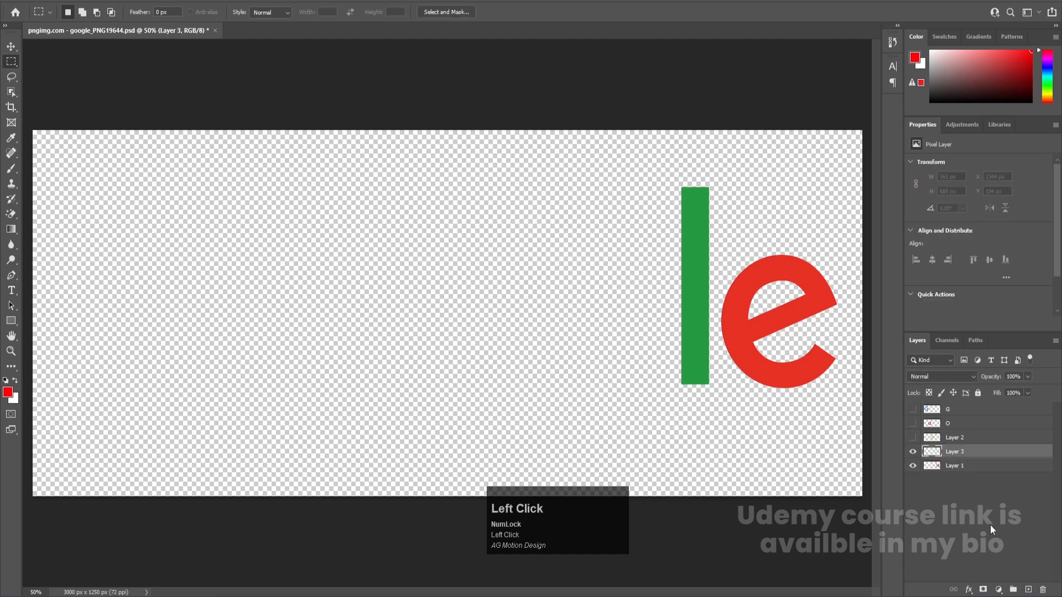
pyautogui.hotkey('ctrl', 'shift', 'v')
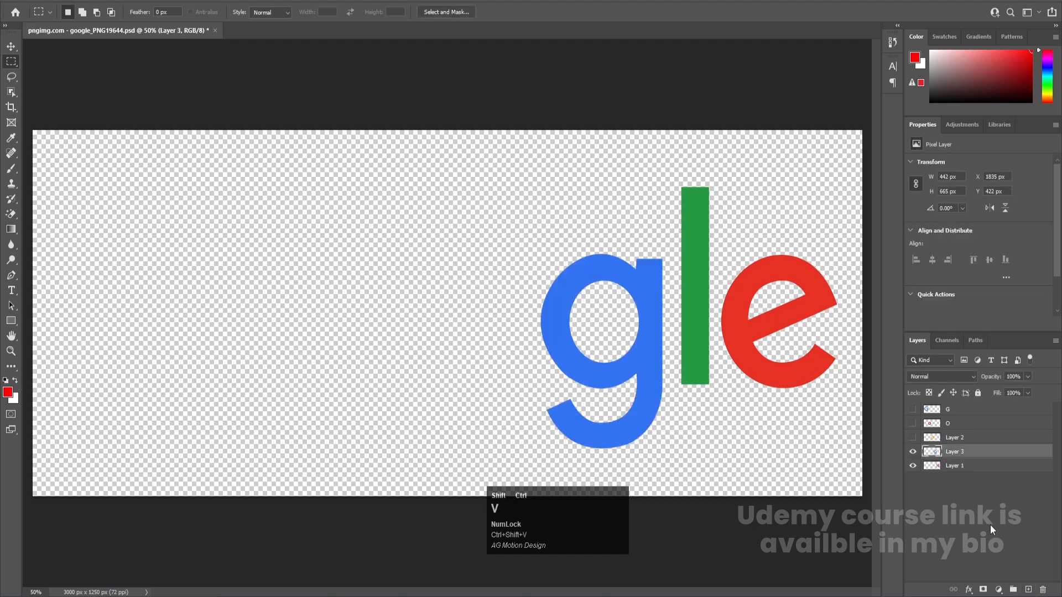
pyautogui.click(913, 452)
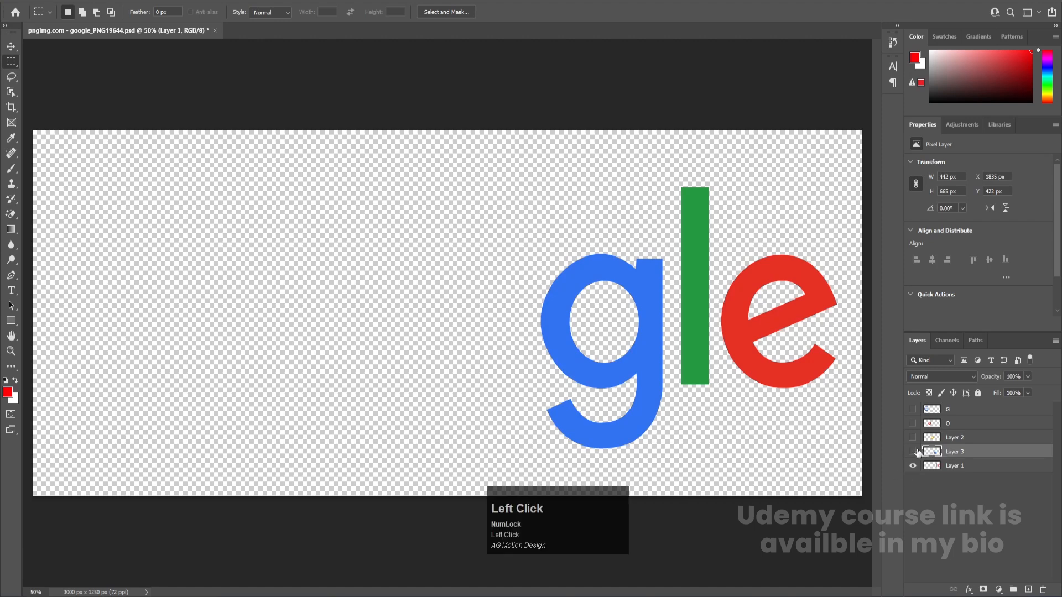
# Move the green l from Layer 1 to its own new layer and hide that layer
pyautogui.click(947, 465)
pyautogui.moveTo(653, 166); pyautogui.dragTo(719, 442)
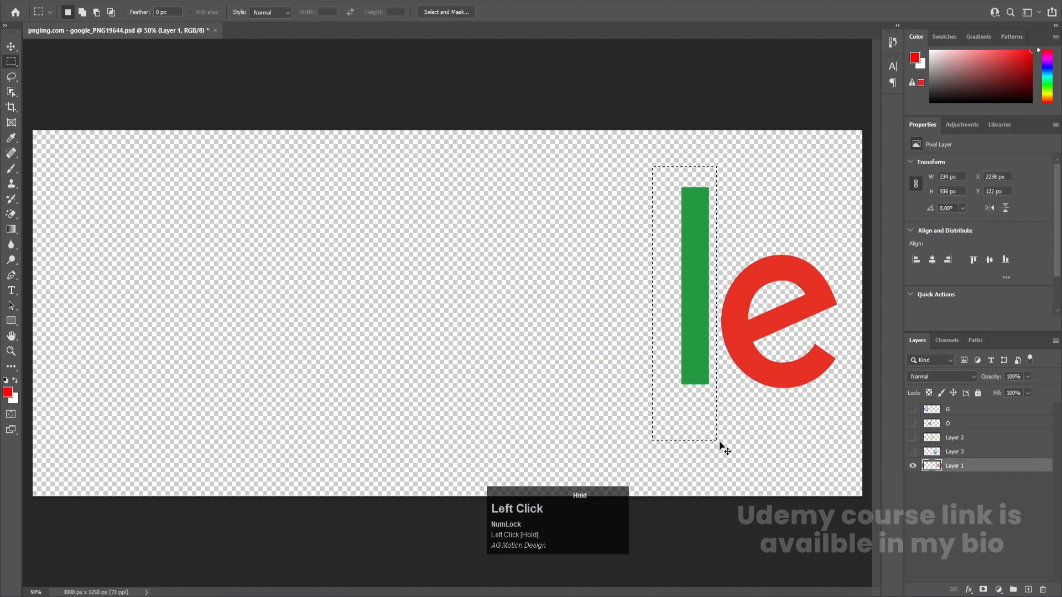
pyautogui.hotkey('ctrl', 'x')
pyautogui.hotkey('ctrl', 'v')
pyautogui.click(914, 467)
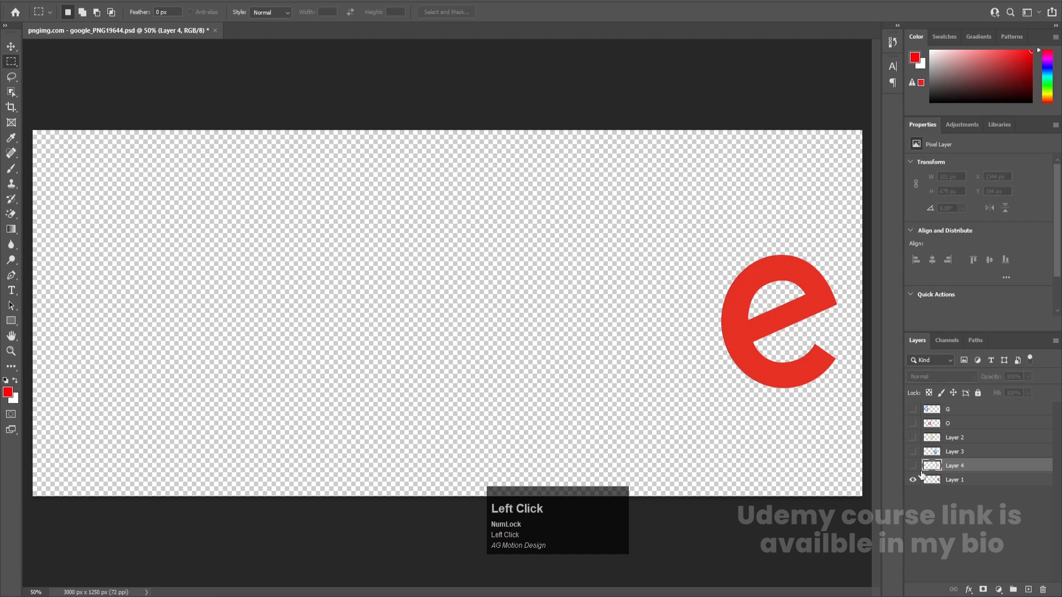
# Show the hidden letter layers below the capital G's layer and rename the yellow o's layer as "O"
pyautogui.click(923, 481)
pyautogui.moveTo(913, 467); pyautogui.dragTo(915, 427)
pyautogui.doubleClick(961, 439)
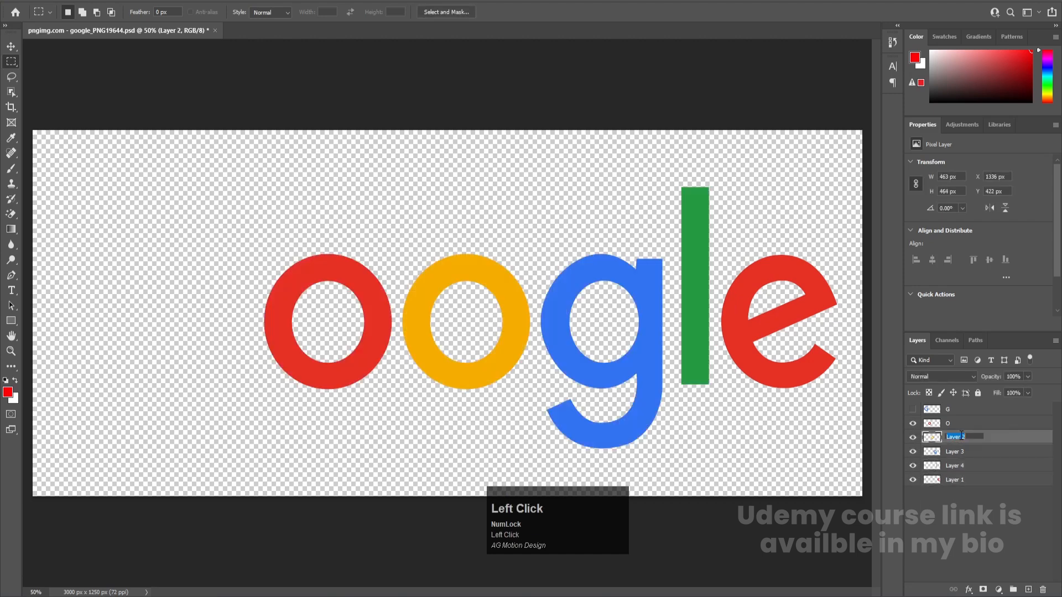
pyautogui.write('O')
pyautogui.press('Return')
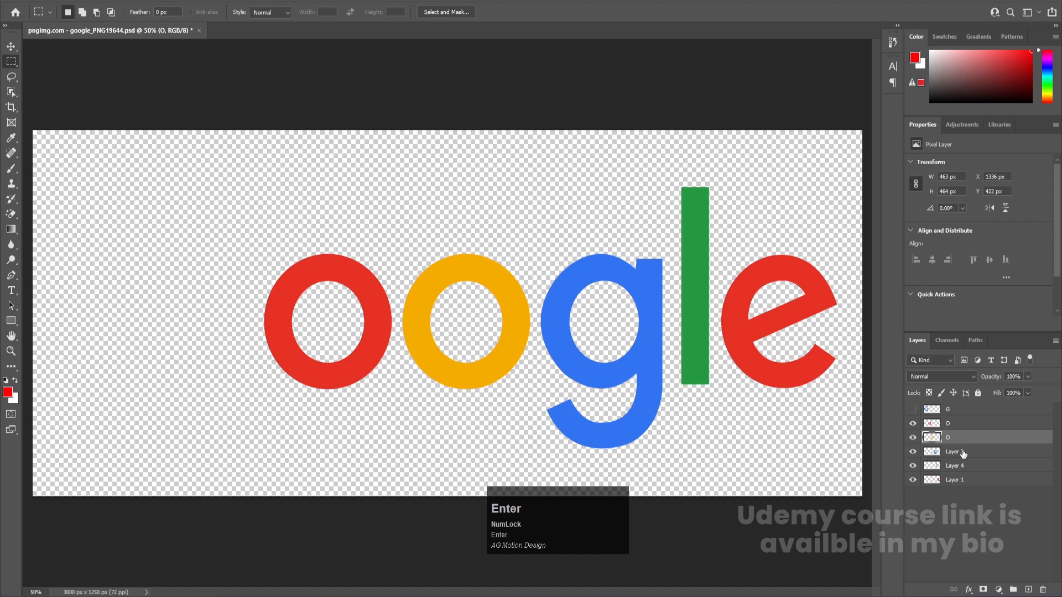
# Rename the layers of the lowercase blue g, the green l and the red e as "G", "L" and "E"
pyautogui.click(963, 453)
pyautogui.doubleClick(961, 452)
pyautogui.write('G')
pyautogui.press('Return')
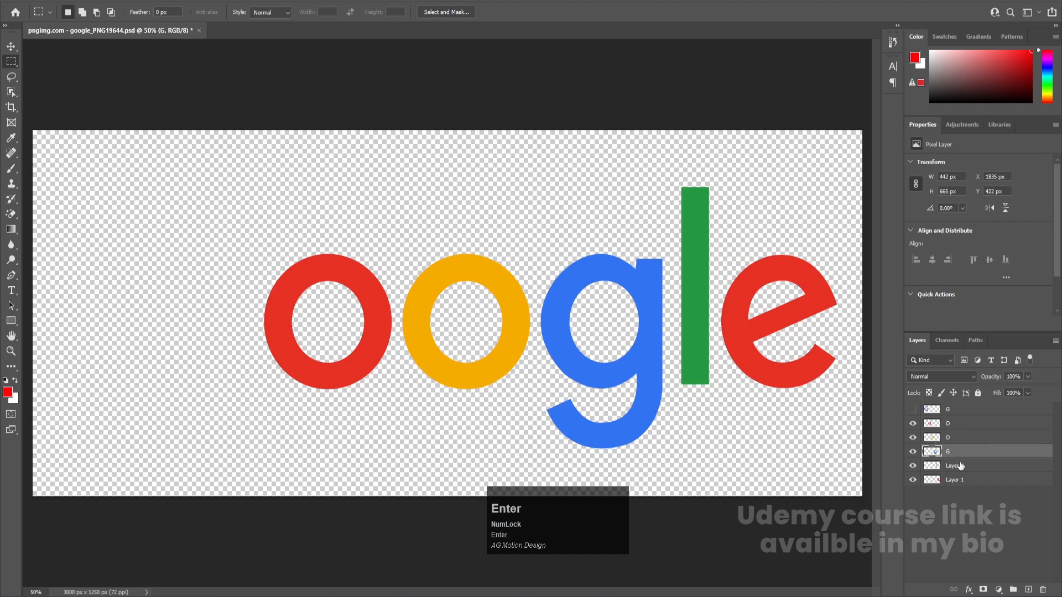
pyautogui.doubleClick(961, 465)
pyautogui.write('L')
pyautogui.press('Return')
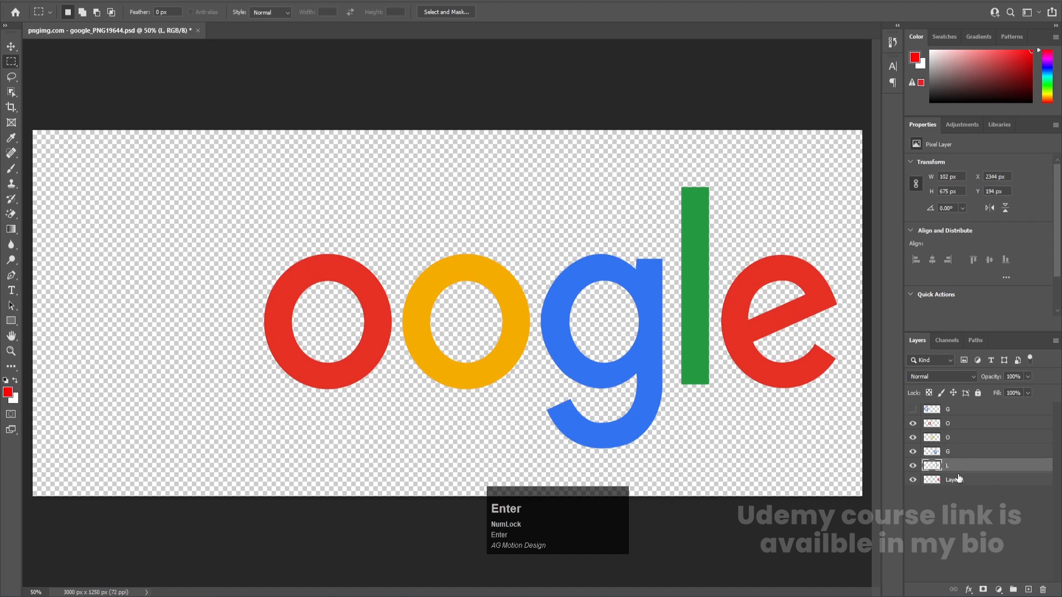
pyautogui.doubleClick(960, 479)
pyautogui.write('E')
pyautogui.press('Return')
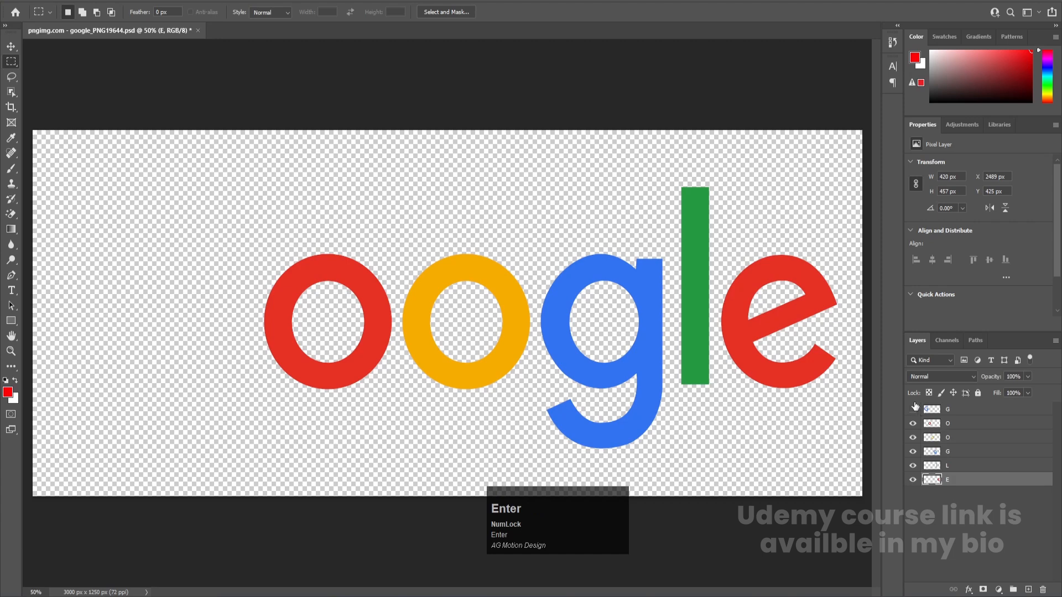
# Show the capital G's layer again and save the Photoshop document
pyautogui.click(913, 409)
pyautogui.hotkey('ctrl', 's')
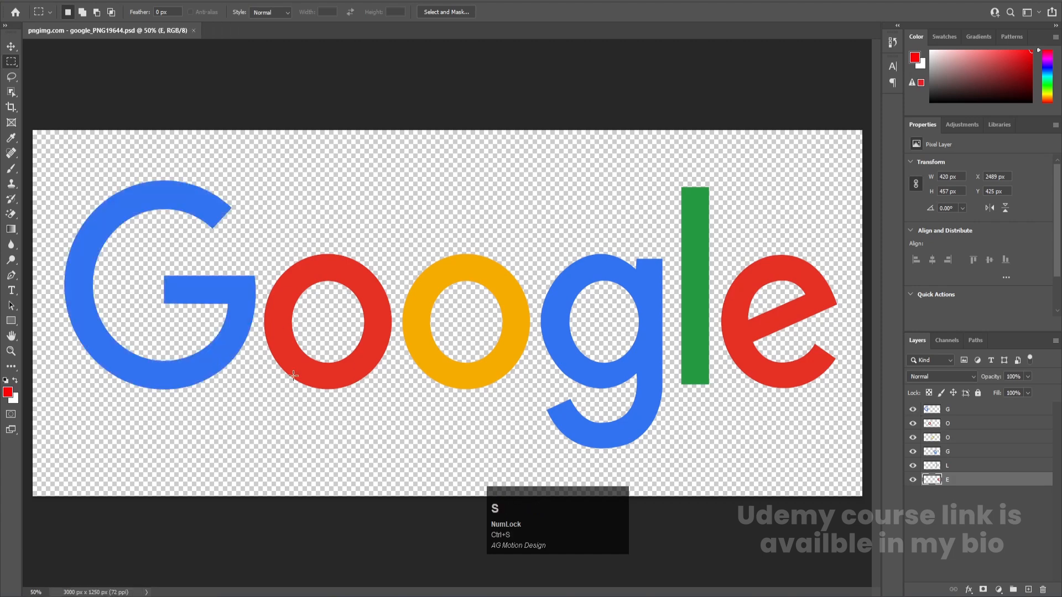
pyautogui.press('v')
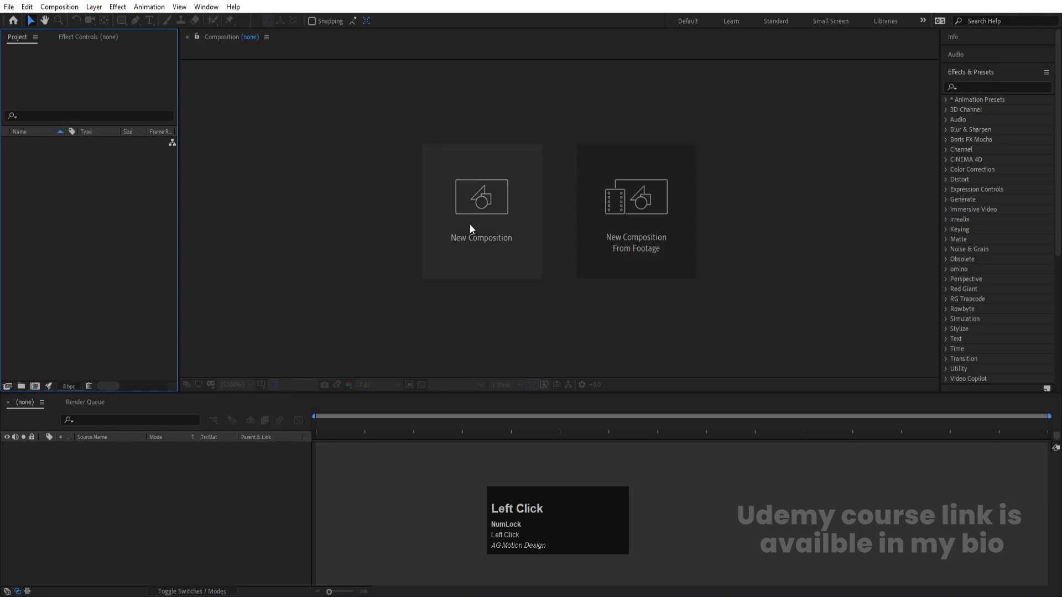
# In After Effects, create a composition named "Main Animation" with a white (FFFFFF) background and display its Title/Action Safe guides
pyautogui.click(470, 224)
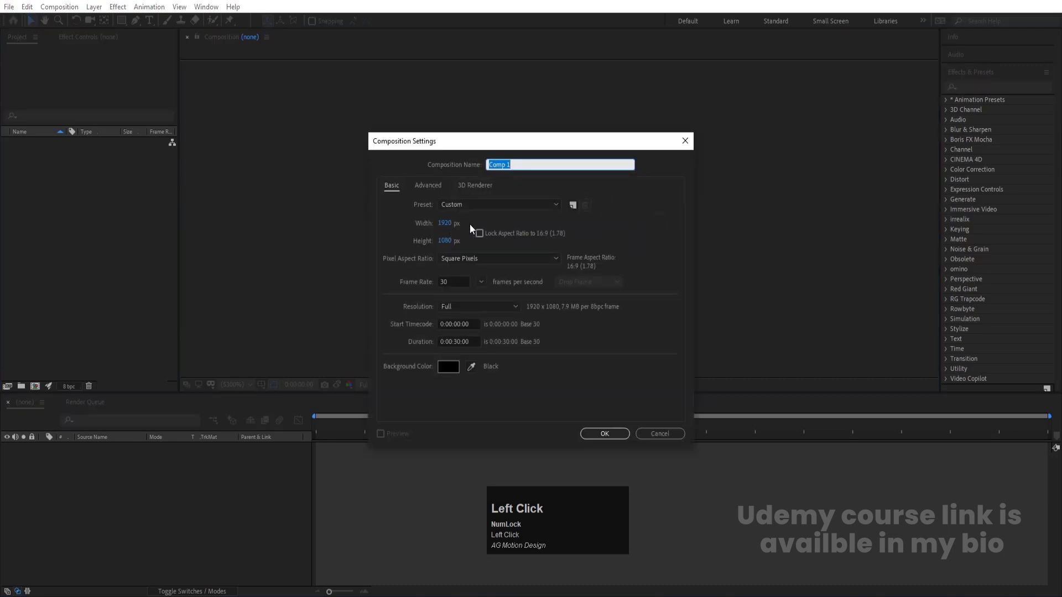
pyautogui.write('Main A')
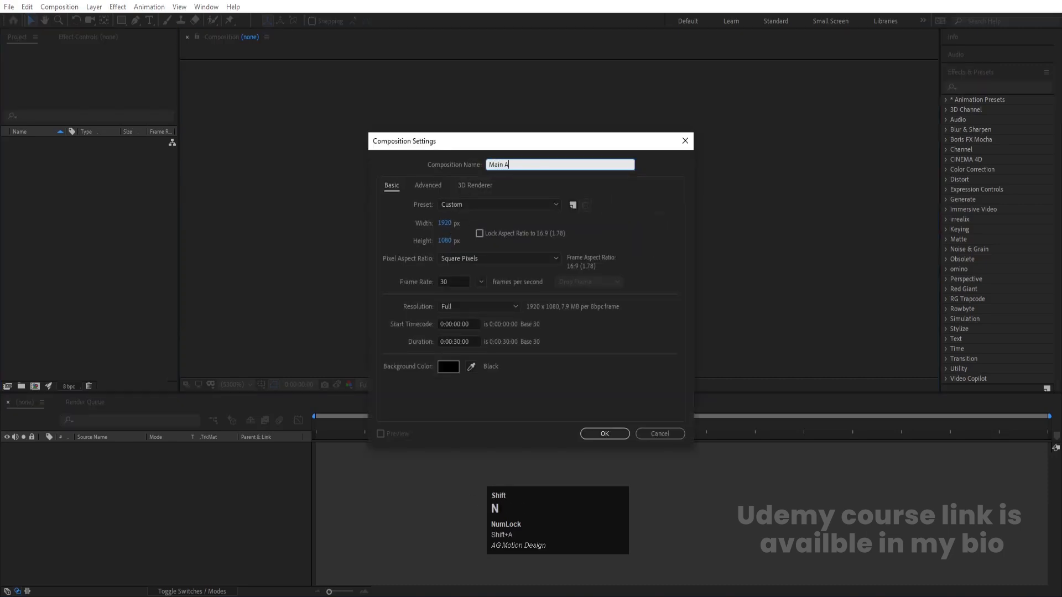
pyautogui.write('nimation')
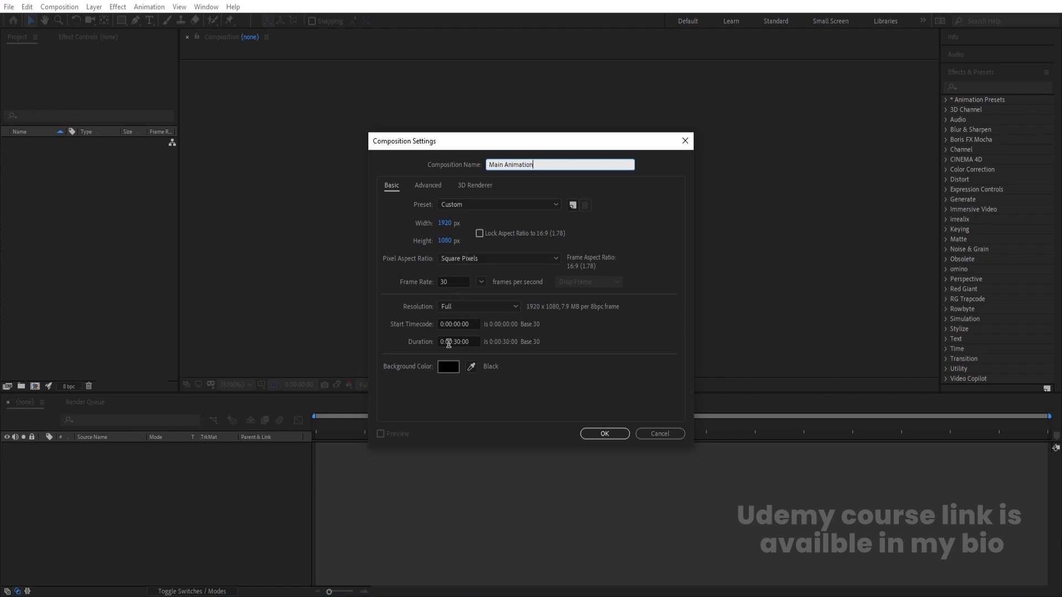
pyautogui.click(448, 367)
pyautogui.moveTo(165, 334); pyautogui.dragTo(1, 203)
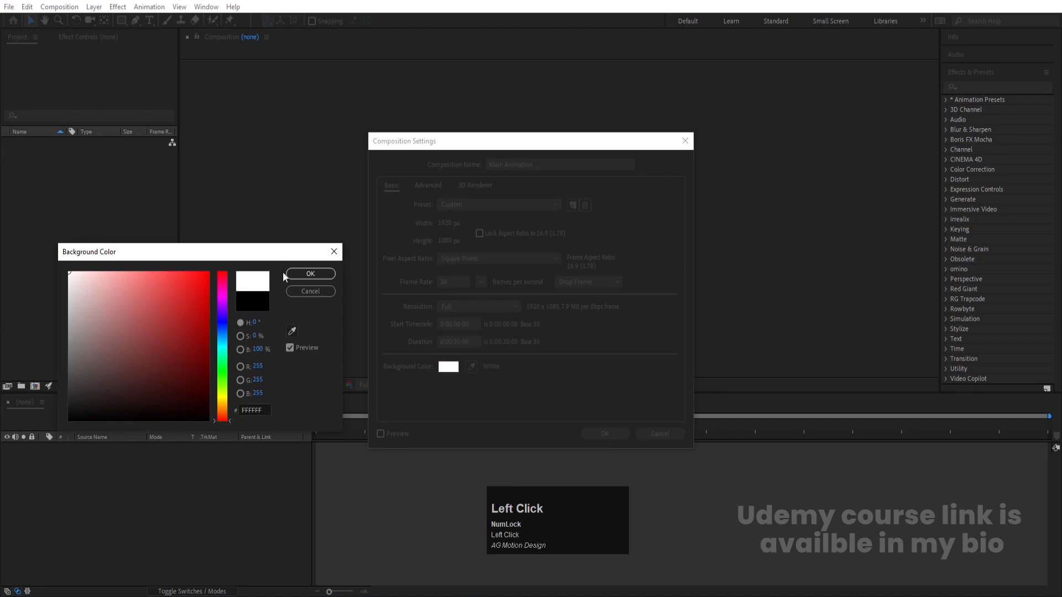
pyautogui.click(310, 274)
pyautogui.click(615, 439)
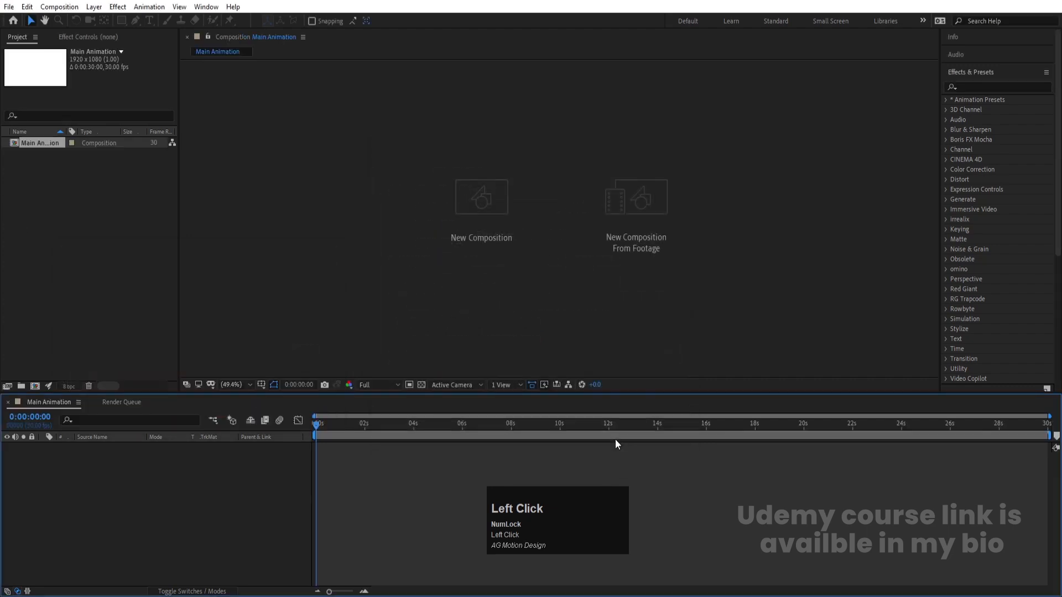
pyautogui.click(262, 384)
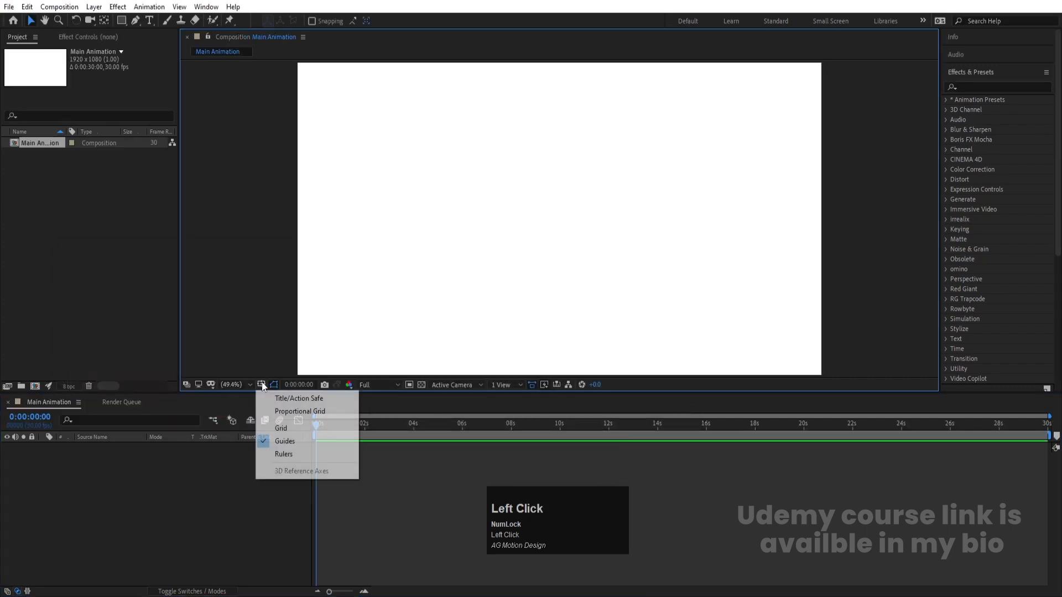
pyautogui.click(282, 398)
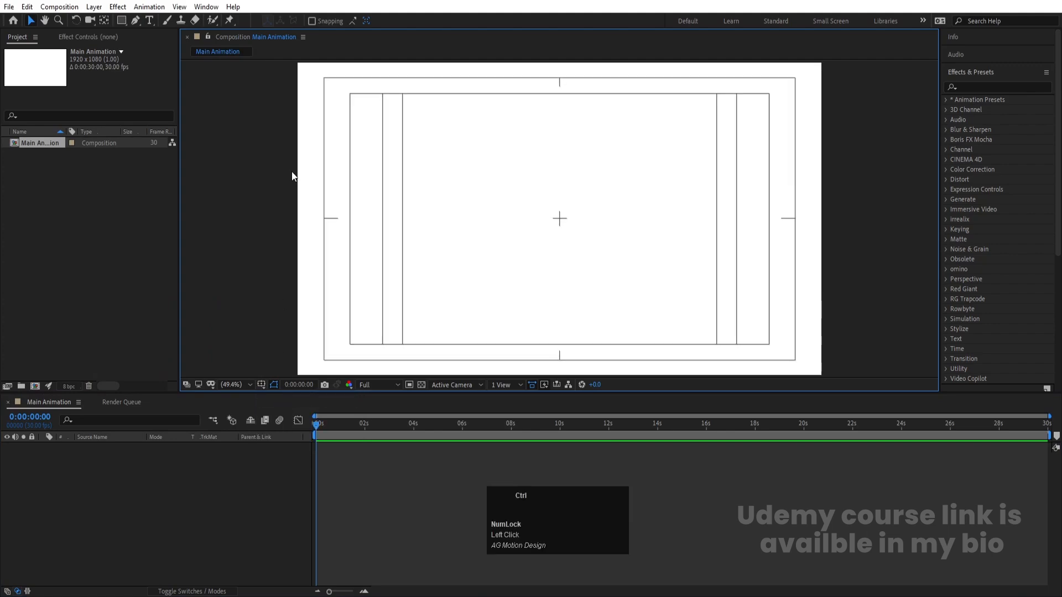
# Import "pngimg.com - google_PNG19644.psd" as Composition - Retain Layer Sizes, accepting the import options
pyautogui.hotkey('ctrl', 'i')
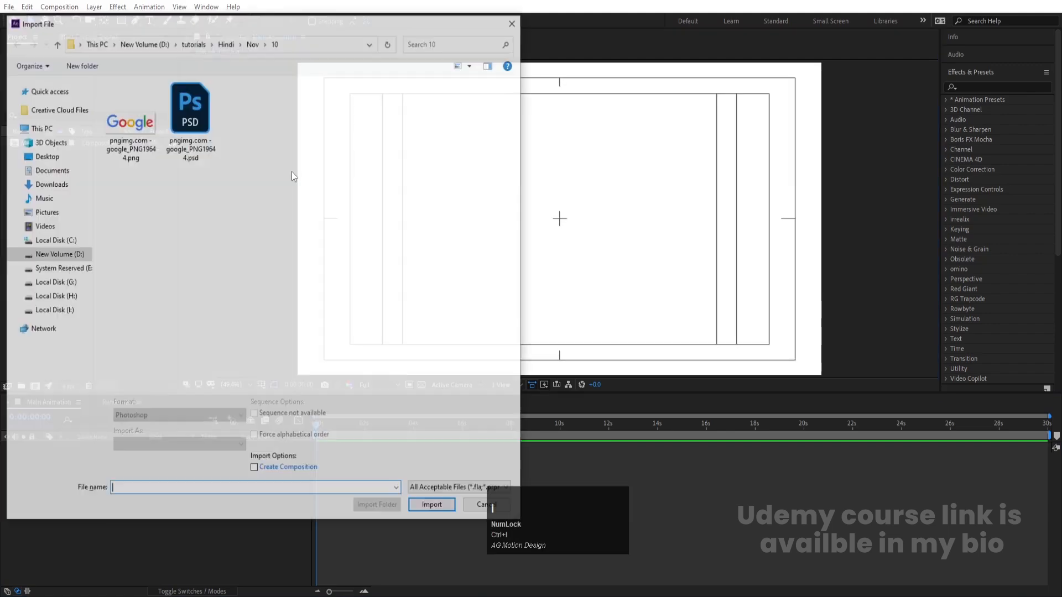
pyautogui.click(203, 124)
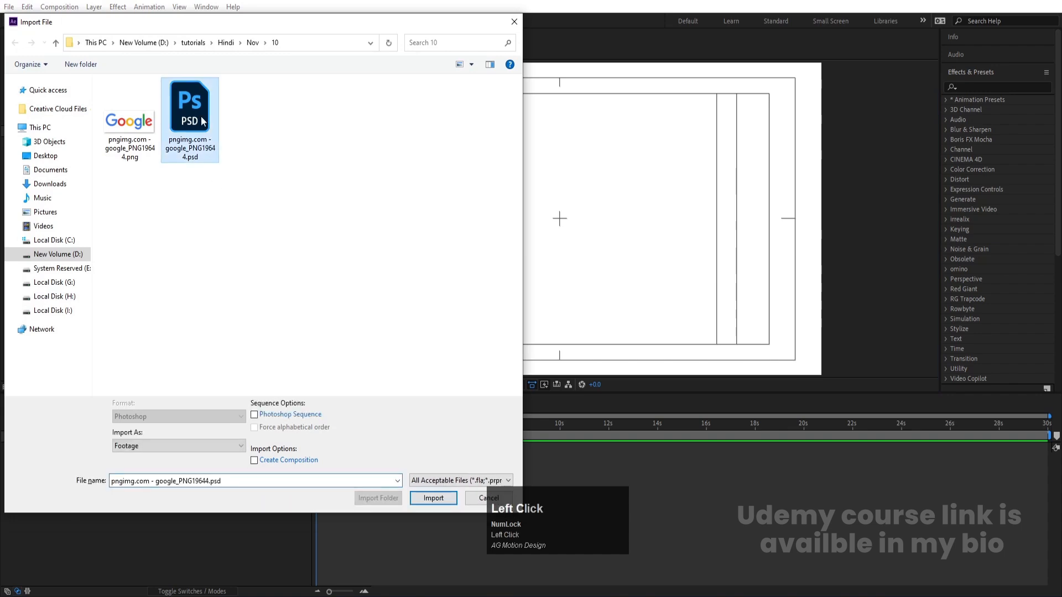
pyautogui.click(137, 446)
pyautogui.click(150, 468)
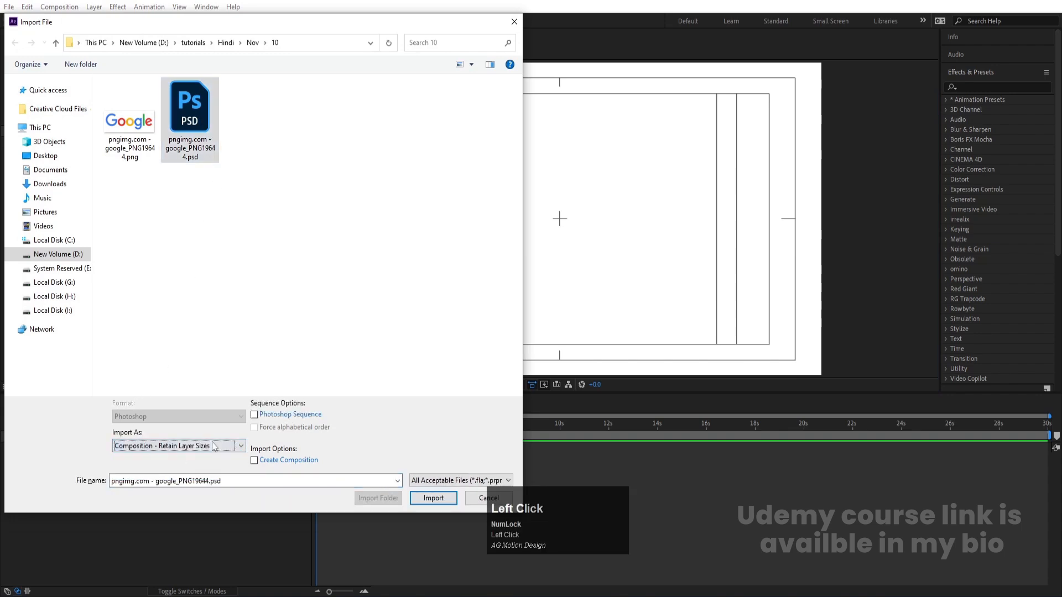
pyautogui.click(433, 498)
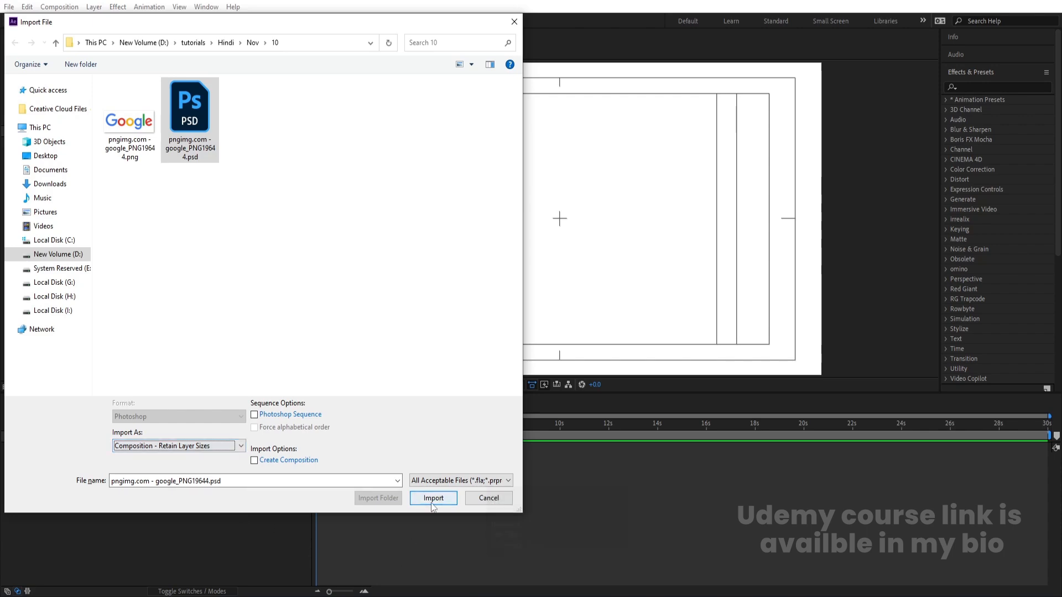
pyautogui.click(546, 367)
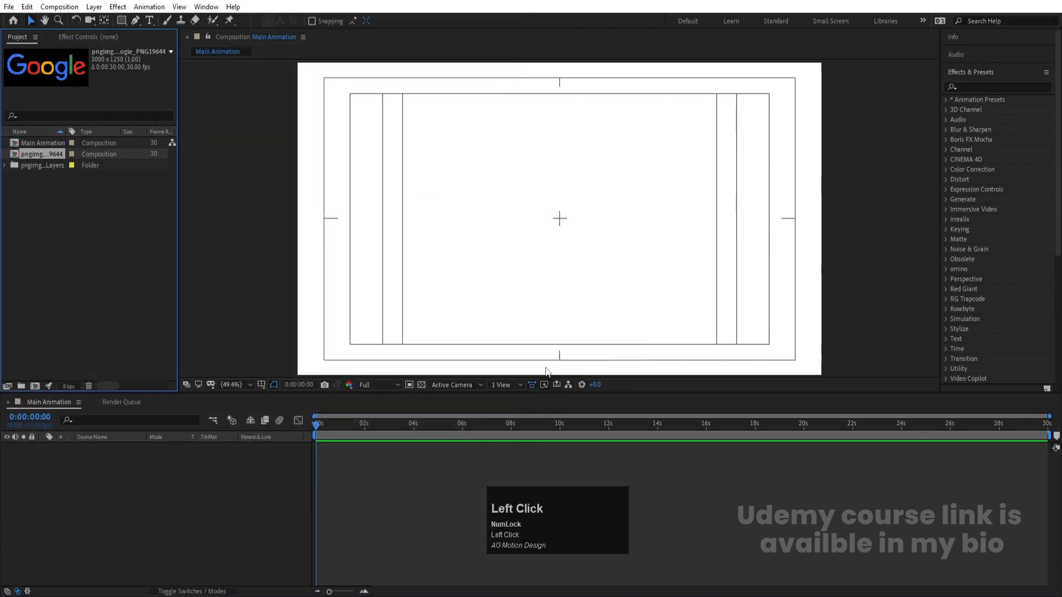
# Copy all six letter layers from the imported logo composition into the Main Animation composition
pyautogui.doubleClick(55, 154)
pyautogui.moveTo(94, 551); pyautogui.dragTo(69, 437)
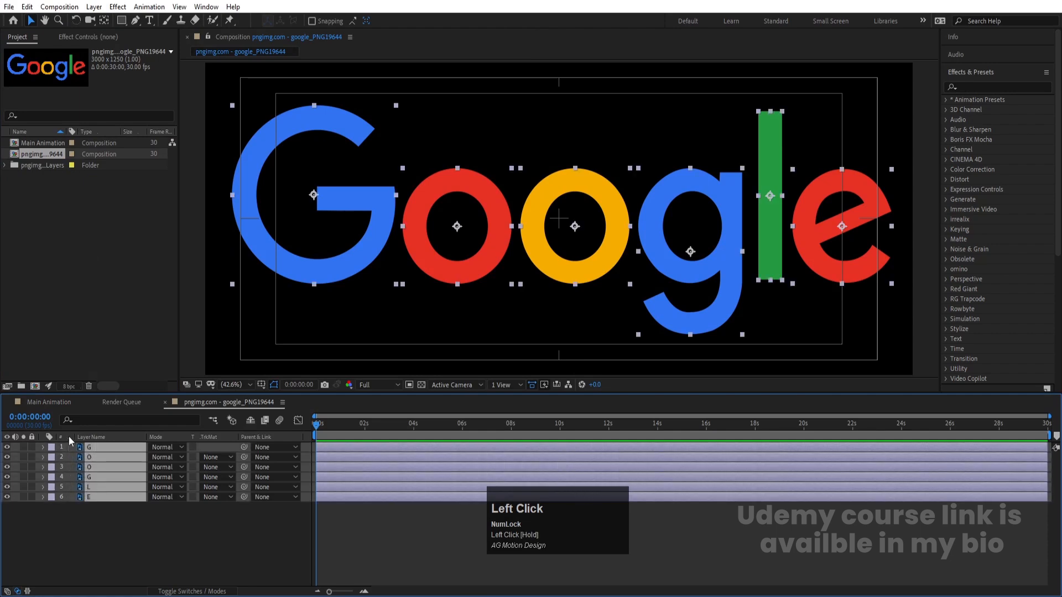
pyautogui.hotkey('ctrl', 'c')
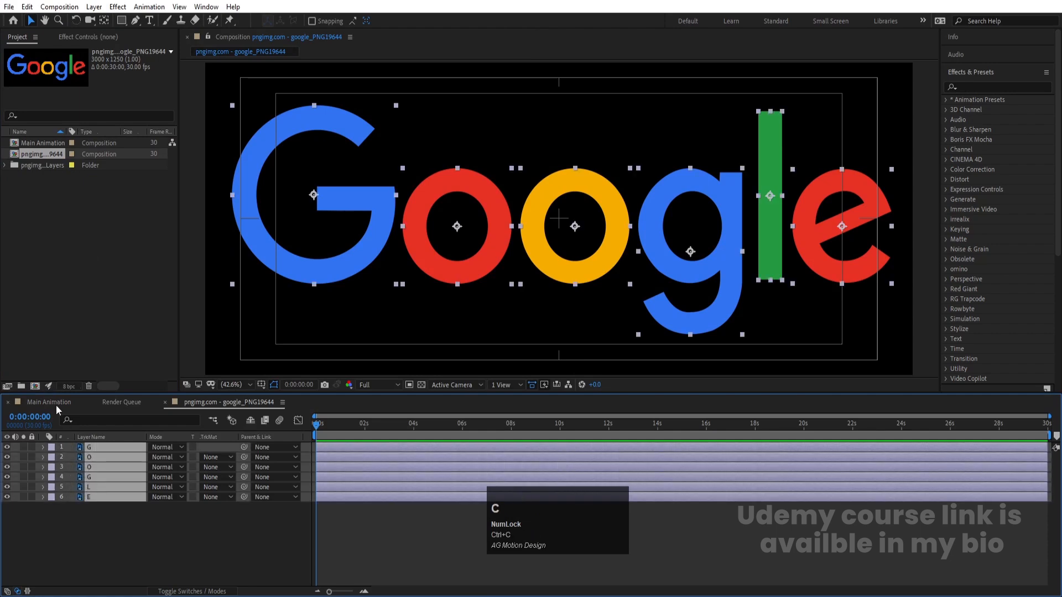
pyautogui.click(55, 405)
pyautogui.hotkey('ctrl', 'v')
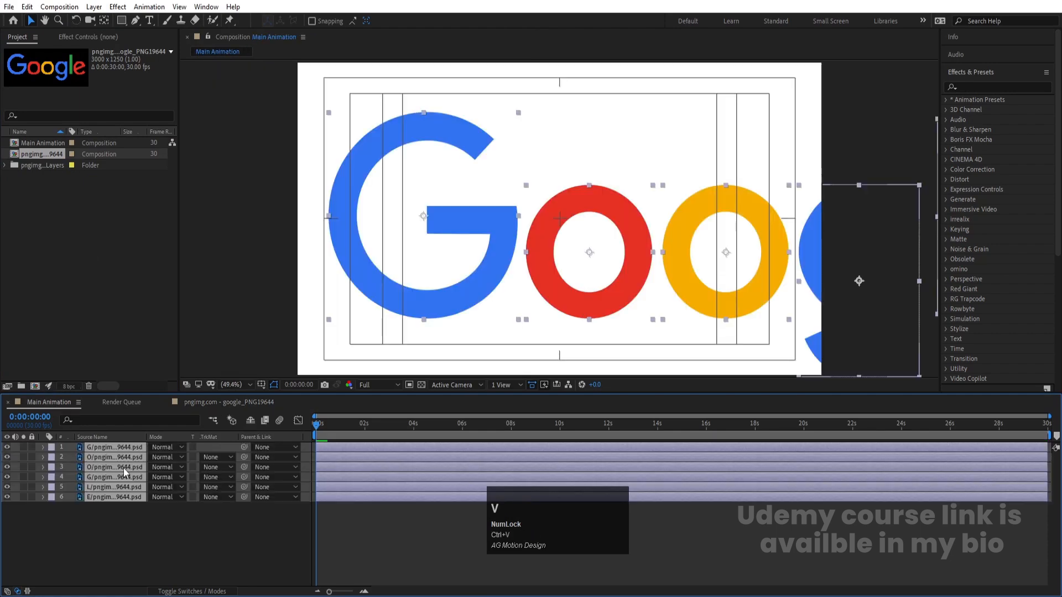
# Add a null object to the Main Animation composition and parent all six letter layers to it
pyautogui.click(169, 543)
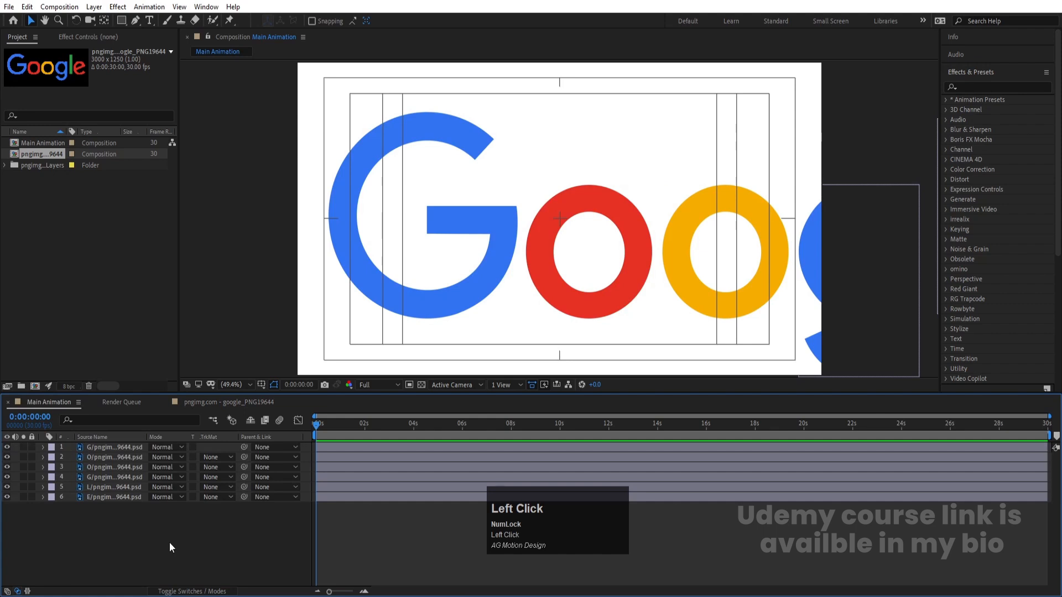
pyautogui.rightClick(169, 542)
pyautogui.click(232, 414)
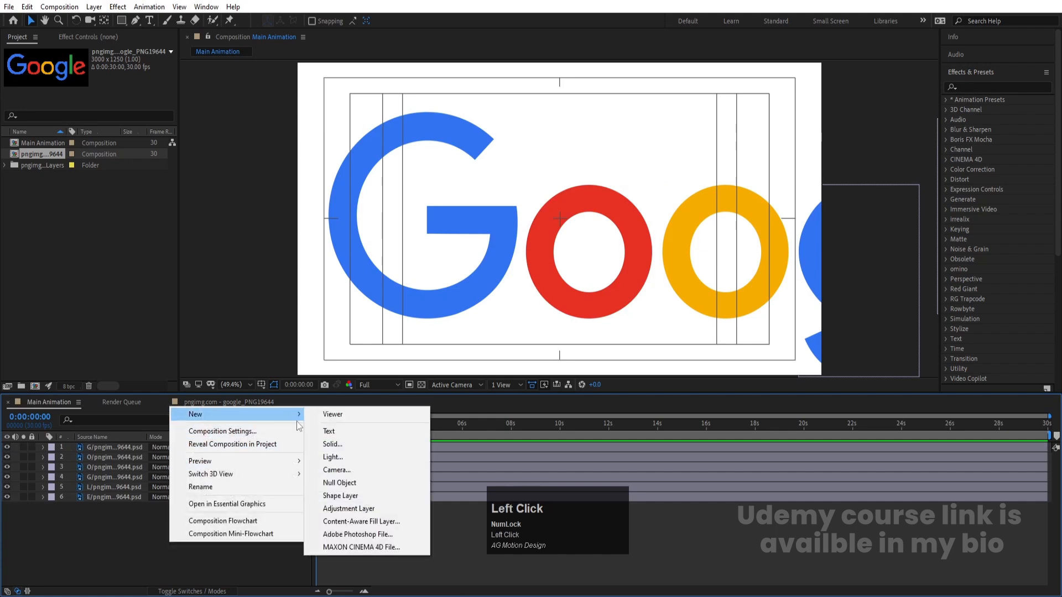
pyautogui.click(346, 483)
pyautogui.click(110, 459)
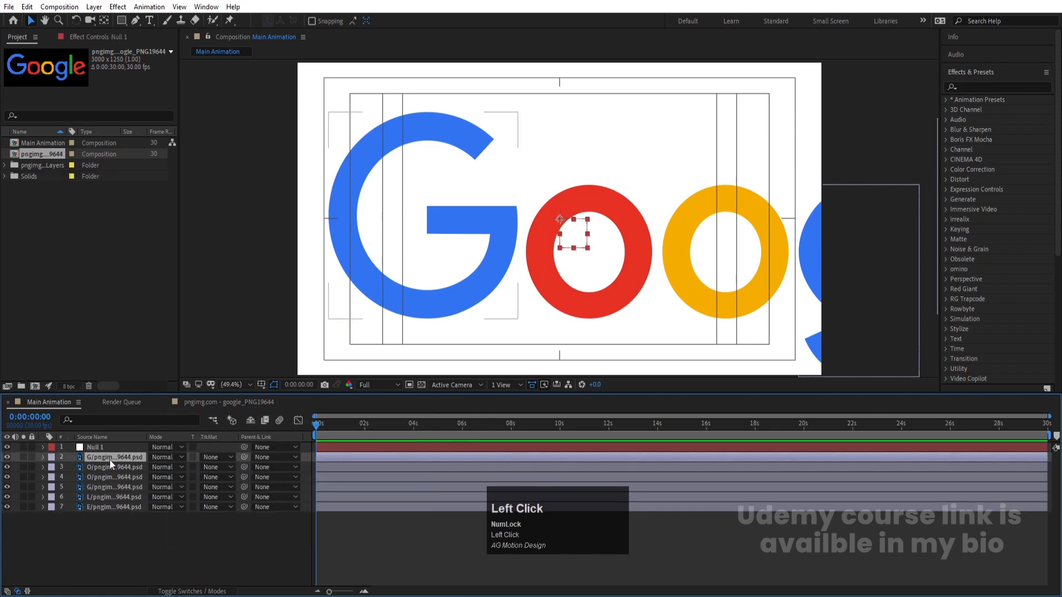
pyautogui.keyDown('shift'); pyautogui.click(91, 511); pyautogui.keyUp('shift')
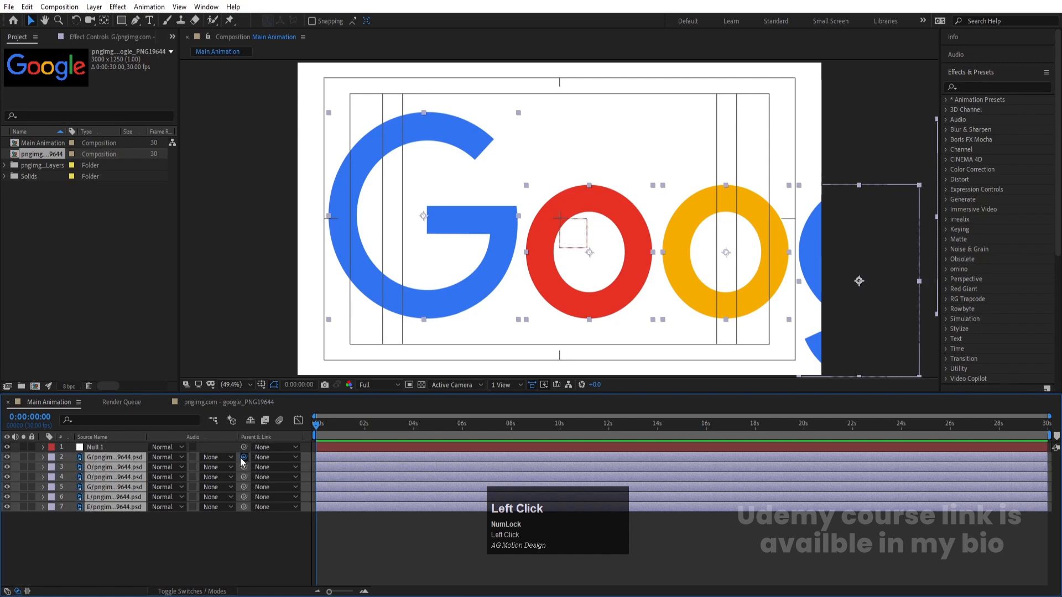
pyautogui.moveTo(244, 457); pyautogui.dragTo(128, 455)
# Shrink the whole logo by scaling the null object to 33%, and delete the null
pyautogui.press('s')
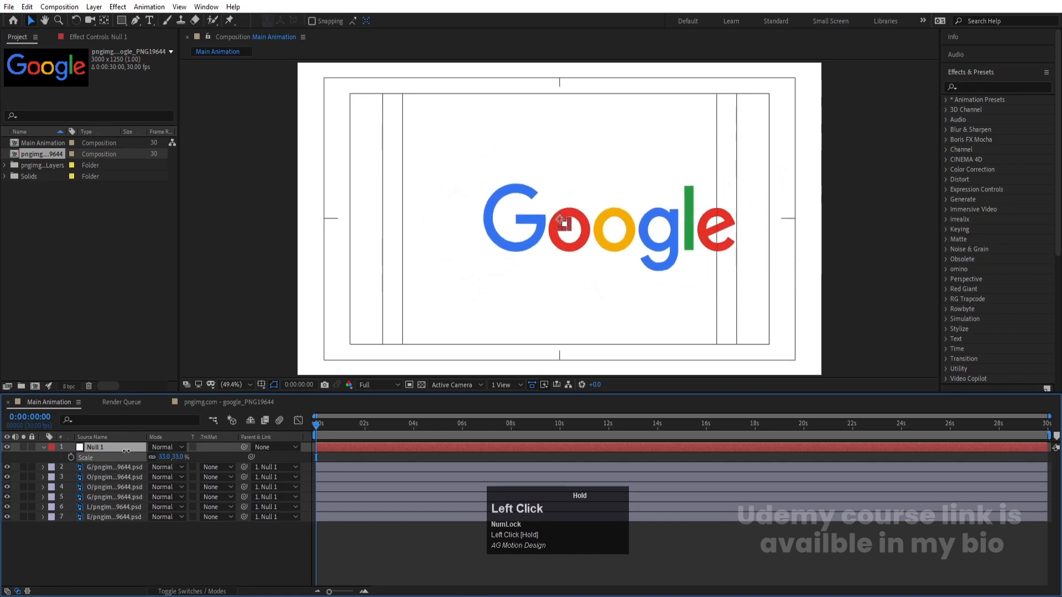
pyautogui.click(96, 450)
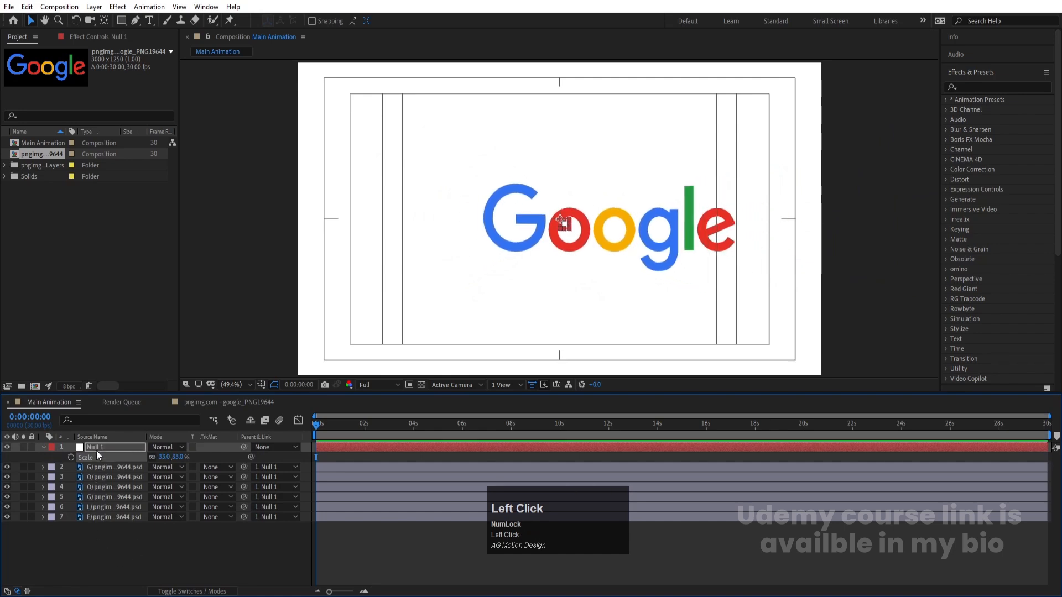
pyautogui.press('Delete')
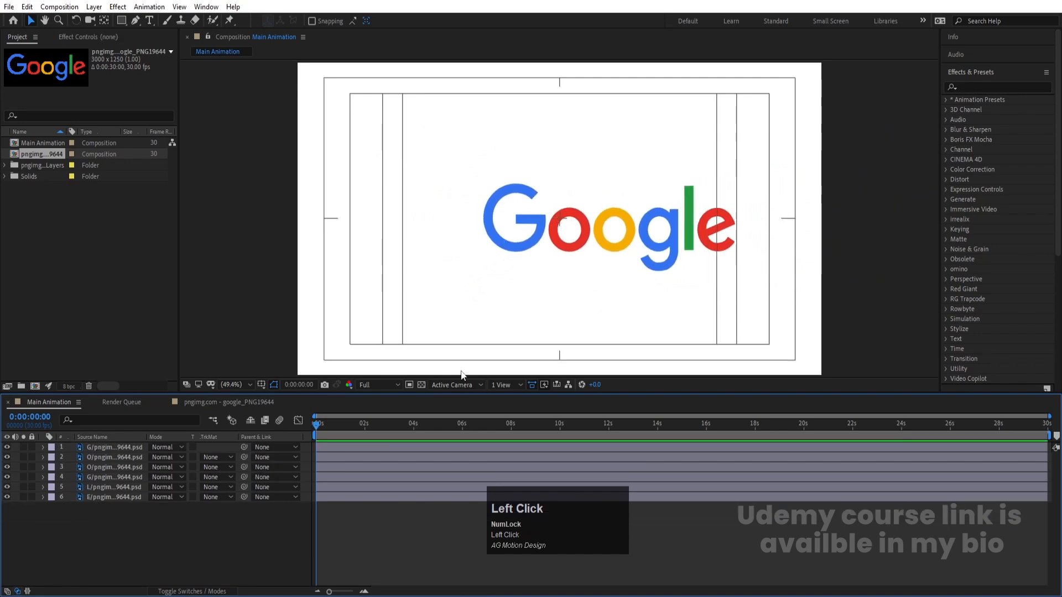
# Move all six letter layers together so the logo sits at the centre of the composition
pyautogui.hotkey('ctrl', 'a')
pyautogui.moveTo(567, 241); pyautogui.dragTo(513, 232)
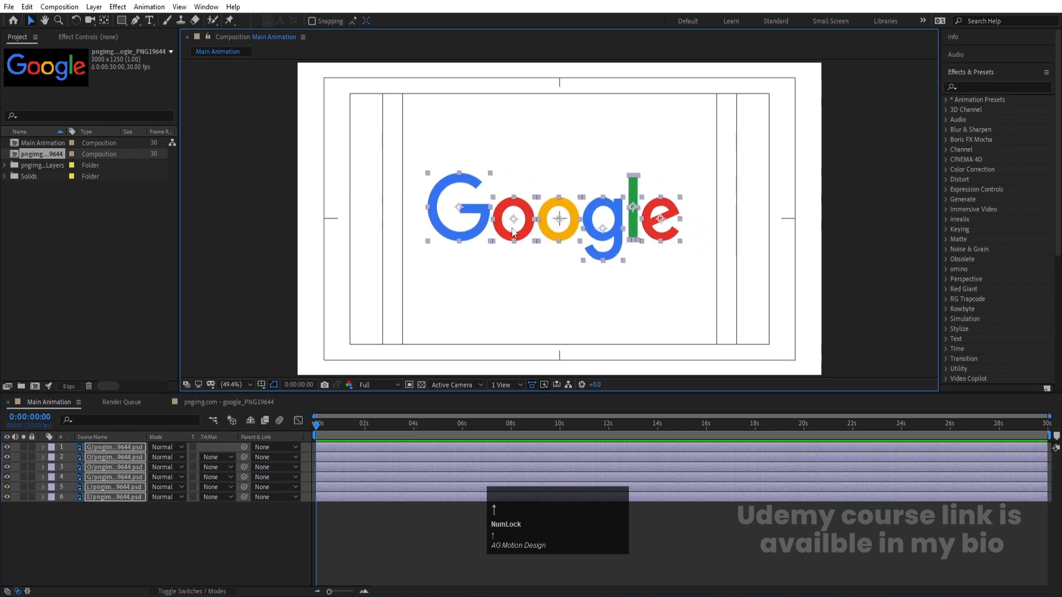
pyautogui.press('Right')
pyautogui.press('Right')
pyautogui.press('Right')
pyautogui.press('Right')
pyautogui.press('Right')
pyautogui.press('Right')
pyautogui.press('Right')
pyautogui.press('Right')
pyautogui.press('Right')
pyautogui.press('Right')
pyautogui.press('Right')
pyautogui.press('Right')
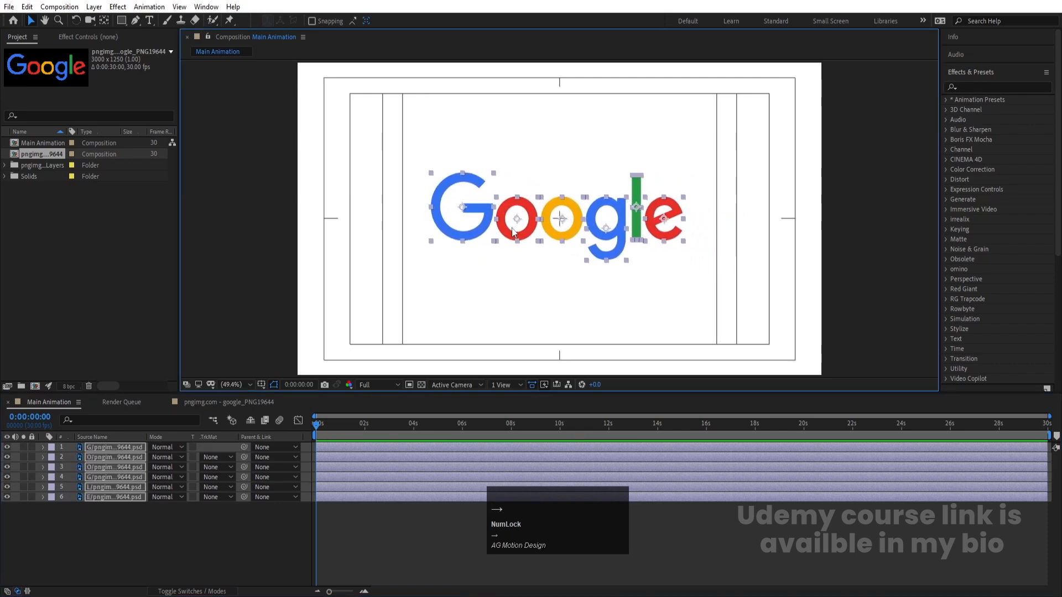
pyautogui.press('Up')
pyautogui.press('Up')
pyautogui.press('Up')
pyautogui.press('Up')
pyautogui.press('Up')
pyautogui.press('Up')
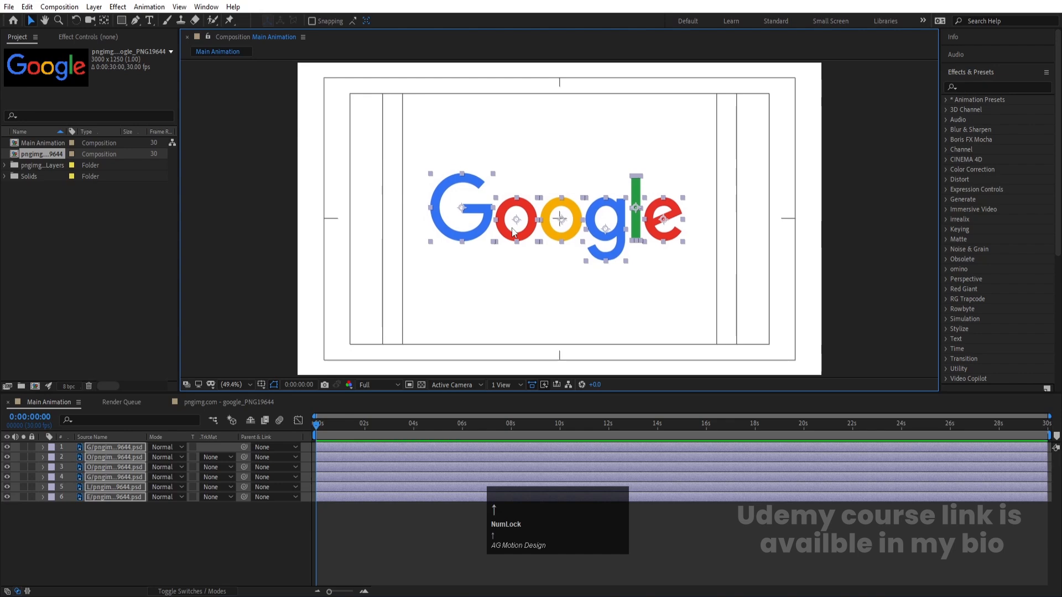
pyautogui.click(194, 526)
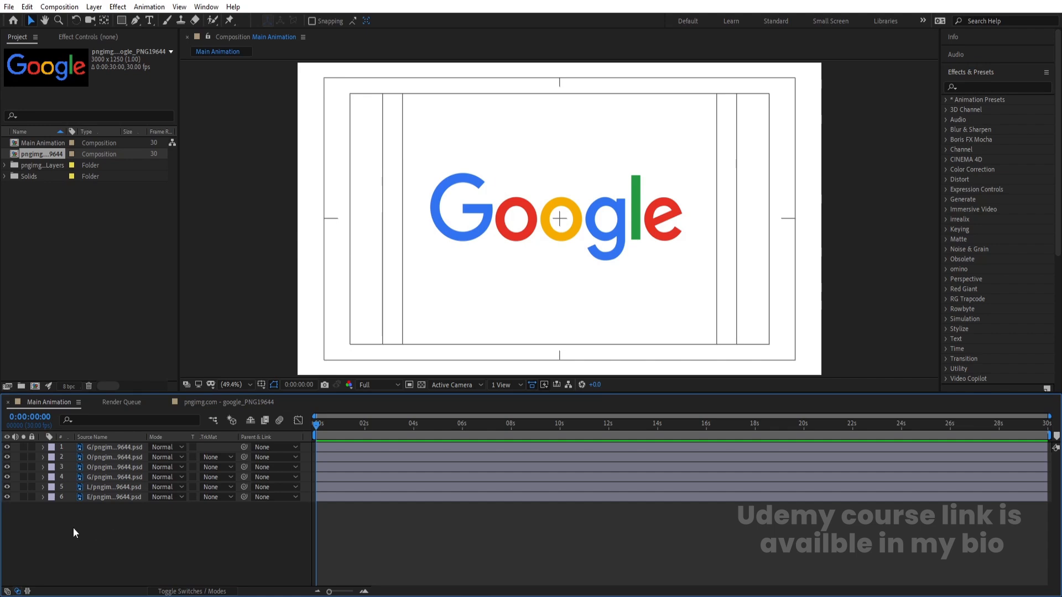
# Hide all six letter layers and draw a rounded rectangle shape about 57 px square near the composition centre
pyautogui.moveTo(9, 496); pyautogui.dragTo(5, 447)
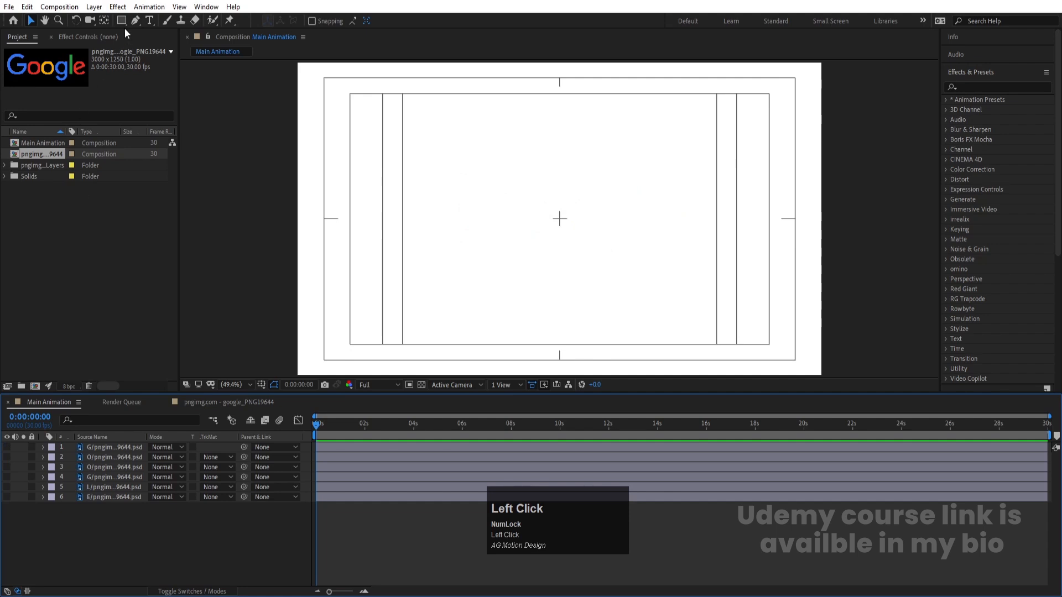
pyautogui.moveTo(124, 22); pyautogui.dragTo(168, 35)
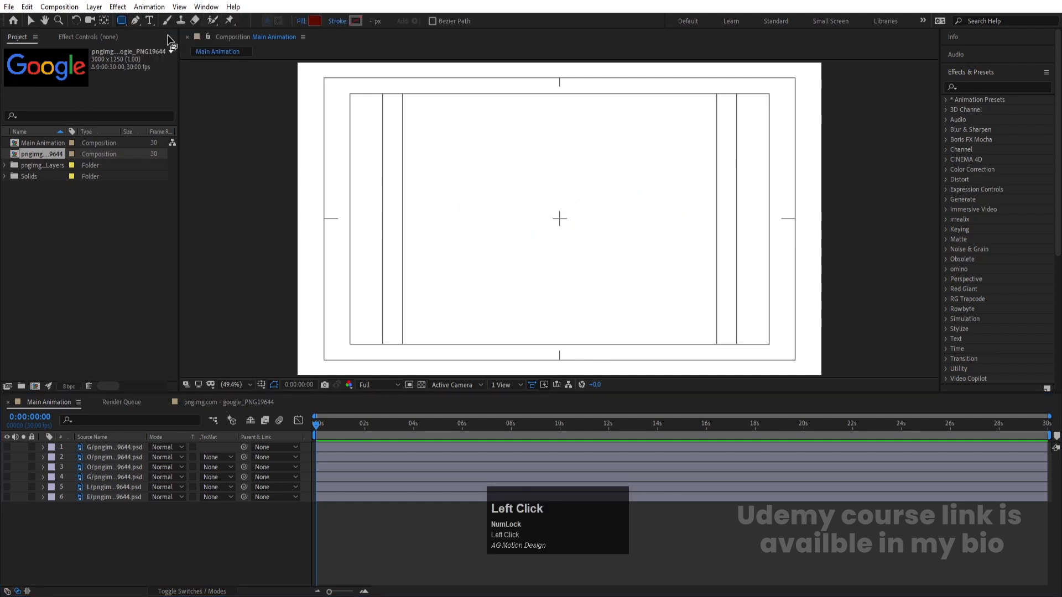
pyautogui.moveTo(559, 217); pyautogui.dragTo(570, 224)
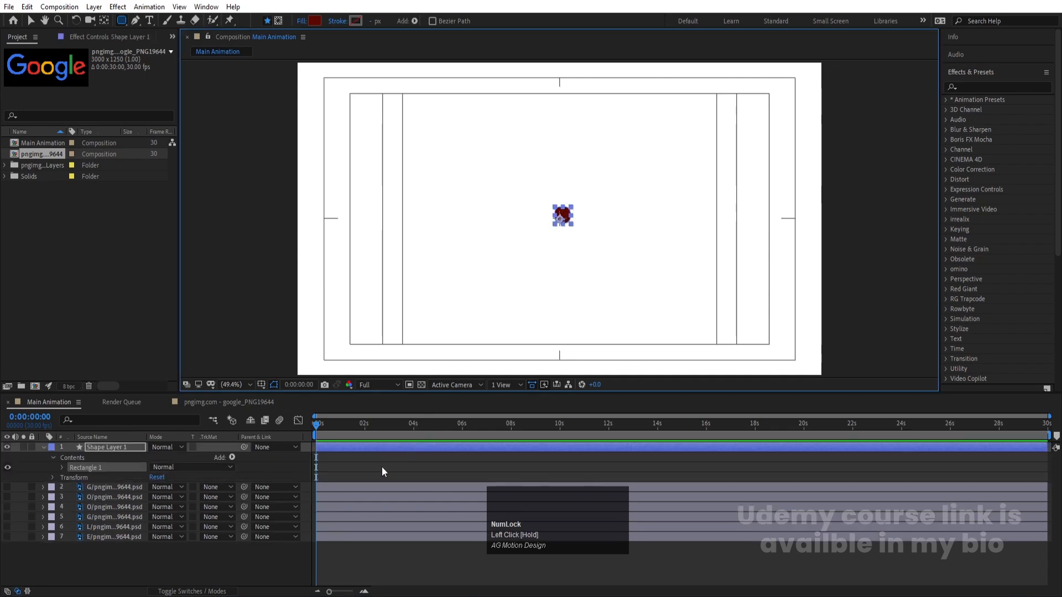
# Set the roundness of the shape layer's rectangle path to 30 to turn it into a circle
pyautogui.click(338, 449)
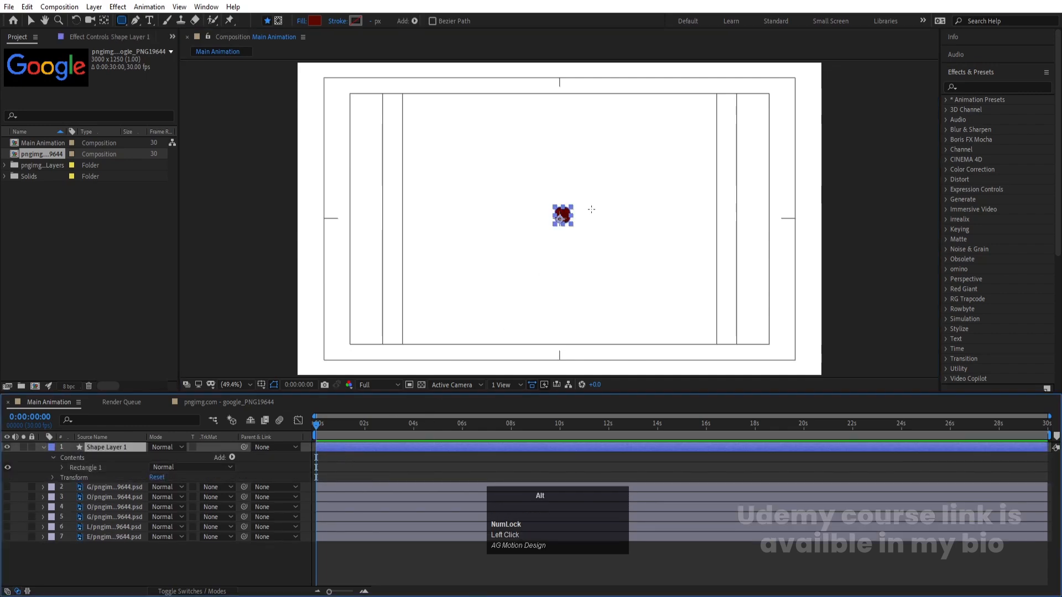
pyautogui.scroll(5, 589, 192)
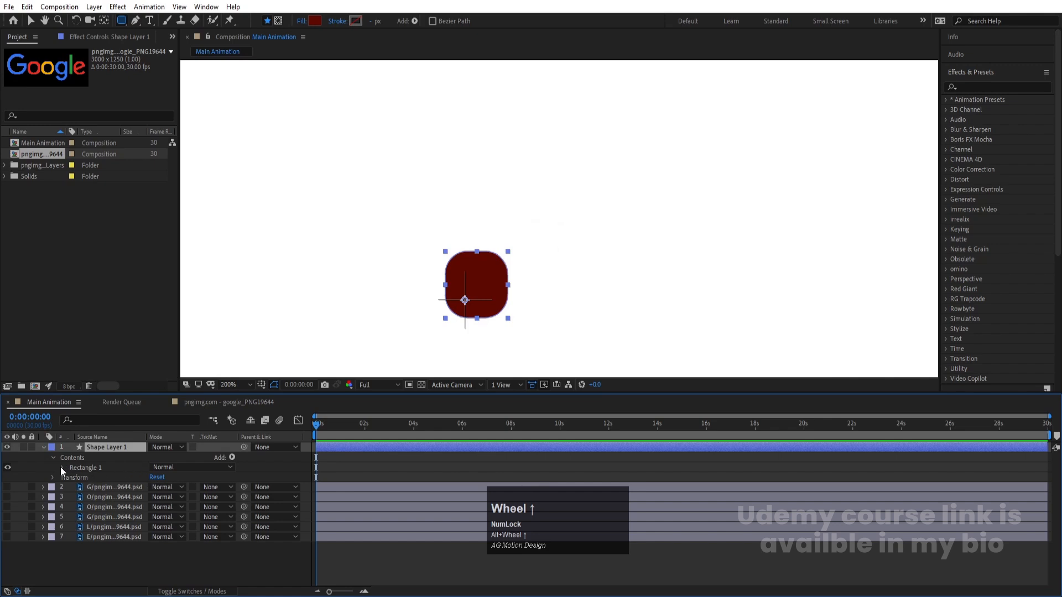
pyautogui.click(61, 468)
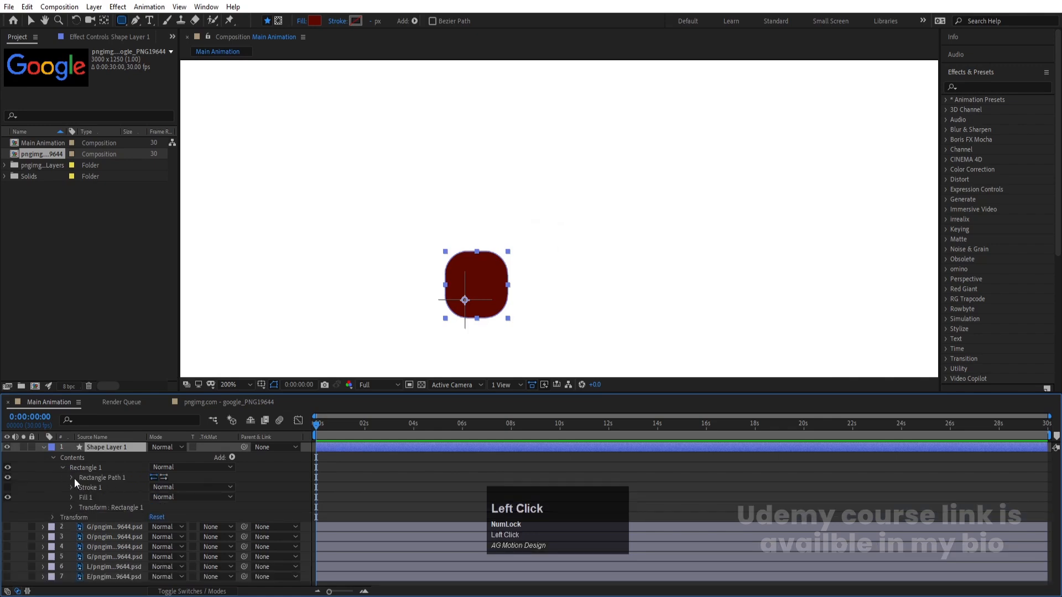
pyautogui.click(71, 478)
pyautogui.moveTo(155, 508); pyautogui.dragTo(162, 510)
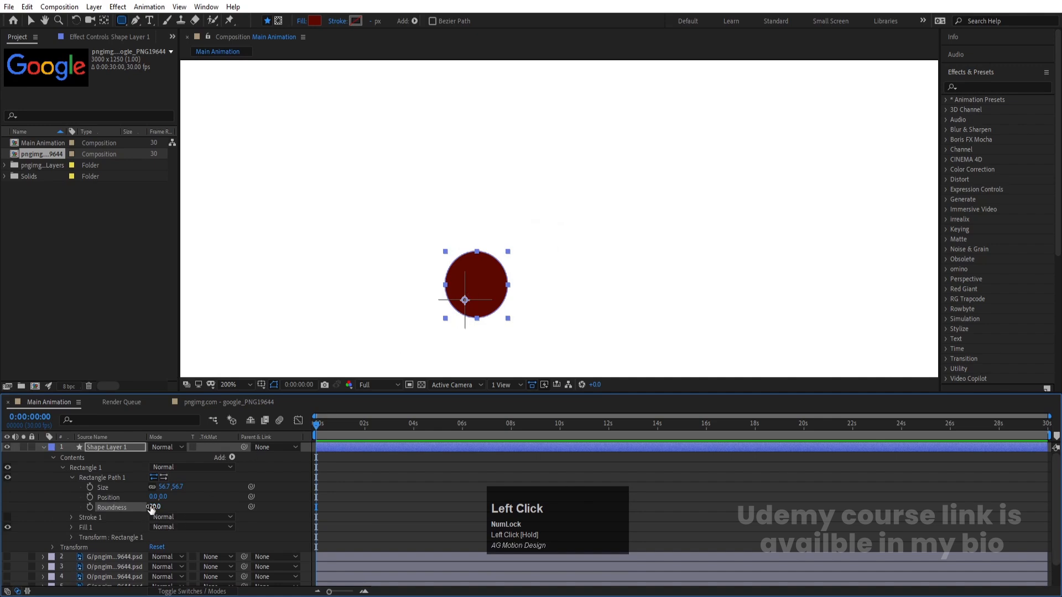
pyautogui.click(153, 508)
pyautogui.write('30')
pyautogui.press('Return')
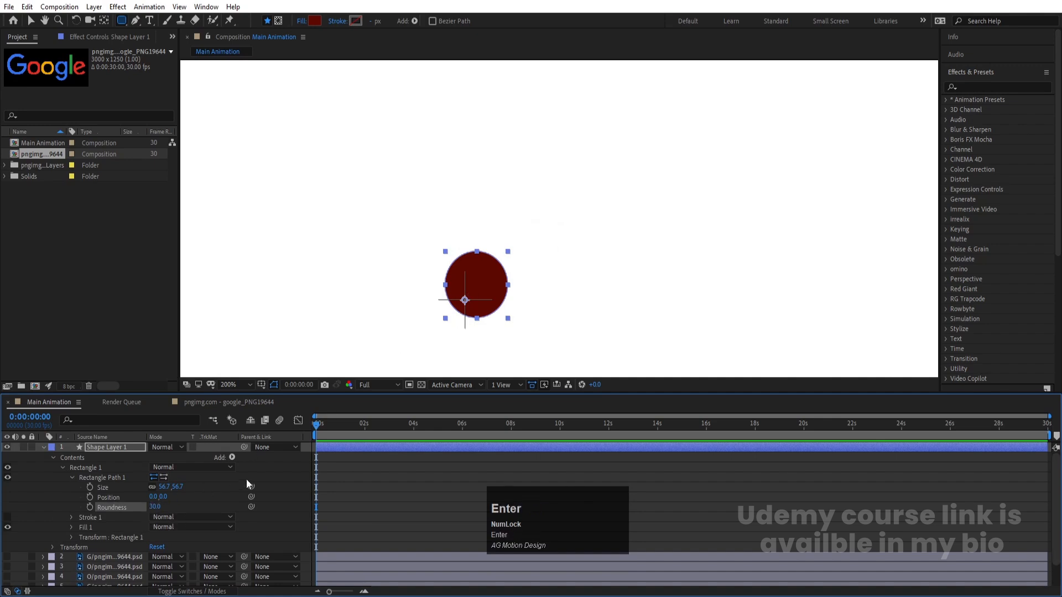
pyautogui.click(370, 483)
# Centre the circle's anchor point on the shape and align the layer horizontally and vertically to the composition's centre
pyautogui.click(341, 451)
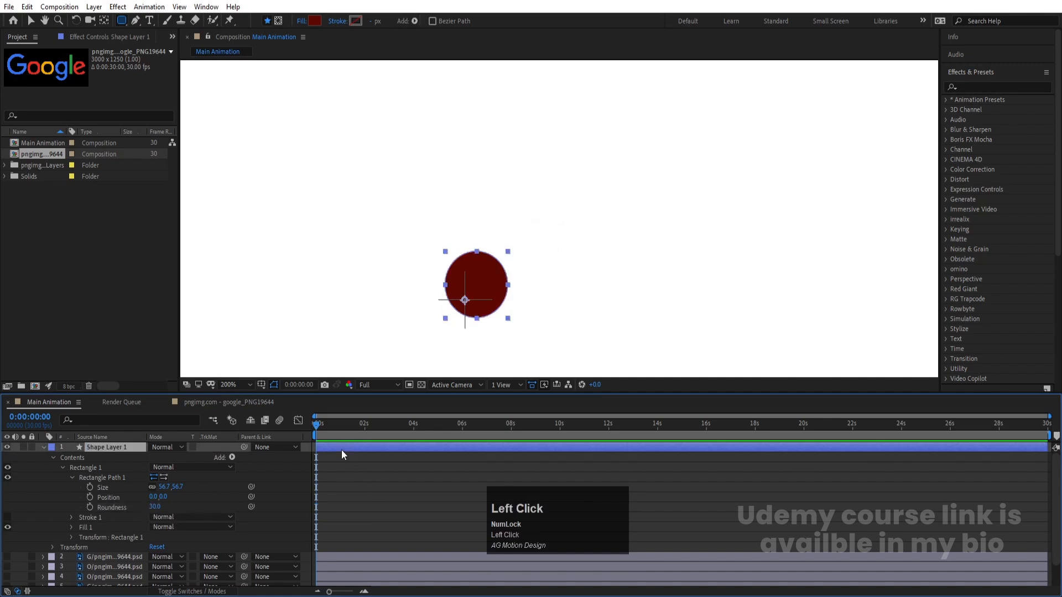
pyautogui.hotkey('ctrl', 'alt', 'Home')
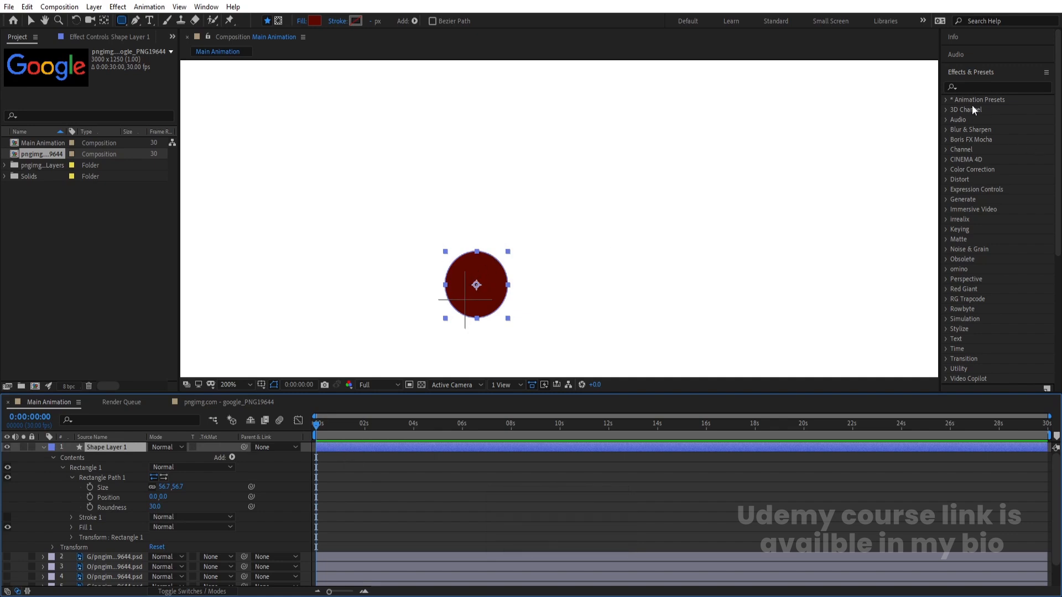
pyautogui.click(965, 72)
pyautogui.click(955, 107)
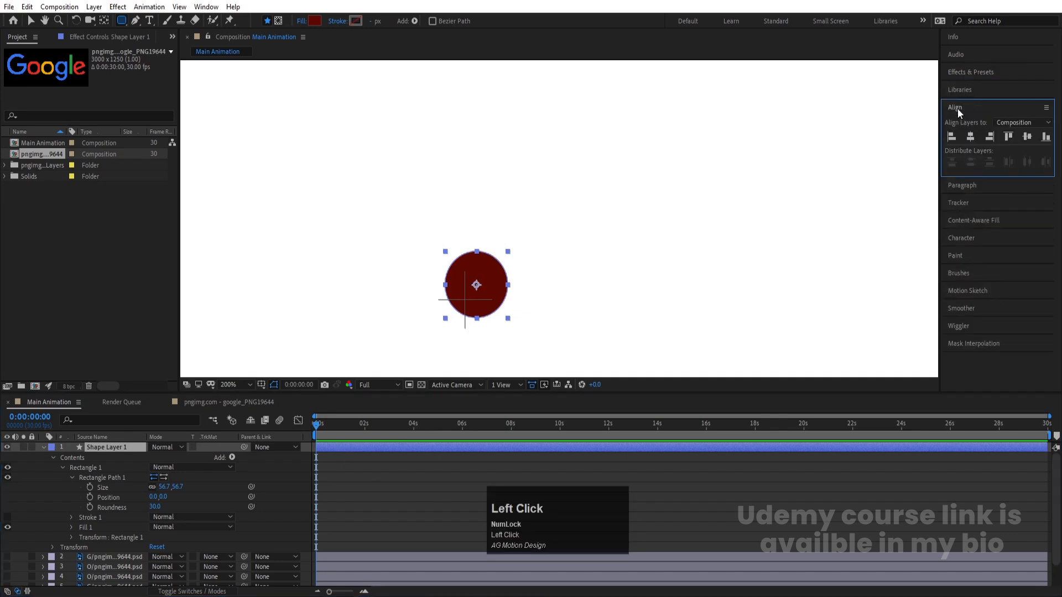
pyautogui.click(971, 137)
pyautogui.click(1027, 137)
pyautogui.click(345, 449)
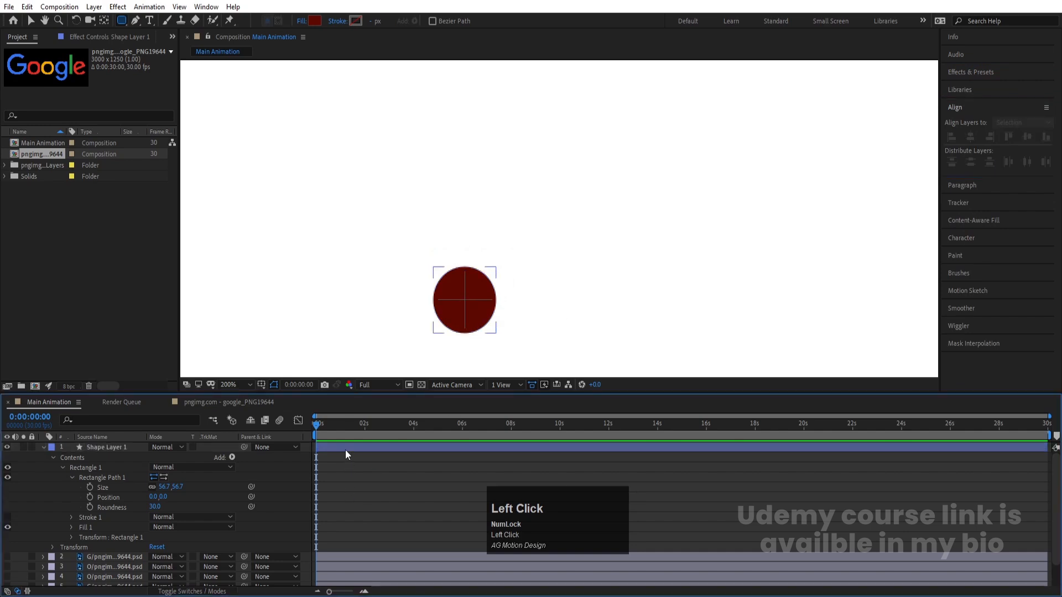
pyautogui.hotkey('ctrl', 'alt', 'Home')
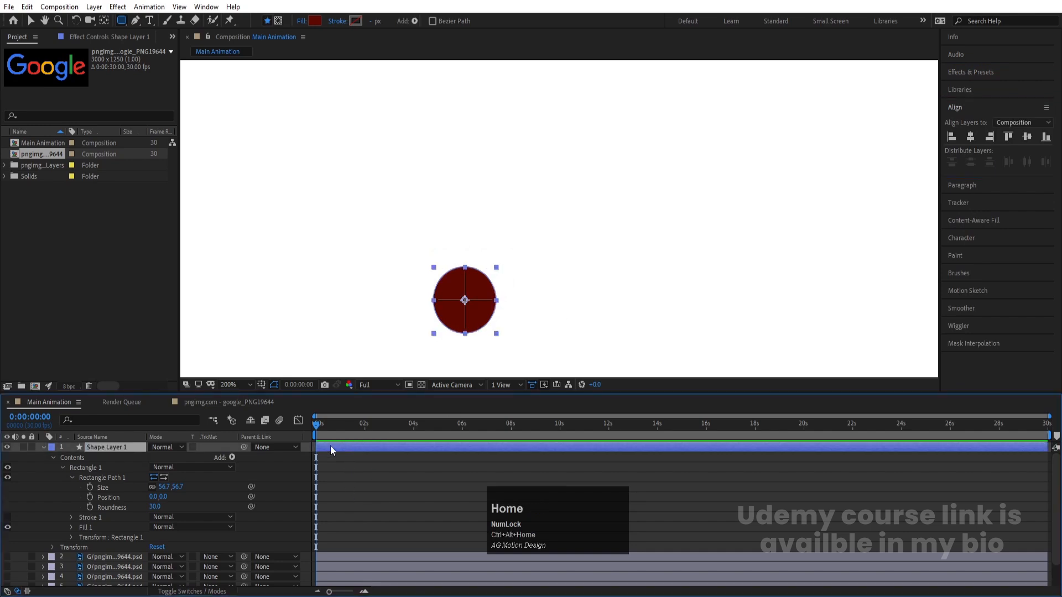
# Rename the circle's shape layer as G and set its fill colour to 000000
pyautogui.click(43, 447)
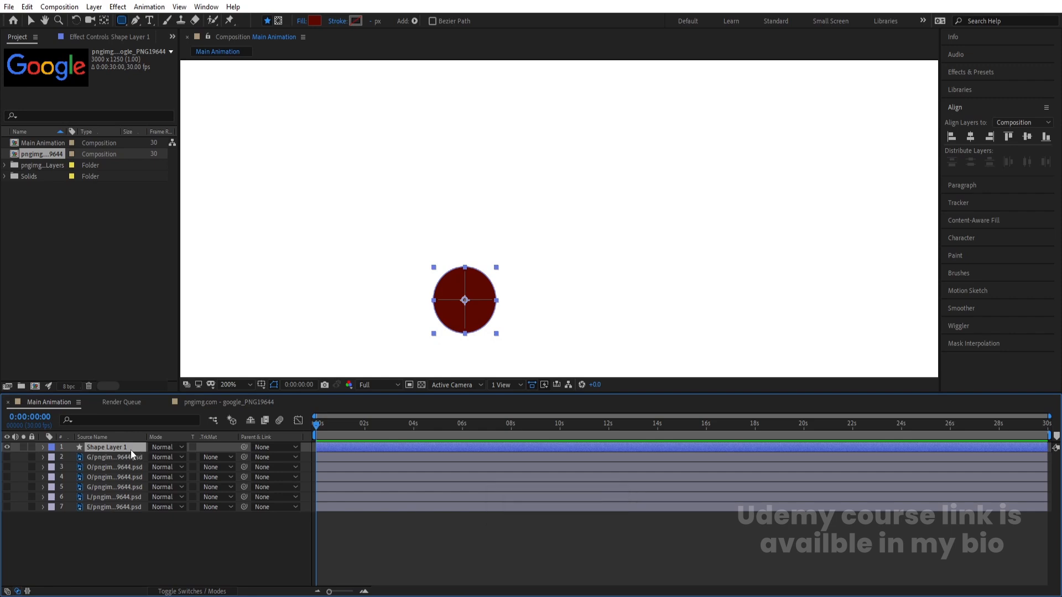
pyautogui.press('Return')
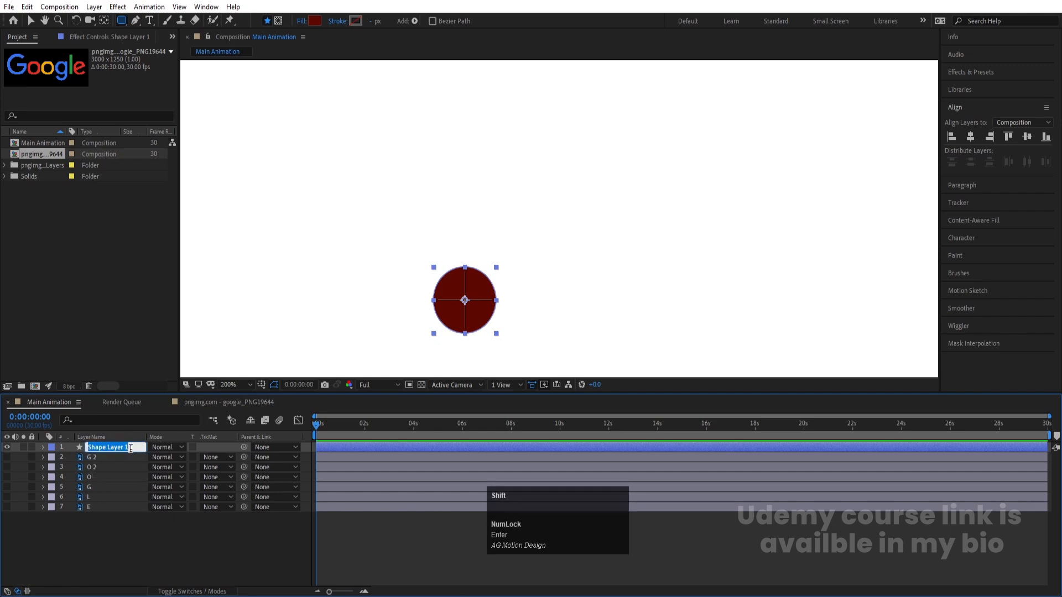
pyautogui.write('G')
pyautogui.press('Return')
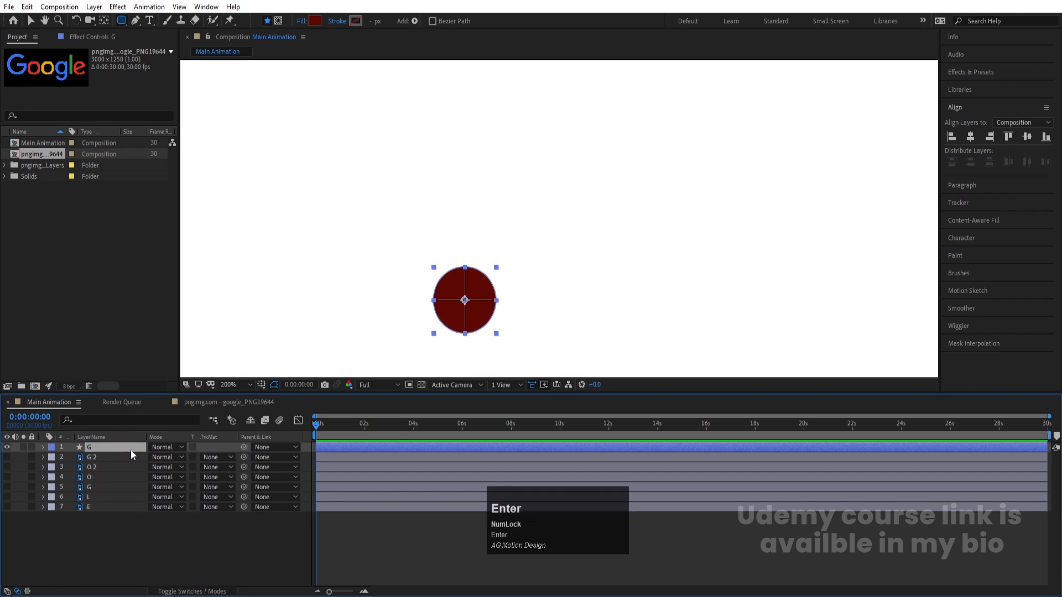
pyautogui.click(316, 21)
pyautogui.write('000000')
pyautogui.press('Return')
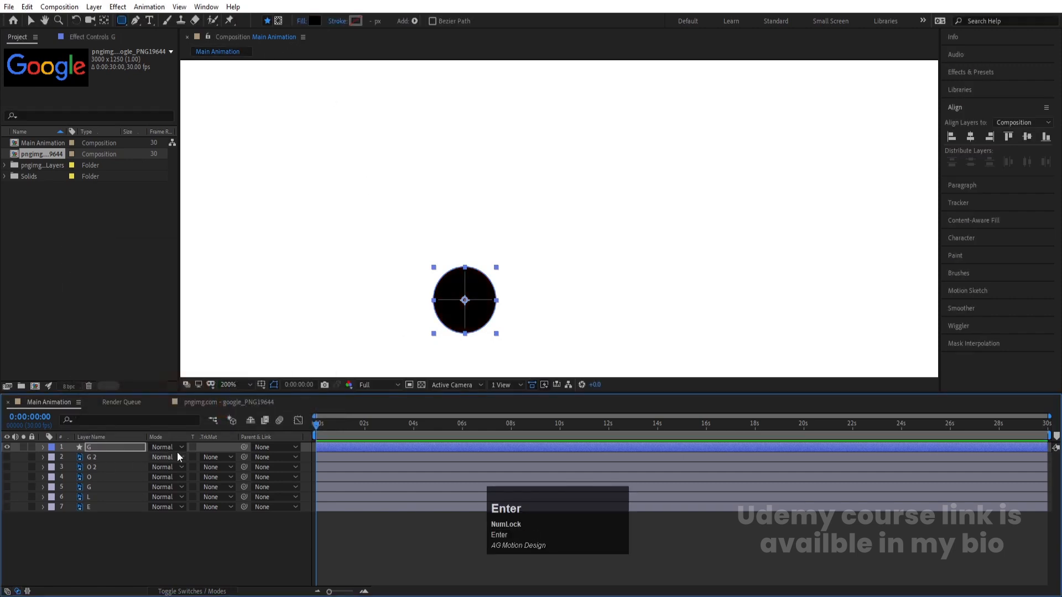
# Keyframe the G circle's position at 960, 540 on both 0:00:00:00 and 0:00:01:10
pyautogui.click(228, 386)
pyautogui.click(233, 175)
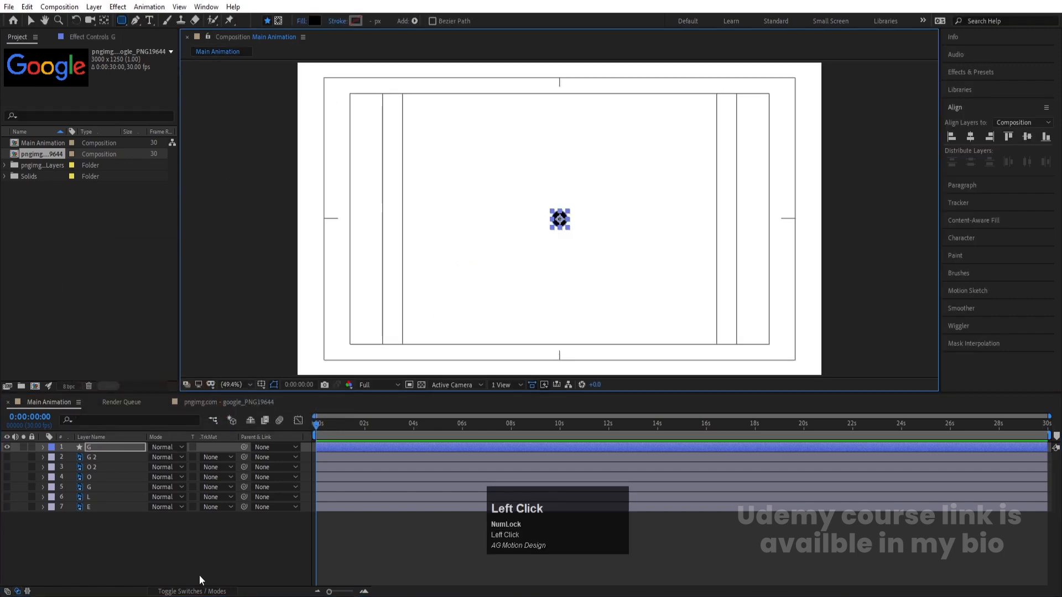
pyautogui.click(151, 550)
pyautogui.click(105, 446)
pyautogui.press('p')
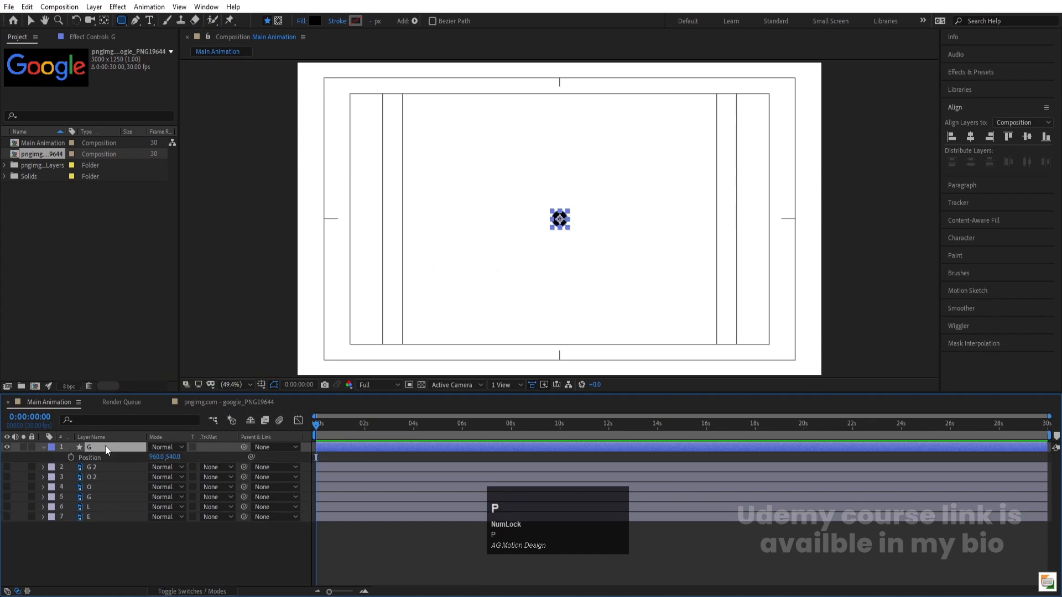
pyautogui.click(70, 457)
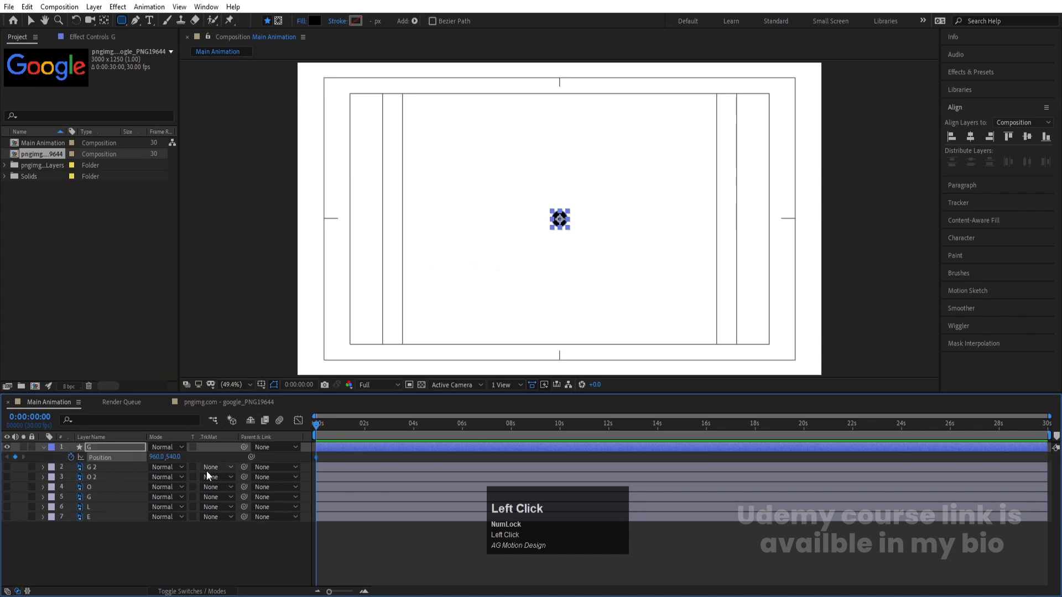
pyautogui.press('=')
pyautogui.press('=')
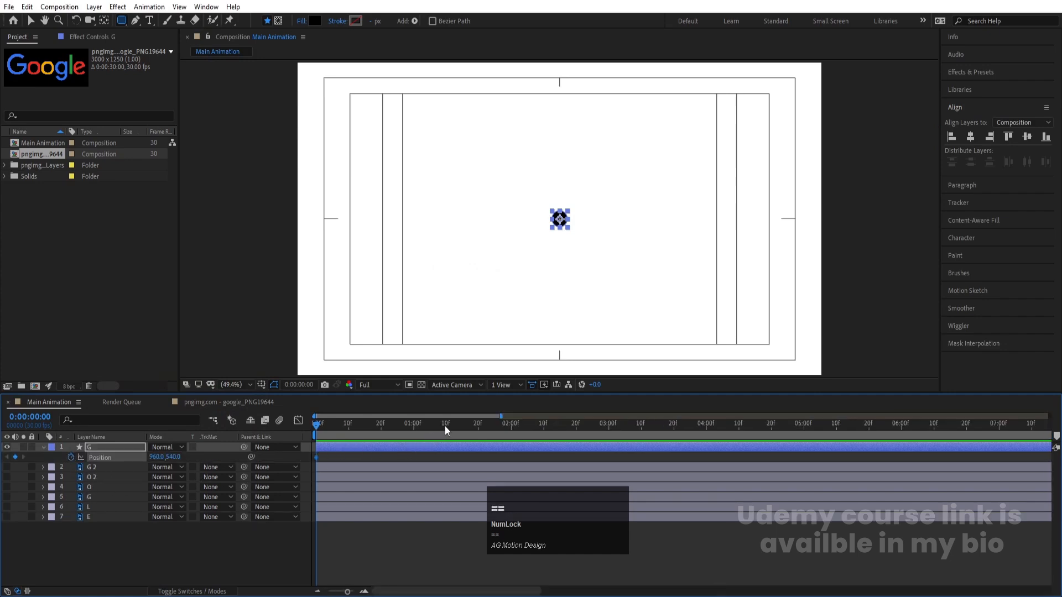
pyautogui.click(446, 426)
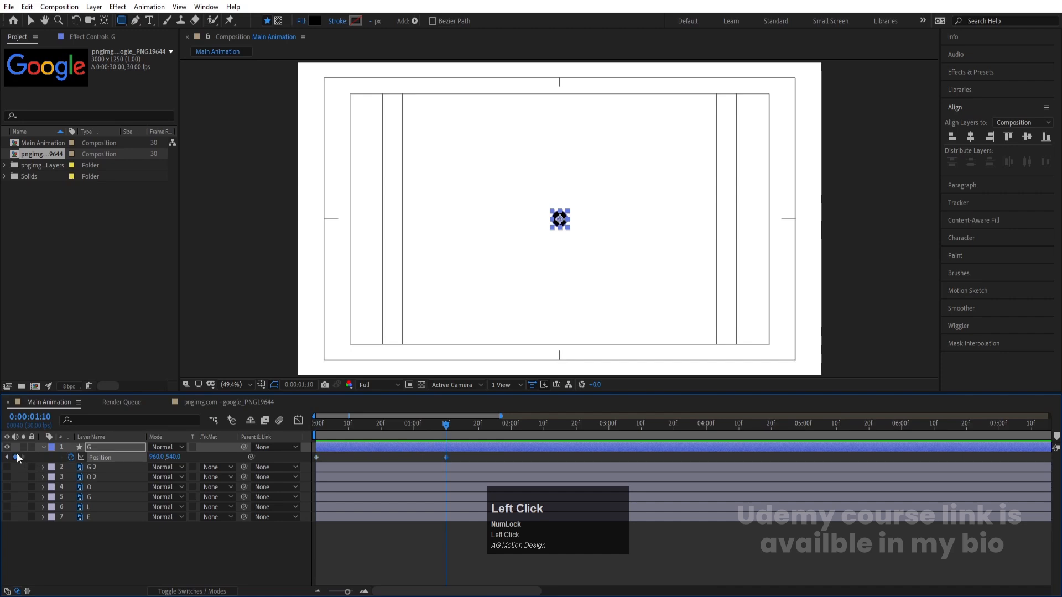
# Set the G circle's first position keyframe to 960, 1116 and apply Easy Ease to both position keyframes
pyautogui.press('j')
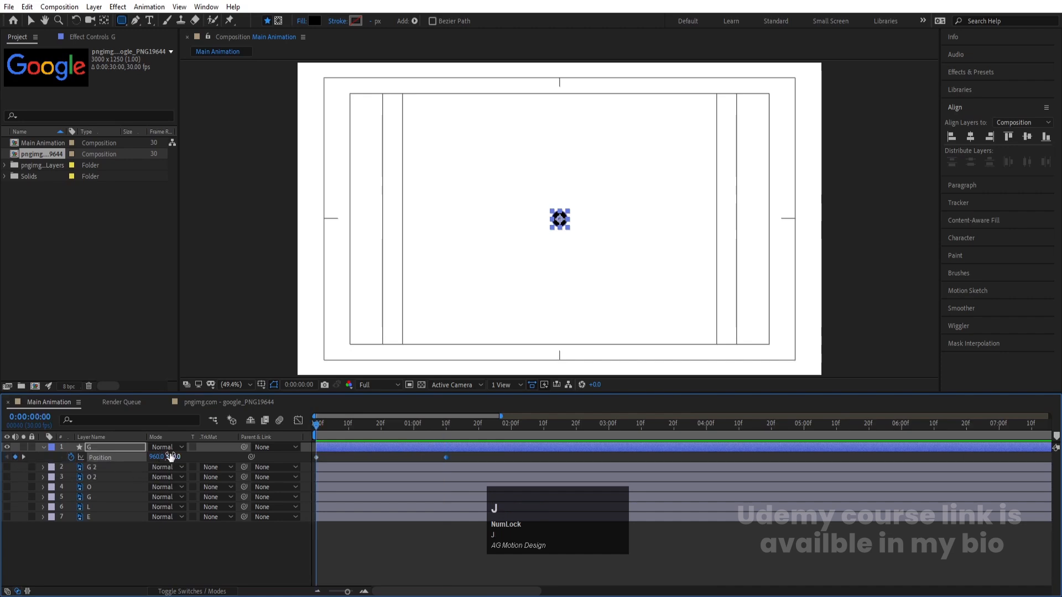
pyautogui.moveTo(170, 457)
pyautogui.mouseDown()
pyautogui.moveTo(449, 497)
pyautogui.moveTo(292, 427)
pyautogui.mouseUp()
pyautogui.press('F9')
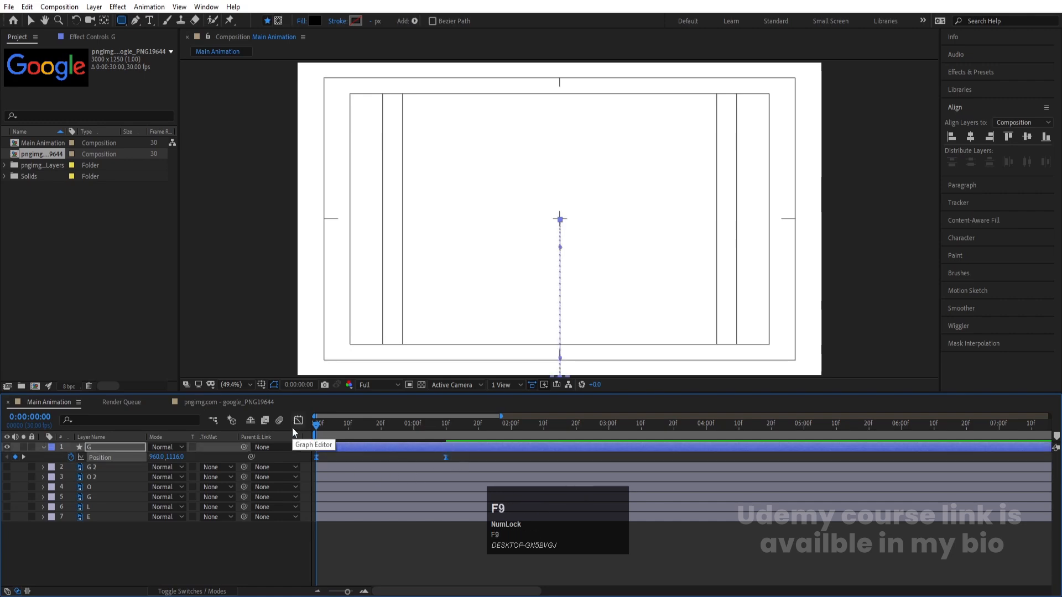
# Reshape the G layer's position speed graph so the circle slows strongly into its last keyframe, and preview the motion
pyautogui.click(298, 422)
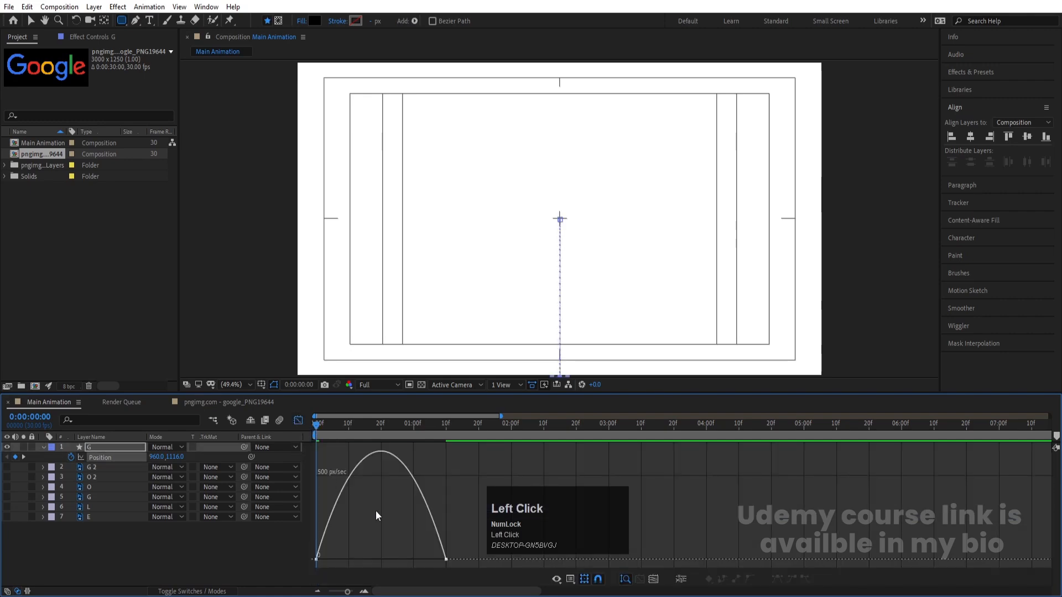
pyautogui.rightClick(376, 509)
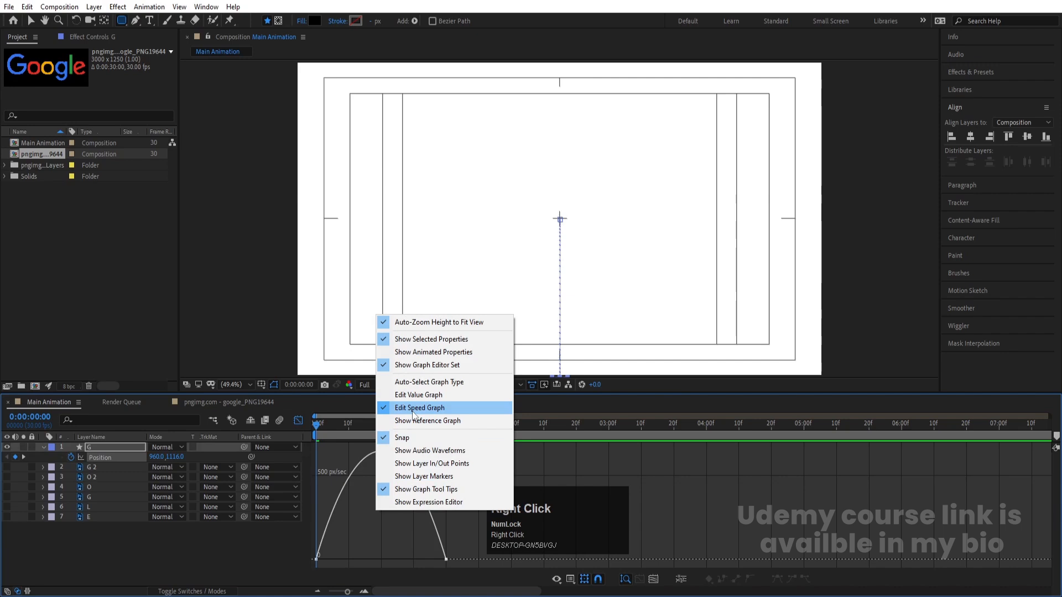
pyautogui.click(524, 532)
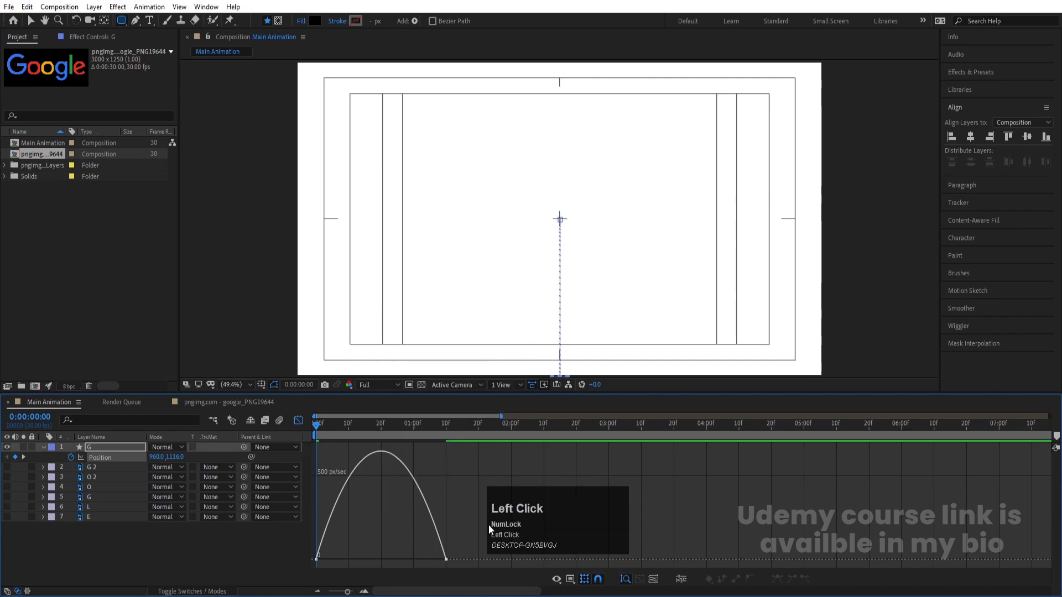
pyautogui.moveTo(479, 472); pyautogui.dragTo(325, 559)
pyautogui.click(297, 427)
pyautogui.press('space')
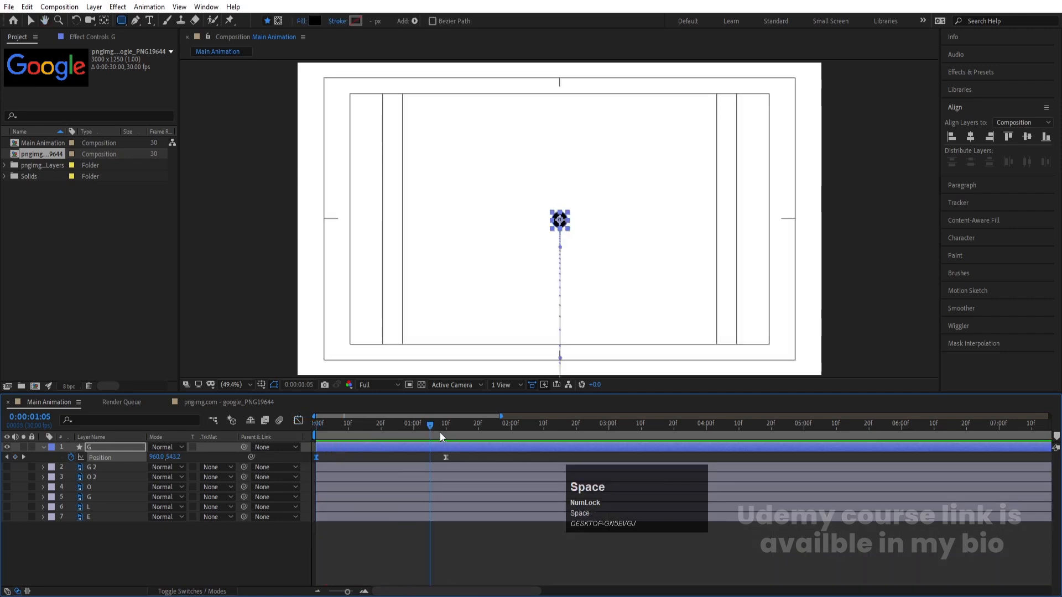
# At 0:00:01:10, unlink the size proportions of the G layer's Rectangle Path 1 and add a size keyframe
pyautogui.moveTo(441, 431); pyautogui.dragTo(451, 449)
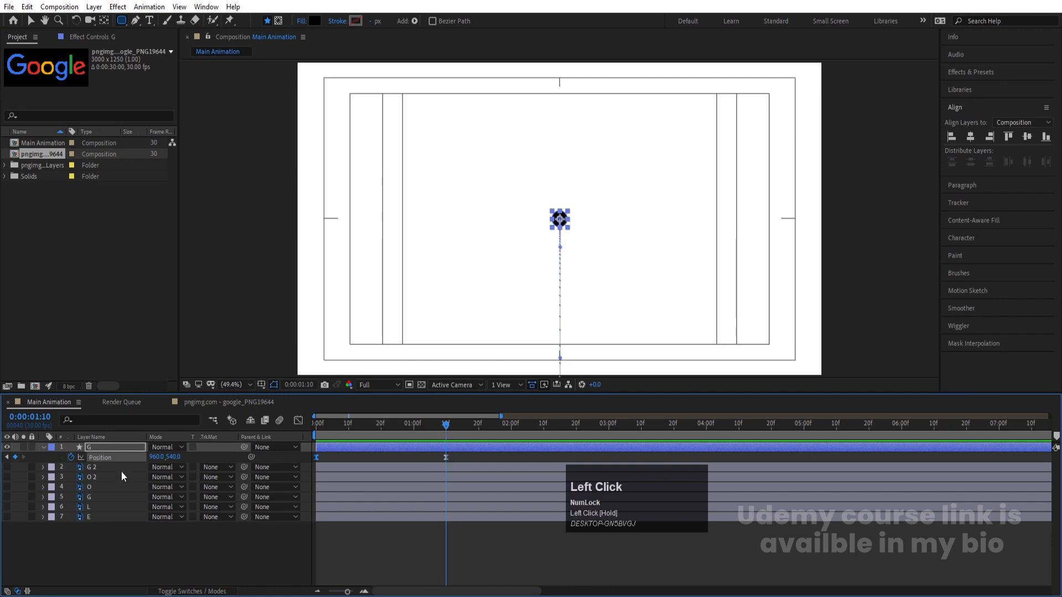
pyautogui.click(44, 448)
pyautogui.click(45, 448)
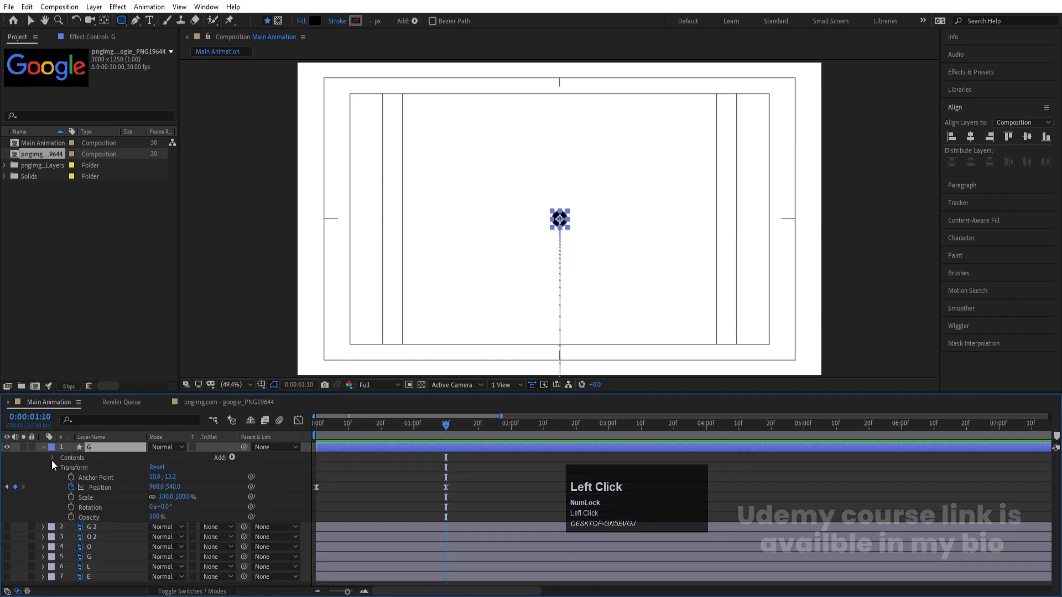
pyautogui.click(53, 466)
pyautogui.click(53, 457)
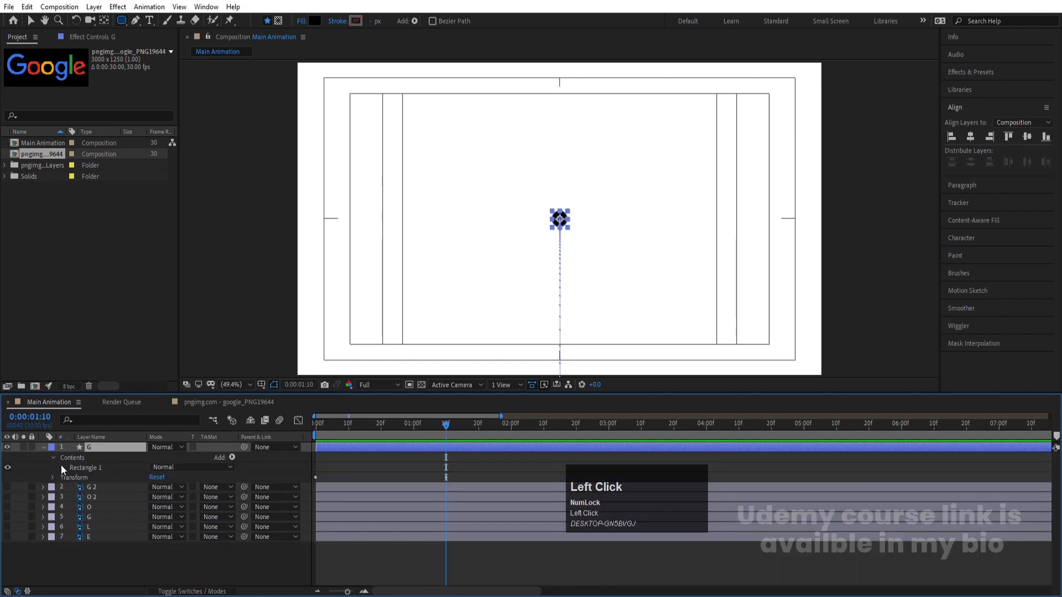
pyautogui.click(61, 467)
pyautogui.click(73, 478)
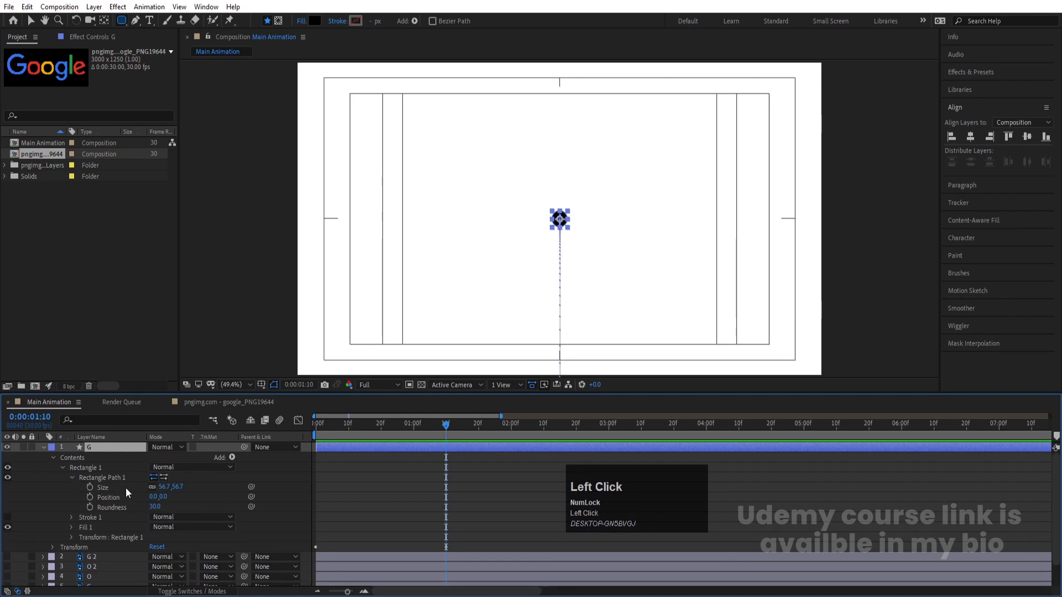
pyautogui.click(153, 488)
pyautogui.click(91, 487)
# Keyframe the rectangle path's height at 360 on 0:00:02:10, keeping its width
pyautogui.click(544, 426)
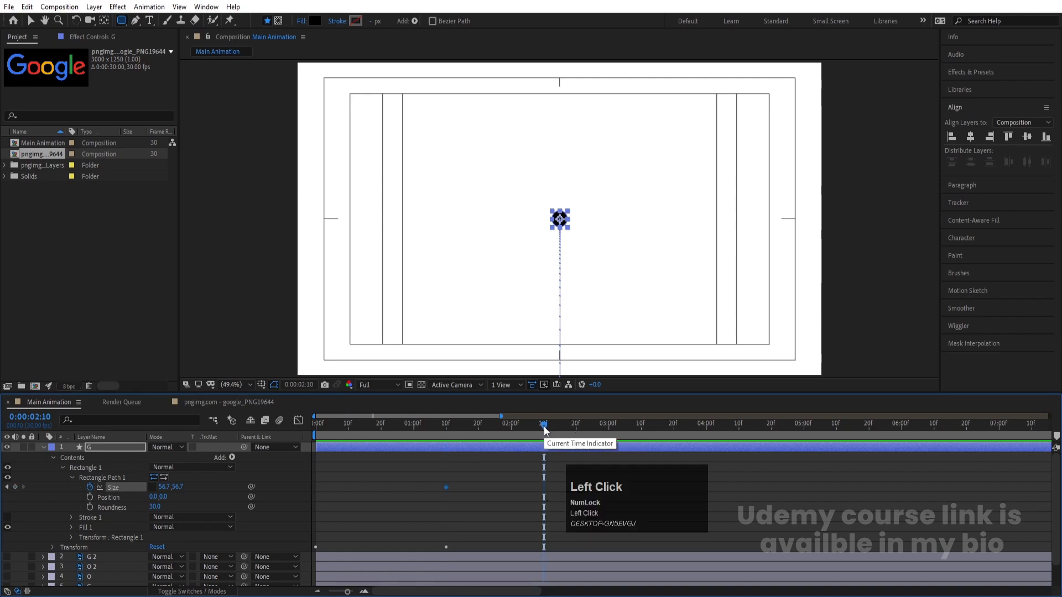
pyautogui.moveTo(179, 486)
pyautogui.mouseDown()
pyautogui.moveTo(321, 471)
pyautogui.moveTo(211, 493)
pyautogui.moveTo(180, 488)
pyautogui.moveTo(281, 495)
pyautogui.moveTo(180, 487)
pyautogui.mouseUp()
pyautogui.click(180, 486)
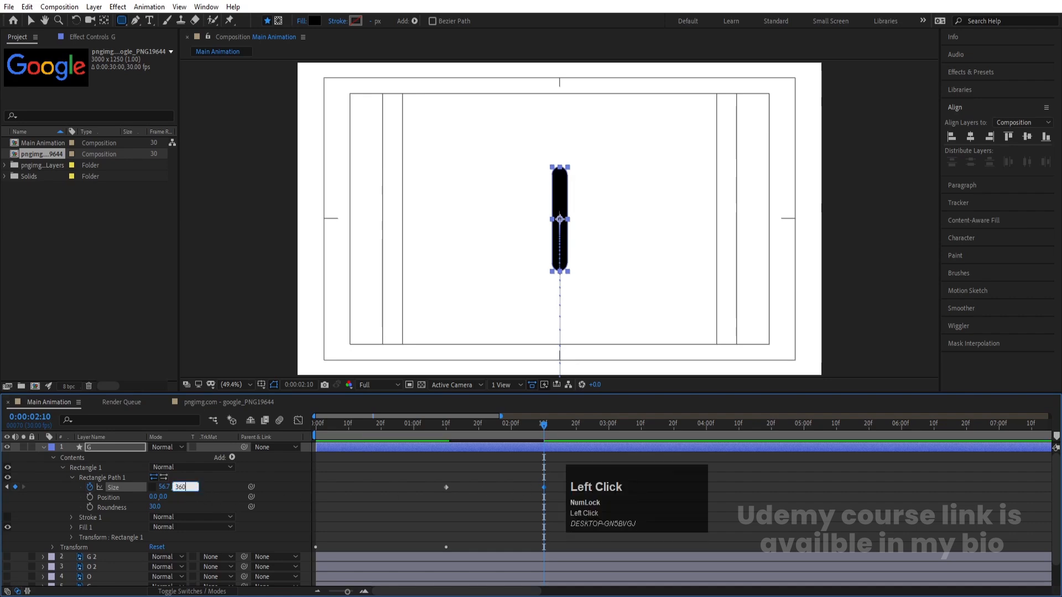
pyautogui.press('Return')
# Keyframe the rectangle path's height at about 130 on 0:00:03:10 and at 360 on 0:00:04:10
pyautogui.click(692, 489)
pyautogui.moveTo(605, 426); pyautogui.dragTo(640, 430)
pyautogui.moveTo(177, 492); pyautogui.dragTo(62, 494)
pyautogui.moveTo(734, 430); pyautogui.dragTo(740, 430)
pyautogui.click(179, 487)
pyautogui.write('360')
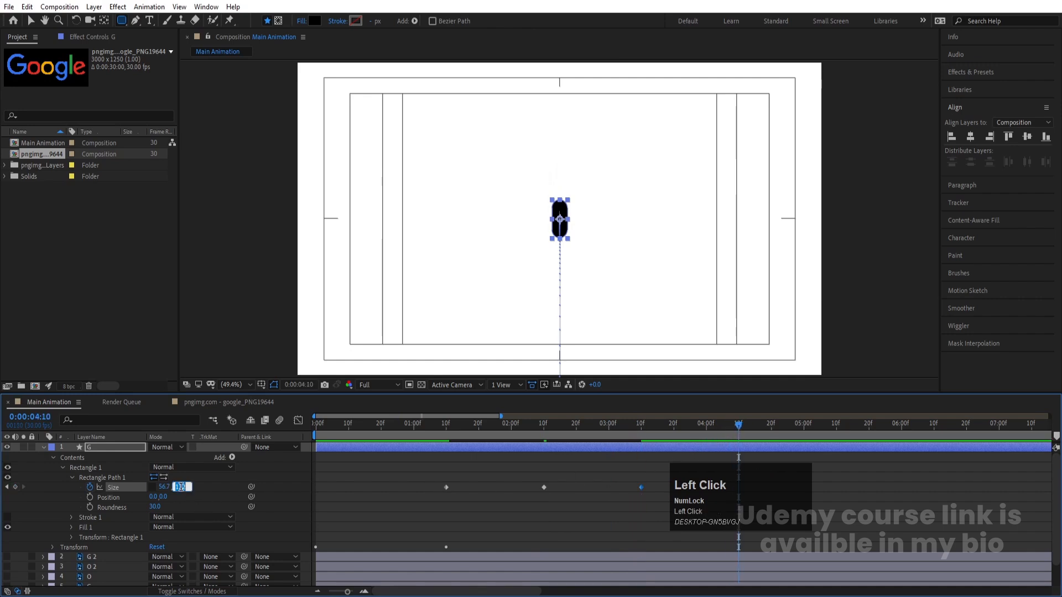
pyautogui.press('Return')
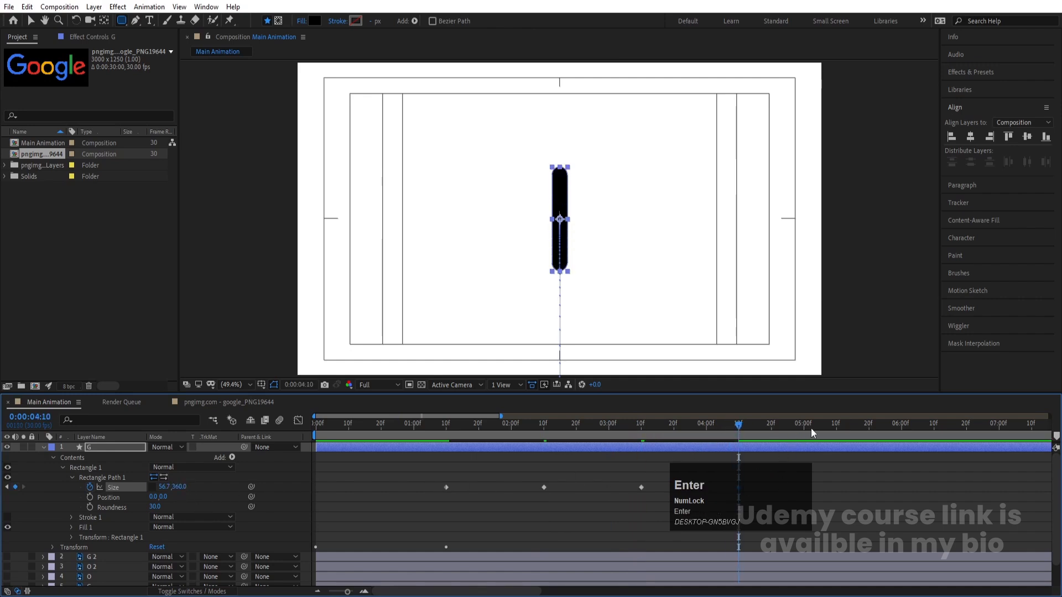
# Copy the first size keyframe from 0:00:01:10 and paste it at 0:00:05:10
pyautogui.moveTo(836, 427); pyautogui.dragTo(836, 427)
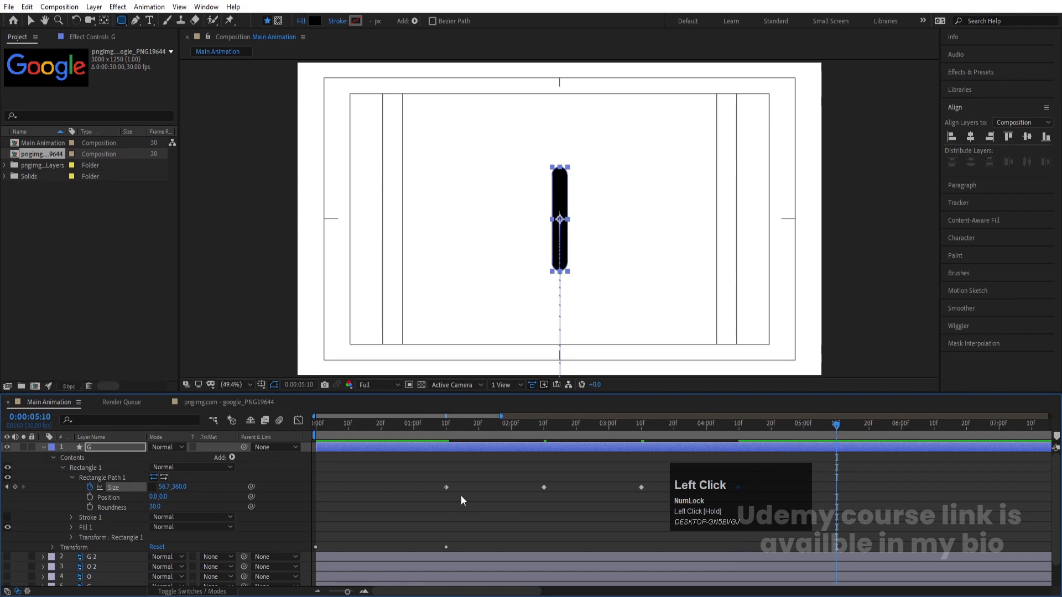
pyautogui.click(447, 487)
pyautogui.hotkey('ctrl', 'c')
pyautogui.hotkey('ctrl', 'v')
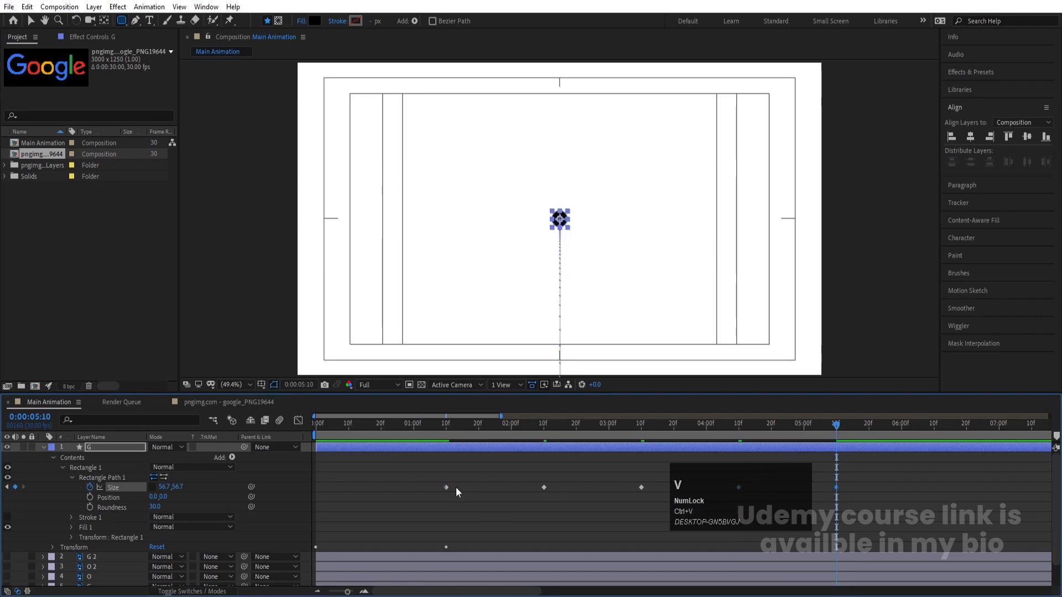
# Apply Easy Ease to all five size keyframes and select them in the speed graph
pyautogui.click(775, 498)
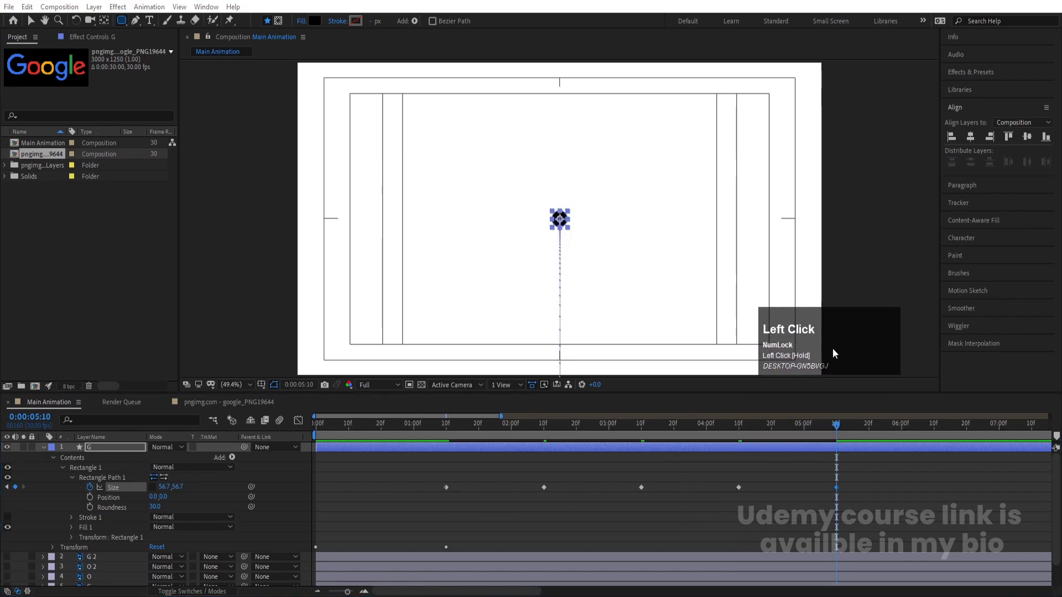
pyautogui.moveTo(873, 485); pyautogui.dragTo(406, 499)
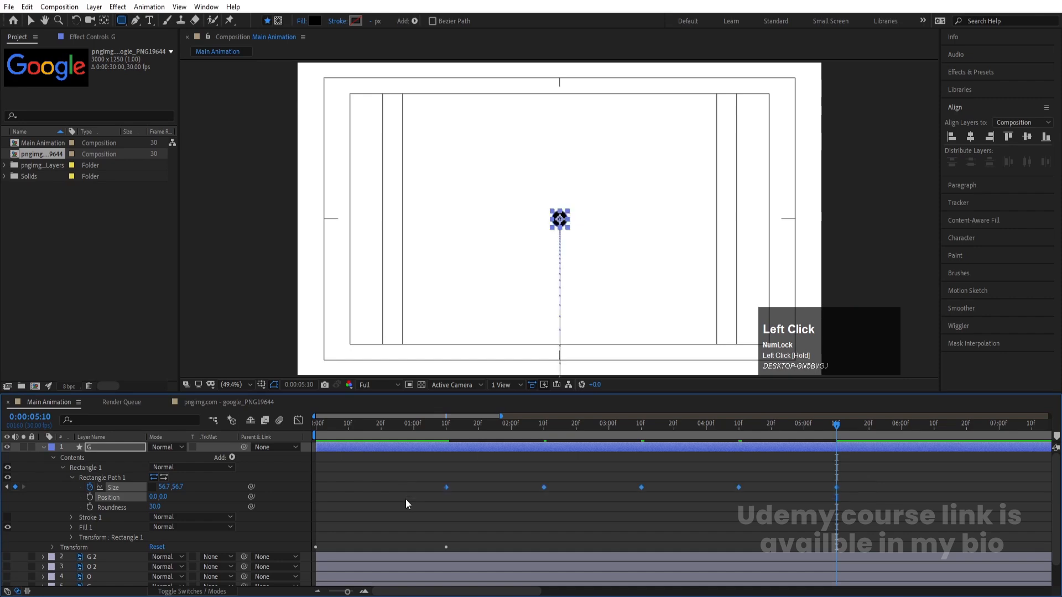
pyautogui.press('F9')
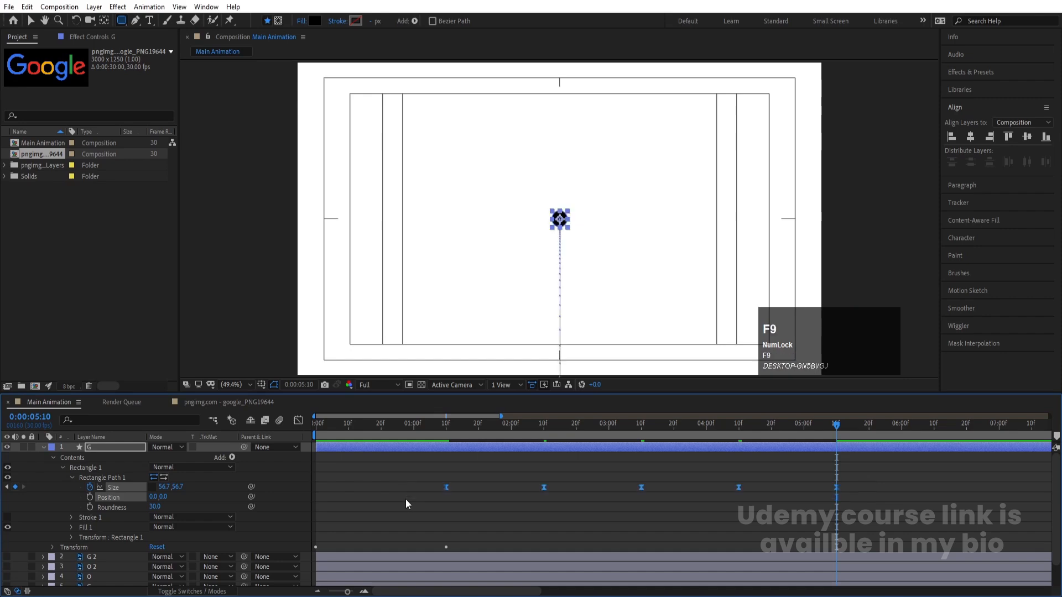
pyautogui.click(299, 419)
pyautogui.rightClick(866, 485)
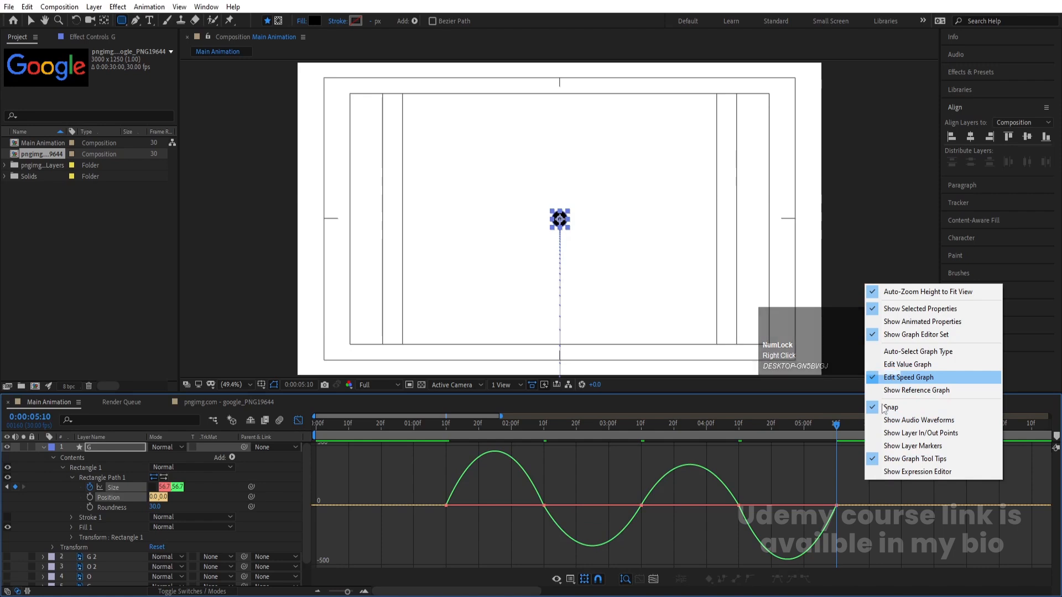
pyautogui.click(877, 533)
pyautogui.moveTo(877, 533); pyautogui.dragTo(437, 496)
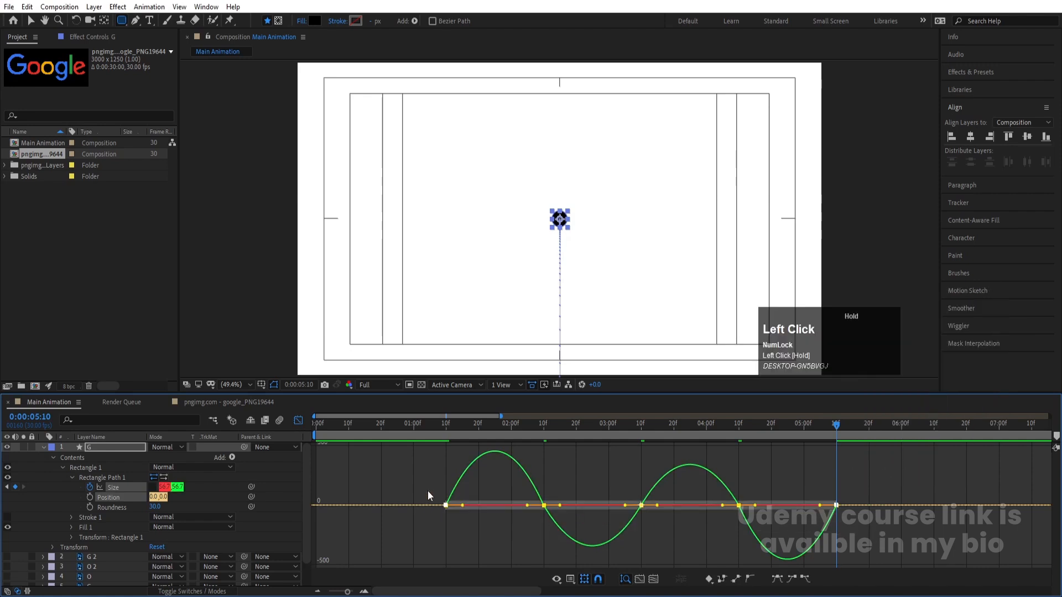
pyautogui.moveTo(821, 506); pyautogui.dragTo(808, 510)
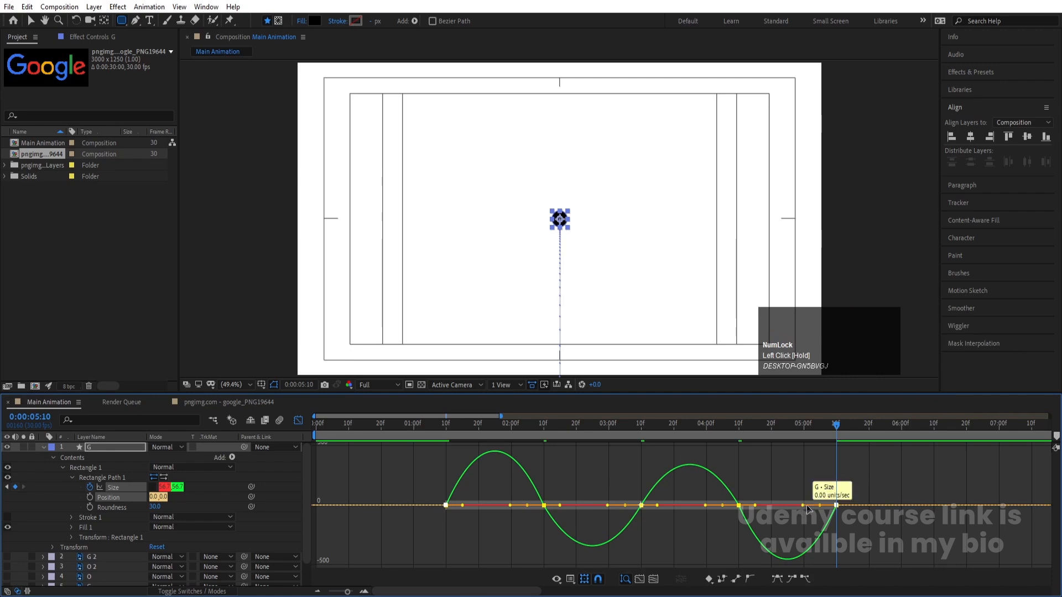
pyautogui.press('ctrl')
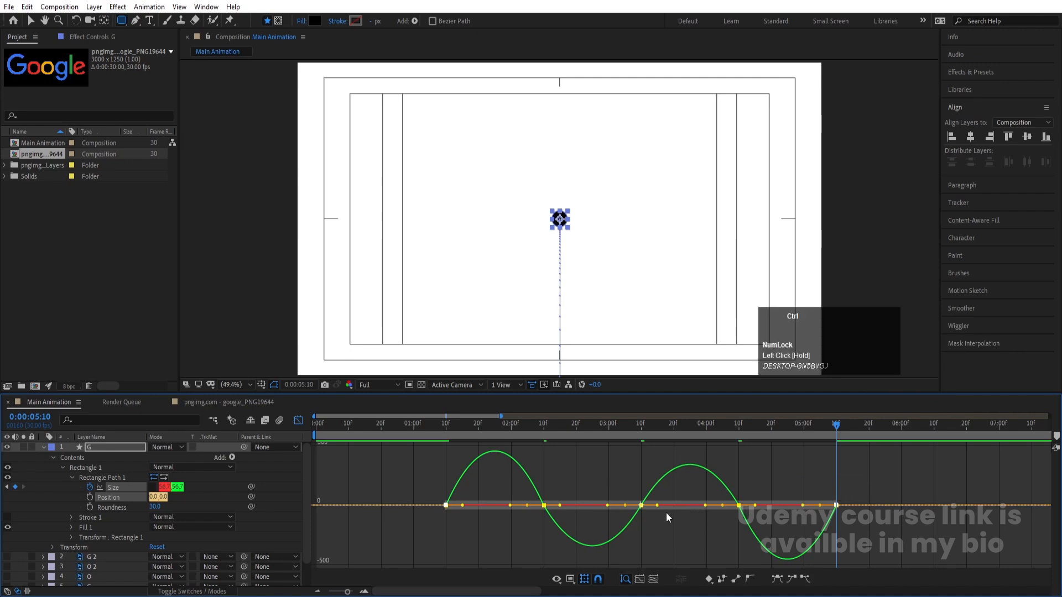
pyautogui.hotkey('ctrl', 'z')
# Relink the size proportions and lengthen the incoming and outgoing speed handles of all size keyframes to form sharp mid-interval peaks
pyautogui.click(152, 487)
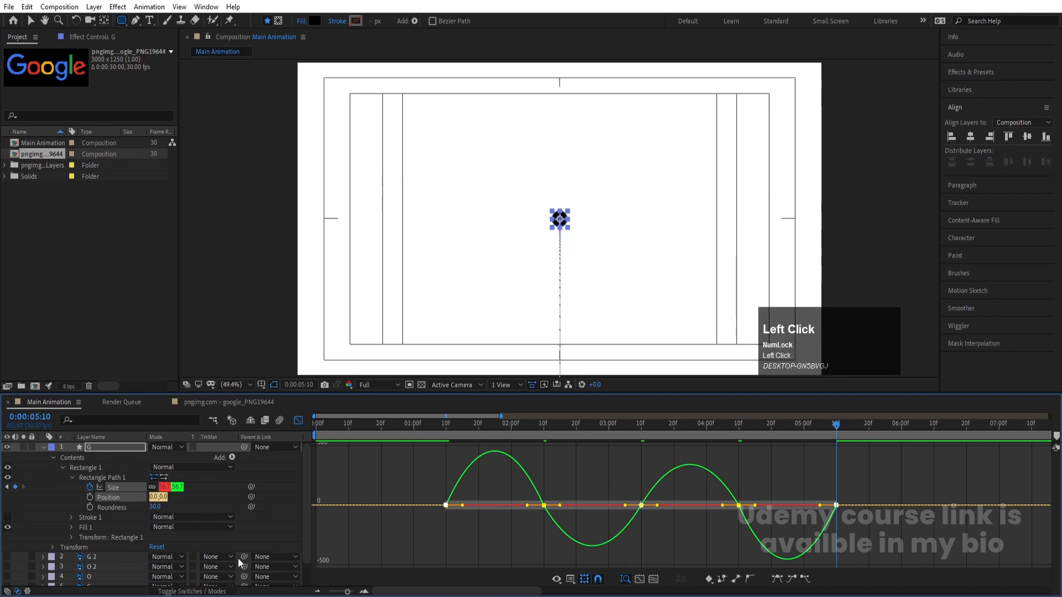
pyautogui.moveTo(410, 475); pyautogui.dragTo(878, 529)
pyautogui.moveTo(819, 509); pyautogui.dragTo(799, 506)
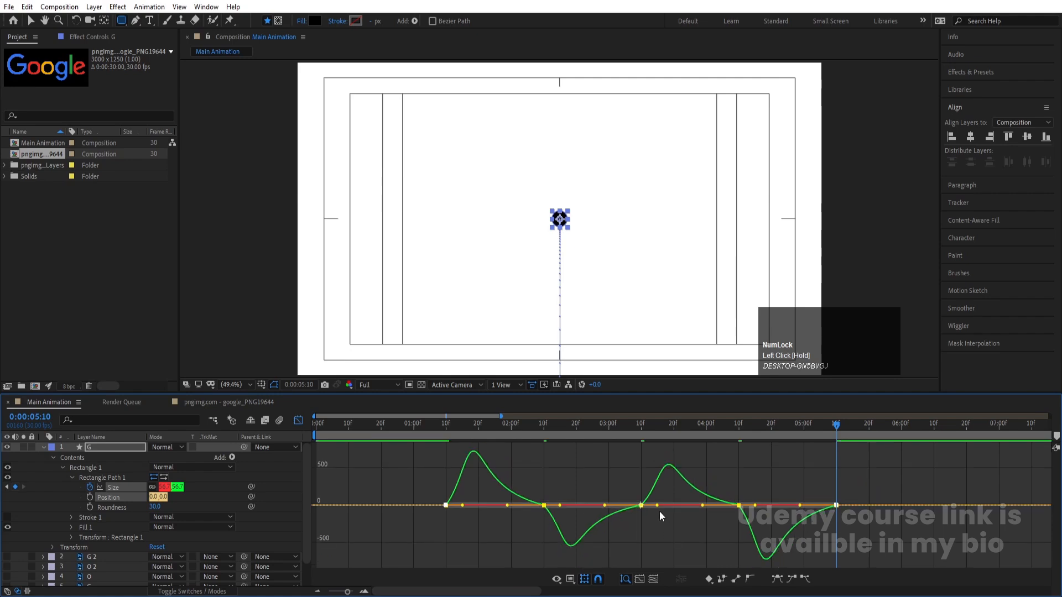
pyautogui.moveTo(657, 507); pyautogui.dragTo(676, 506)
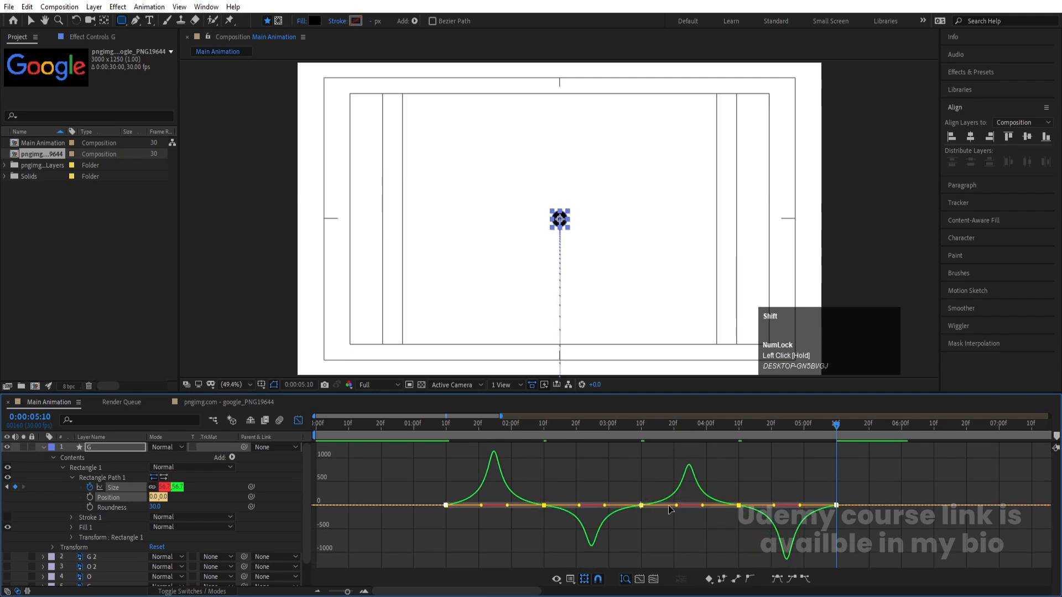
pyautogui.click(304, 422)
# Preview the rising and stretching animation from the first frame
pyautogui.moveTo(469, 427); pyautogui.dragTo(290, 433)
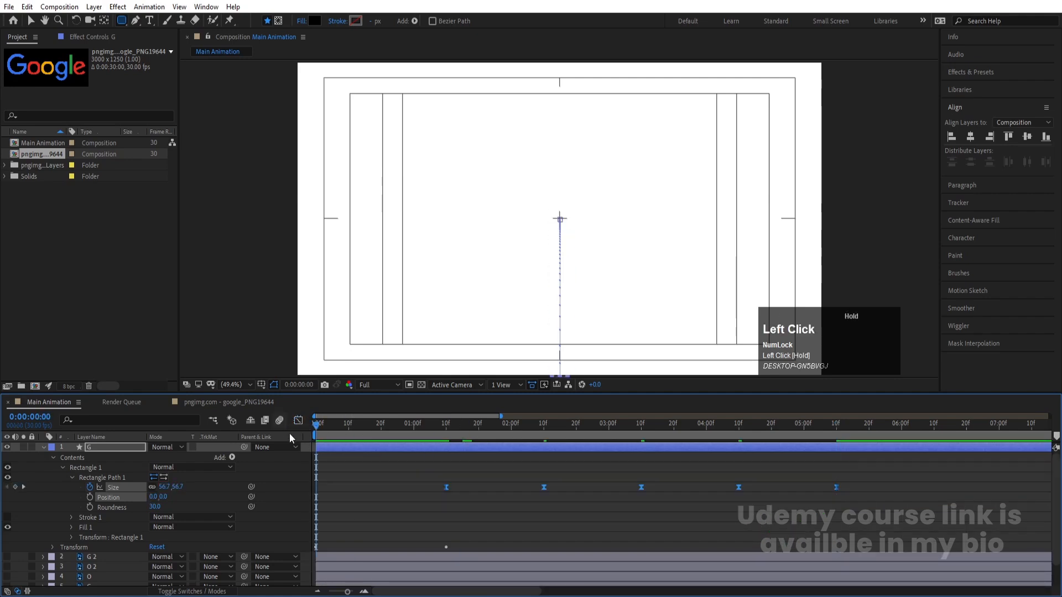
pyautogui.press('space')
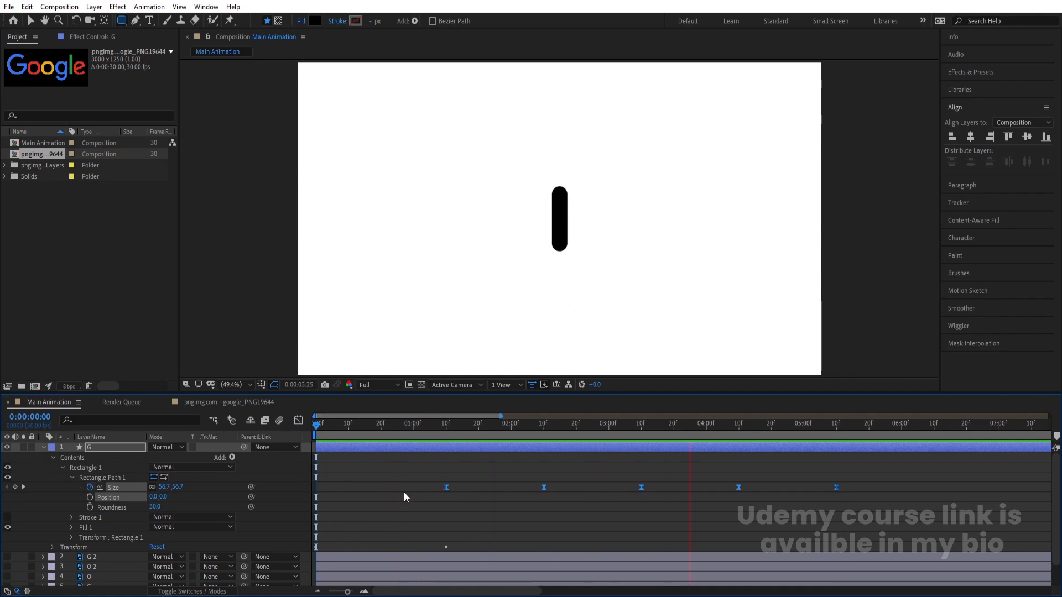
pyautogui.press('space')
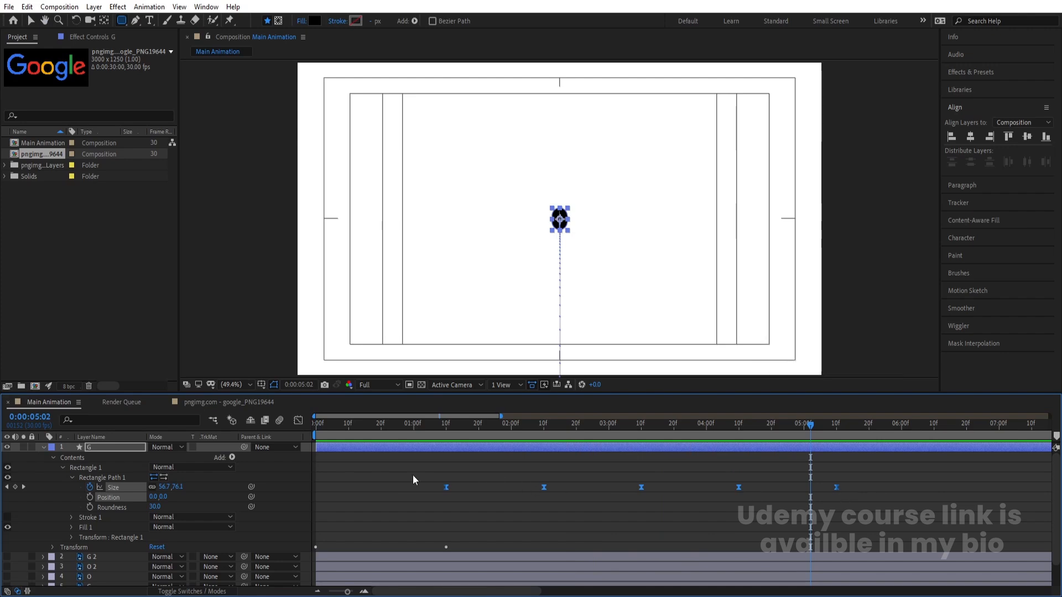
# Compress the size keyframes proportionally so the last one falls at 0:00:04:00, and preview the faster stretching
pyautogui.moveTo(408, 472); pyautogui.dragTo(863, 498)
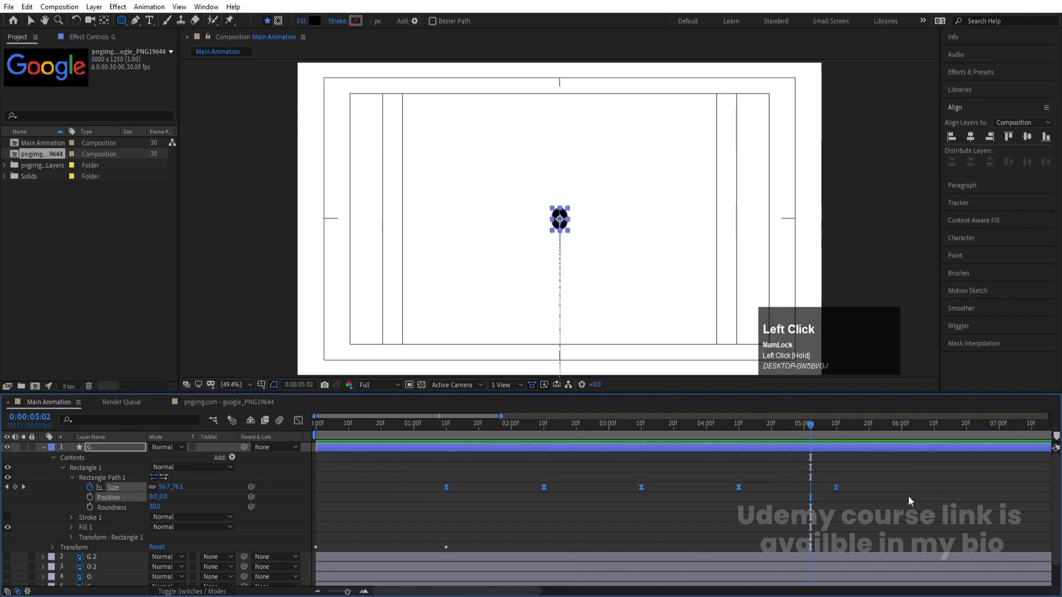
pyautogui.press('alt')
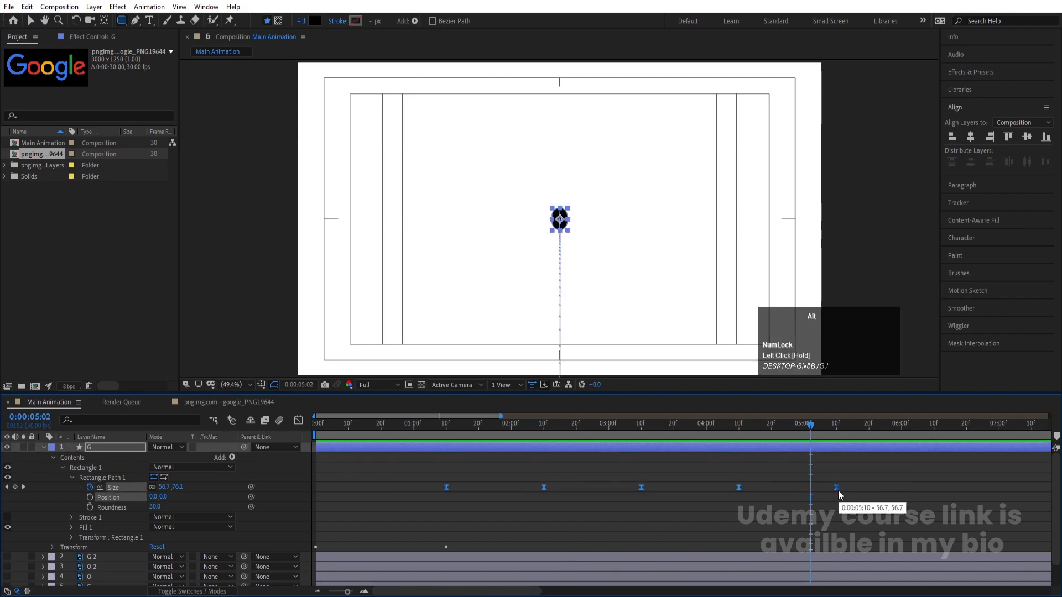
pyautogui.moveTo(839, 490); pyautogui.dragTo(709, 494)
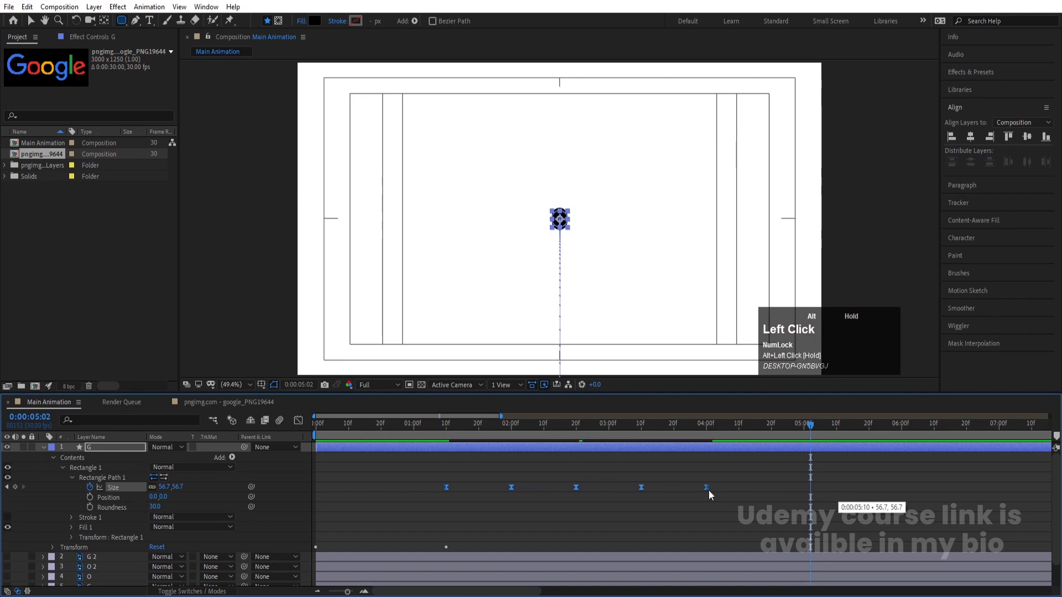
pyautogui.click(317, 424)
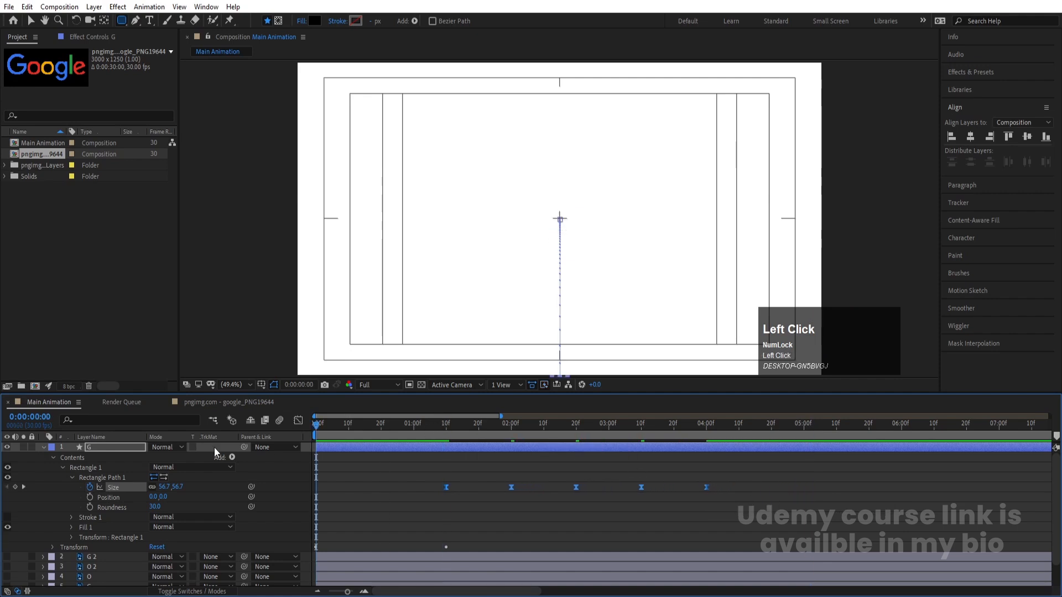
pyautogui.press('space')
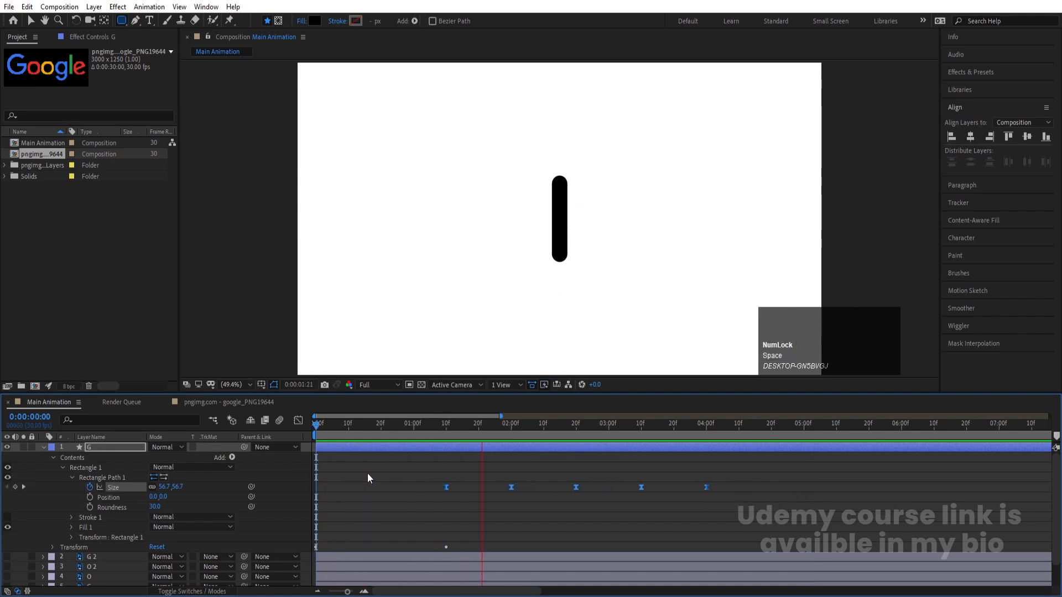
pyautogui.press('space')
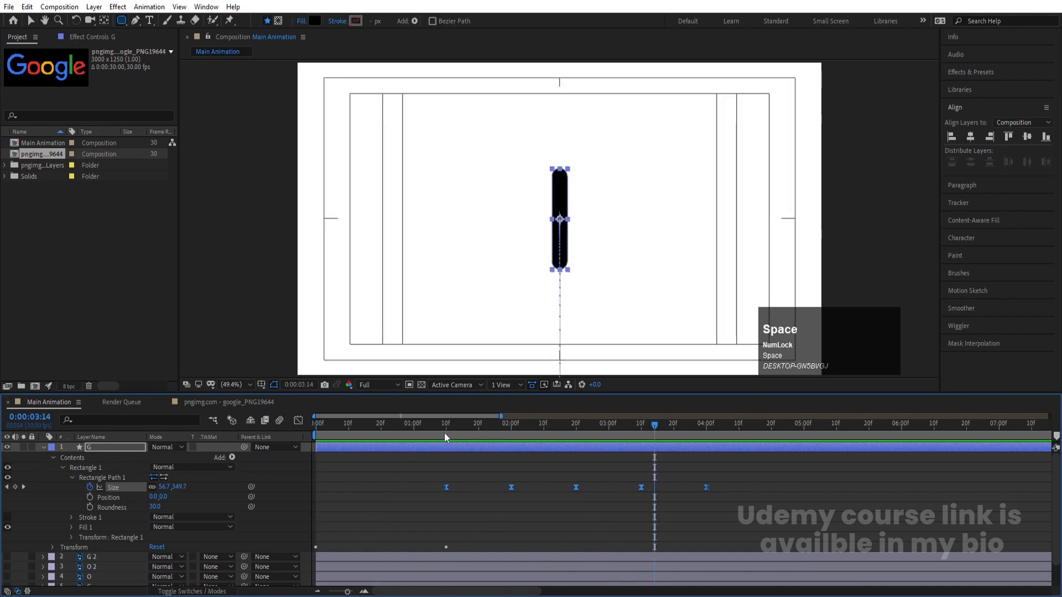
# Shift all size keyframes earlier so the first one starts at 0:00:01:00, and preview the result
pyautogui.click(434, 426)
pyautogui.moveTo(434, 426); pyautogui.dragTo(413, 424)
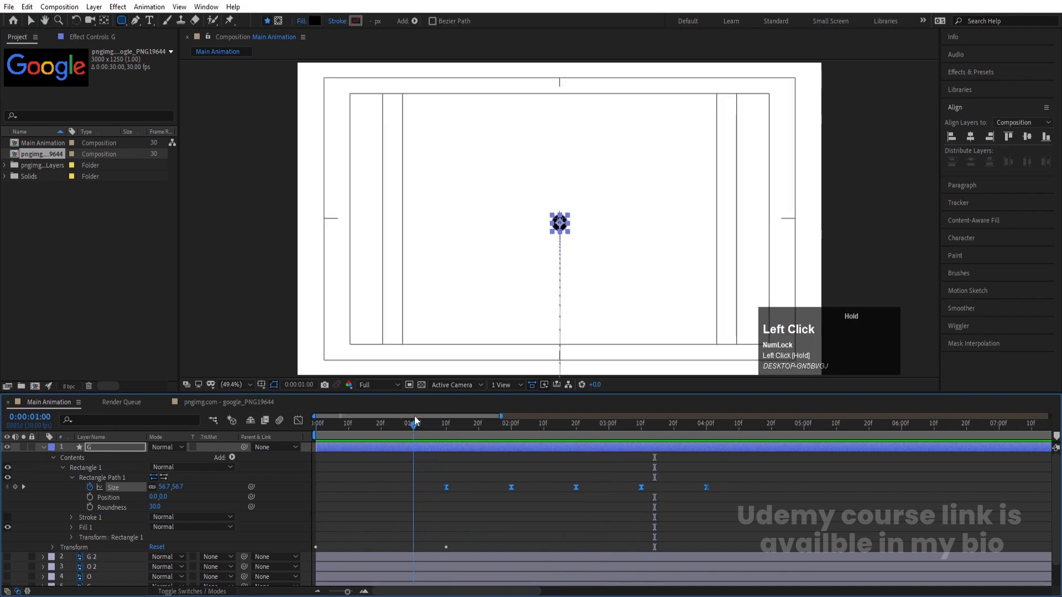
pyautogui.moveTo(444, 487); pyautogui.dragTo(412, 485)
pyautogui.press('space')
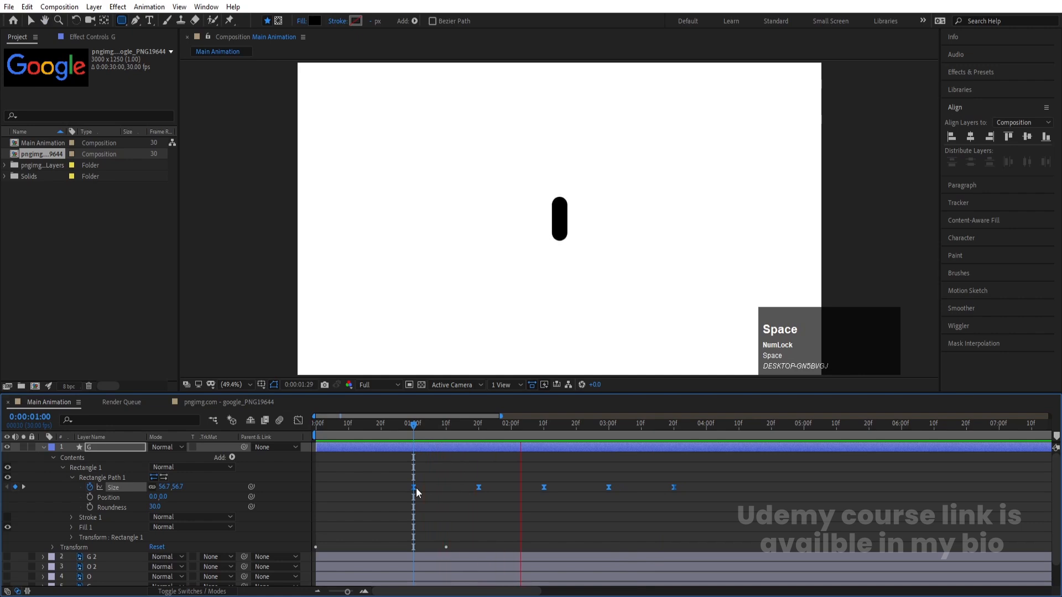
# Stop the preview, move the playhead to the last size keyframe at 0:00:03:20 and collapse the G shape layer
pyautogui.press('space')
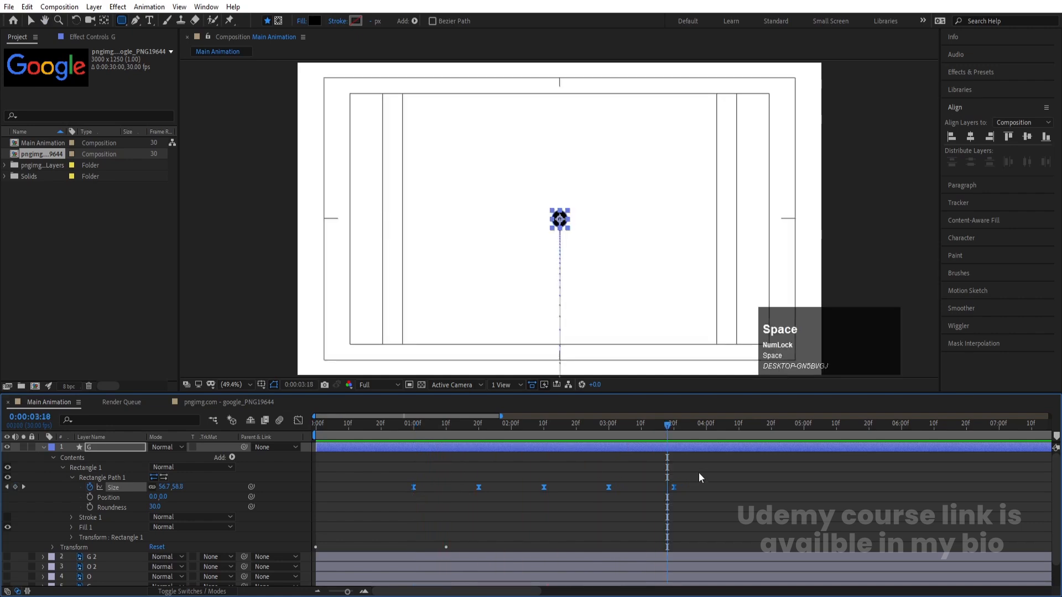
pyautogui.click(671, 445)
pyautogui.moveTo(669, 430); pyautogui.dragTo(673, 431)
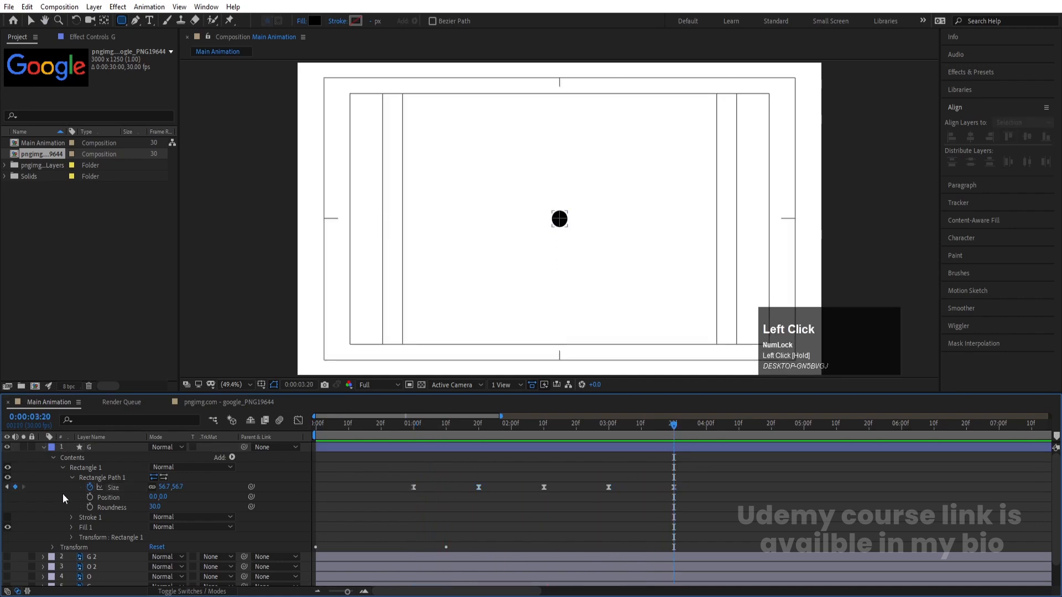
pyautogui.click(44, 448)
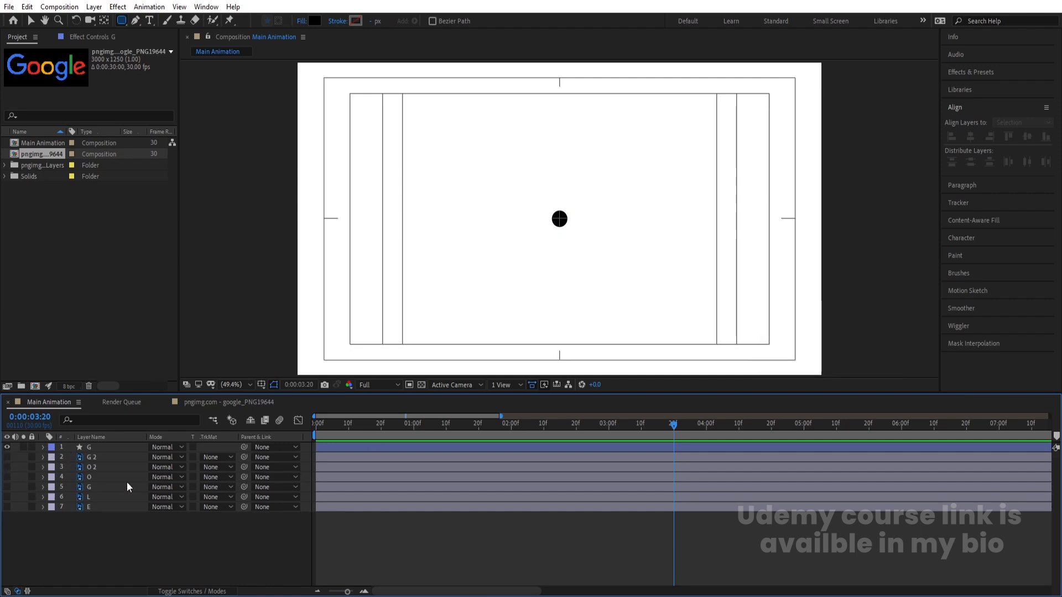
# Shift both position keyframes of the G shape layer left together so its X position is 790
pyautogui.click(106, 446)
pyautogui.press('p')
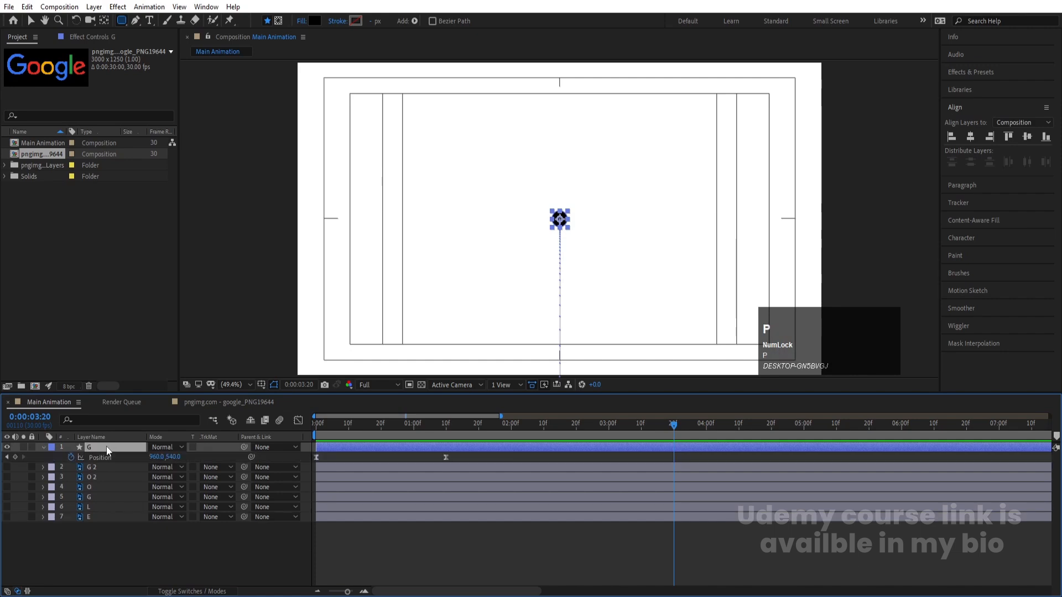
pyautogui.press('j')
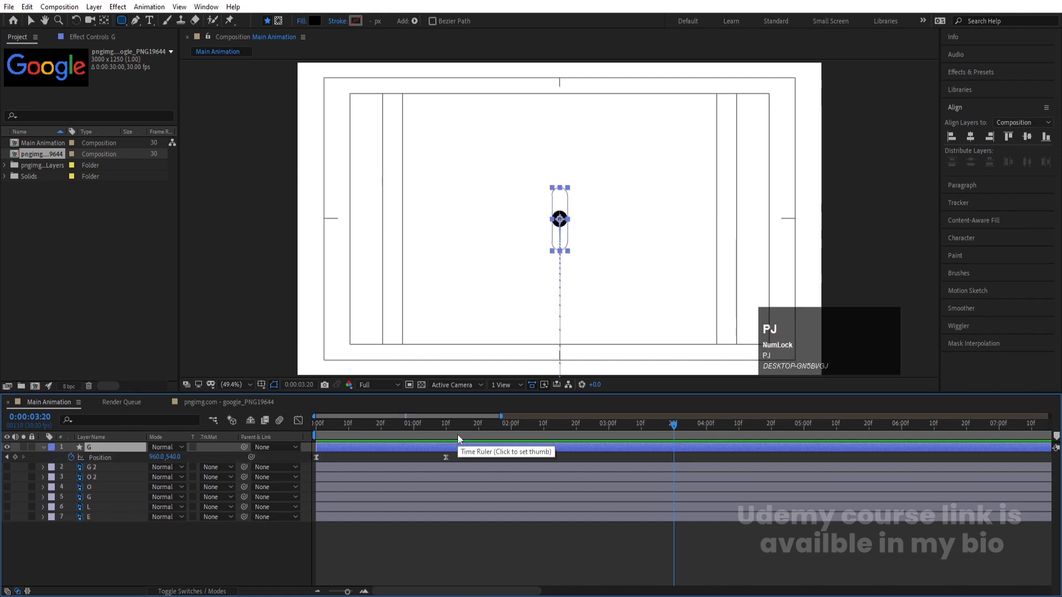
pyautogui.click(98, 457)
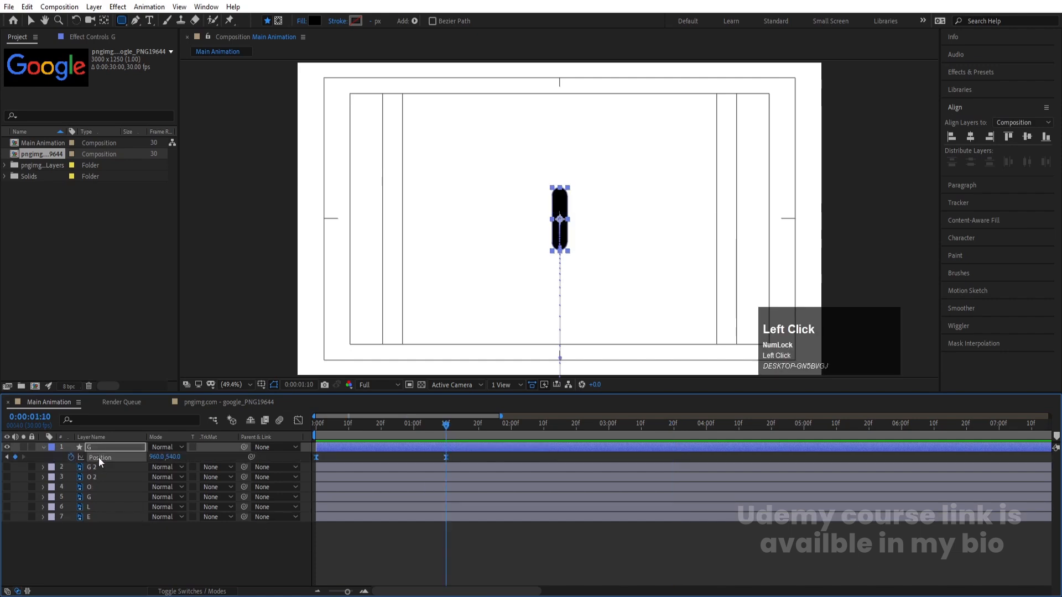
pyautogui.moveTo(157, 457); pyautogui.dragTo(78, 459)
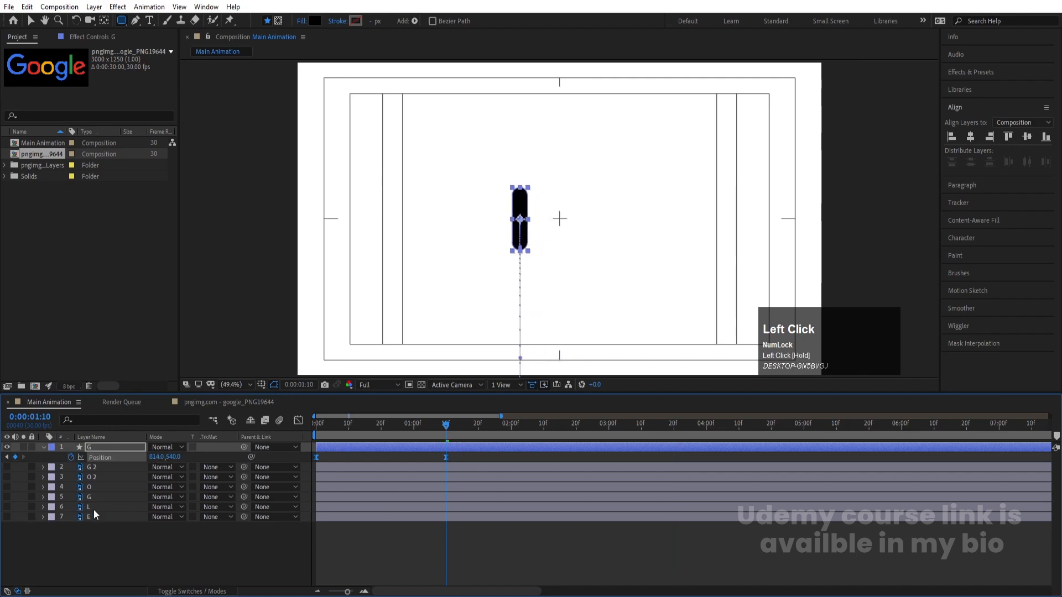
pyautogui.click(102, 543)
pyautogui.click(135, 457)
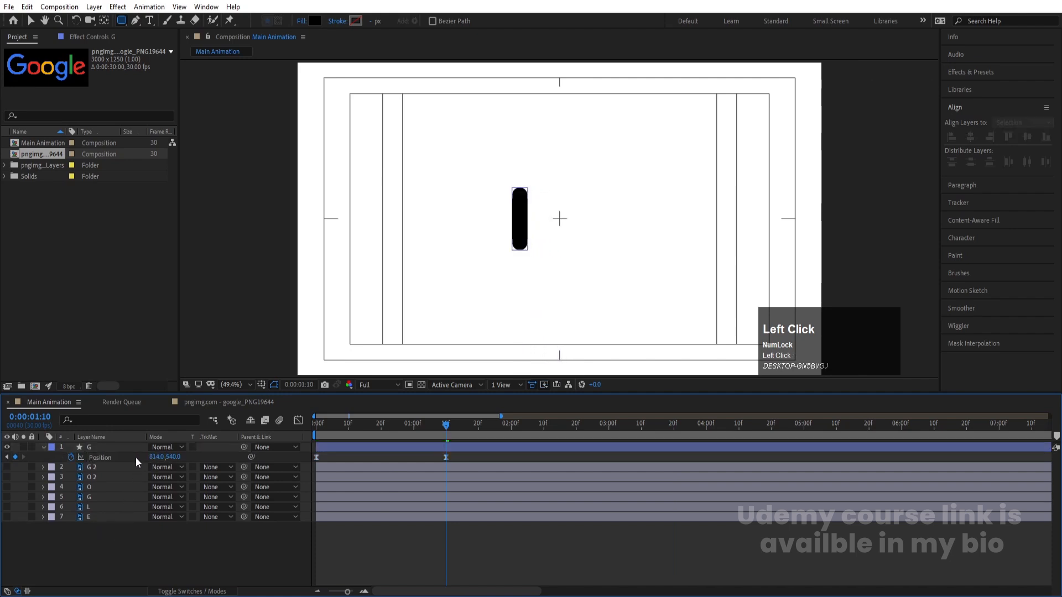
pyautogui.click(102, 457)
pyautogui.moveTo(156, 459); pyautogui.dragTo(146, 456)
pyautogui.click(138, 533)
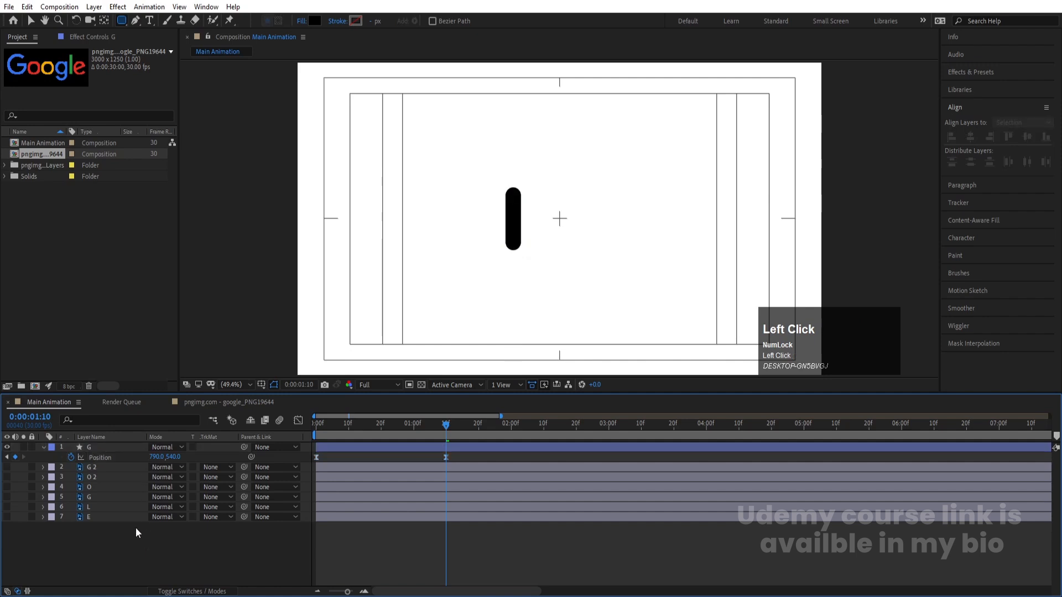
# Review the hidden letter layers one by one from G 2 down to E
pyautogui.click(91, 465)
pyautogui.click(95, 478)
pyautogui.click(99, 487)
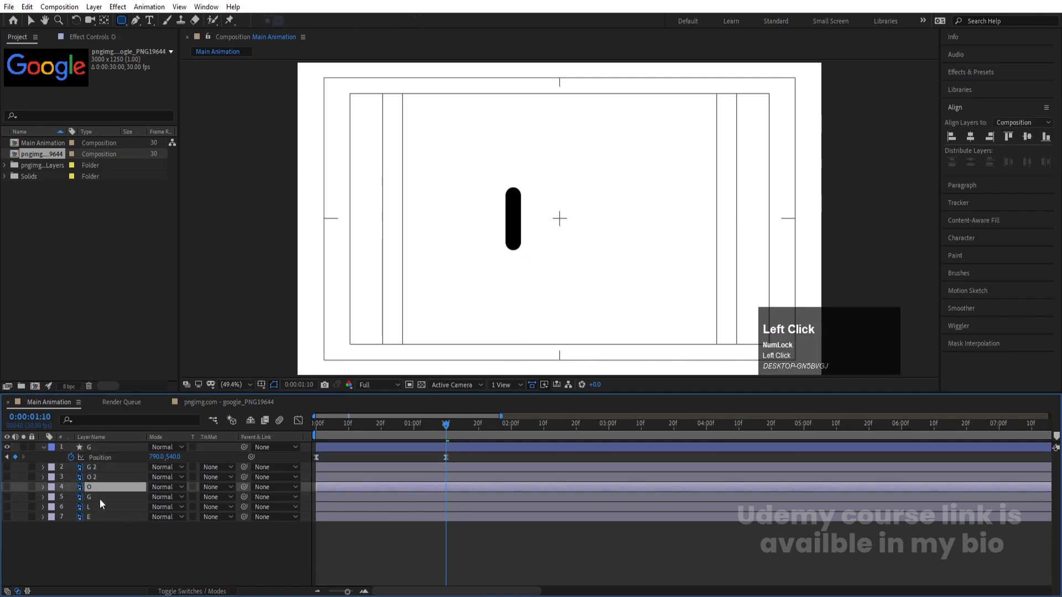
pyautogui.click(100, 497)
pyautogui.click(102, 506)
pyautogui.click(109, 518)
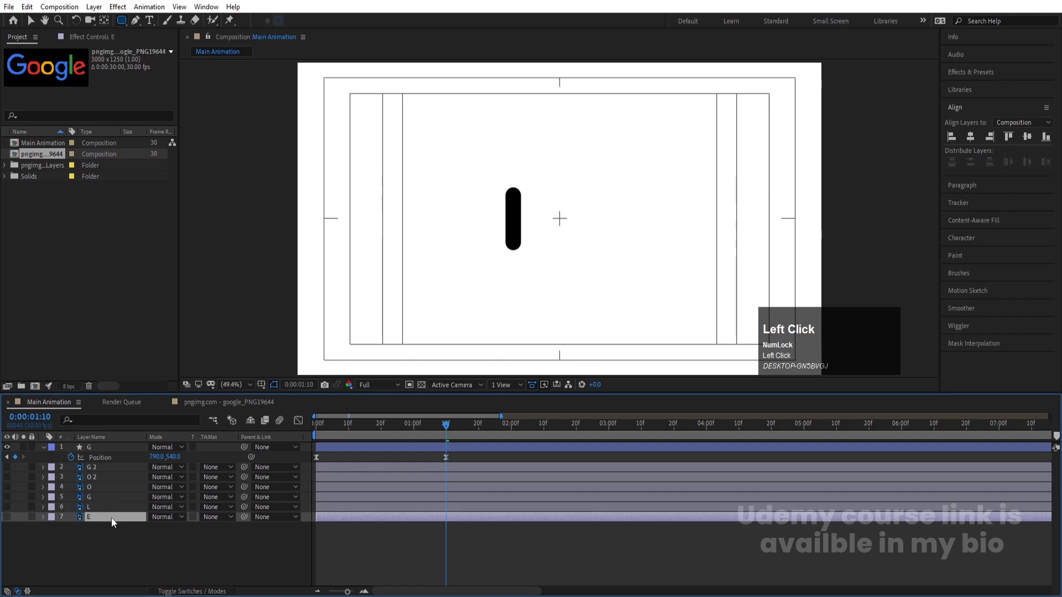
pyautogui.click(118, 539)
# Duplicate the G bar layer and shift both position keyframes of the copy to X 864
pyautogui.click(105, 447)
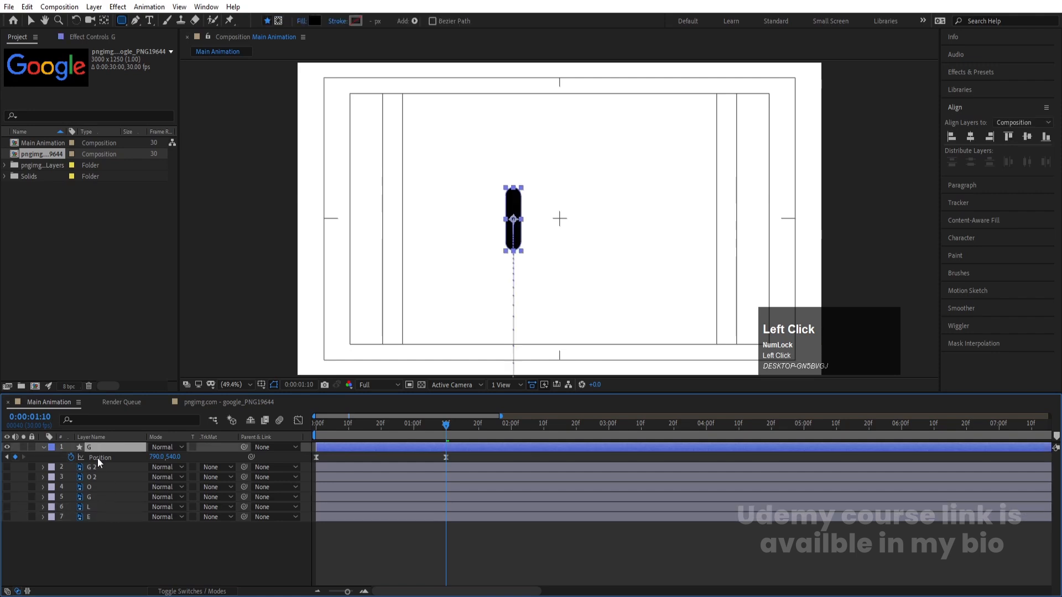
pyautogui.hotkey('ctrl', 'd')
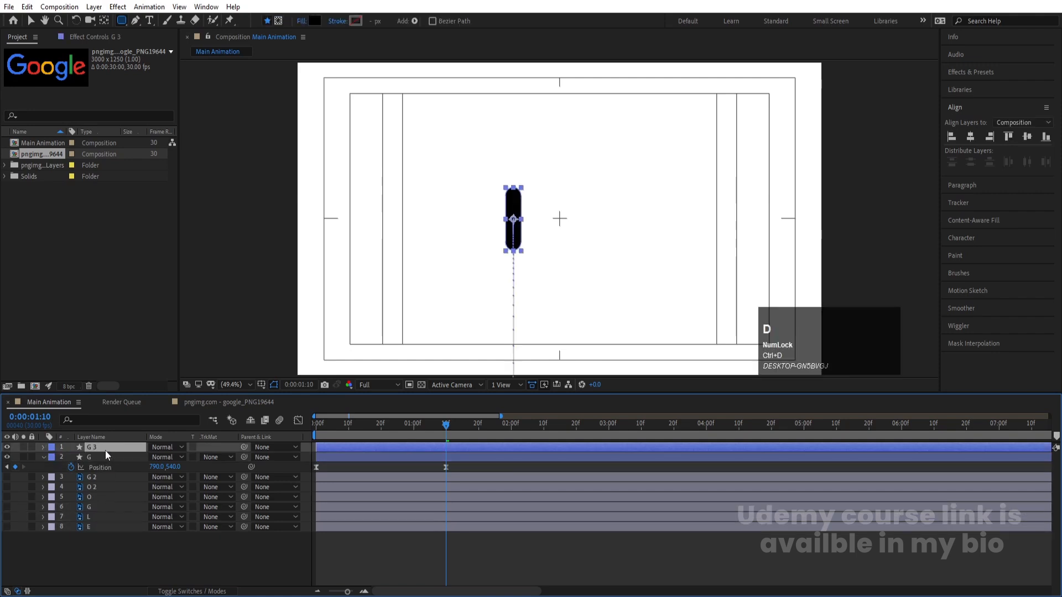
pyautogui.press('p')
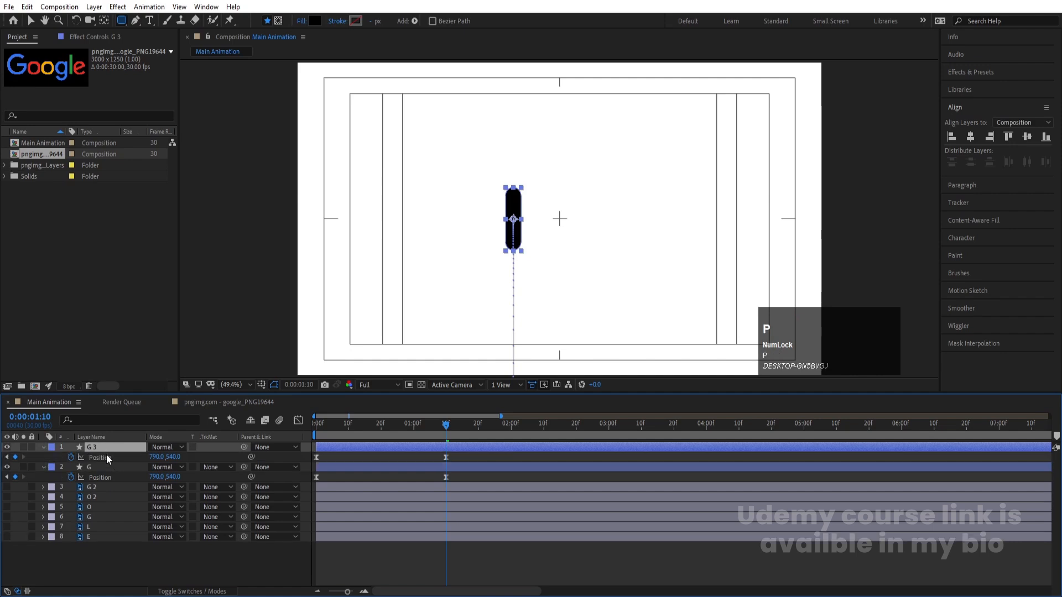
pyautogui.click(106, 457)
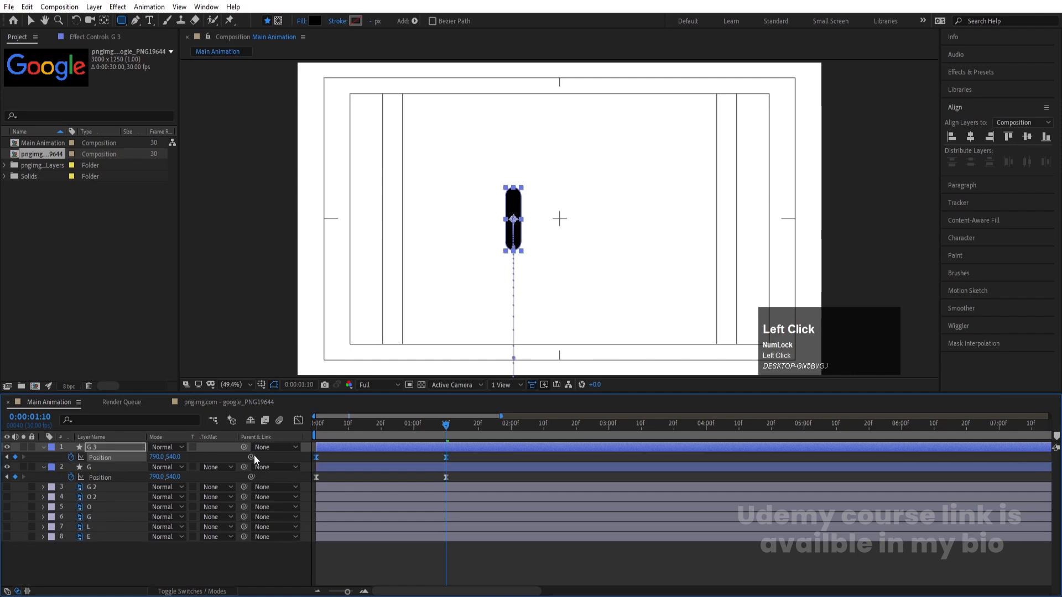
pyautogui.moveTo(160, 457); pyautogui.dragTo(200, 458)
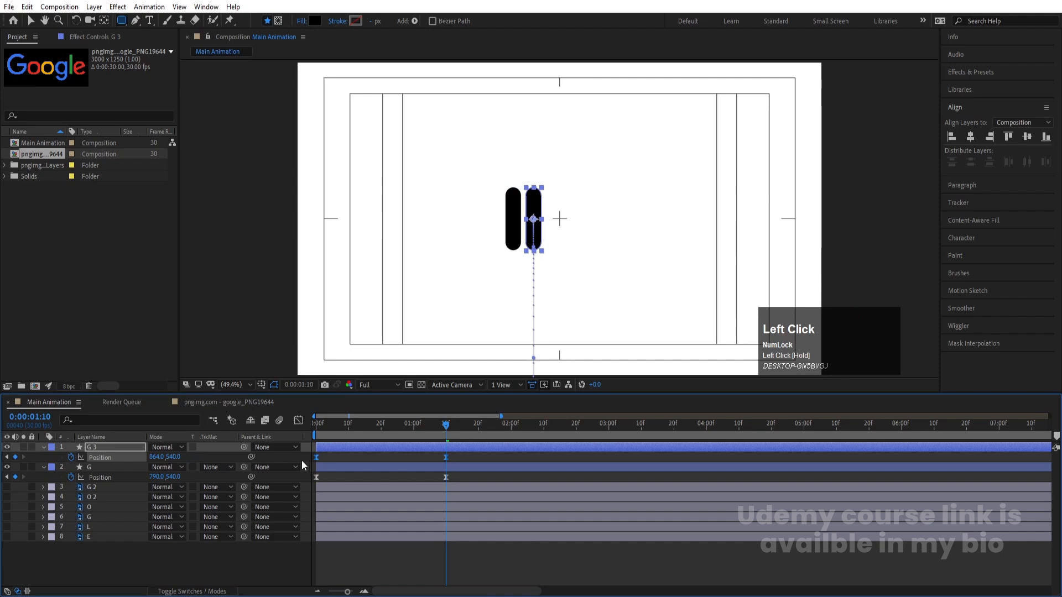
pyautogui.click(336, 464)
# Duplicate the second bar and shift both position keyframes of the new copy to X 936
pyautogui.click(104, 448)
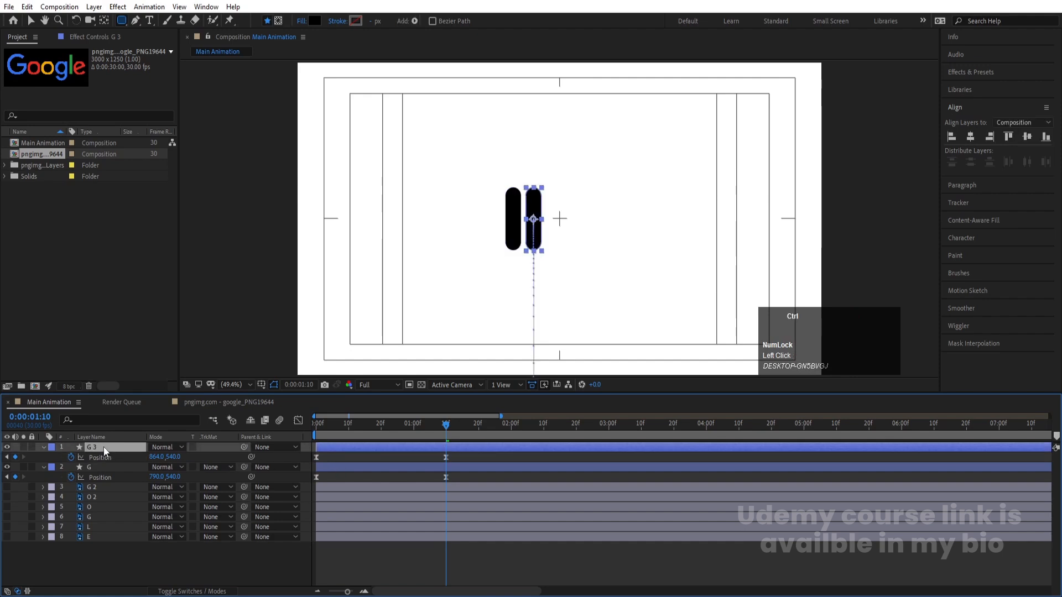
pyautogui.hotkey('ctrl', 'd')
pyautogui.click(110, 458)
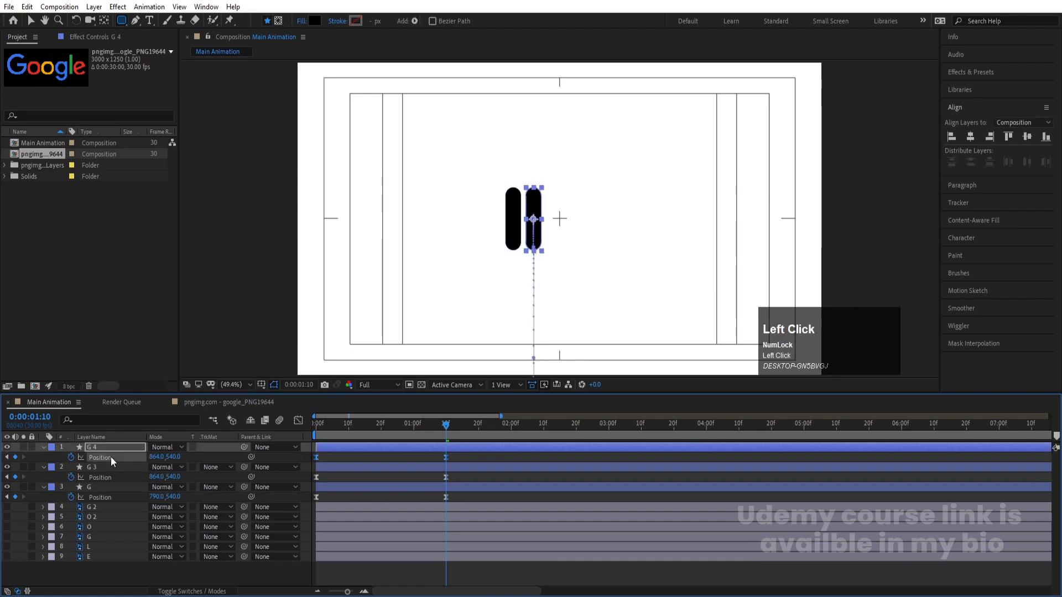
pyautogui.moveTo(155, 457); pyautogui.dragTo(191, 462)
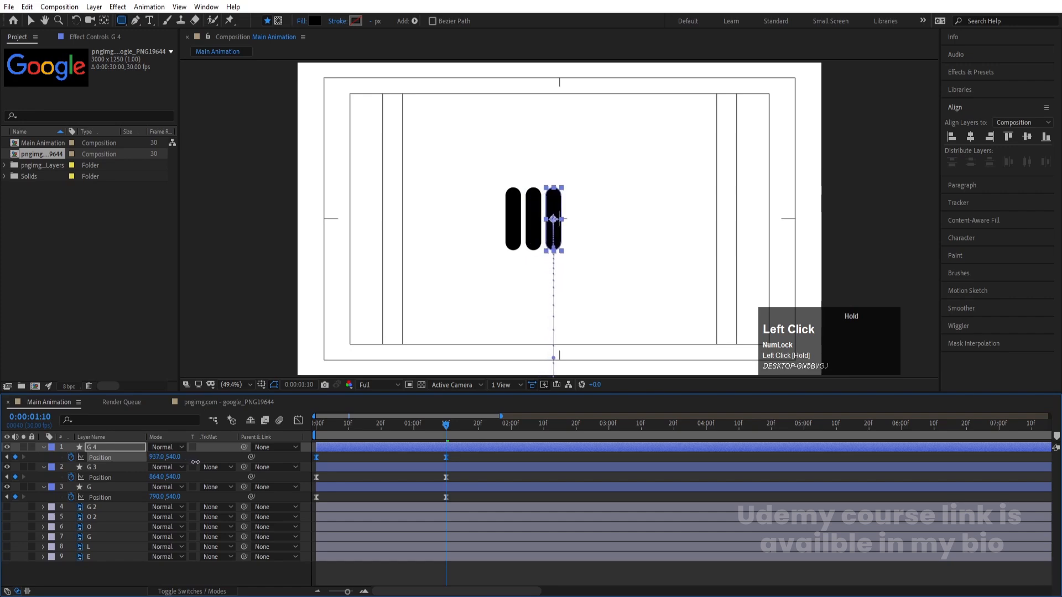
pyautogui.click(327, 459)
# Duplicate the third bar and shift both position keyframes of the new copy to X 1010
pyautogui.click(110, 448)
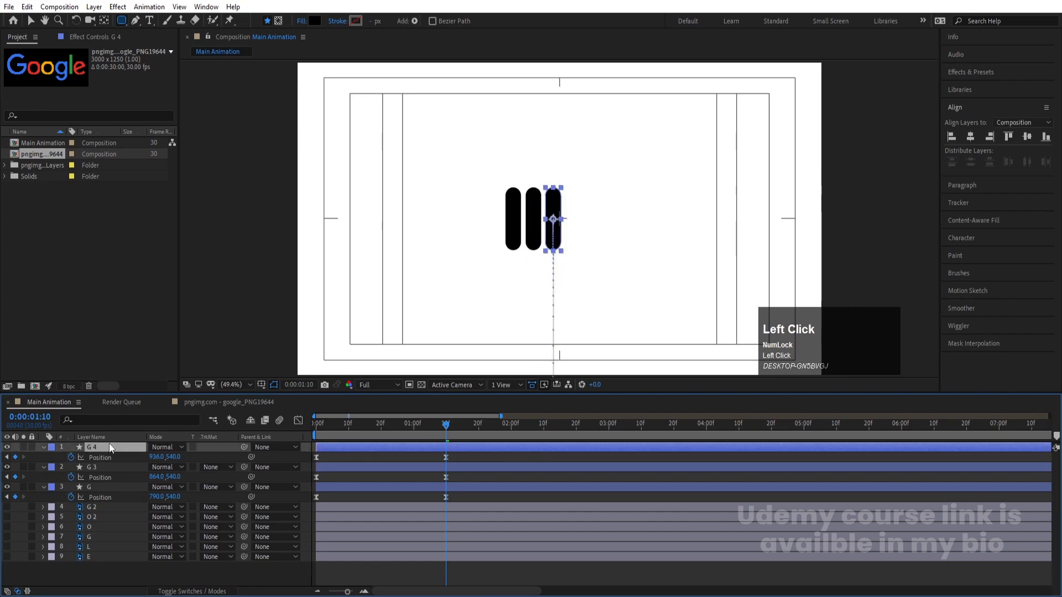
pyautogui.hotkey('ctrl', 'd')
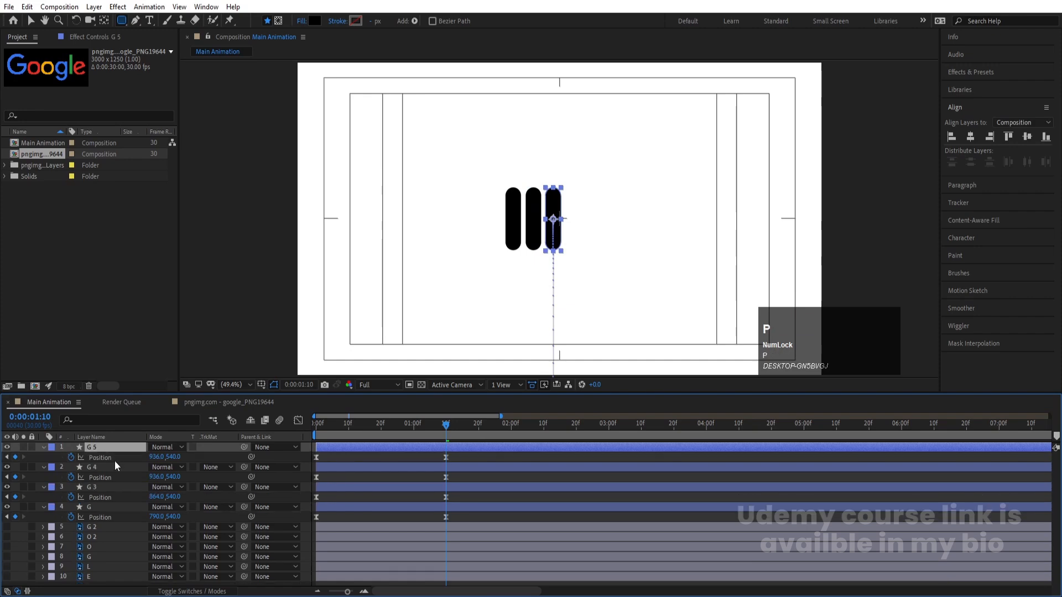
pyautogui.press('p')
pyautogui.moveTo(155, 457); pyautogui.dragTo(194, 462)
pyautogui.click(328, 460)
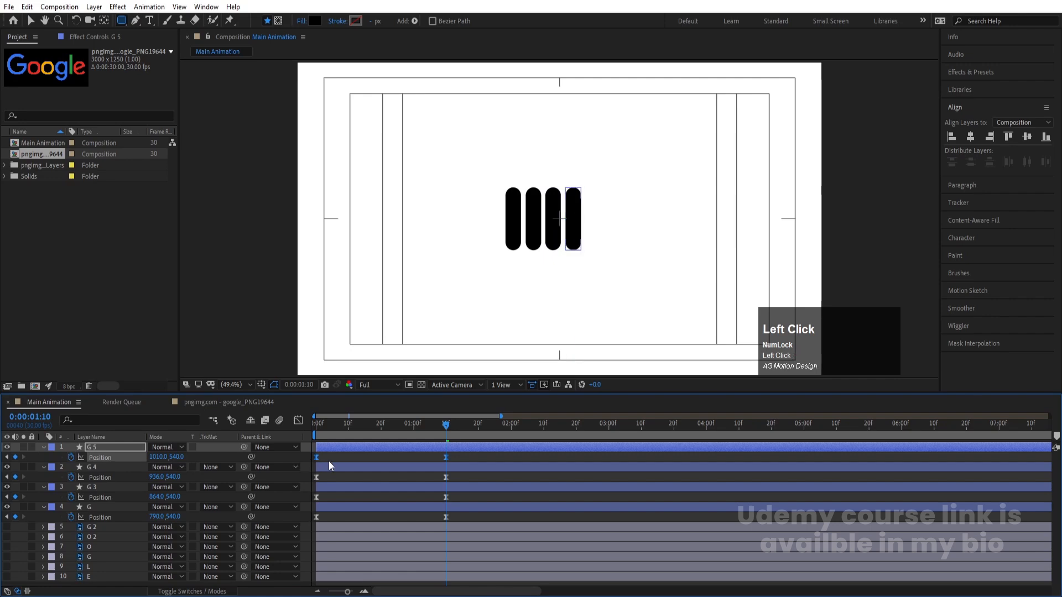
# Duplicate the fourth bar and shift both position keyframes of the new copy to X 1085
pyautogui.click(100, 447)
pyautogui.hotkey('ctrl', 'd')
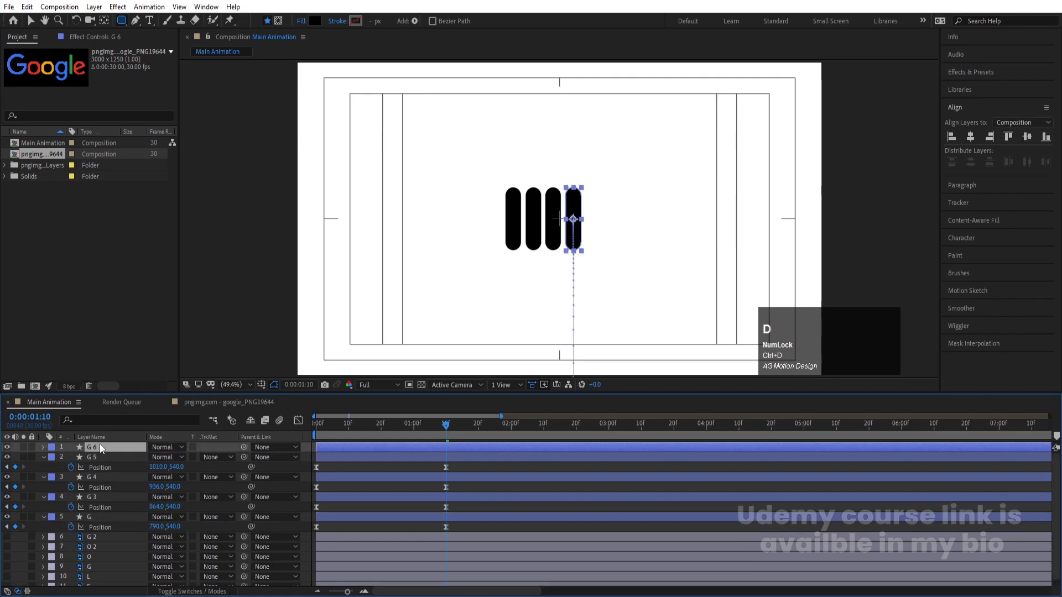
pyautogui.press('p')
pyautogui.click(109, 457)
pyautogui.moveTo(160, 458); pyautogui.dragTo(202, 459)
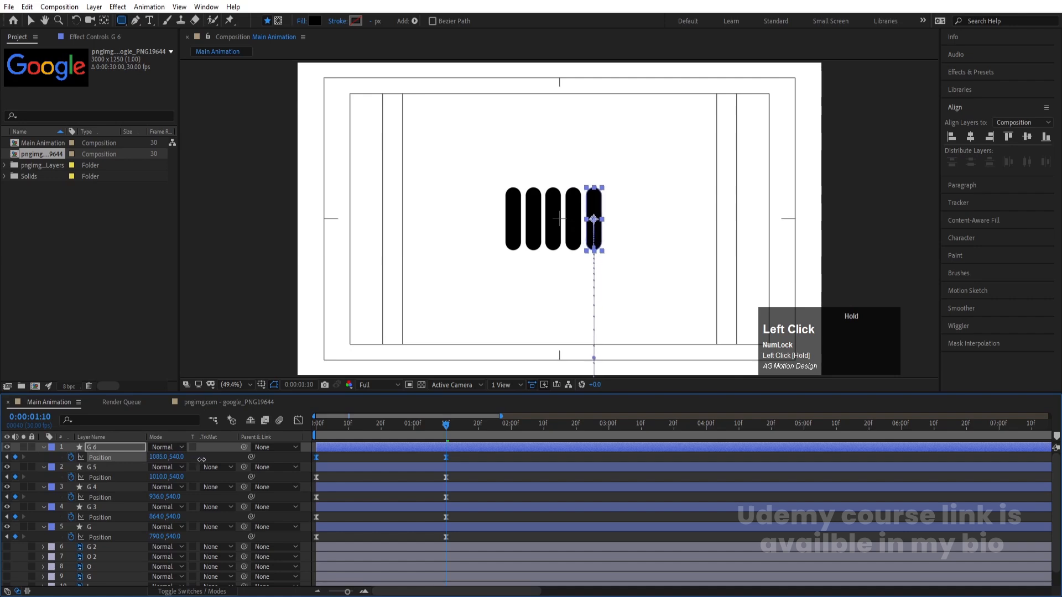
pyautogui.click(396, 453)
# Duplicate the fifth bar and shift both position keyframes of the new copy to X 1159
pyautogui.click(91, 452)
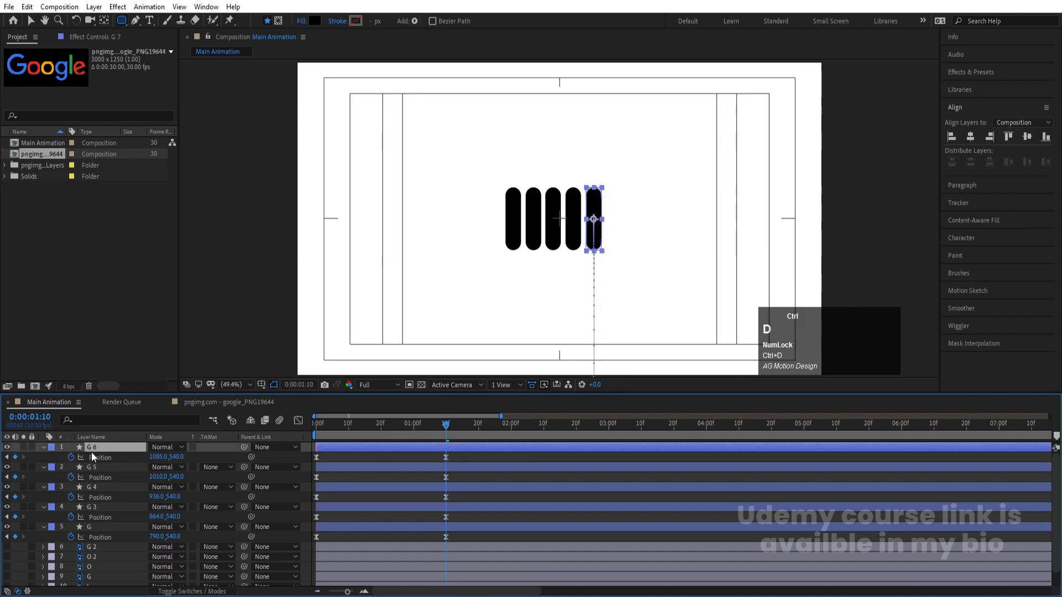
pyautogui.hotkey('ctrl', 'd')
pyautogui.press('p')
pyautogui.moveTo(159, 457); pyautogui.dragTo(208, 456)
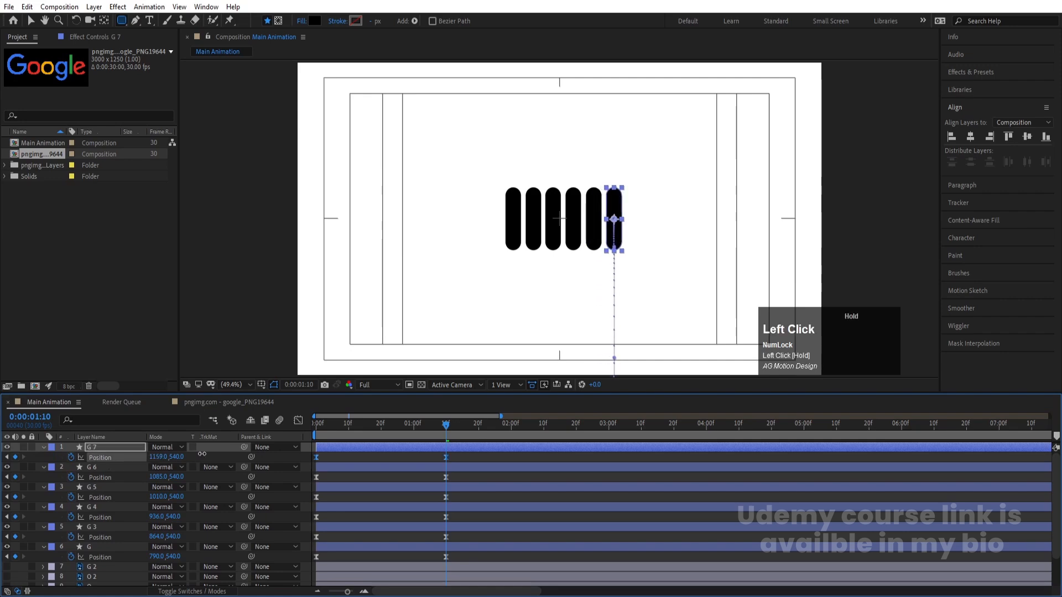
pyautogui.click(336, 454)
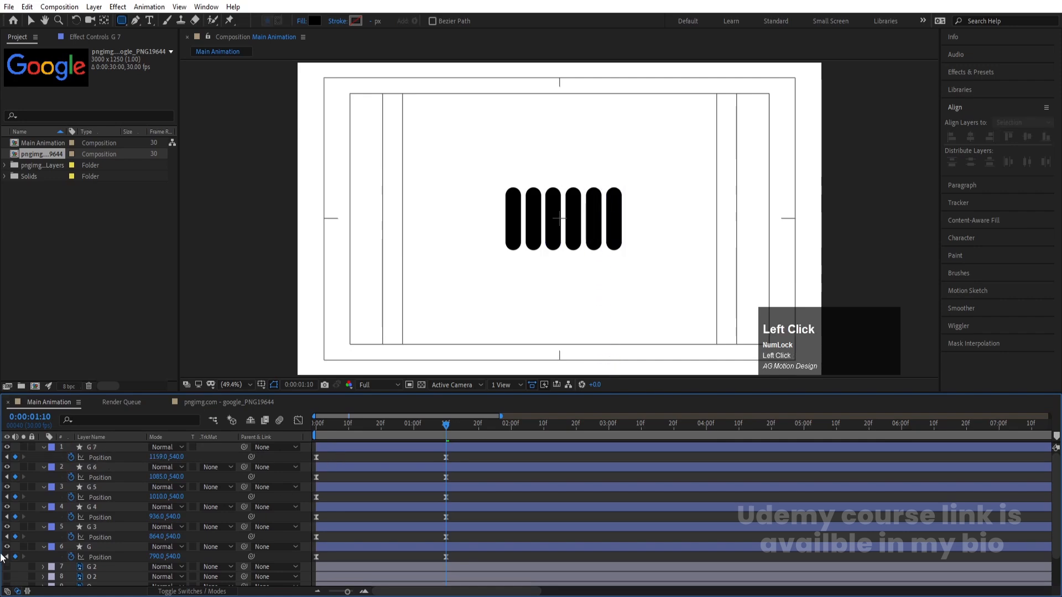
# Create a null object and parent all six bar layers to it
pyautogui.rightClick(305, 461)
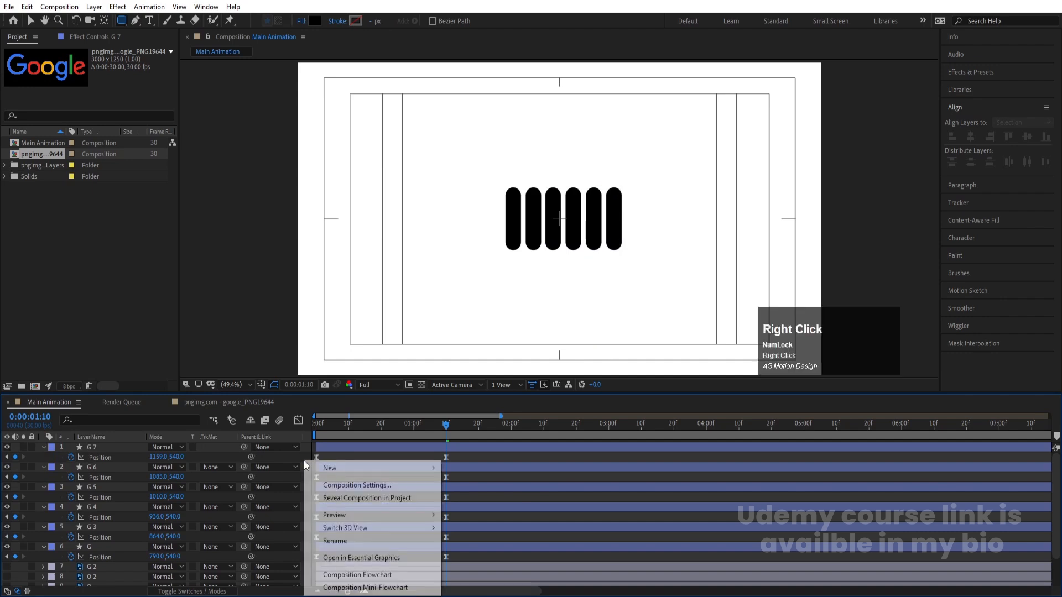
pyautogui.click(332, 468)
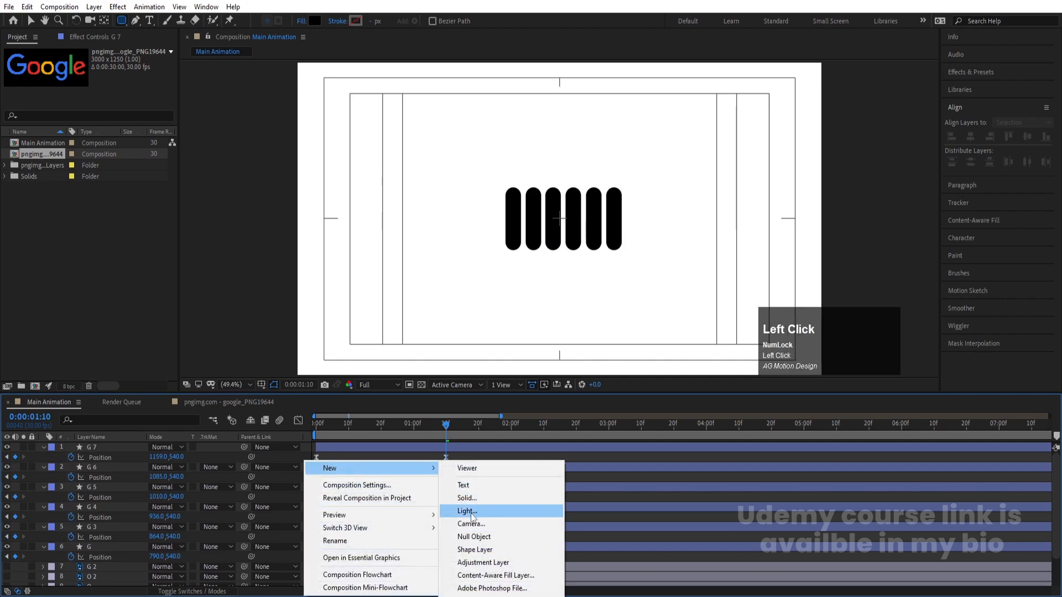
pyautogui.click(477, 537)
pyautogui.click(98, 459)
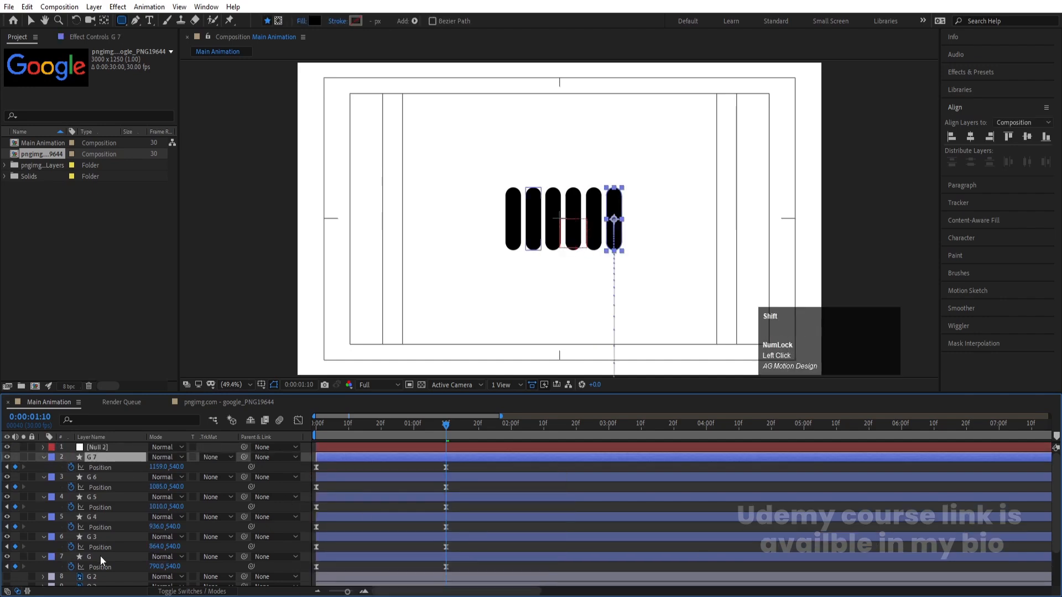
pyautogui.keyDown('shift'); pyautogui.click(99, 559); pyautogui.keyUp('shift')
pyautogui.moveTo(244, 457); pyautogui.dragTo(124, 446)
# Nudge the null about 10 px left to centre the row of six bars in the composition
pyautogui.click(124, 446)
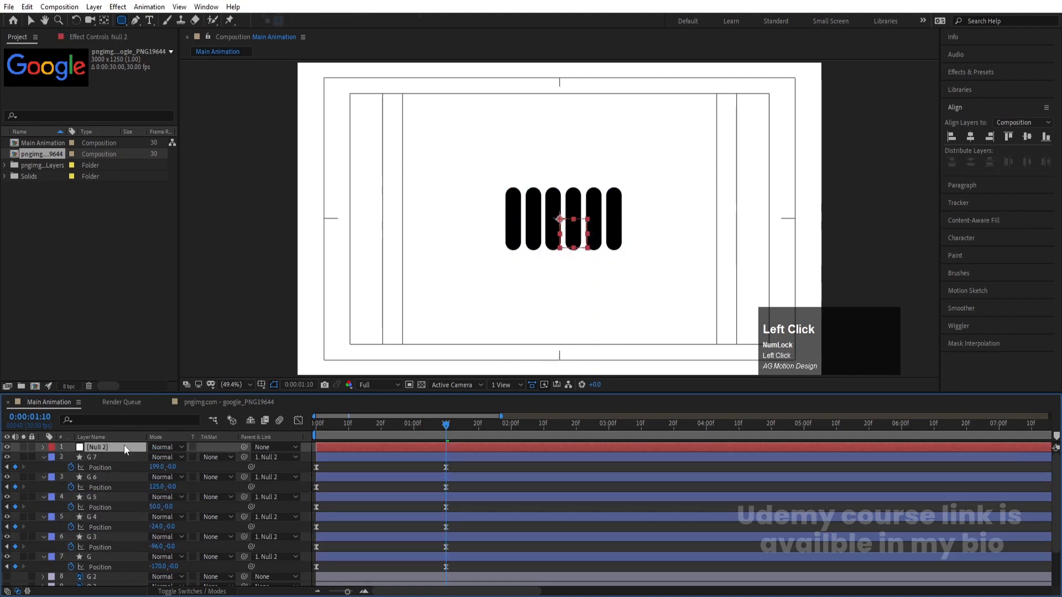
pyautogui.press('Left')
pyautogui.press('Left')
pyautogui.press('Left')
pyautogui.press('Left')
pyautogui.press('Left')
pyautogui.press('Left')
pyautogui.press('Left')
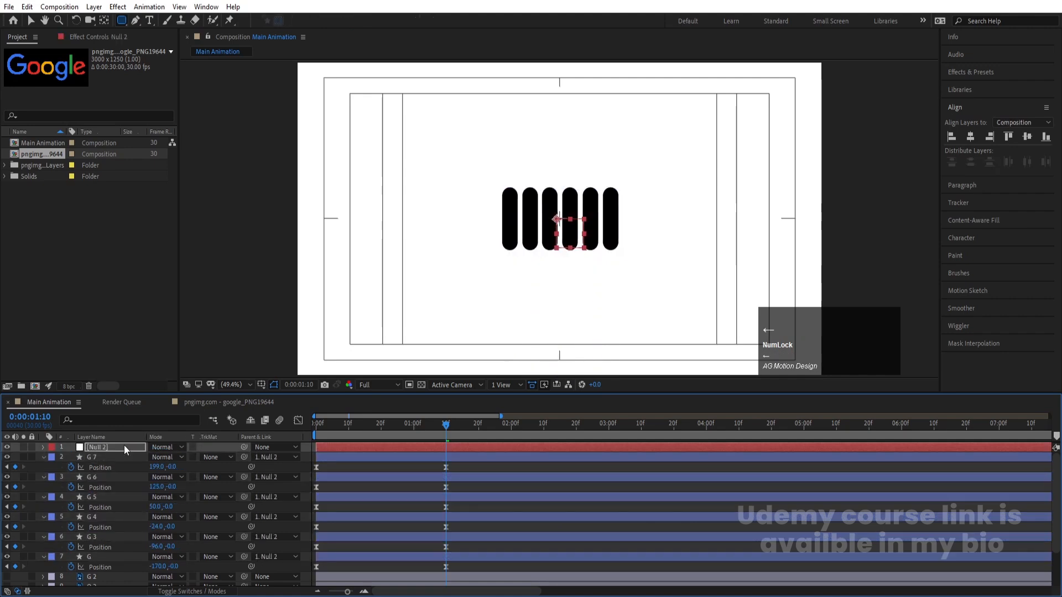
# Delete the null object and preview the six-bar animation from the first frame
pyautogui.click(124, 446)
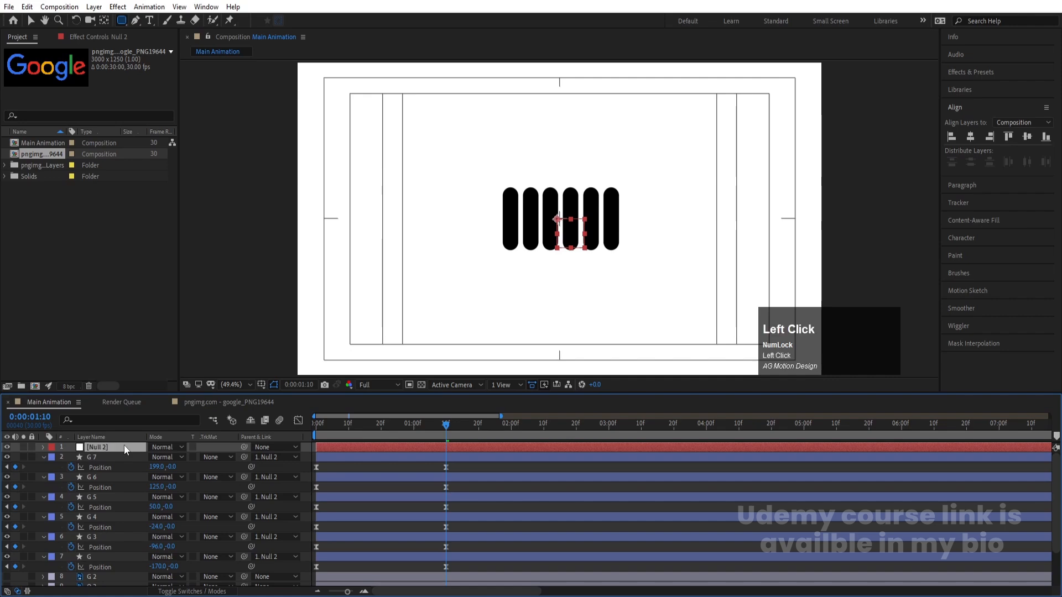
pyautogui.press('Delete')
pyautogui.press('space')
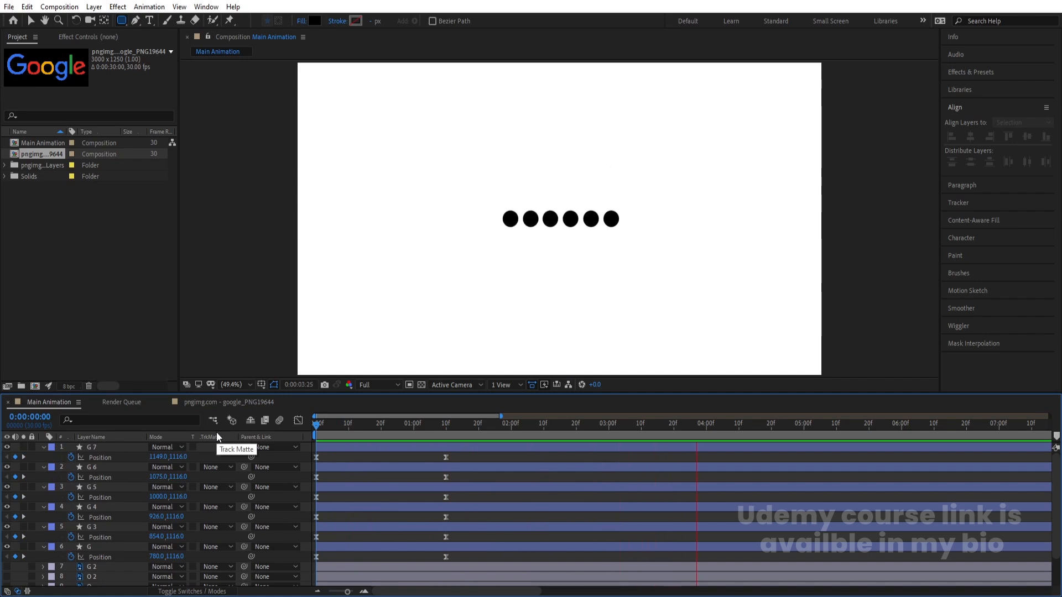
pyautogui.press('space')
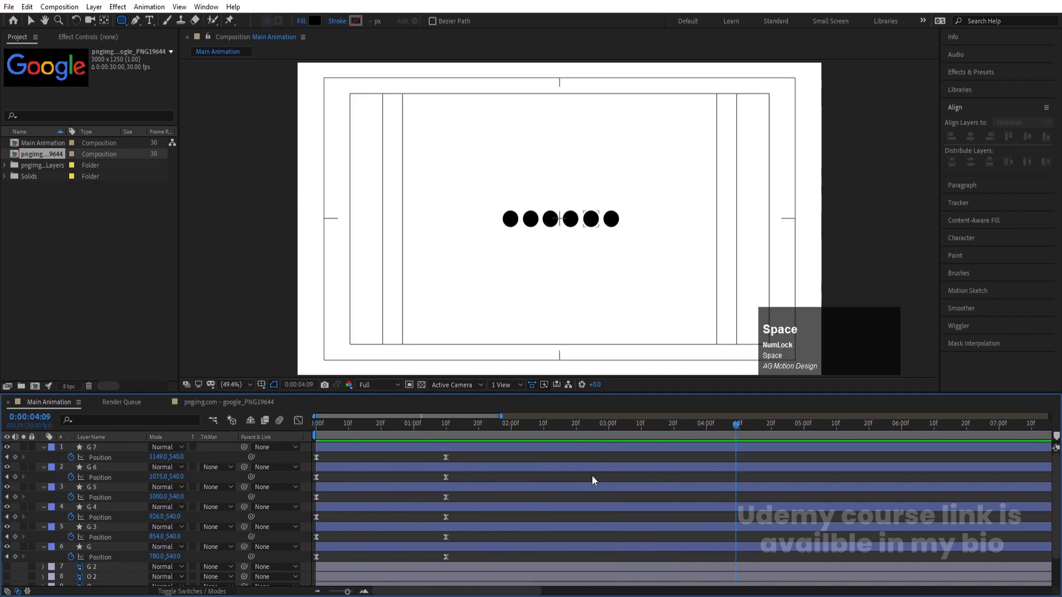
# Add a position keyframe at 0:00:03:20 to all six circle layers
pyautogui.press('u')
pyautogui.press('j')
pyautogui.moveTo(662, 439)
pyautogui.mouseDown()
pyautogui.moveTo(605, 431)
pyautogui.moveTo(672, 452)
pyautogui.mouseUp()
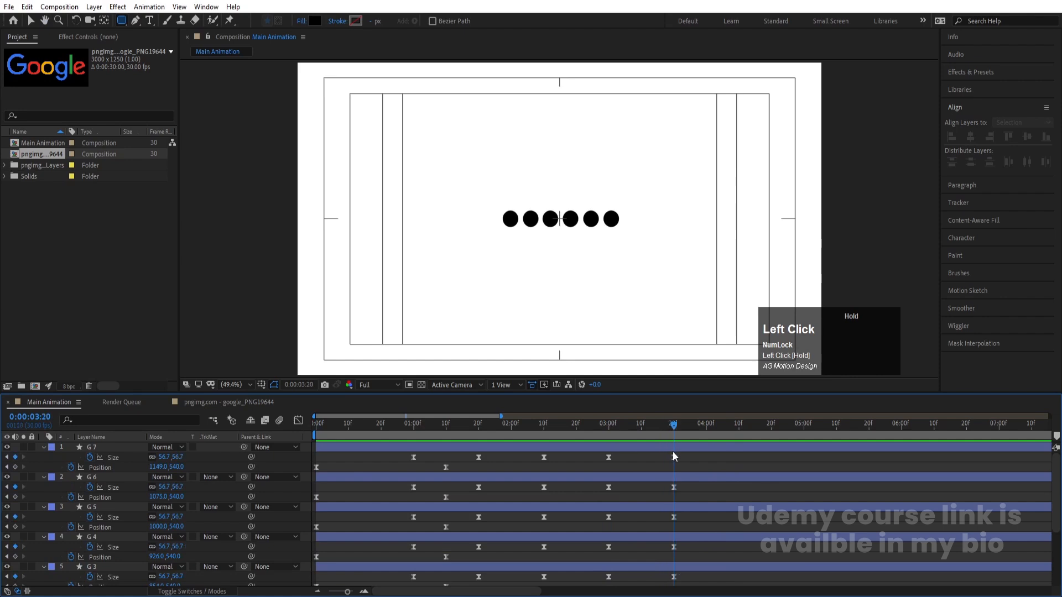
pyautogui.scroll(-3, 664, 504)
pyautogui.press('u')
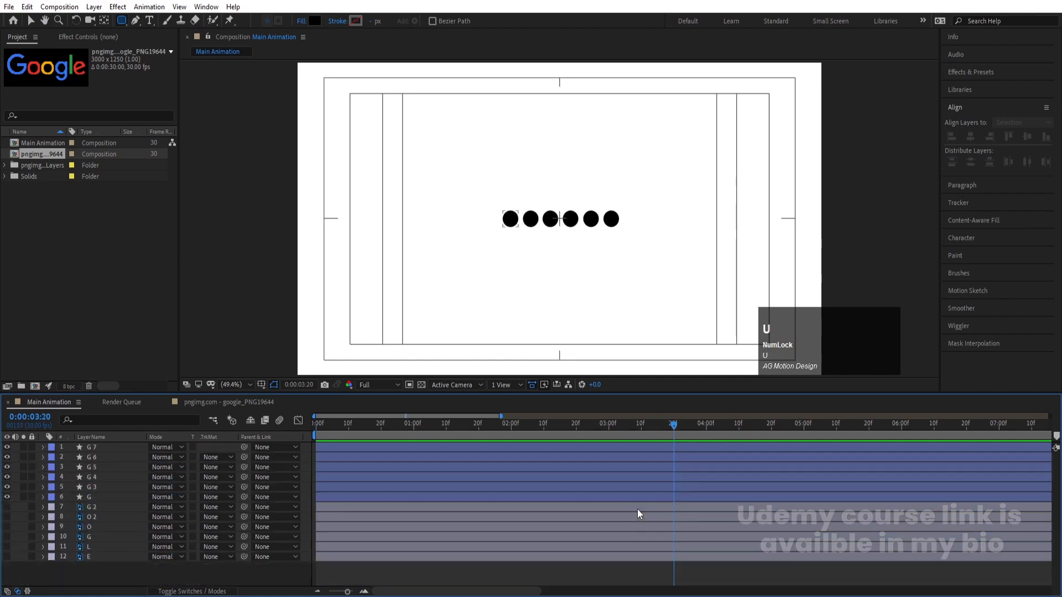
pyautogui.click(652, 497)
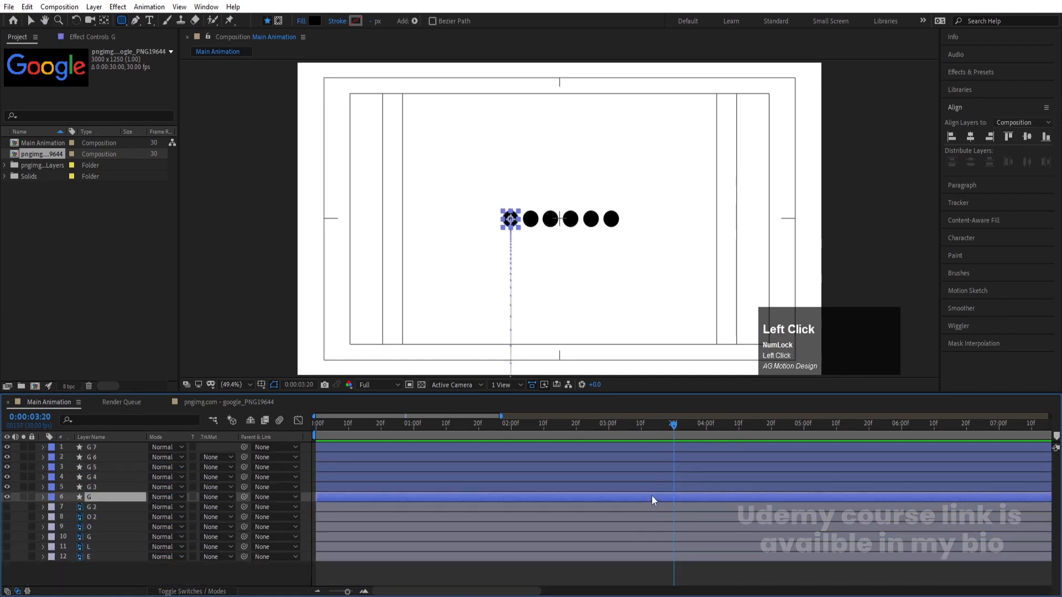
pyautogui.keyDown('shift'); pyautogui.click(641, 449); pyautogui.keyUp('shift')
pyautogui.press('p')
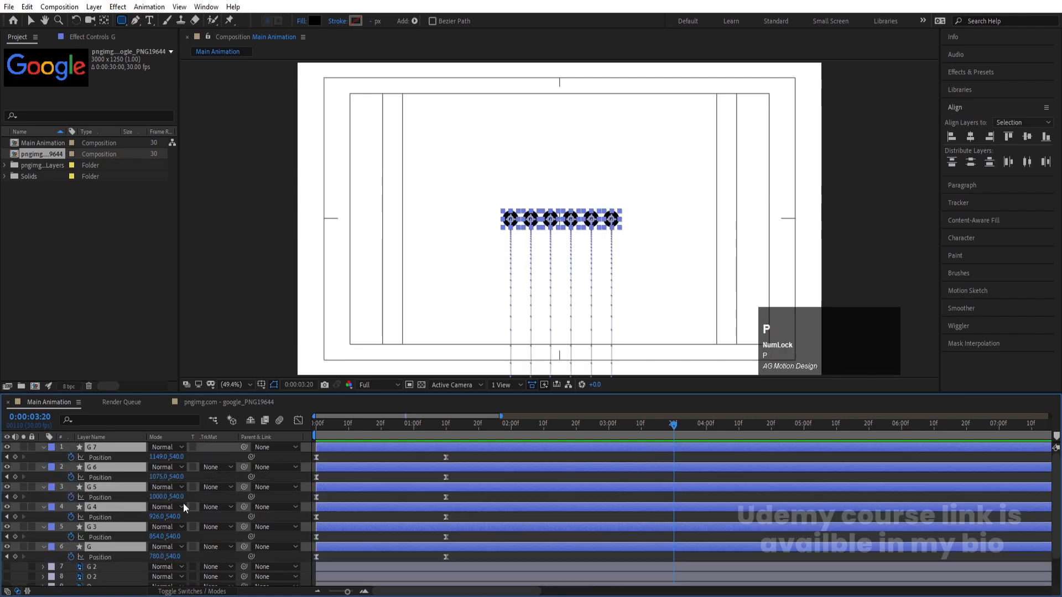
pyautogui.click(21, 459)
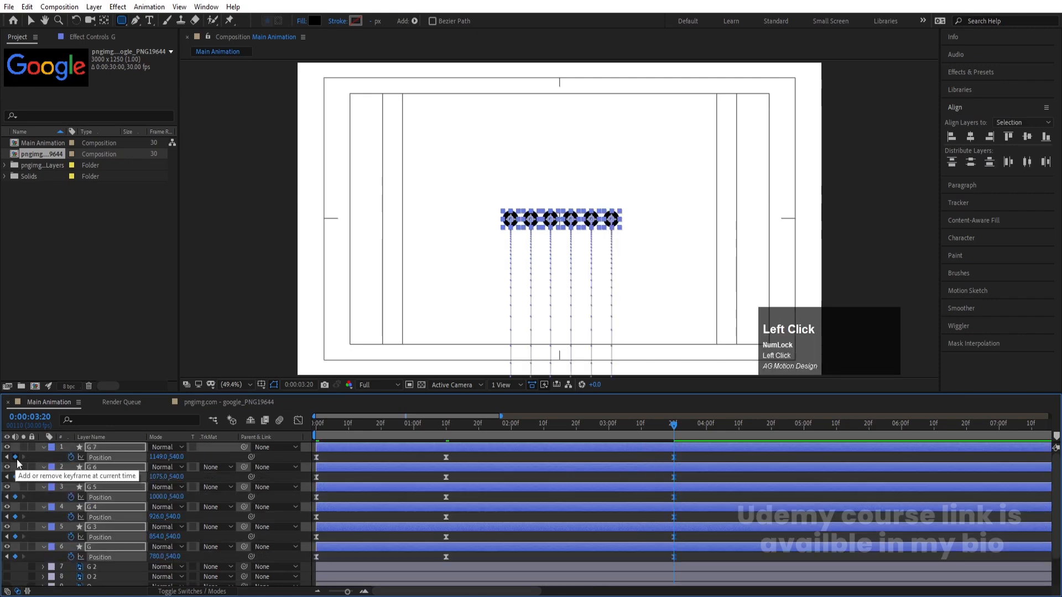
# Start scale keyframes at 100% on all six circle layers at 0:00:03:20 and check the resulting keyframes
pyautogui.press('s')
pyautogui.click(71, 456)
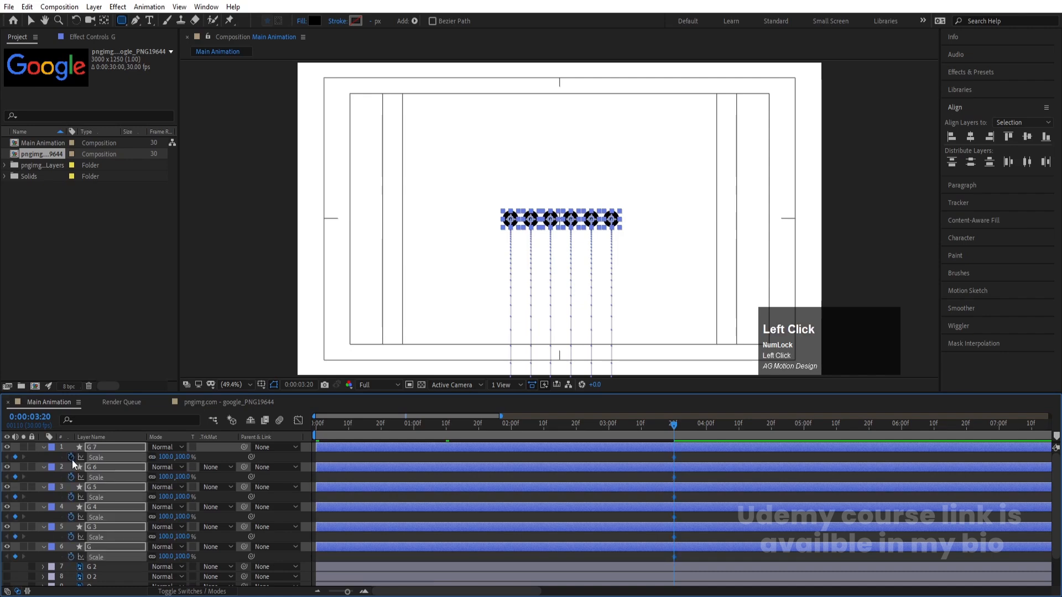
pyautogui.press('u')
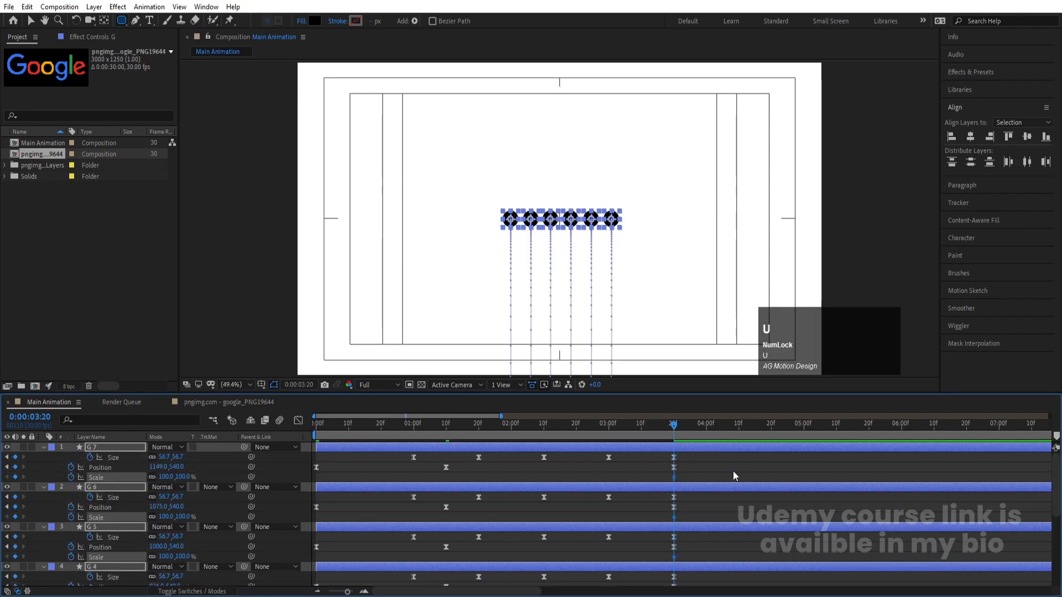
pyautogui.scroll(-3, 712, 474)
pyautogui.scroll(-3, 712, 477)
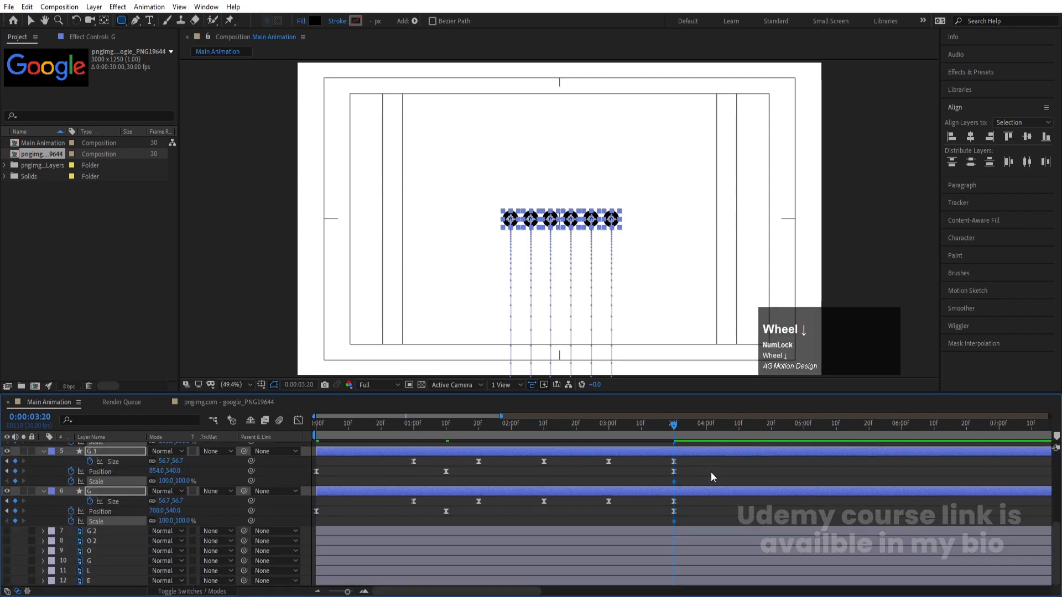
pyautogui.press('u')
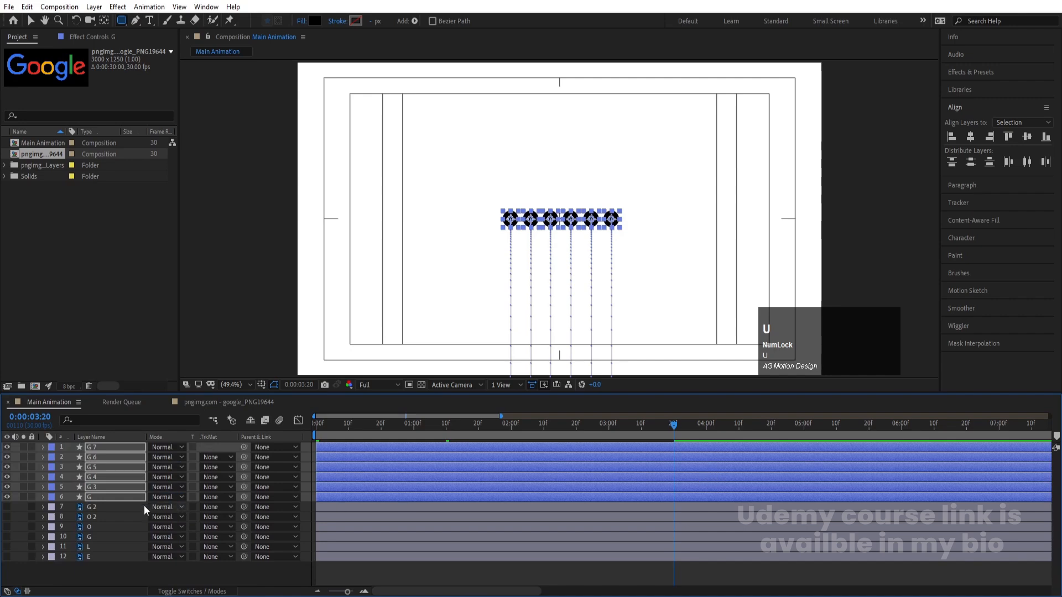
# Make the six Google letter layers visible and lock them
pyautogui.moveTo(8, 507); pyautogui.dragTo(11, 563)
pyautogui.moveTo(31, 510); pyautogui.dragTo(36, 562)
pyautogui.click(94, 571)
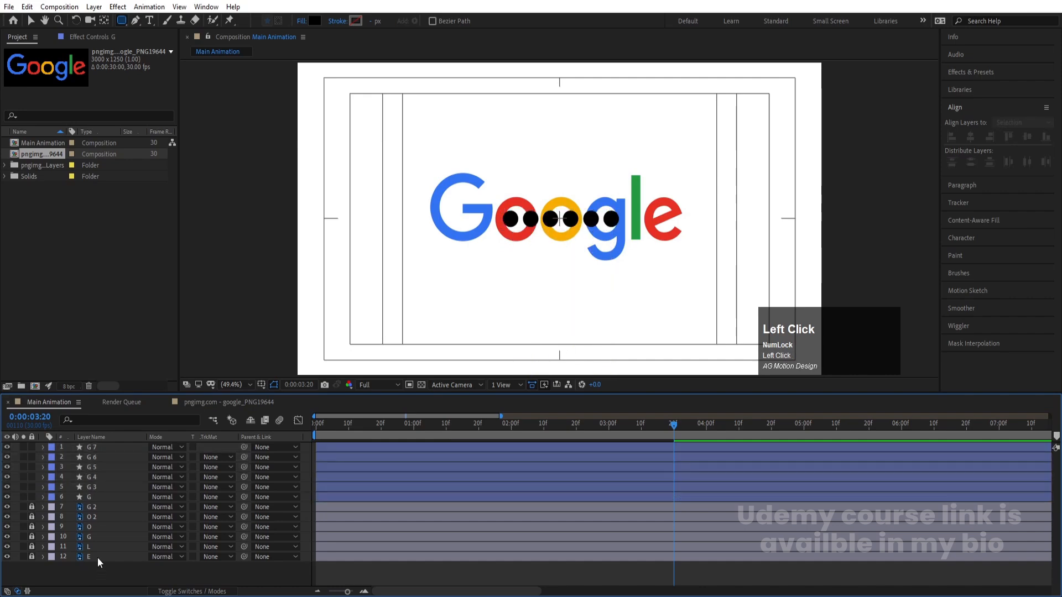
# At 0:00:05:00, move the first circle to the middle of the blue capital G, at about 606, 502.5
pyautogui.click(98, 495)
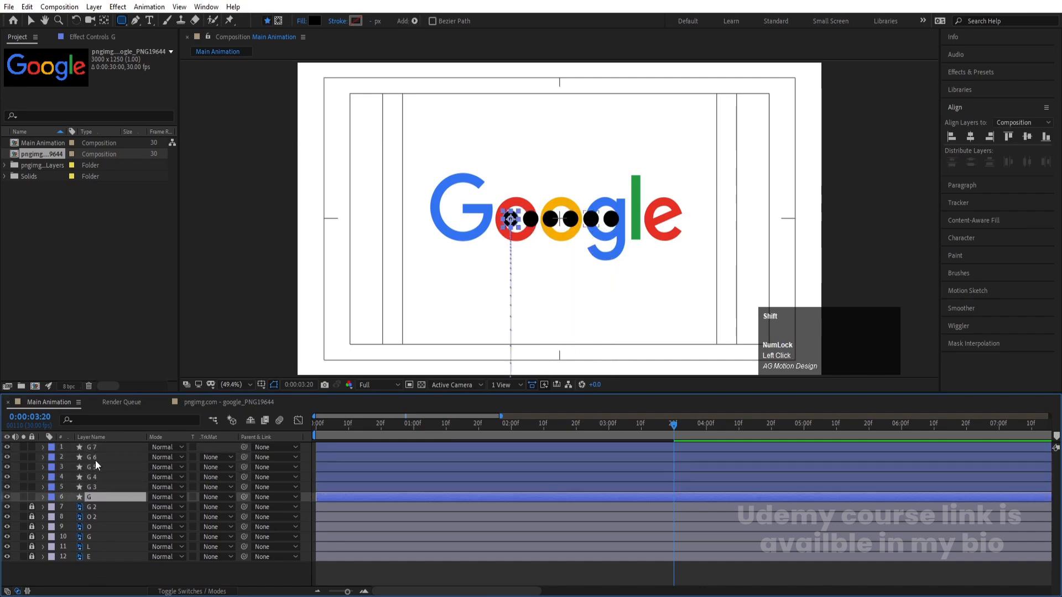
pyautogui.keyDown('shift'); pyautogui.click(93, 447); pyautogui.keyUp('shift')
pyautogui.press('u')
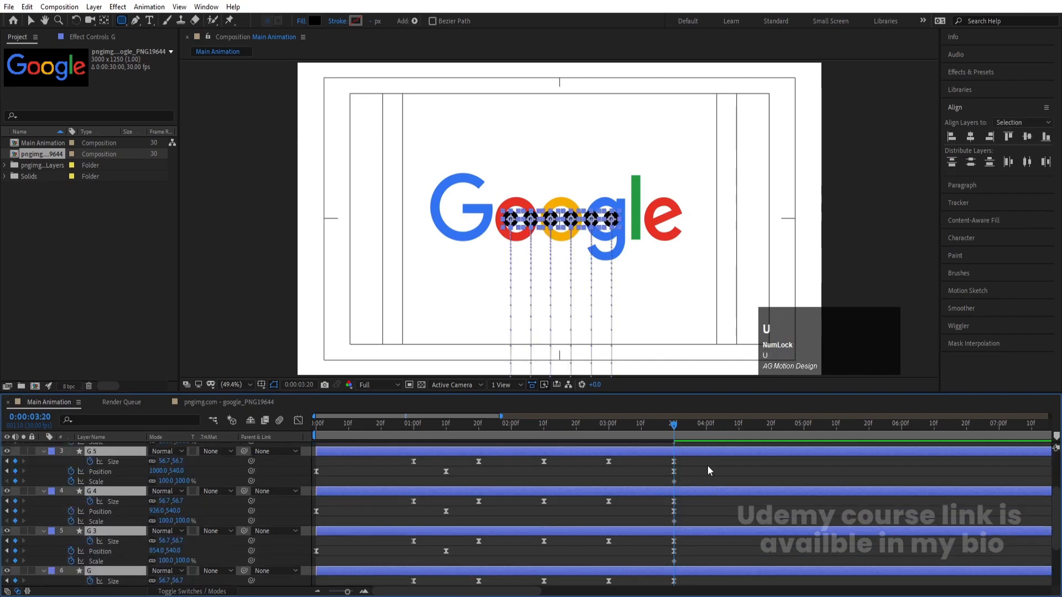
pyautogui.moveTo(700, 427); pyautogui.dragTo(735, 438)
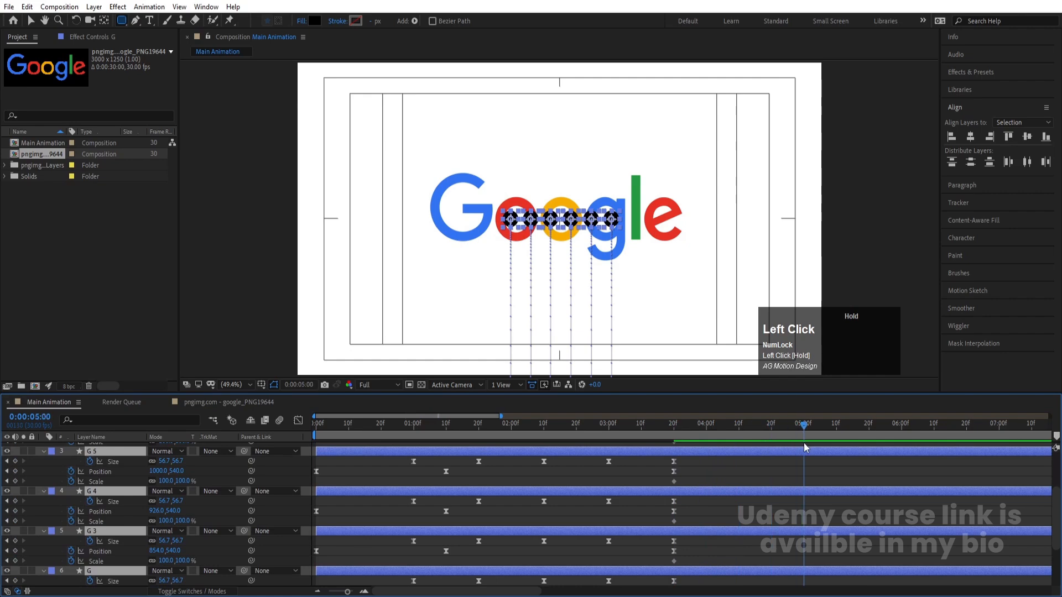
pyautogui.click(468, 271)
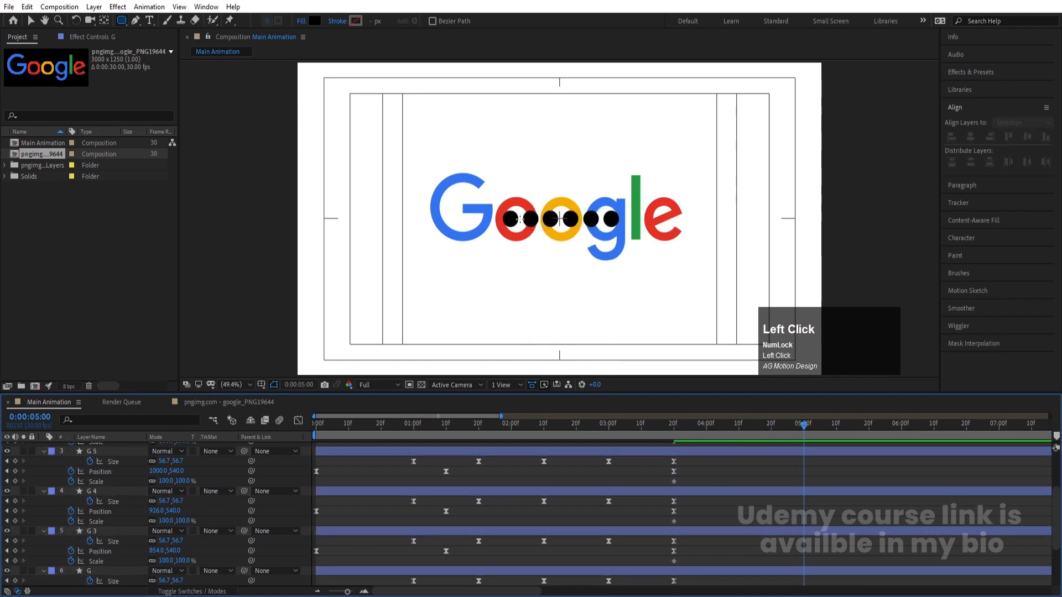
pyautogui.press('v')
pyautogui.click(513, 219)
pyautogui.scroll(3, 509, 217)
pyautogui.moveTo(497, 253); pyautogui.dragTo(315, 215)
# Place the second to fifth circles on the red o, yellow o, lowercase g and l, at about X 803.5, 966.5, 1126 and 1240.5
pyautogui.click(613, 235)
pyautogui.moveTo(625, 255); pyautogui.dragTo(570, 255)
pyautogui.click(706, 258)
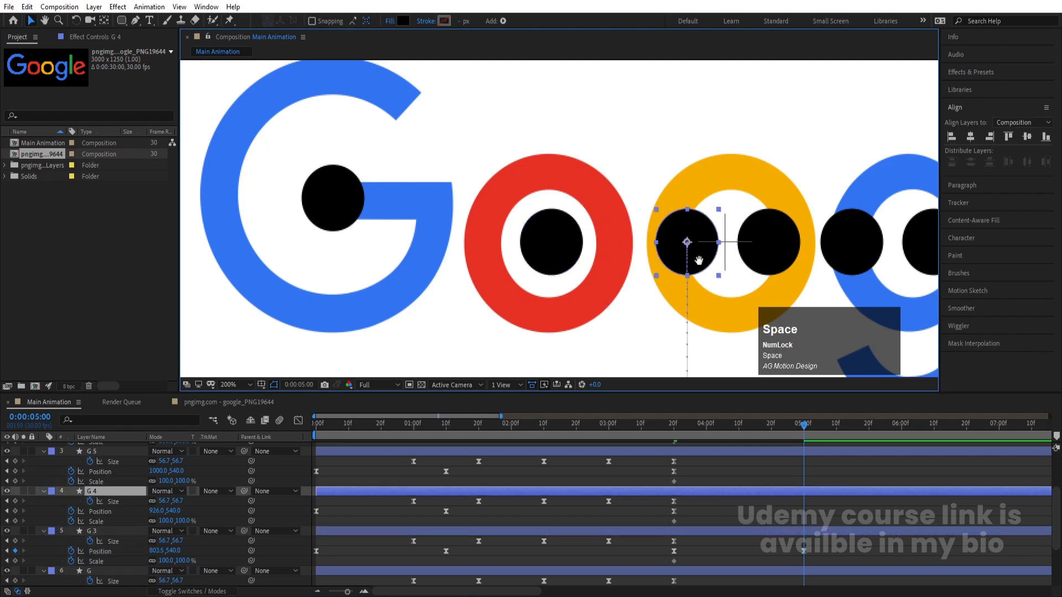
pyautogui.moveTo(706, 258); pyautogui.dragTo(752, 195)
pyautogui.click(634, 261)
pyautogui.click(549, 263)
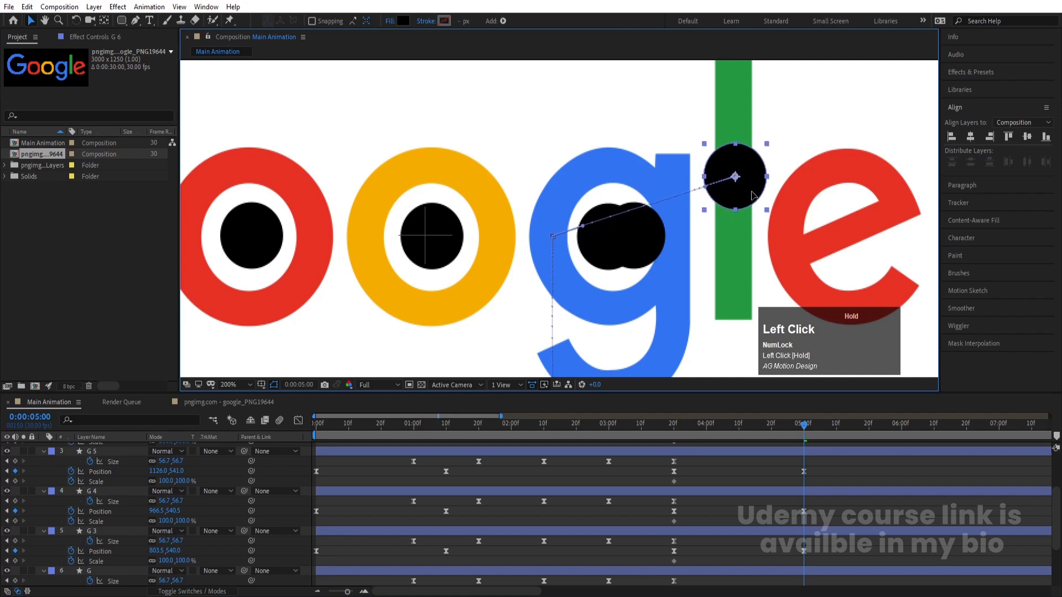
# Move the sixth circle onto the e at about 1342, 539, and fine-tune the g and l circles to 1129.5, 541 and 1240.5, 487
pyautogui.scroll(3, 769, 462)
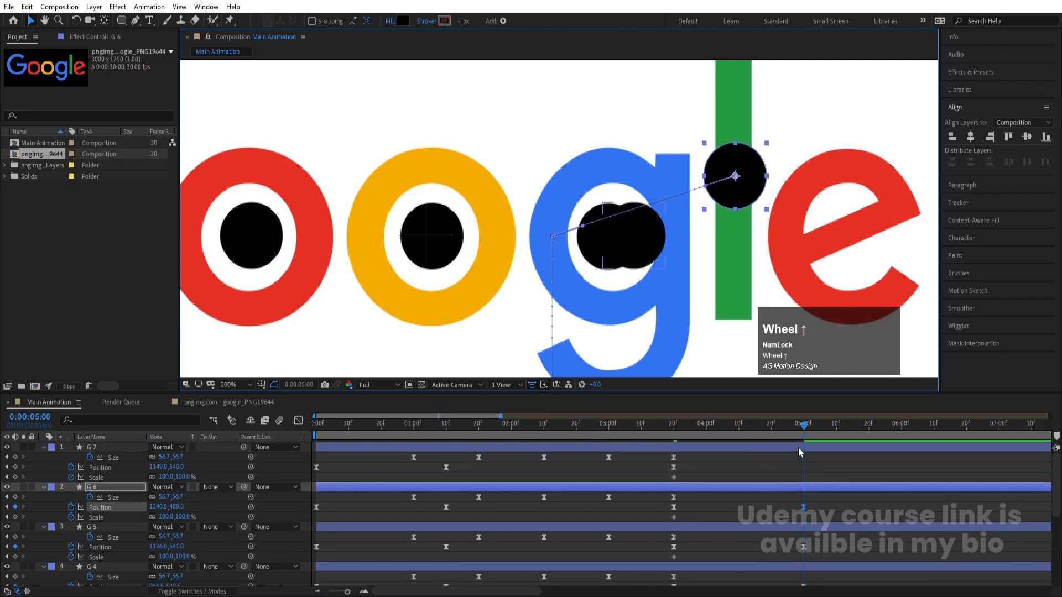
pyautogui.click(798, 447)
pyautogui.moveTo(620, 258); pyautogui.dragTo(834, 255)
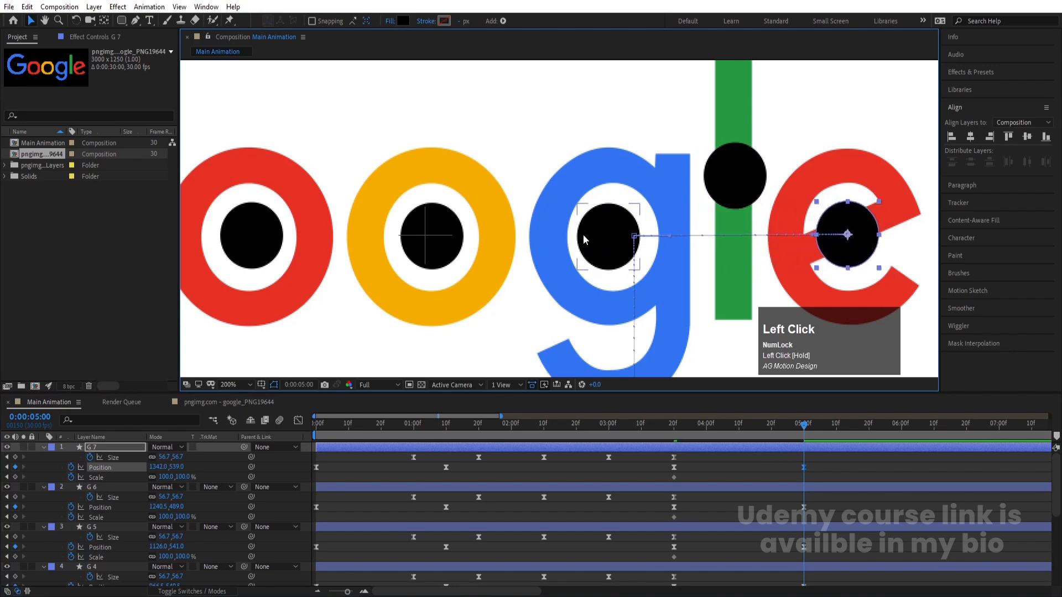
pyautogui.click(597, 256)
pyautogui.moveTo(602, 255); pyautogui.dragTo(604, 256)
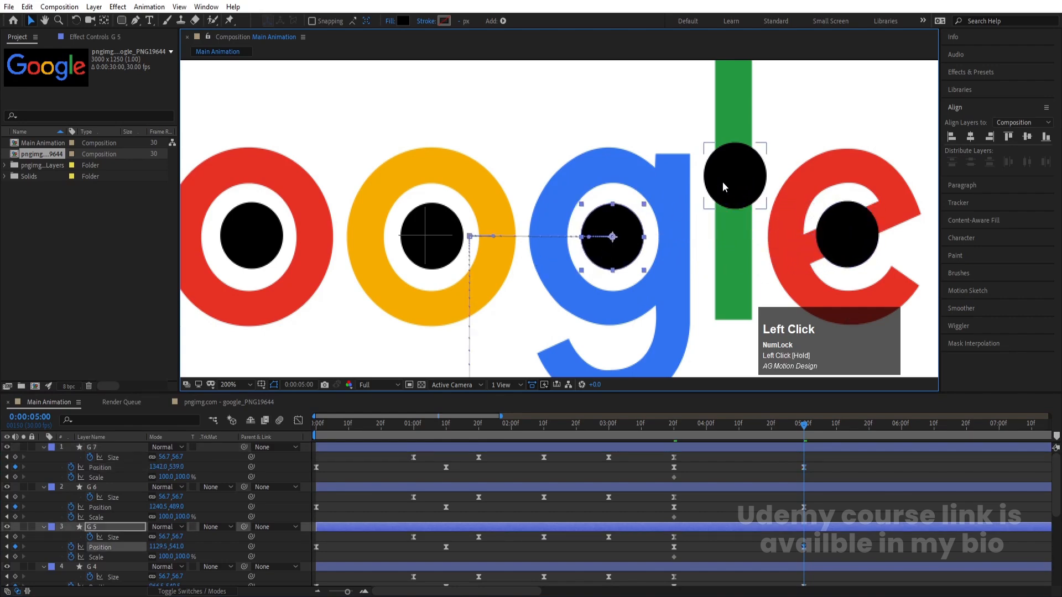
pyautogui.moveTo(723, 187); pyautogui.dragTo(743, 190)
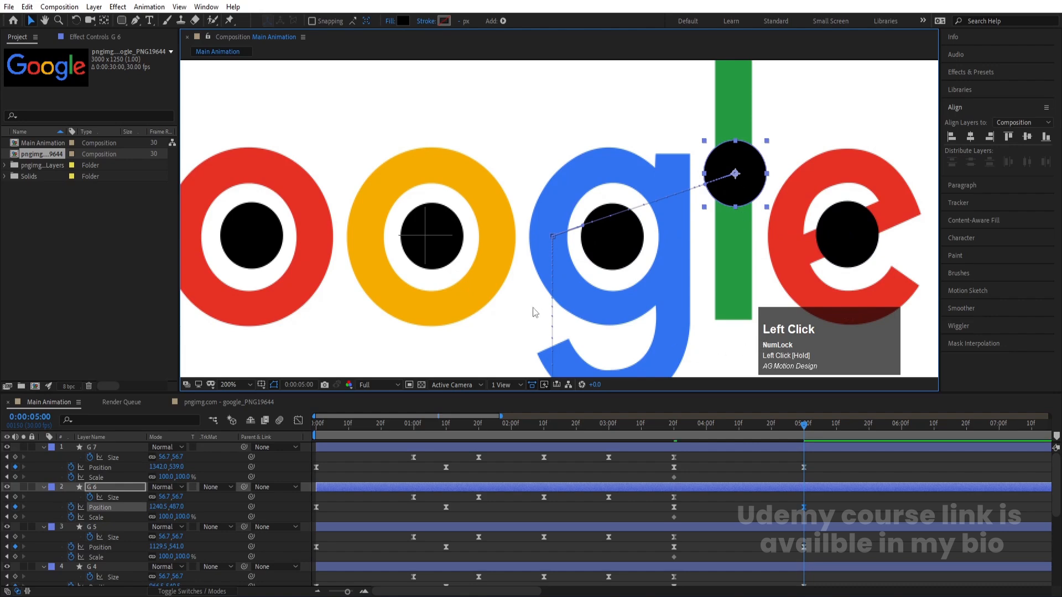
# Scale the first circle to 411% to cover the capital G and nudge it to 603, 501.5
pyautogui.scroll(-2, 534, 313)
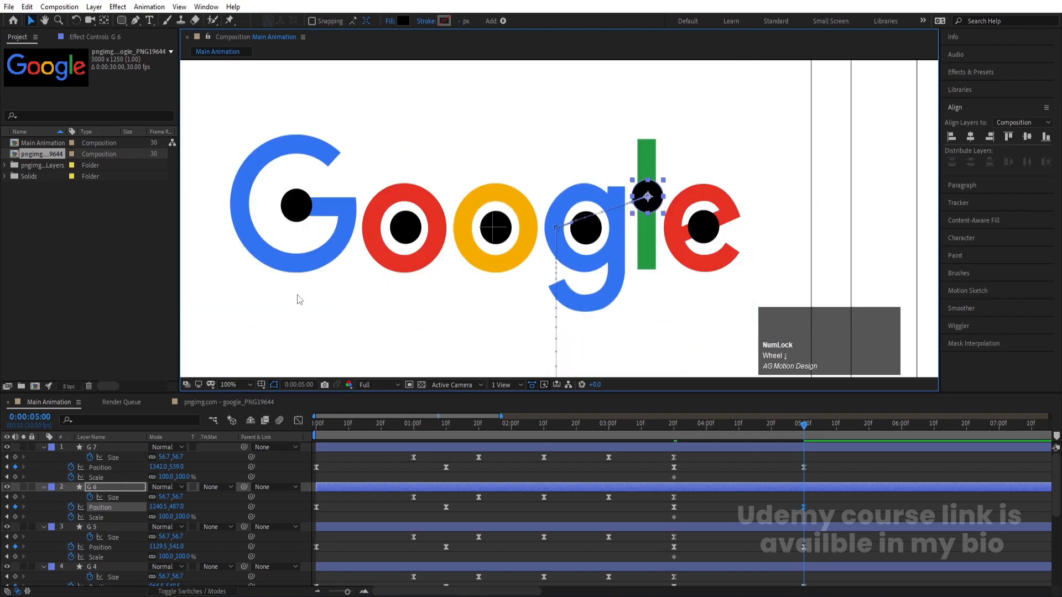
pyautogui.click(296, 205)
pyautogui.scroll(-3, 791, 525)
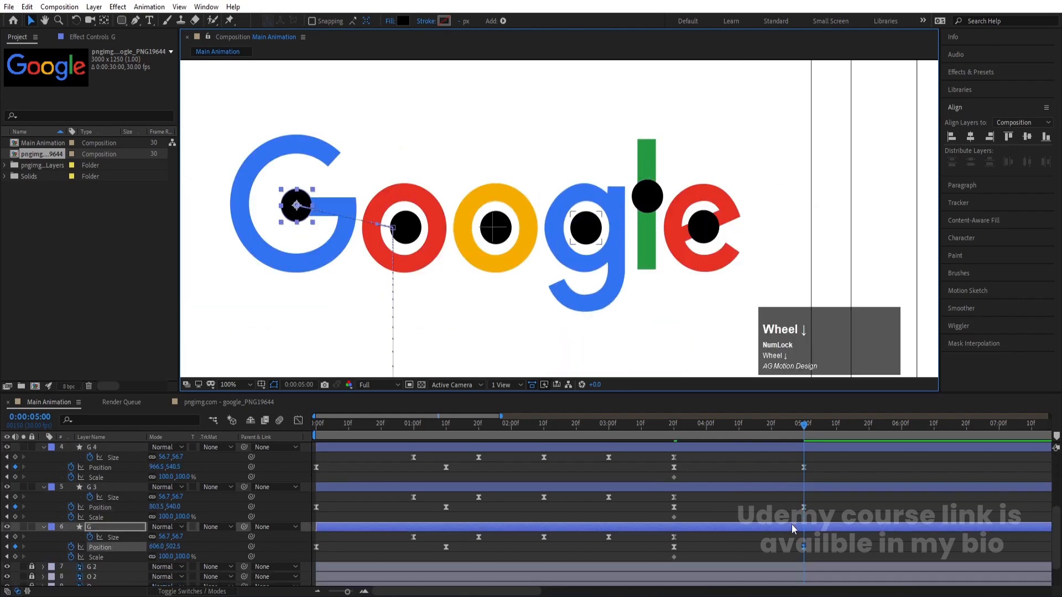
pyautogui.moveTo(167, 558); pyautogui.dragTo(274, 482)
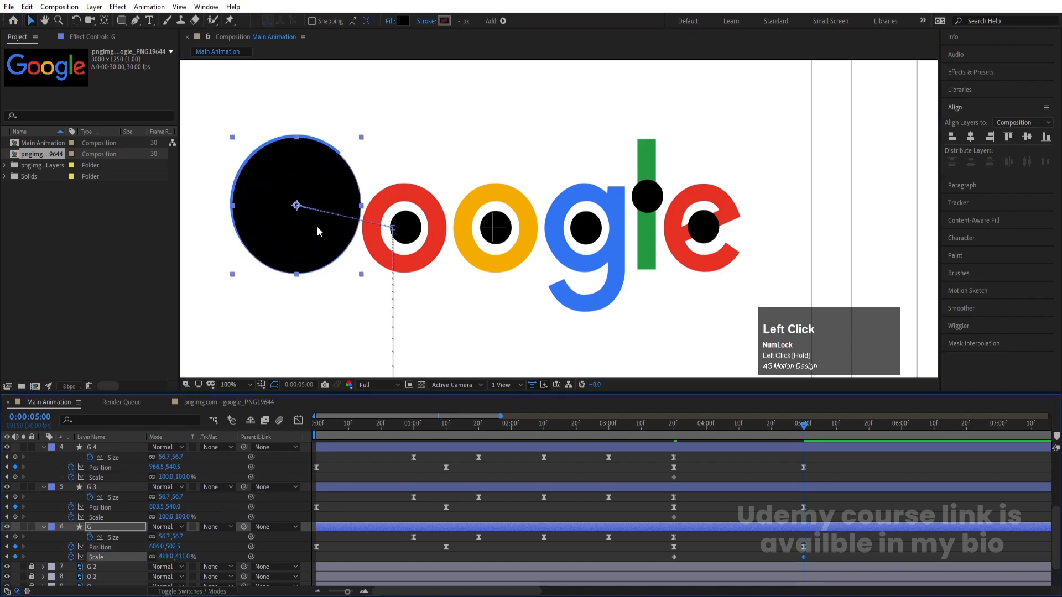
pyautogui.moveTo(319, 227); pyautogui.dragTo(318, 228)
# Enlarge the circles over the red o, yellow o and lowercase g to about 276.3%, 258.6% and 265.7%
pyautogui.click(418, 244)
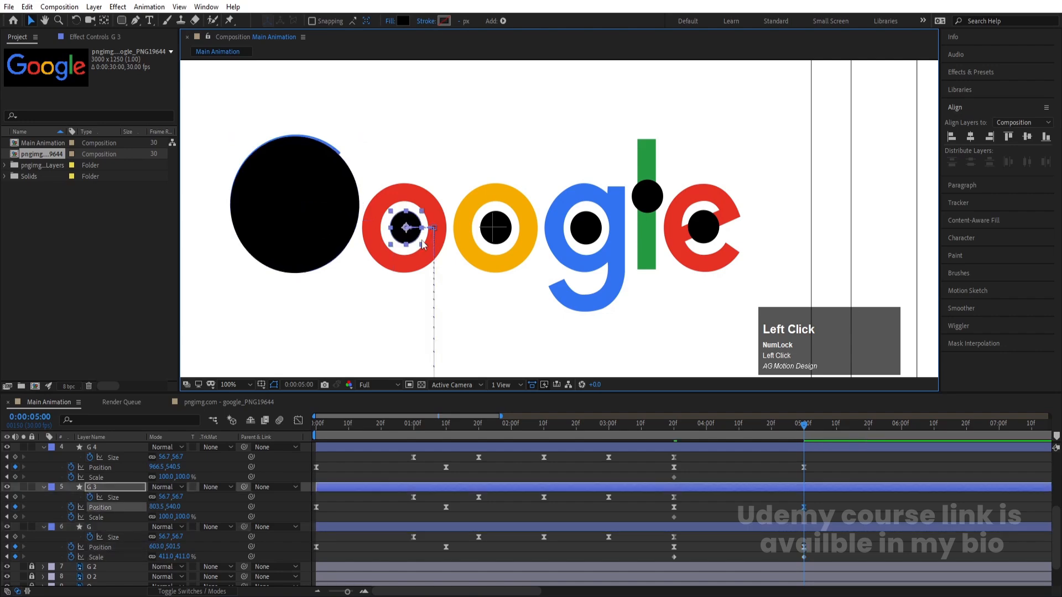
pyautogui.moveTo(422, 245); pyautogui.dragTo(452, 278)
pyautogui.click(496, 247)
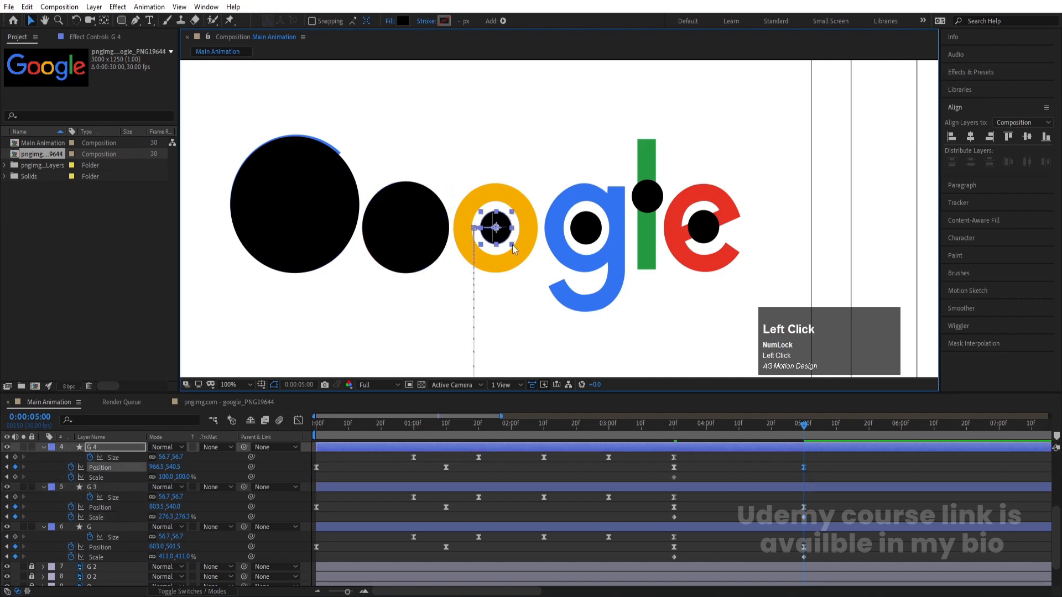
pyautogui.moveTo(513, 243); pyautogui.dragTo(542, 277)
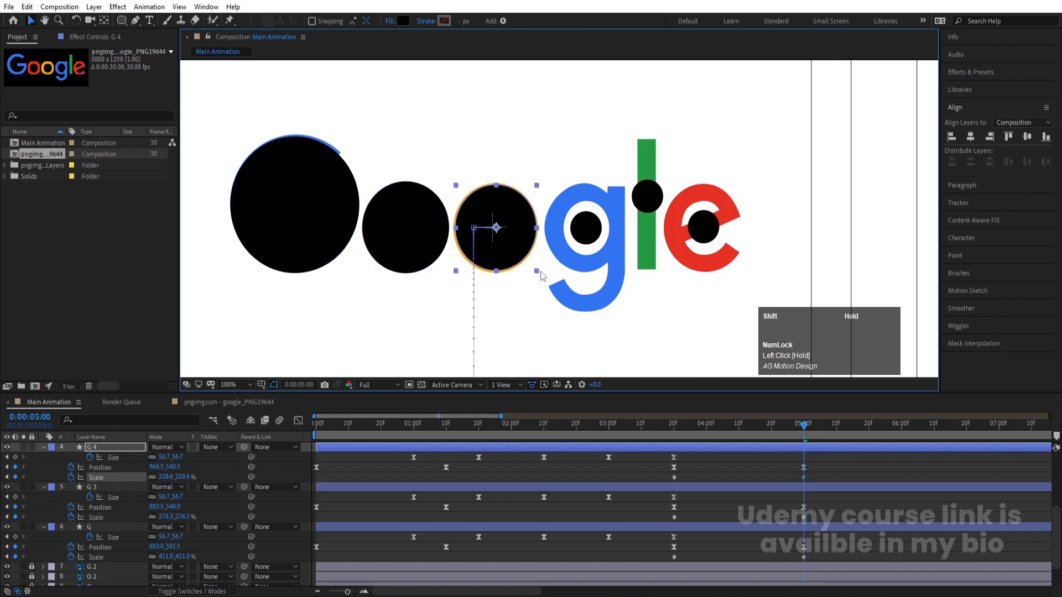
pyautogui.click(600, 234)
pyautogui.moveTo(601, 244); pyautogui.dragTo(628, 278)
# Scale the circle on the l to about 117.6% and the circle on the e to about 255.1%
pyautogui.click(657, 204)
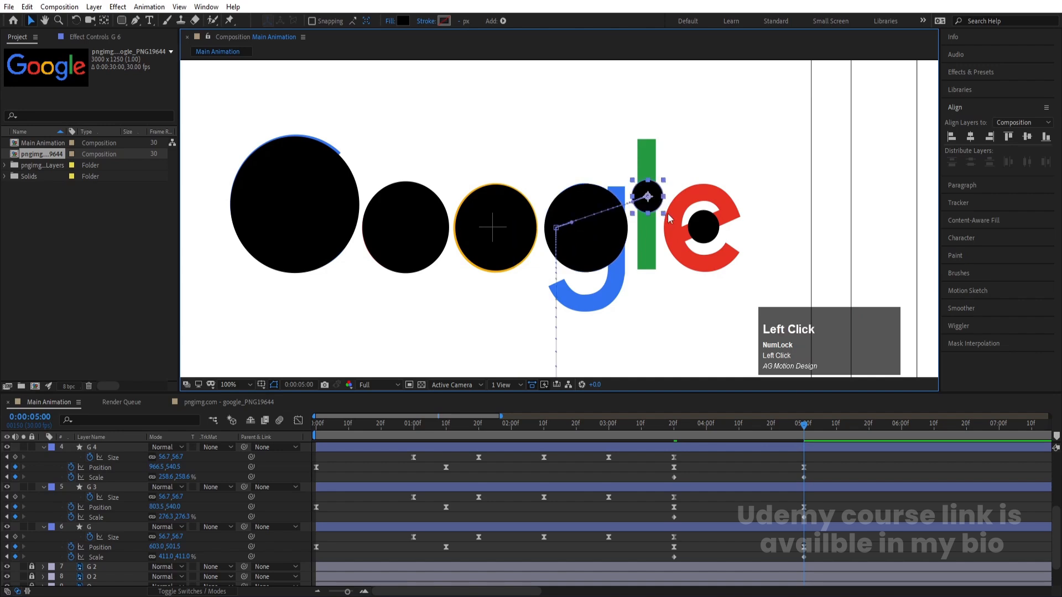
pyautogui.moveTo(664, 213); pyautogui.dragTo(668, 217)
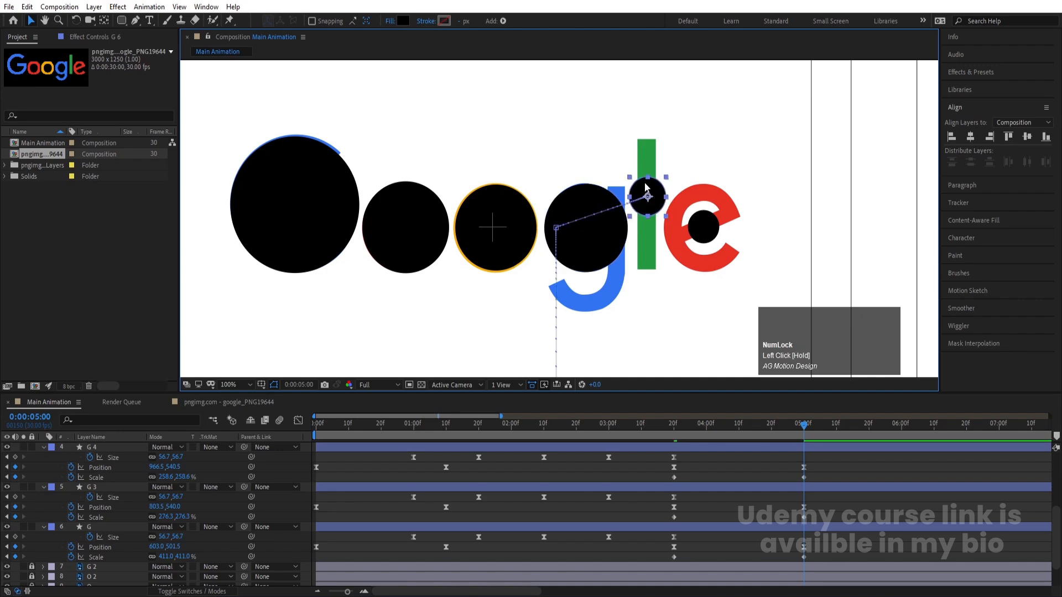
pyautogui.click(703, 238)
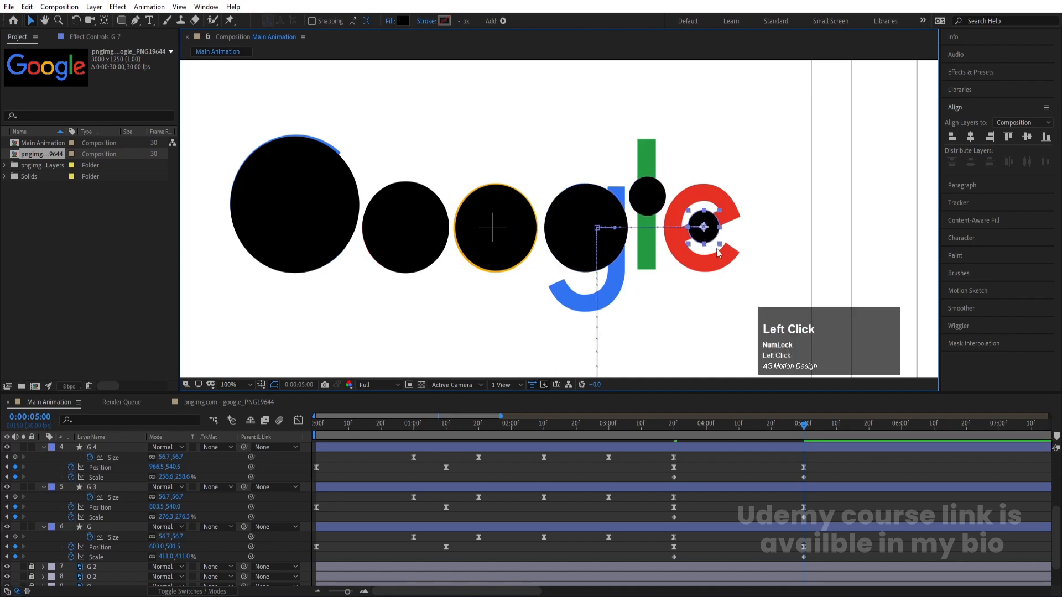
pyautogui.moveTo(721, 247); pyautogui.dragTo(745, 272)
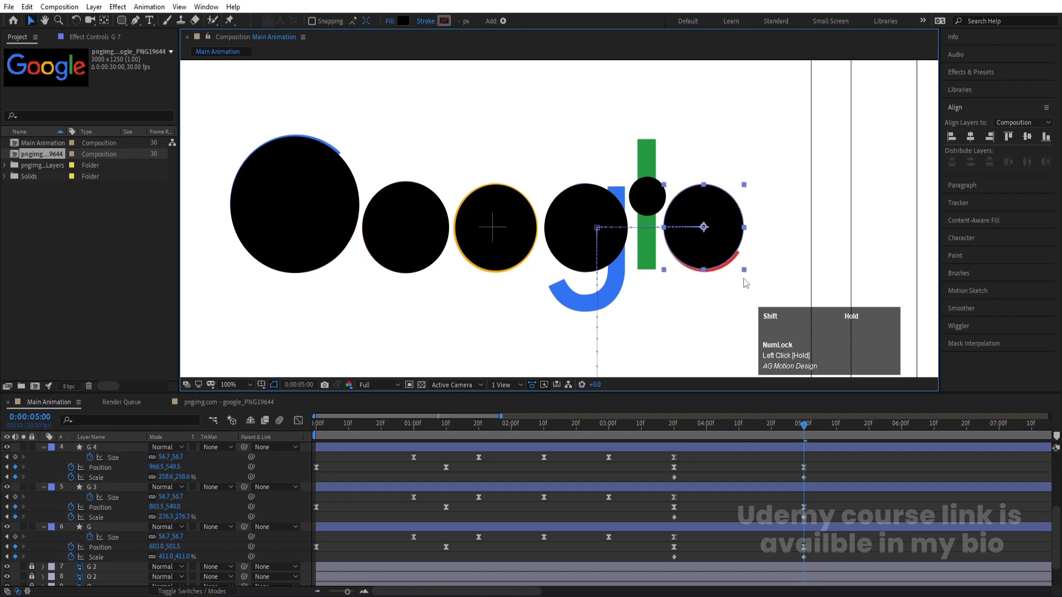
# Show only the Position and Scale properties of all six circle layers
pyautogui.scroll(3, 688, 533)
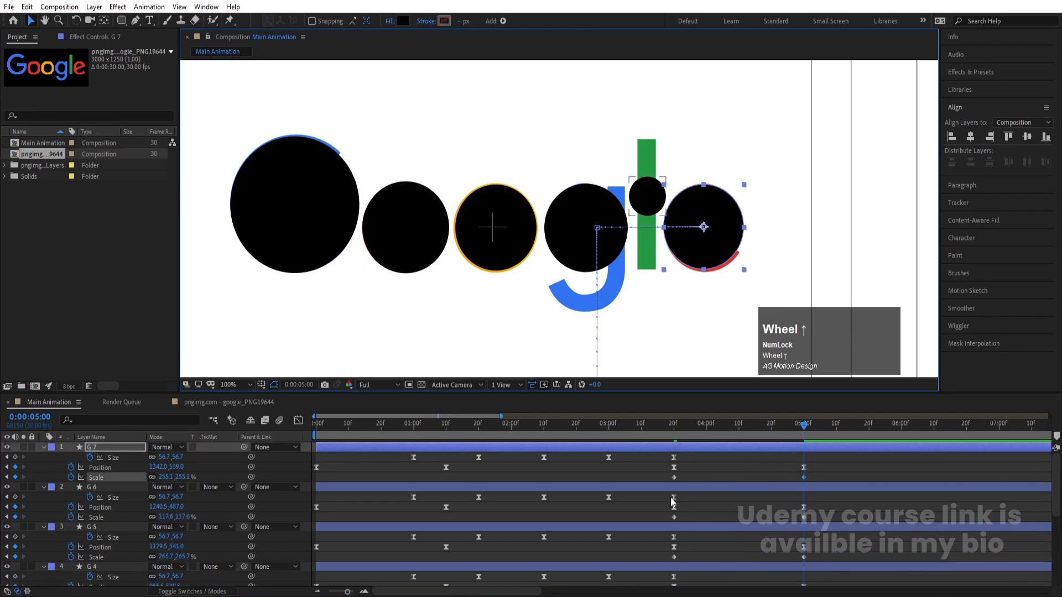
pyautogui.moveTo(659, 463)
pyautogui.mouseDown()
pyautogui.moveTo(1046, 595)
pyautogui.moveTo(686, 511)
pyautogui.moveTo(663, 469)
pyautogui.mouseUp()
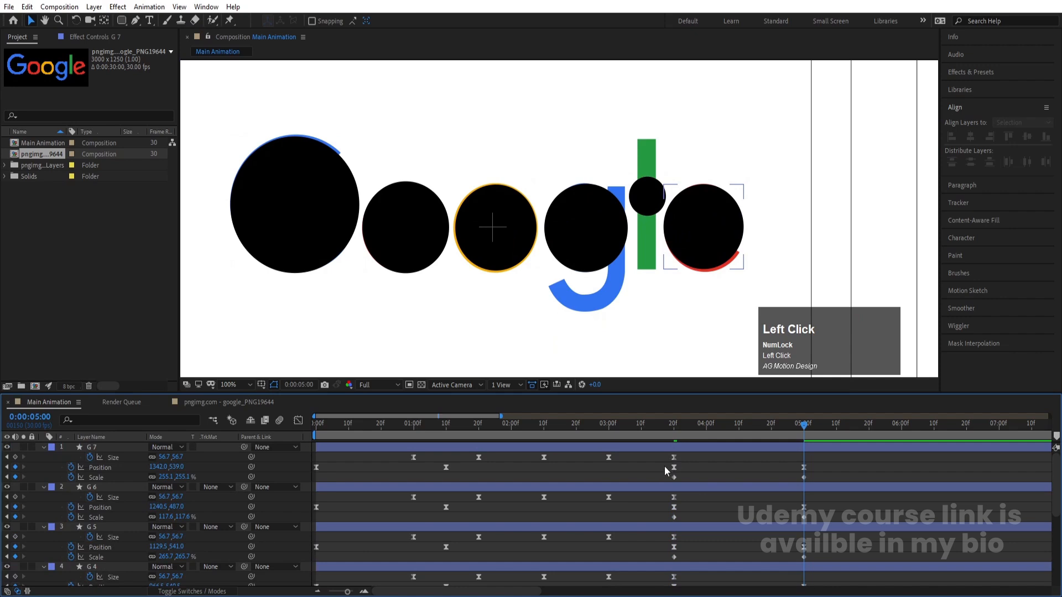
pyautogui.click(660, 450)
pyautogui.scroll(-3, 665, 523)
pyautogui.keyDown('shift'); pyautogui.click(661, 496); pyautogui.keyUp('shift')
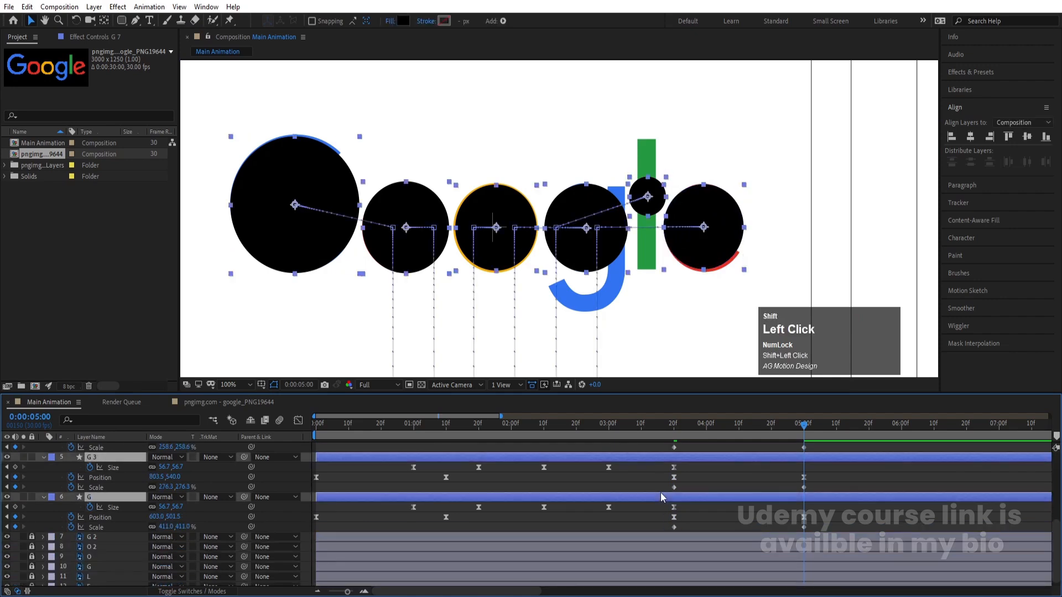
pyautogui.press('p')
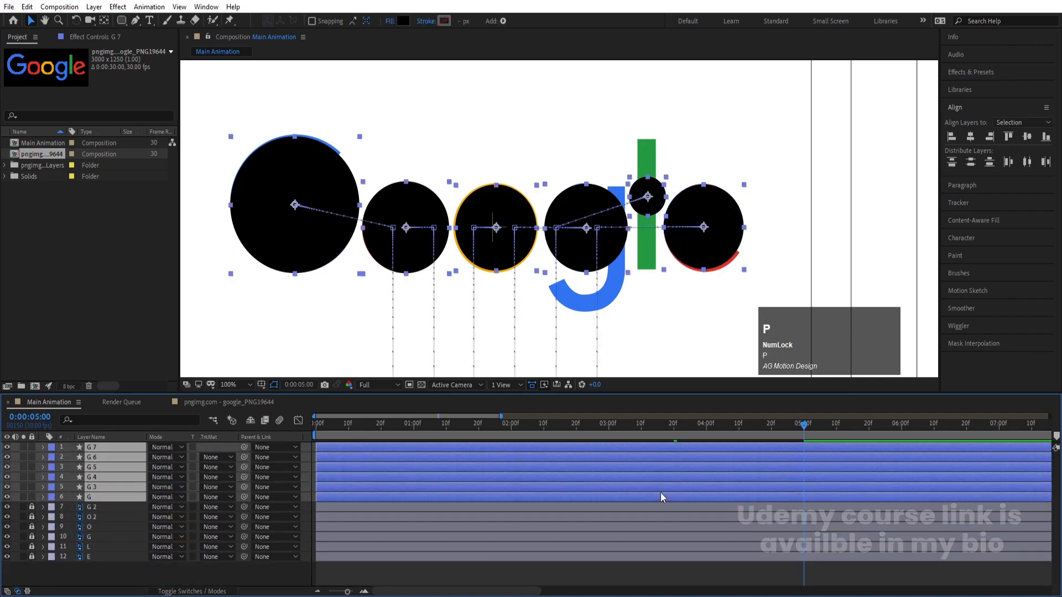
pyautogui.press('p')
pyautogui.hotkey('shift', 's')
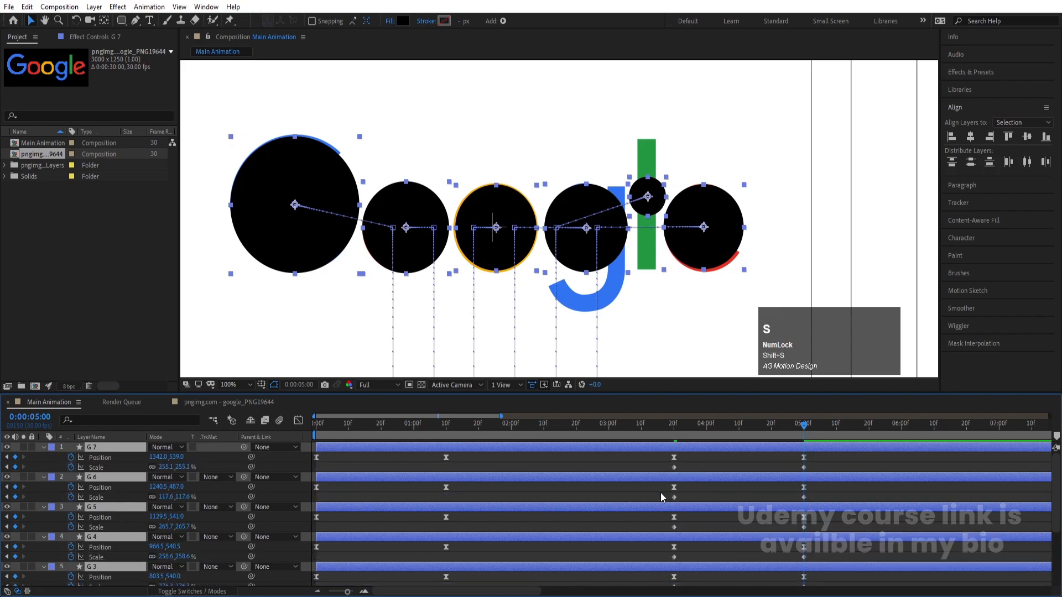
# Apply Easy Ease to the Position and Scale keyframes at 3:20 and 5:00 on all six circles and preview the motion
pyautogui.scroll(2, 648, 503)
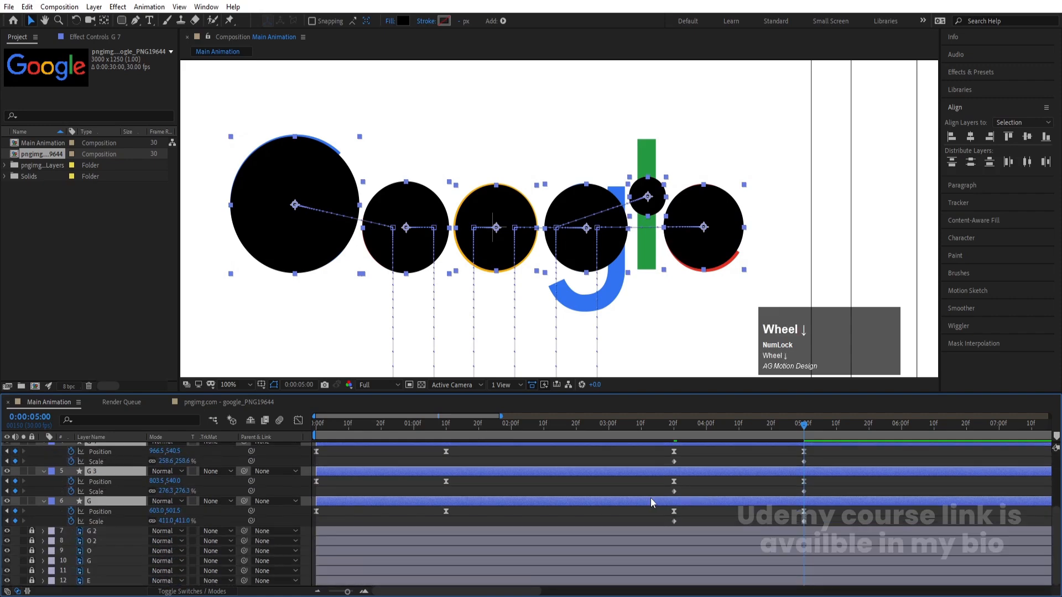
pyautogui.moveTo(656, 459); pyautogui.dragTo(832, 586)
pyautogui.press('F9')
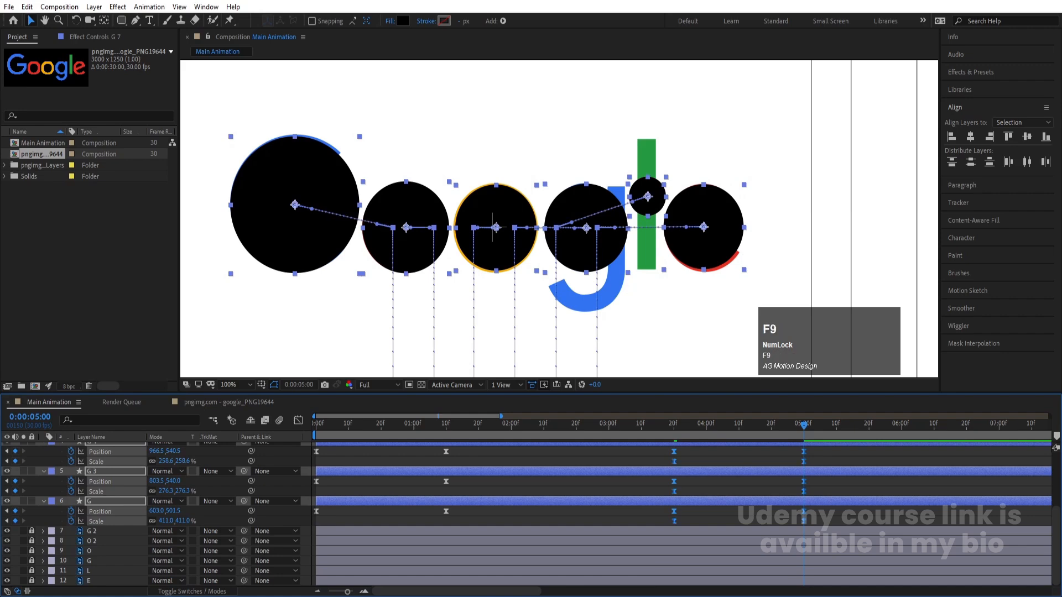
pyautogui.press('space')
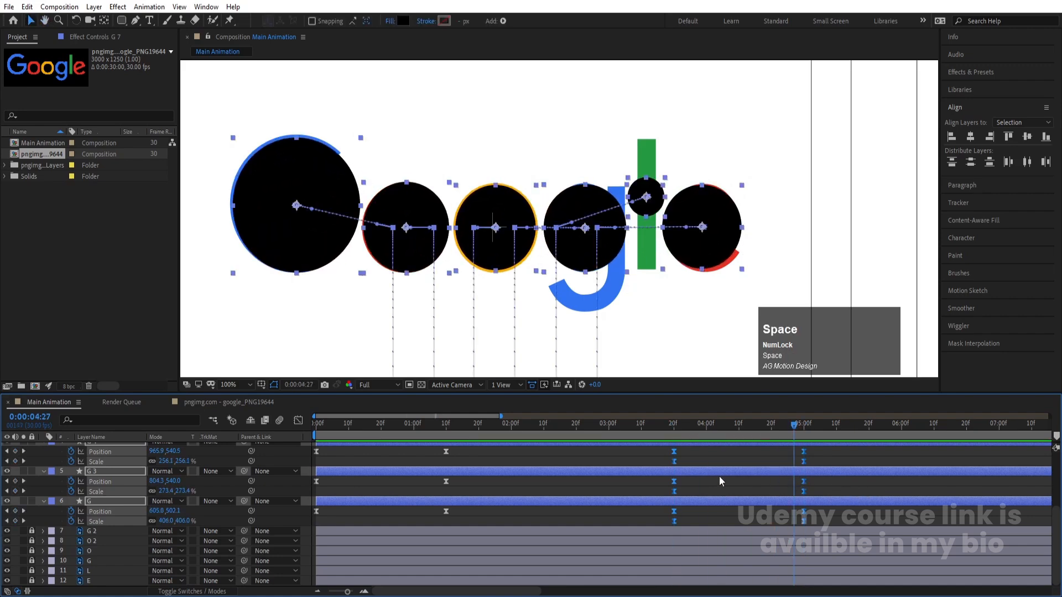
# Reshape the eased segment's speed graph for all six circles into a sharp central peak, preview it and close the Graph Editor
pyautogui.scroll(5, 714, 475)
pyautogui.press('Num_Lock')
pyautogui.press('-')
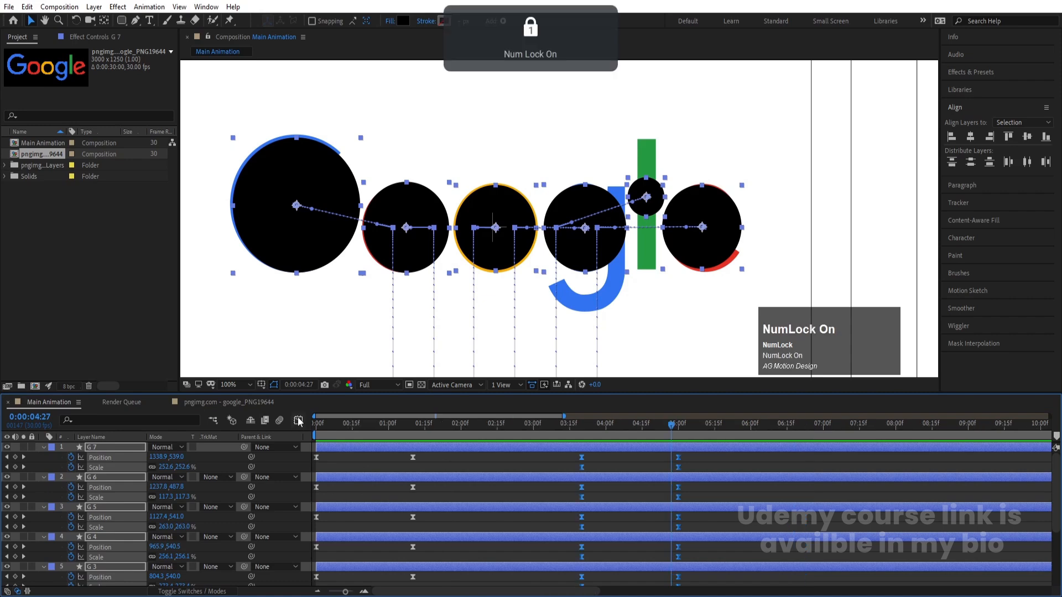
pyautogui.click(298, 422)
pyautogui.moveTo(556, 522); pyautogui.dragTo(711, 581)
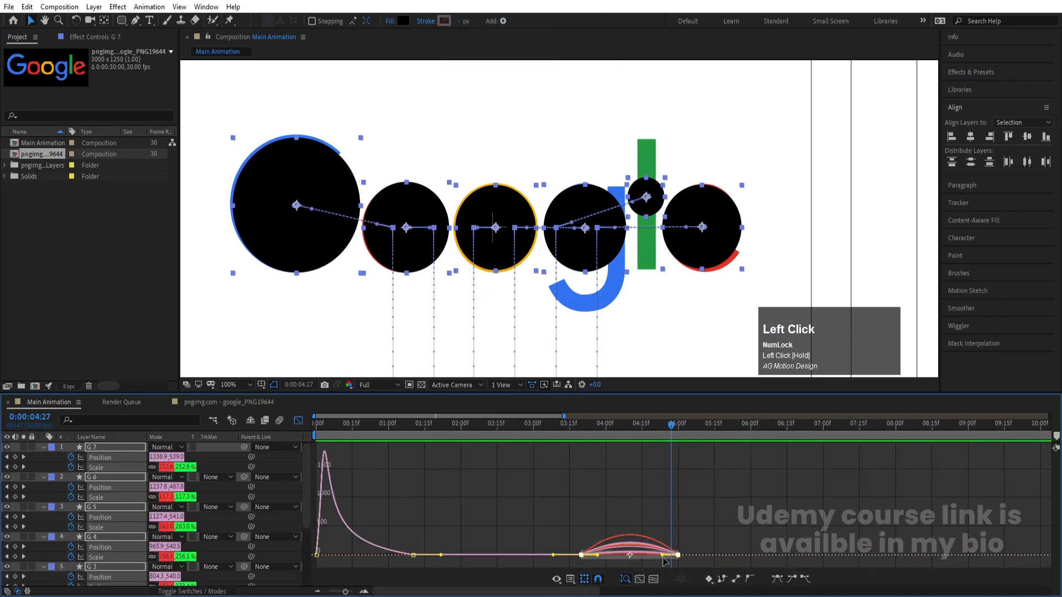
pyautogui.moveTo(662, 555); pyautogui.dragTo(621, 560)
pyautogui.click(572, 427)
pyautogui.press('space')
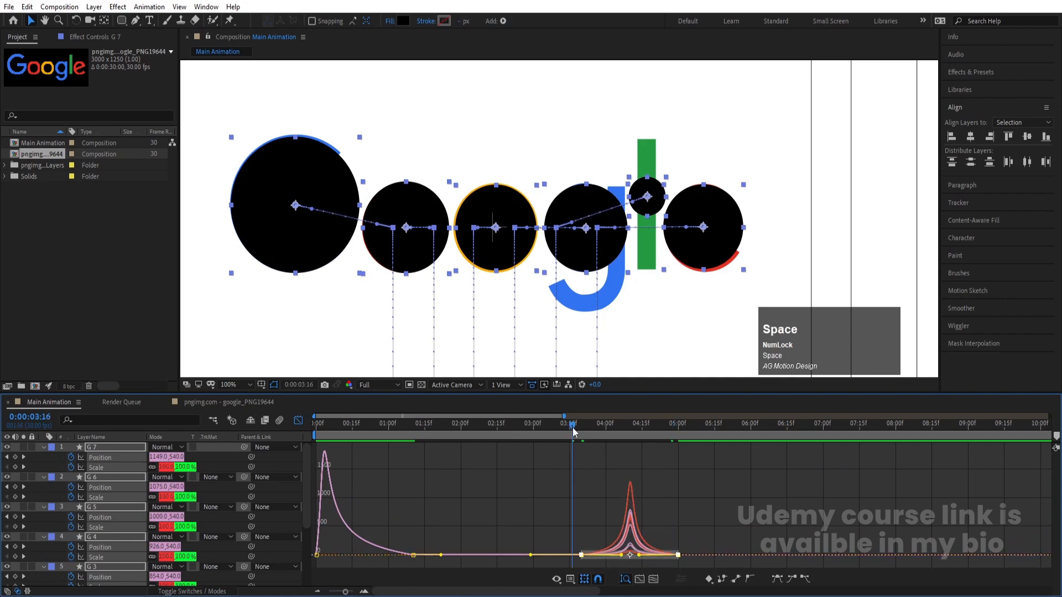
pyautogui.press('space')
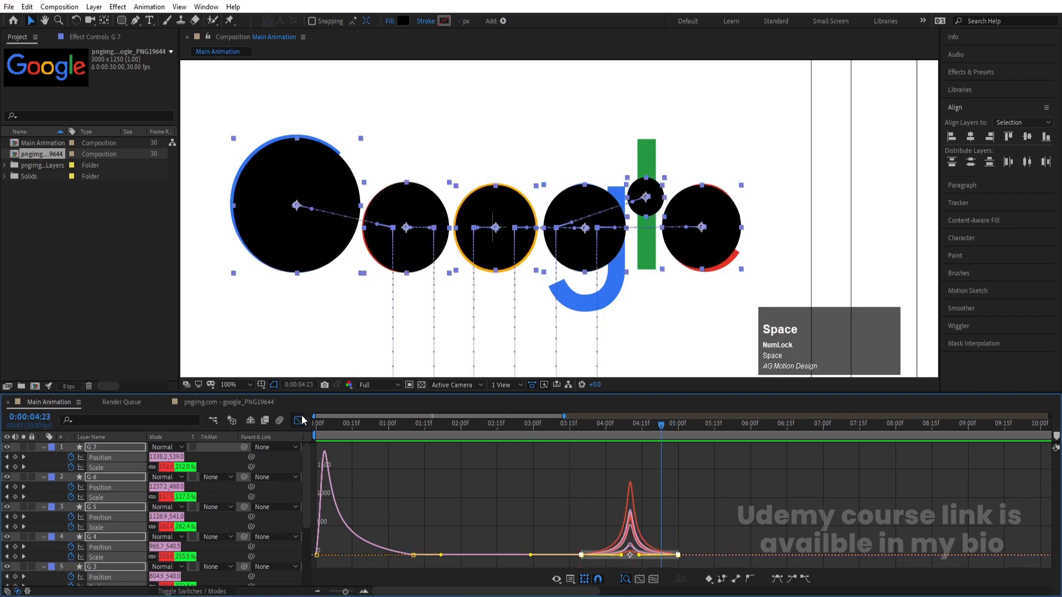
pyautogui.click(299, 421)
# Move the circles' final Position and Scale keyframes earlier to 0:00:04:06
pyautogui.press('space')
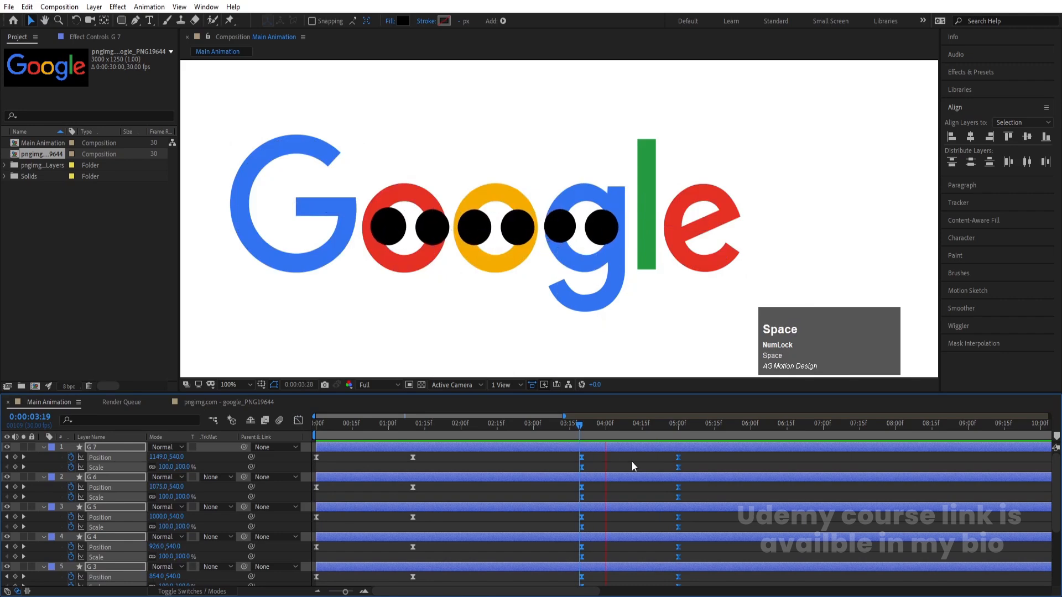
pyautogui.press('space')
pyautogui.moveTo(679, 466); pyautogui.dragTo(621, 466)
pyautogui.press('j')
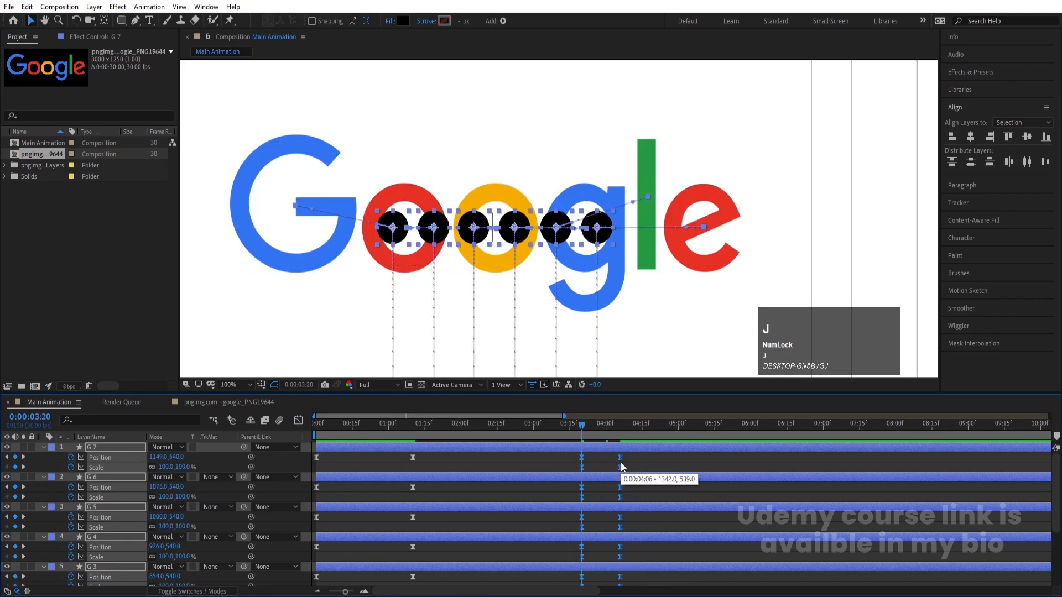
# Play back the whole animation to check the circles' bounce and their shortened spread
pyautogui.press('space')
pyautogui.press('space')
pyautogui.click(583, 426)
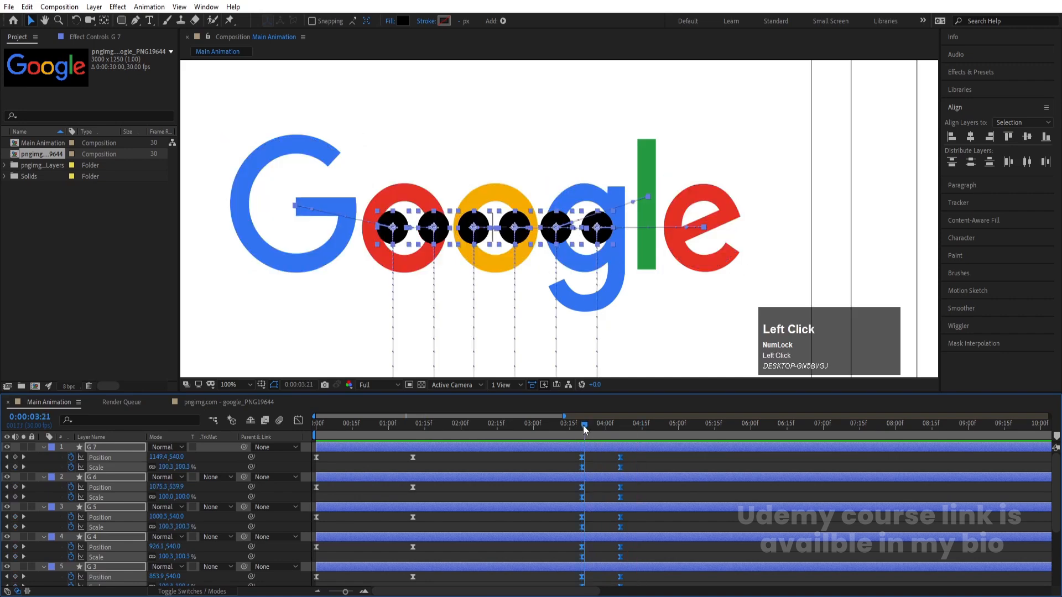
pyautogui.press('space')
pyautogui.click(583, 426)
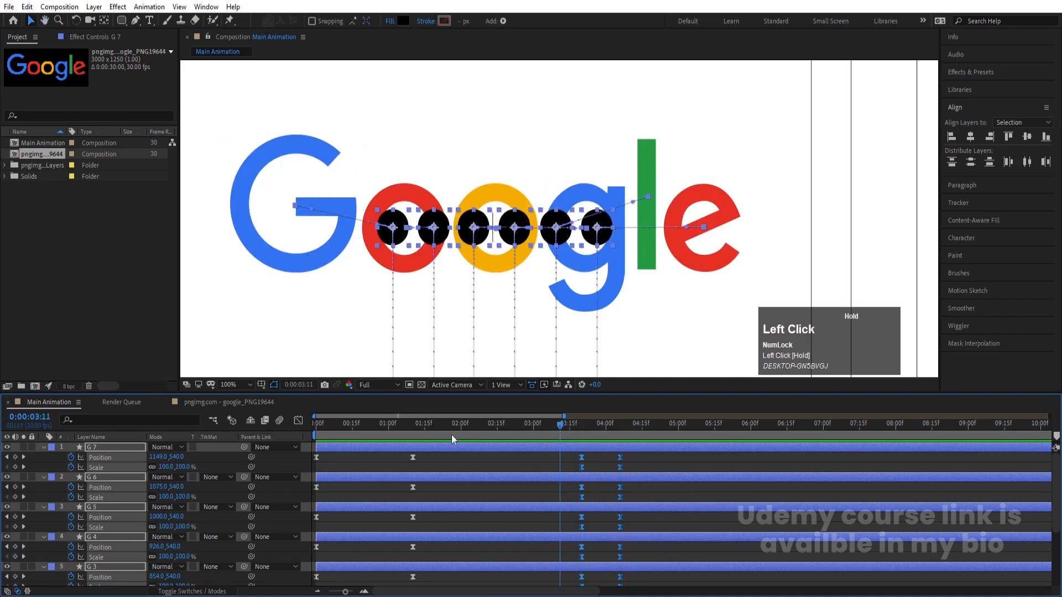
pyautogui.press('space')
pyautogui.scroll(-4, 522, 232)
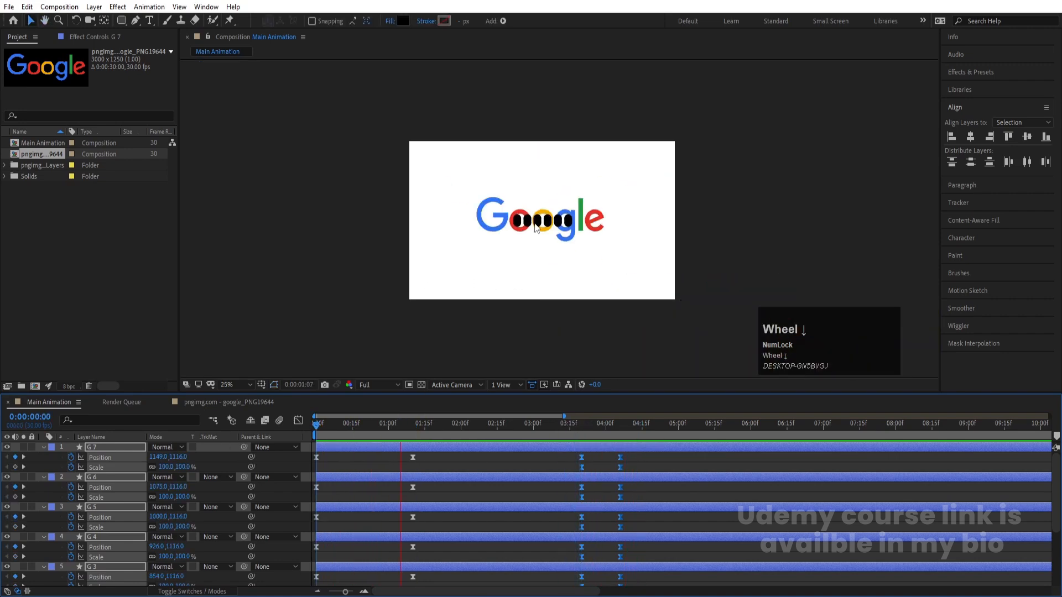
pyautogui.scroll(2, 535, 231)
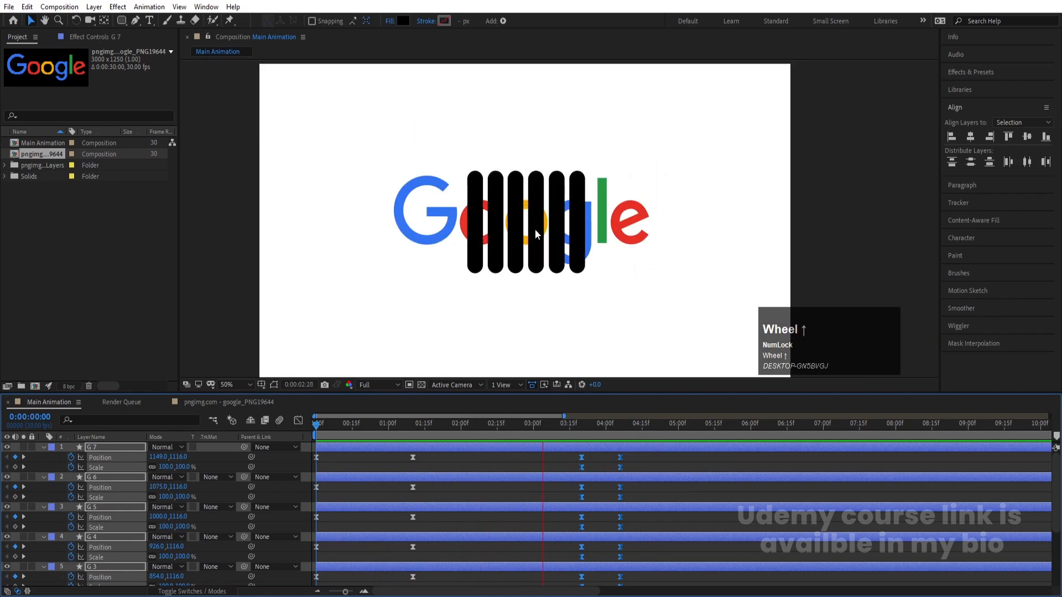
pyautogui.press('space')
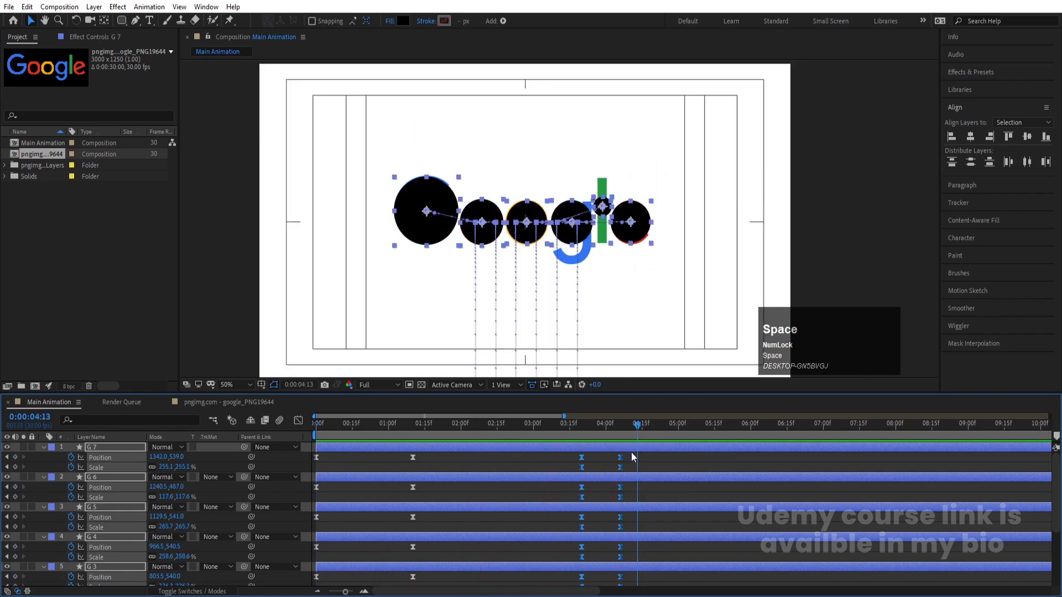
# Collapse the properties of all circle layers and move the playhead to 0:00:03:23
pyautogui.press('j')
pyautogui.click(651, 468)
pyautogui.press('u')
pyautogui.press('u')
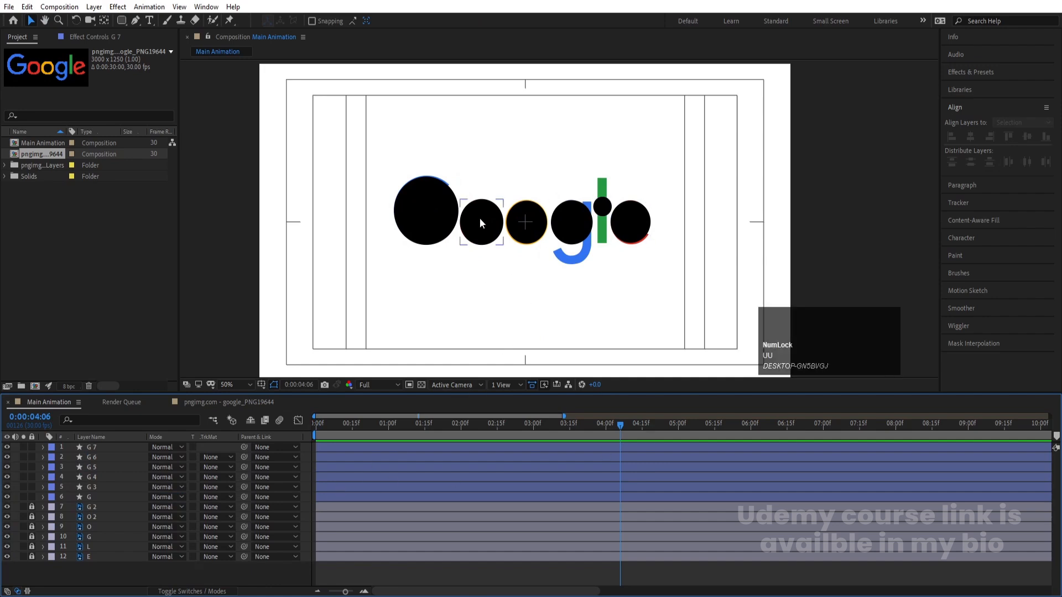
pyautogui.moveTo(614, 431); pyautogui.dragTo(588, 428)
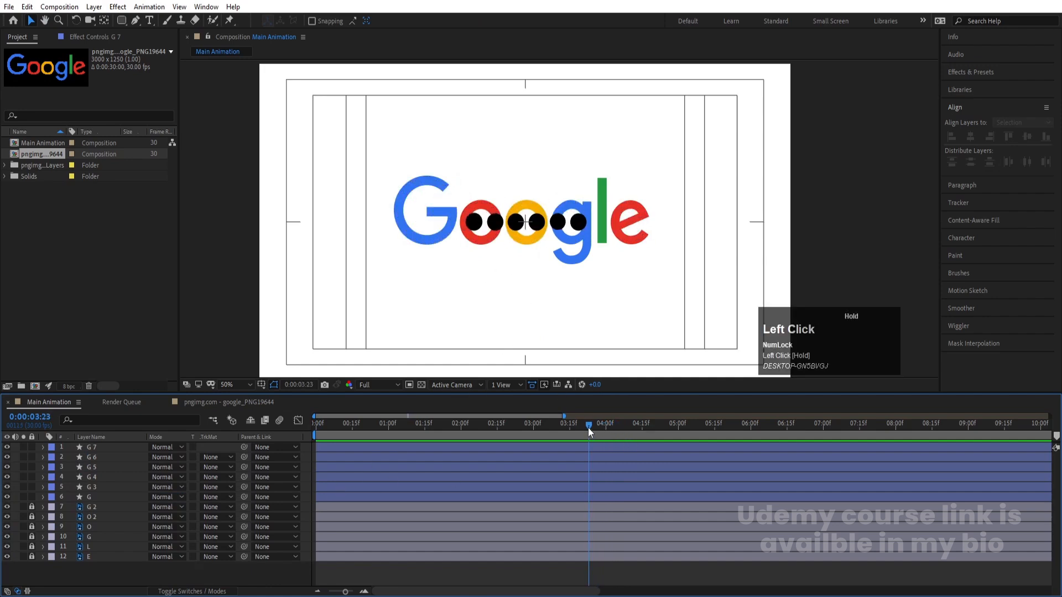
# Fill the first circle with the blue 3174F1 sampled from the capital G
pyautogui.click(481, 243)
pyautogui.scroll(4, 433, 221)
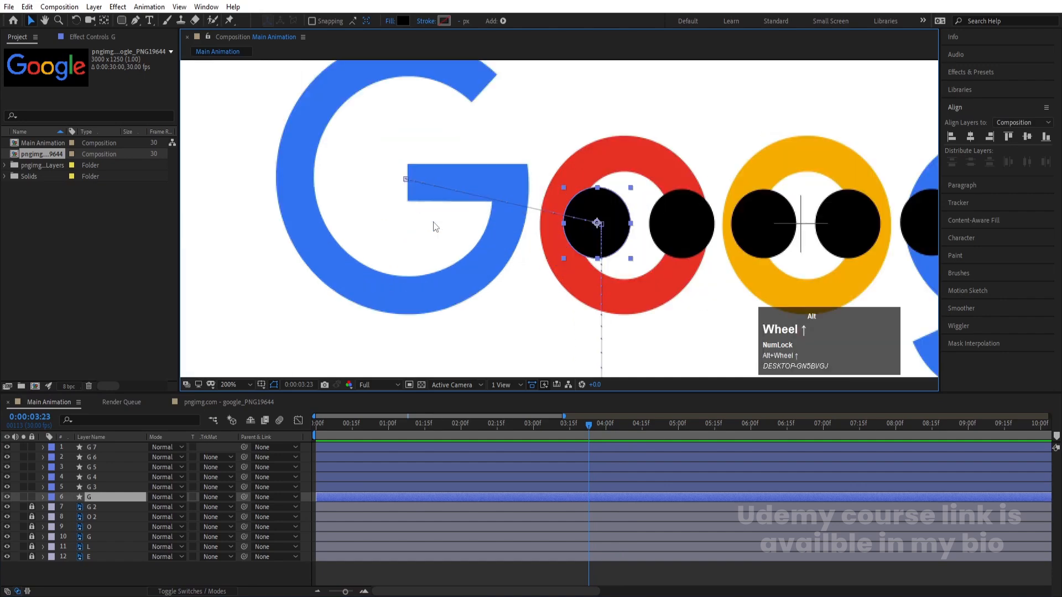
pyautogui.press('space')
pyautogui.scroll(-2, 461, 218)
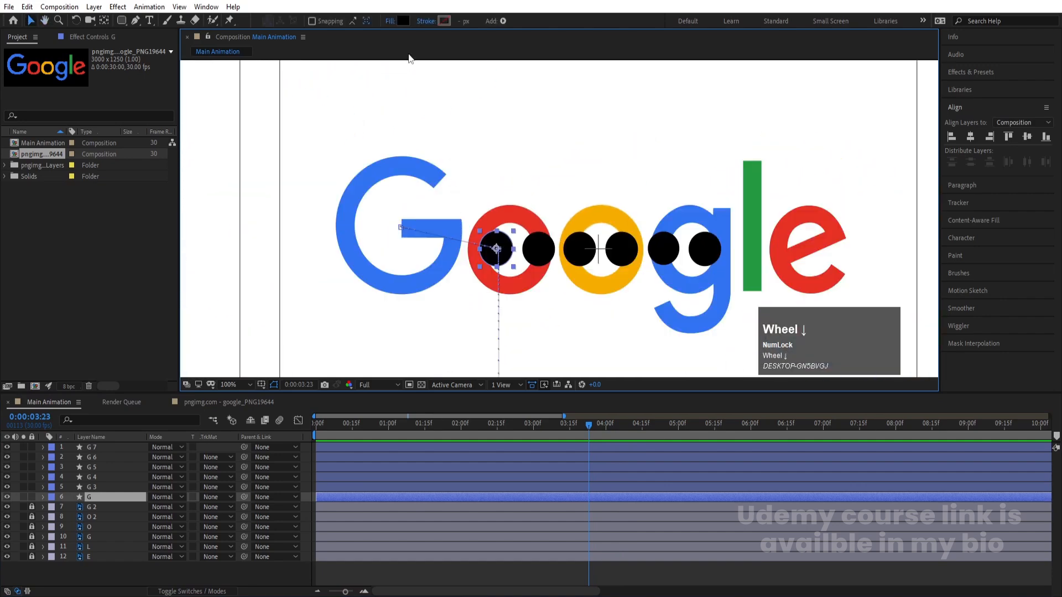
pyautogui.click(404, 20)
pyautogui.click(291, 333)
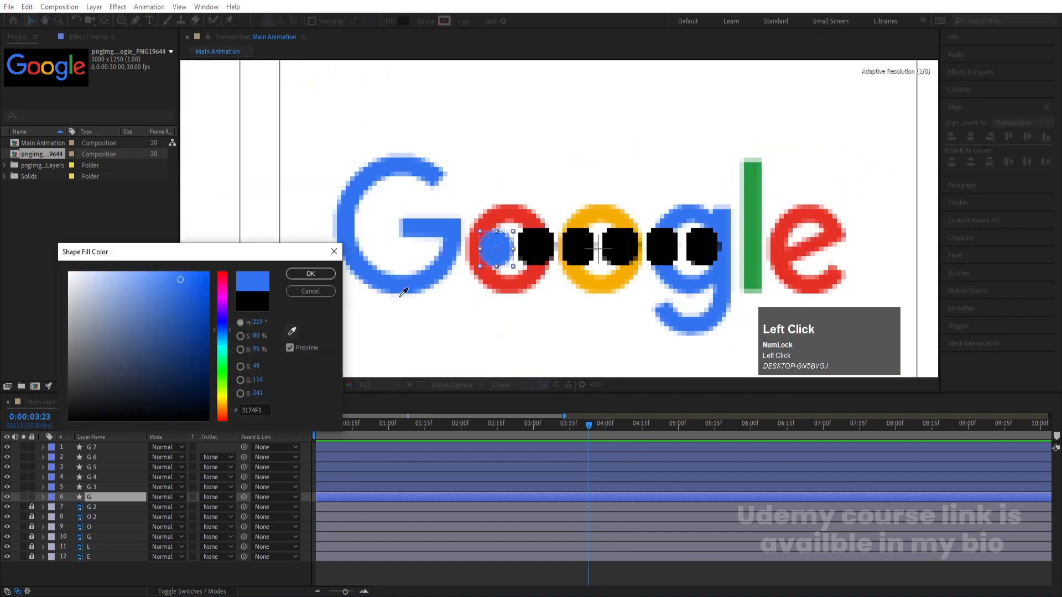
pyautogui.click(404, 280)
pyautogui.click(306, 274)
# Fill the second circle with the red E63125 sampled from the first o
pyautogui.click(540, 245)
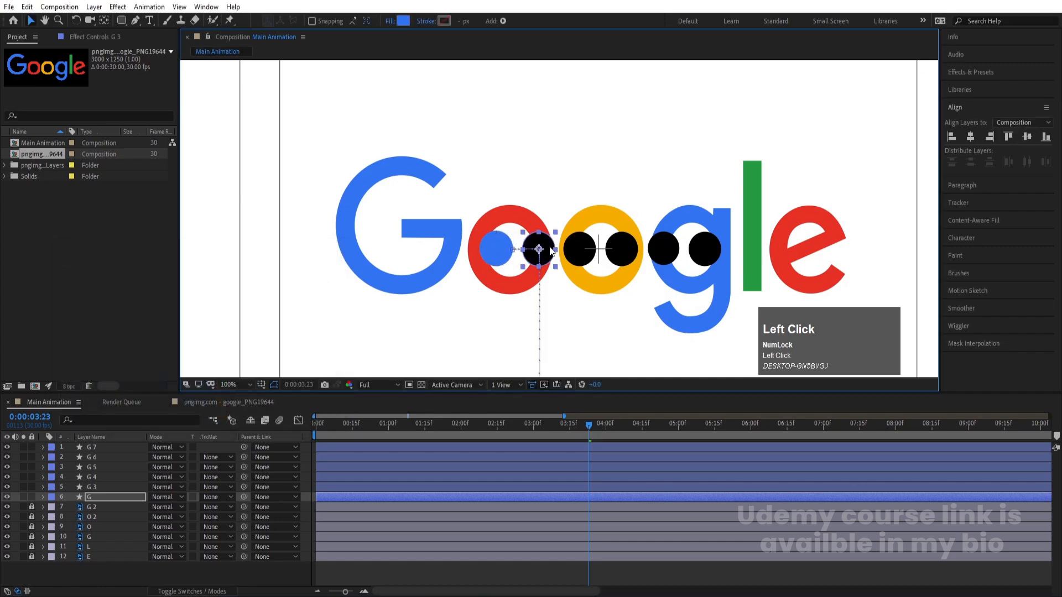
pyautogui.click(407, 20)
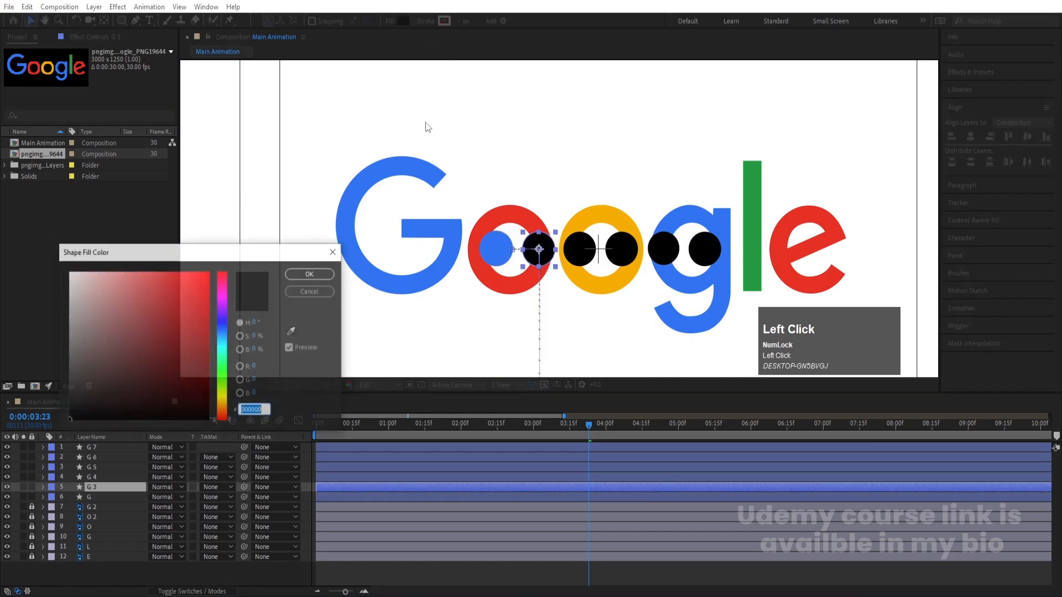
pyautogui.click(292, 331)
pyautogui.click(489, 282)
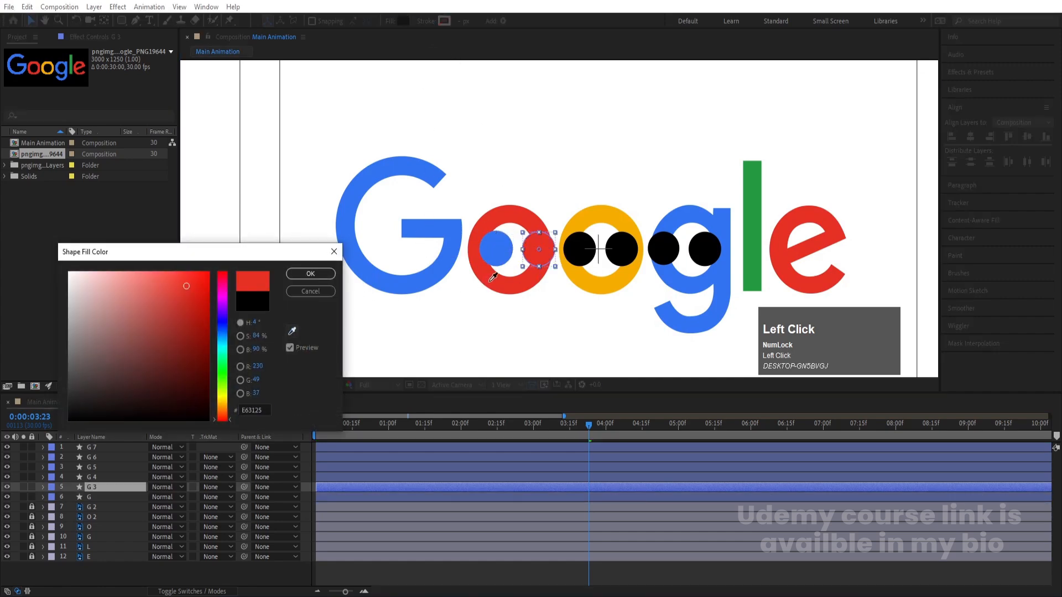
pyautogui.press('Return')
# Rename the second circle's layer from G 3 to o
pyautogui.click(92, 488)
pyautogui.press('Return')
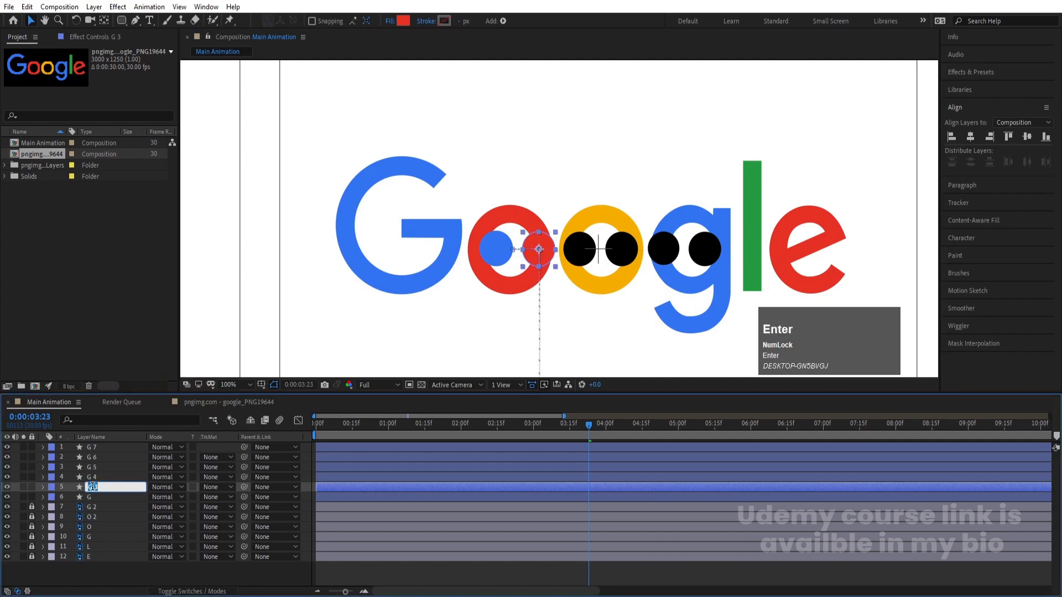
pyautogui.write('o')
pyautogui.press('Return')
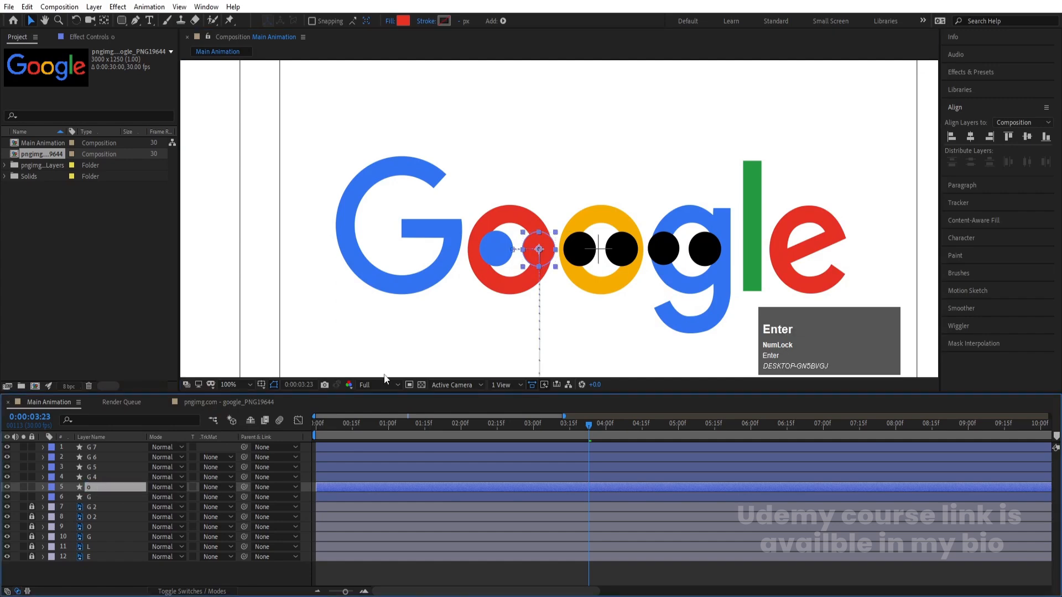
# Fill the third circle with the yellow sampled from the second o
pyautogui.click(572, 247)
pyautogui.click(404, 20)
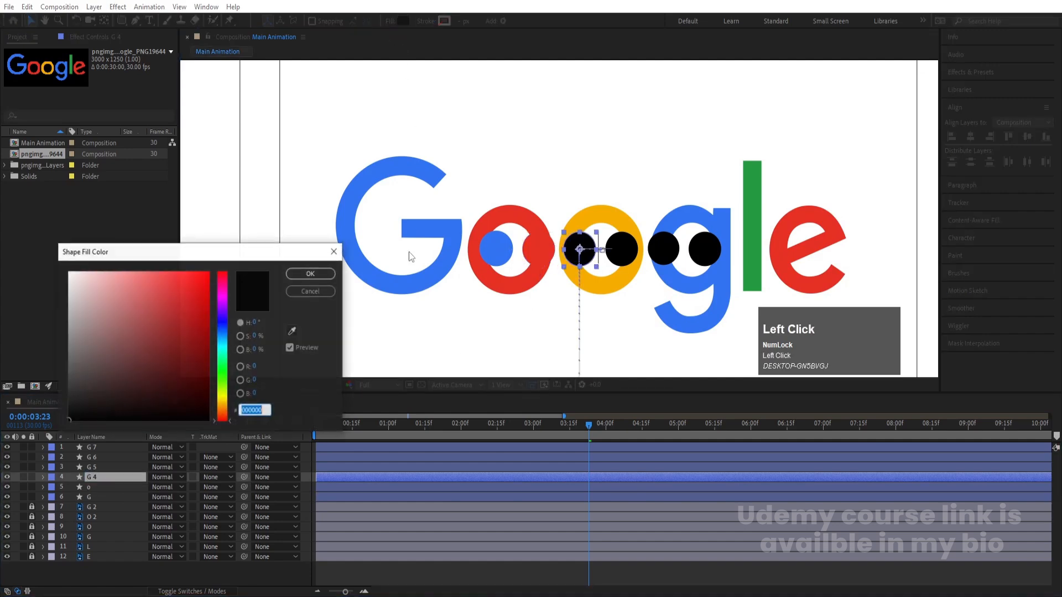
pyautogui.click(603, 279)
pyautogui.press('Return')
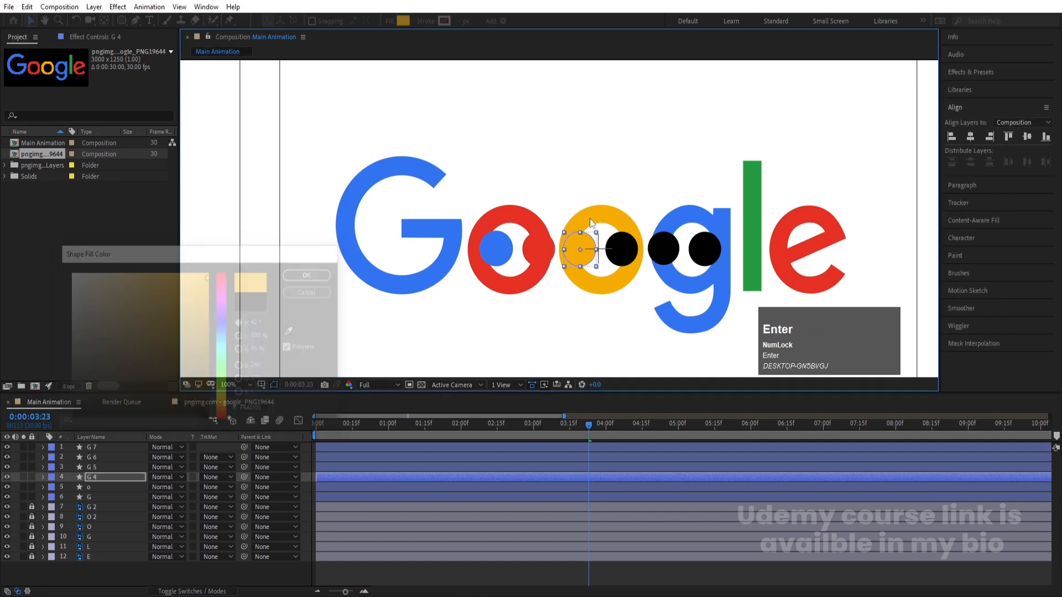
# Fill the fourth circle with the blue 3174F1 sampled from the lowercase g
pyautogui.click(618, 265)
pyautogui.click(405, 21)
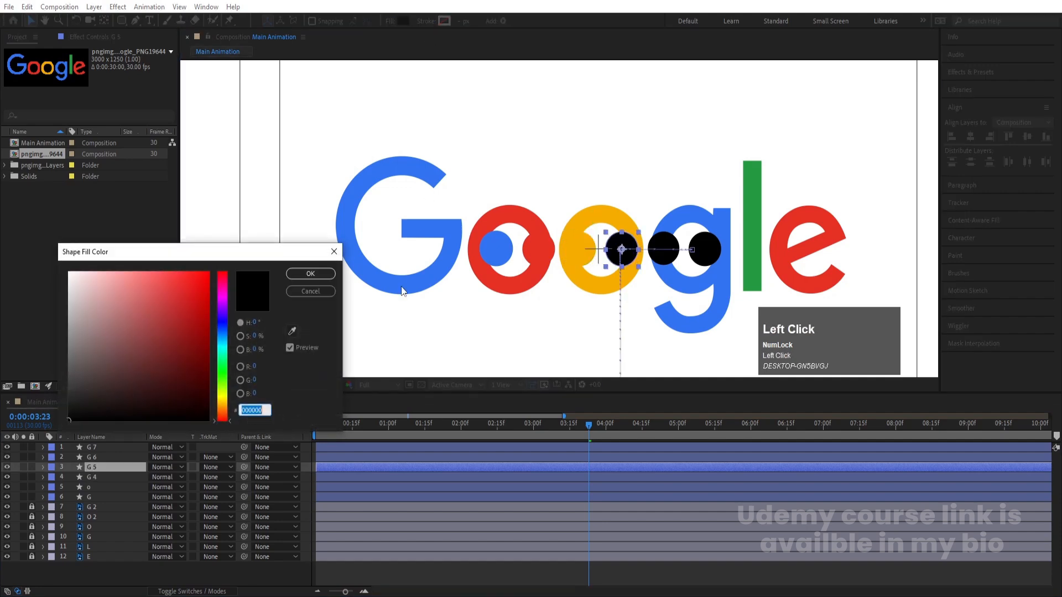
pyautogui.click(293, 331)
pyautogui.click(709, 214)
pyautogui.press('Return')
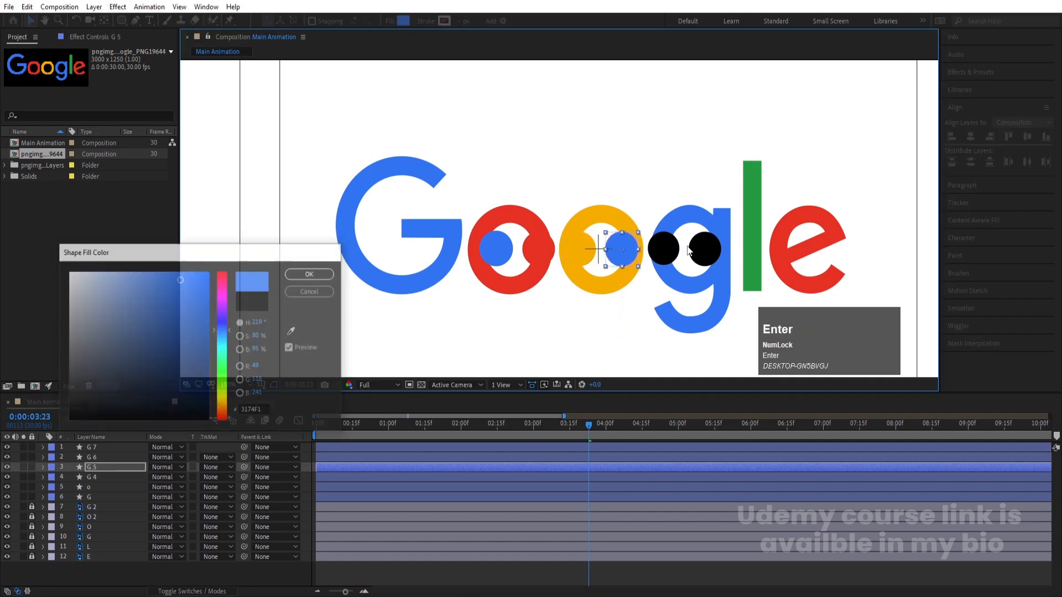
# Fill the fifth circle with the green sampled from the letter l
pyautogui.click(664, 253)
pyautogui.click(404, 18)
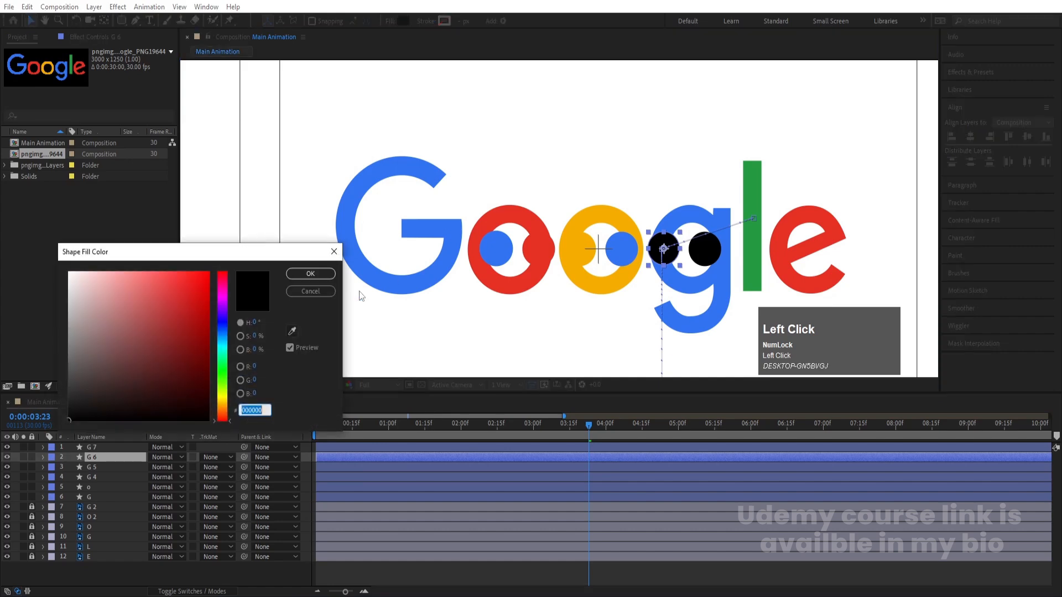
pyautogui.click(291, 331)
pyautogui.click(751, 183)
pyautogui.press('Return')
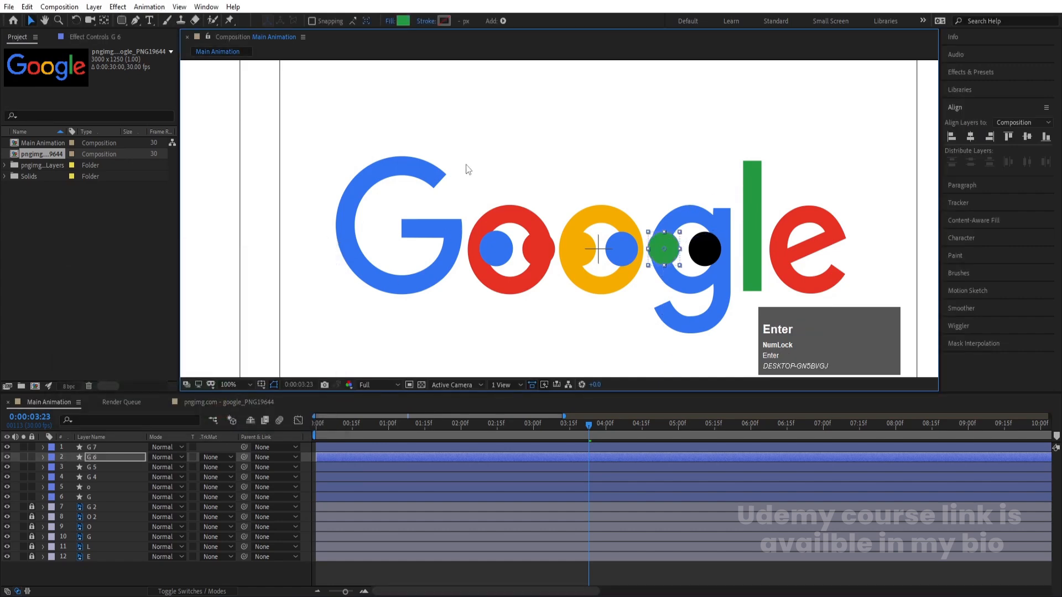
# Fill the sixth circle with the red E63125 sampled from the letter e
pyautogui.click(695, 248)
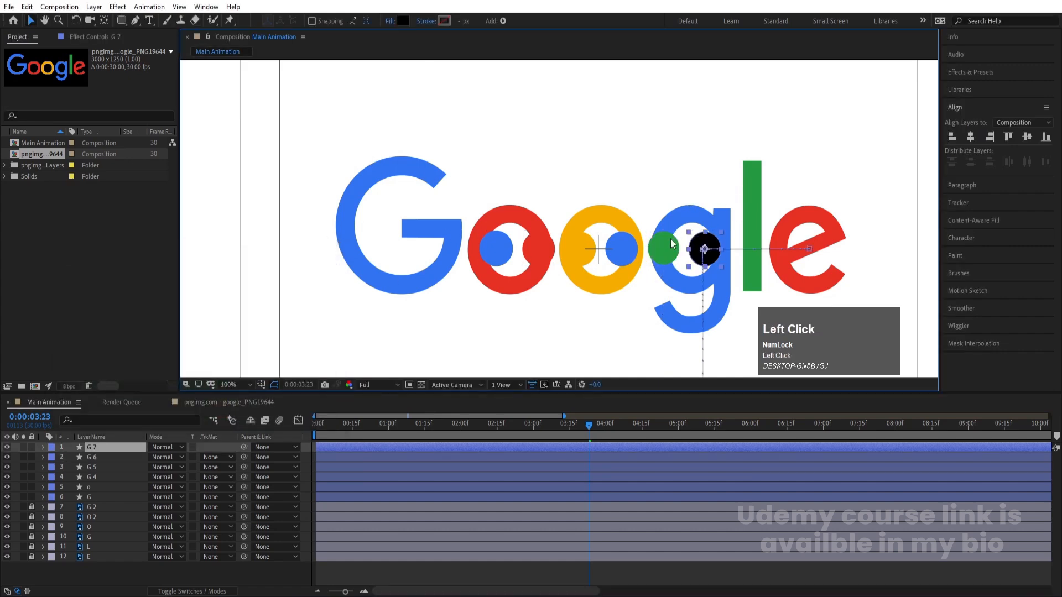
pyautogui.click(401, 19)
pyautogui.click(291, 331)
pyautogui.click(827, 216)
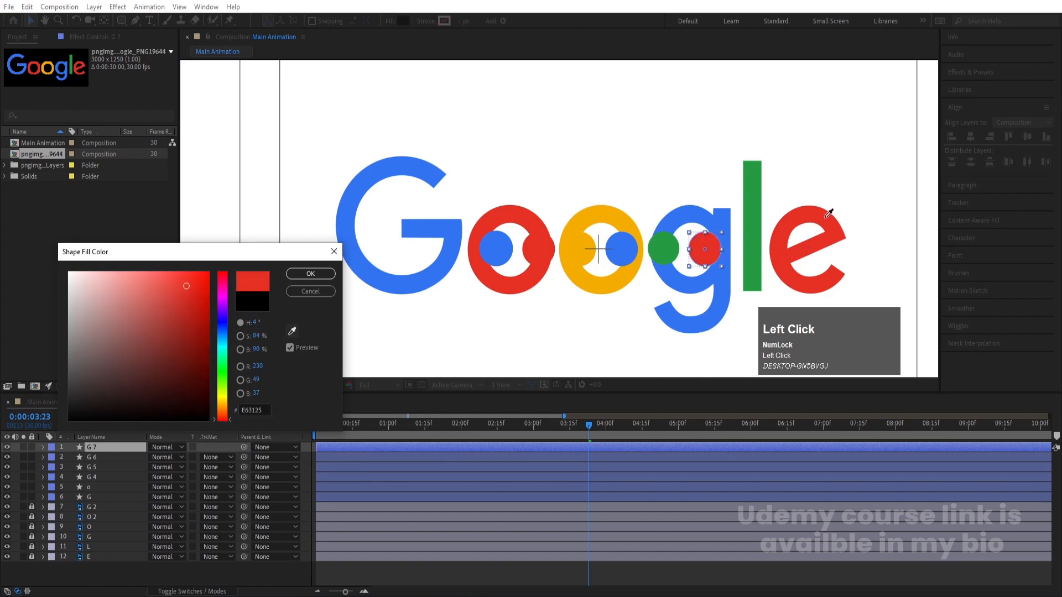
pyautogui.press('Return')
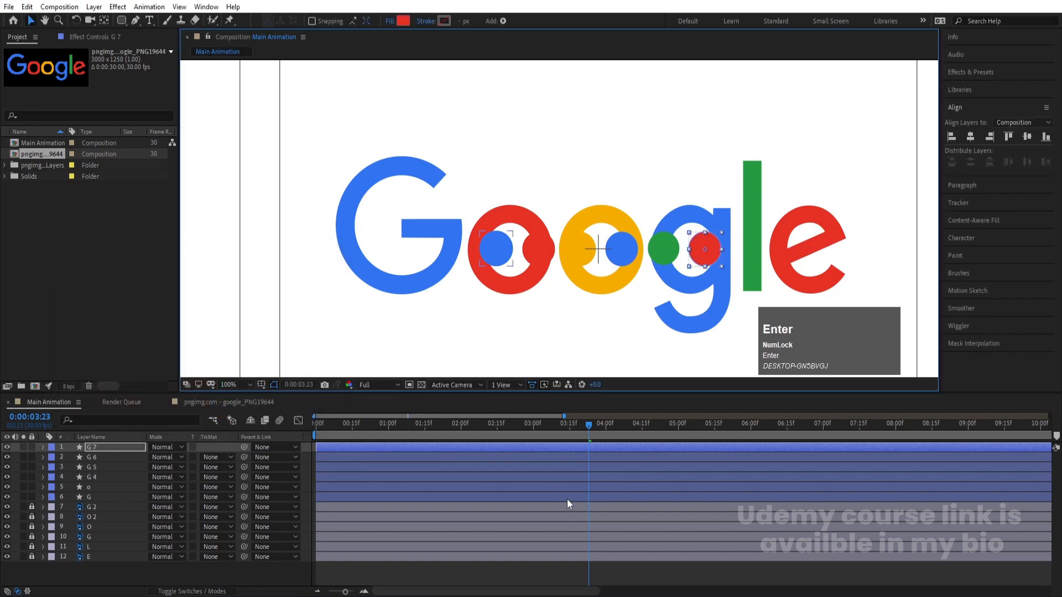
# Rename the third circle's layer as o and the fourth circle's layer as g
pyautogui.click(108, 479)
pyautogui.press('Return')
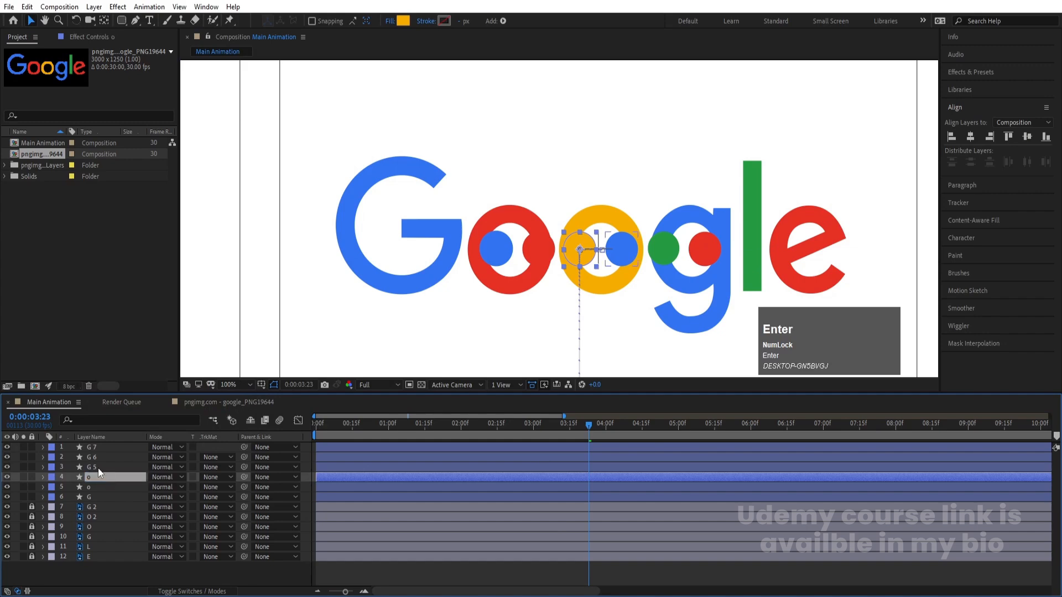
pyautogui.click(98, 468)
pyautogui.press('Return')
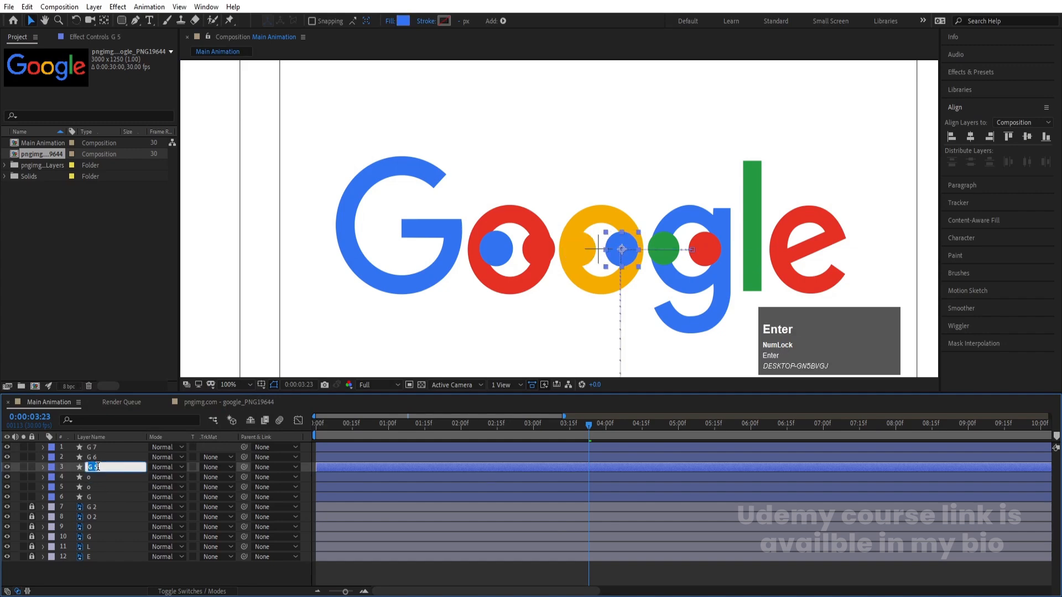
pyautogui.write('g')
pyautogui.press('Return')
# Rename the fifth circle's layer as l and the sixth circle's layer as e
pyautogui.click(91, 458)
pyautogui.press('Return')
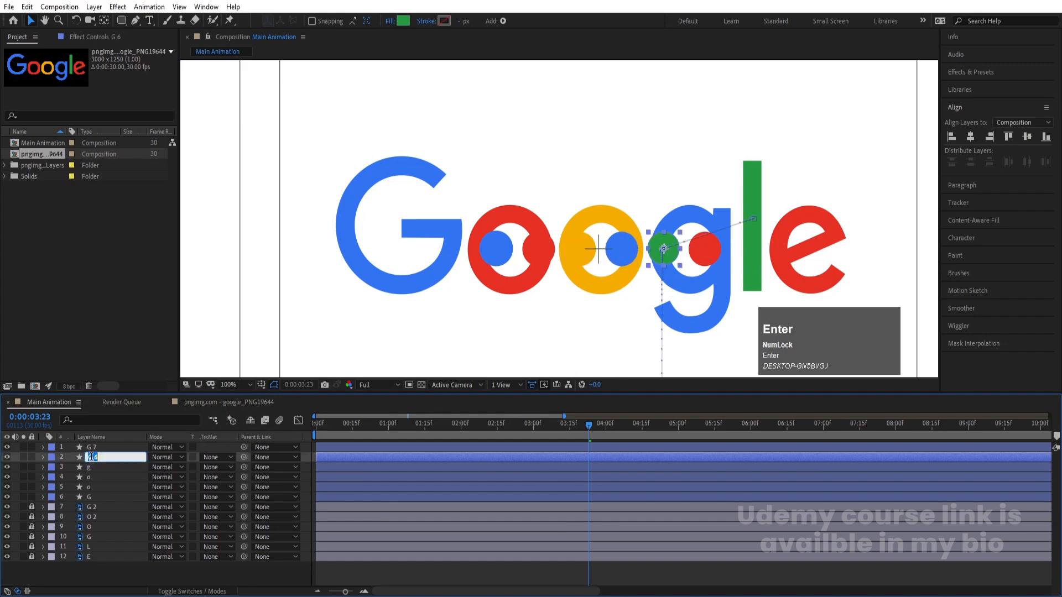
pyautogui.write('l')
pyautogui.press('Return')
pyautogui.click(91, 447)
pyautogui.press('Return')
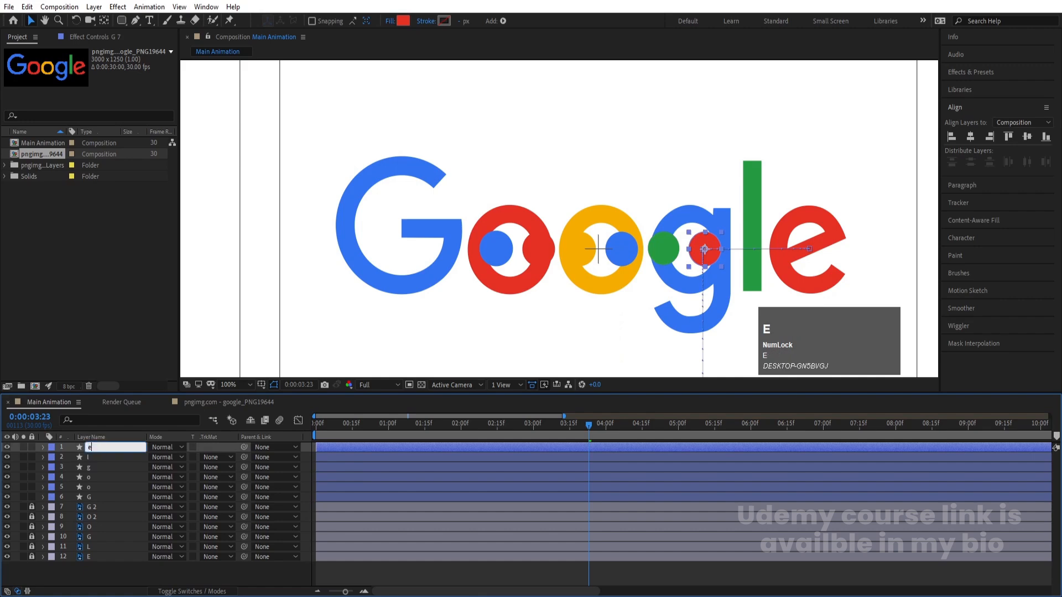
pyautogui.write('e')
pyautogui.press('Return')
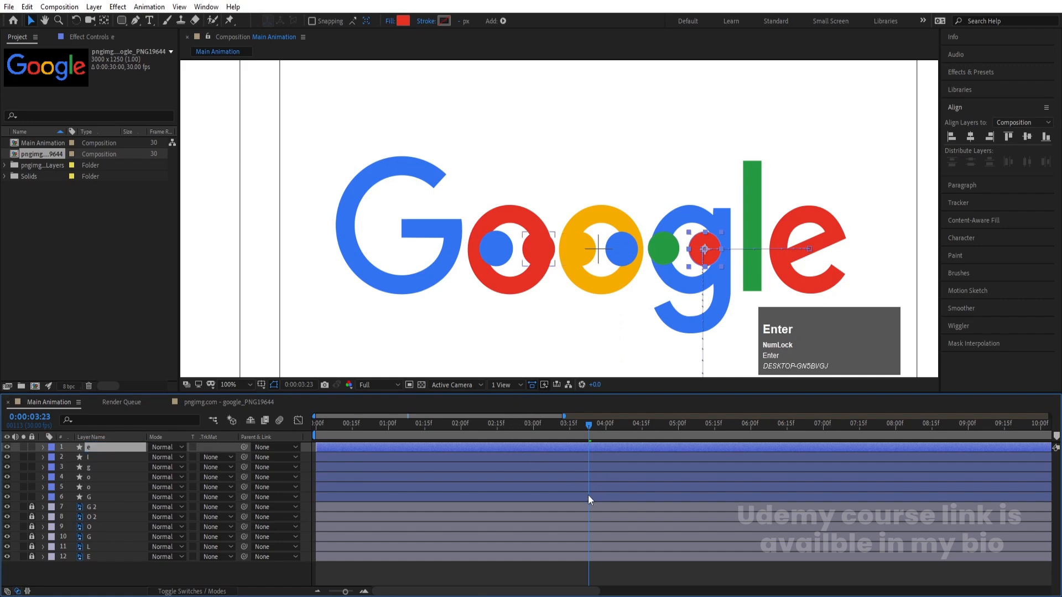
# Reveal the Position and Scale keyframes of all six circle layers in the timeline
pyautogui.click(561, 583)
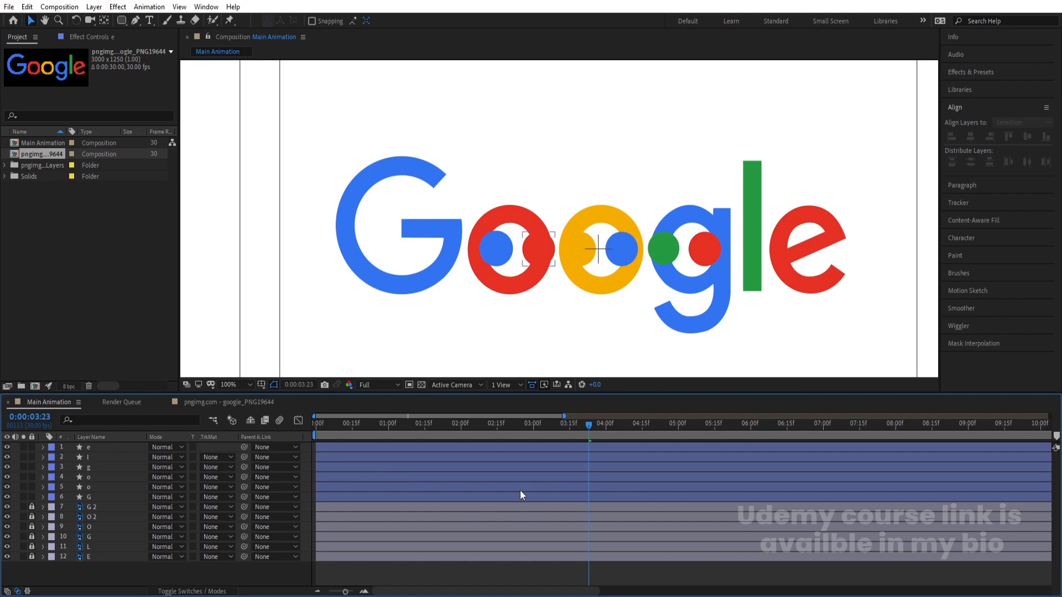
pyautogui.press('u')
pyautogui.press('u')
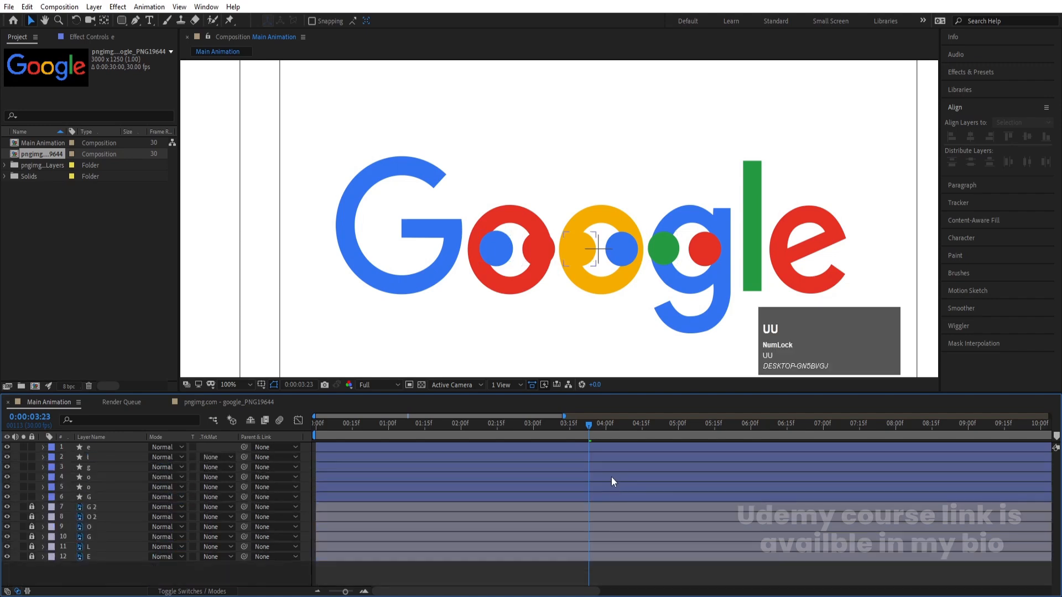
pyautogui.click(574, 497)
pyautogui.keyDown('shift'); pyautogui.click(566, 447); pyautogui.keyUp('shift')
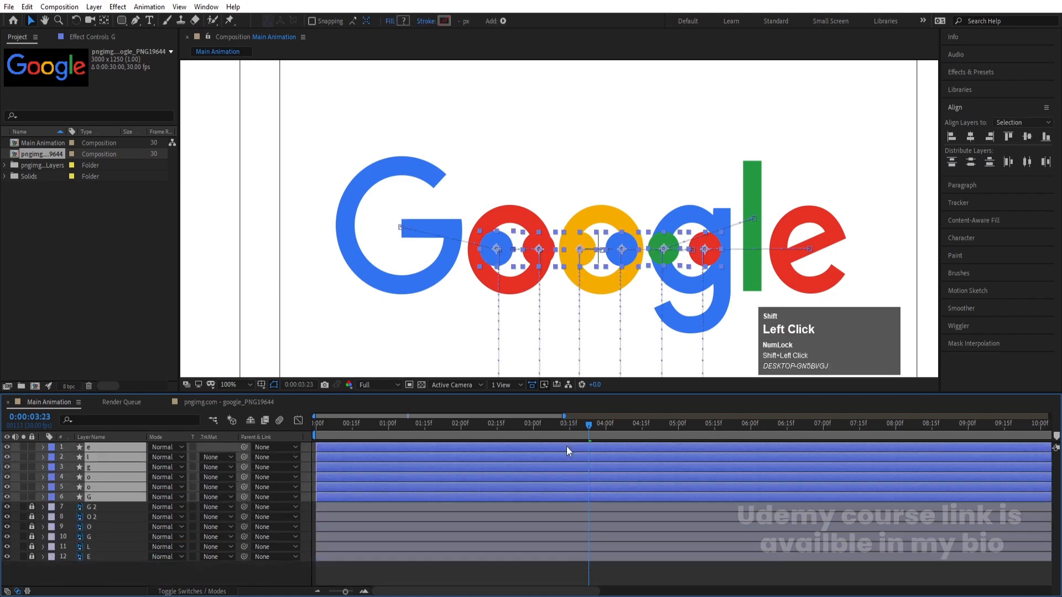
pyautogui.hotkey('shift', 'p')
pyautogui.press('p')
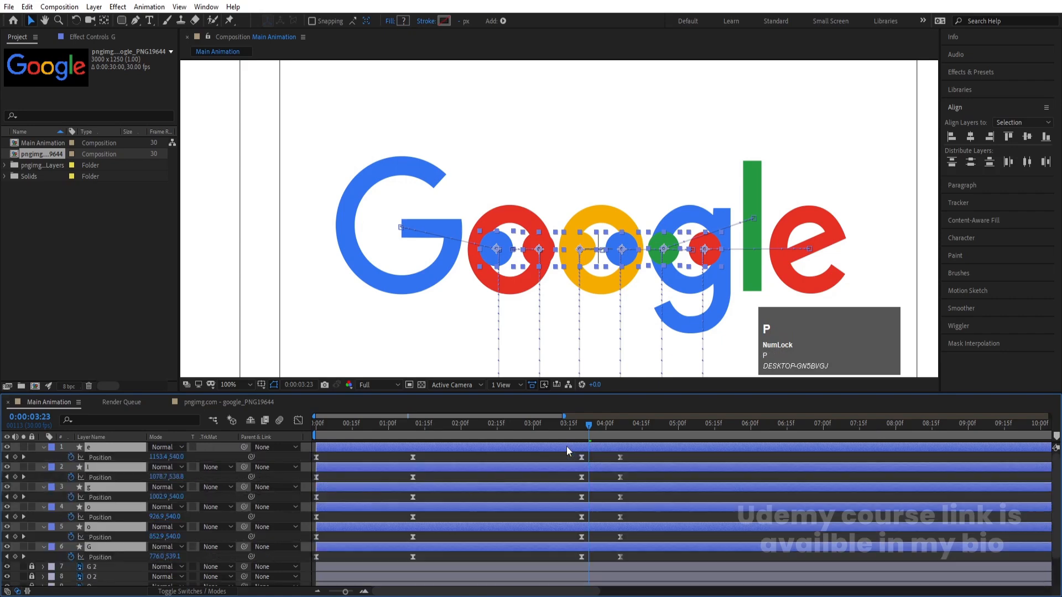
pyautogui.hotkey('shift', 's')
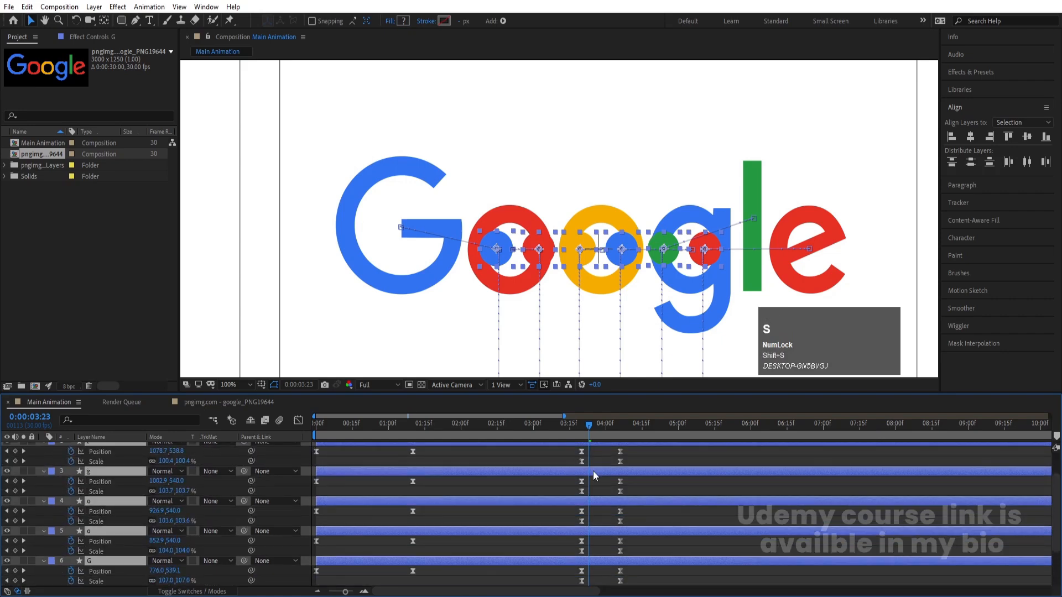
pyautogui.scroll(-3, 593, 471)
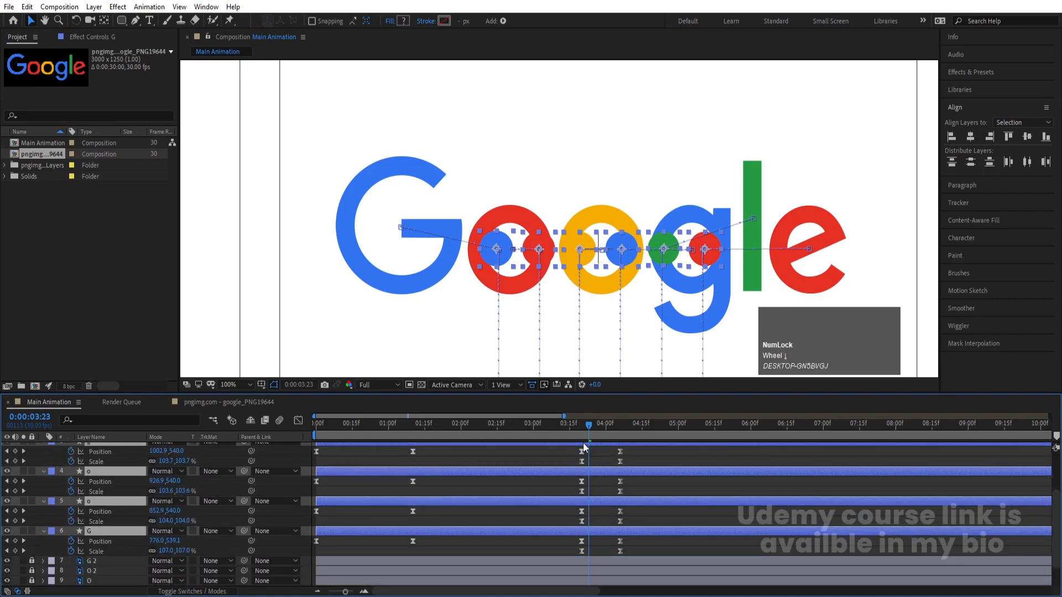
# Go to the circles' final keyframes at 0:00:04:06 and unlock the six letter layers
pyautogui.press('k')
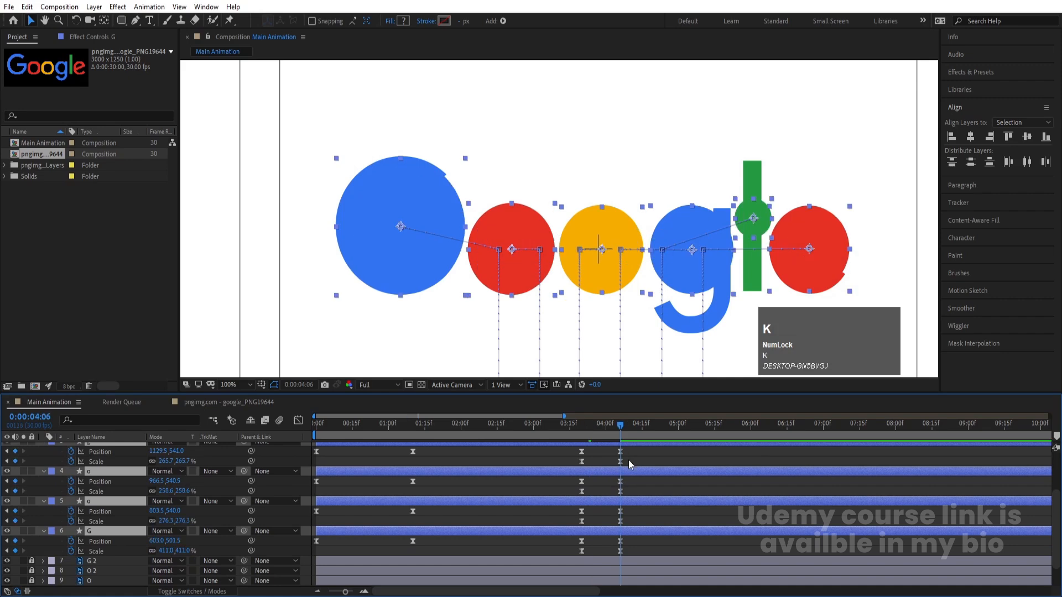
pyautogui.scroll(-1, 188, 564)
pyautogui.moveTo(32, 531); pyautogui.dragTo(34, 581)
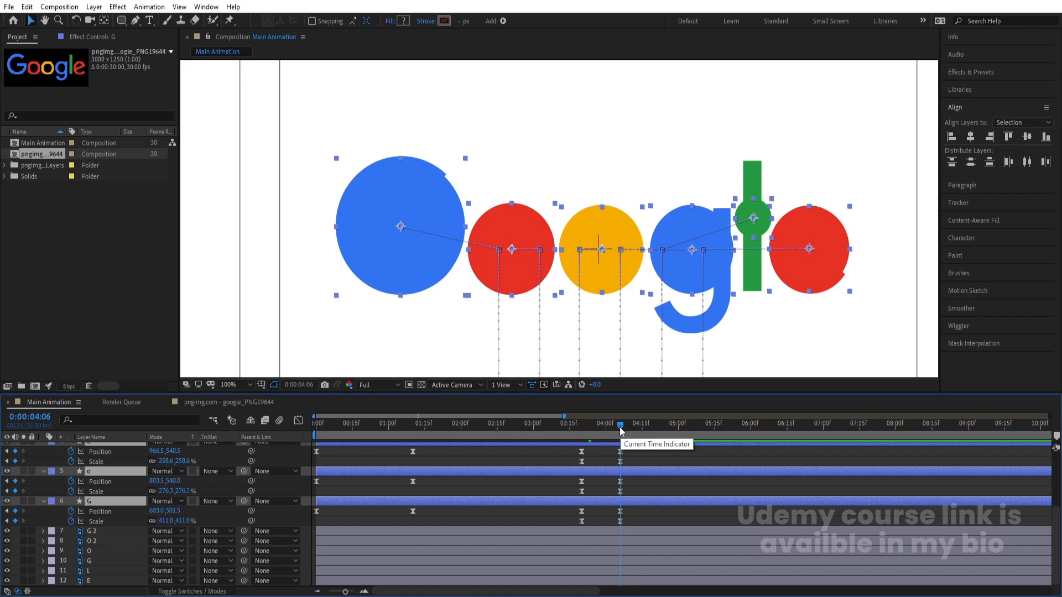
pyautogui.click(633, 456)
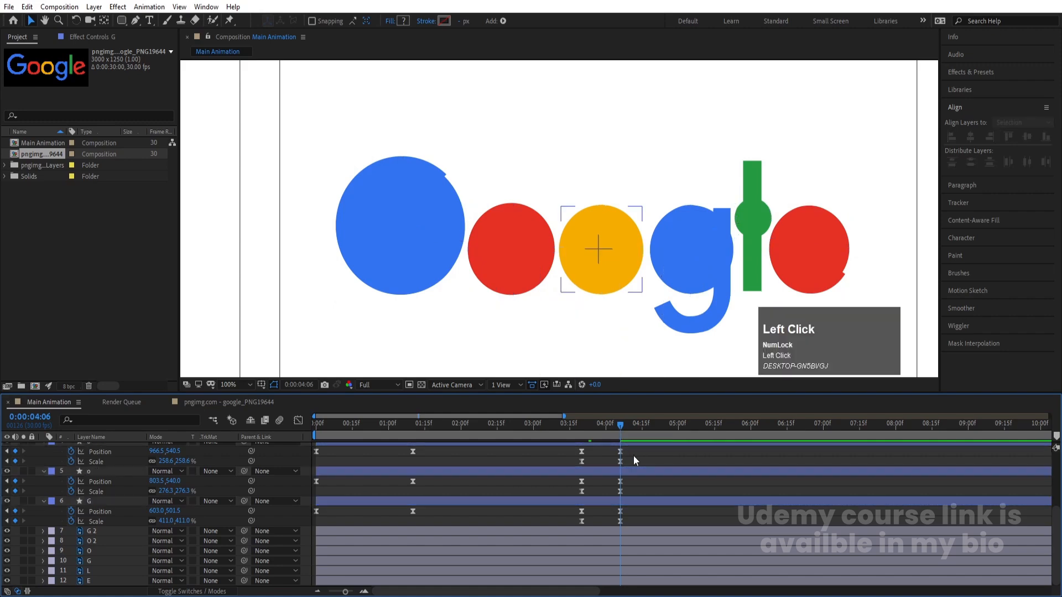
# Parent letter layers G 2, O 2 and O to their matching circle layers 6. G, 5. o and 4. o
pyautogui.click(123, 532)
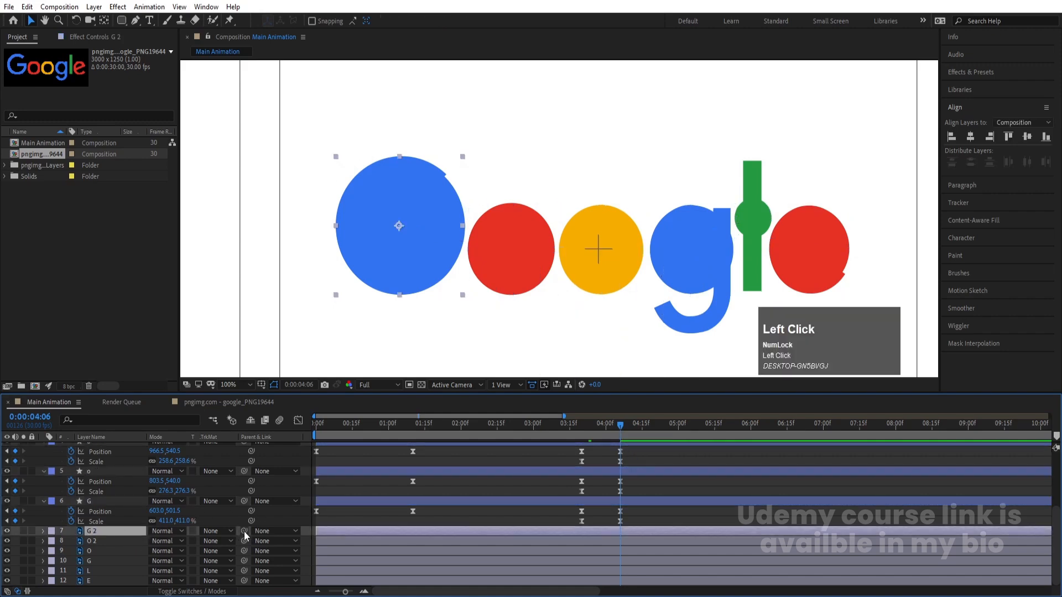
pyautogui.moveTo(244, 531); pyautogui.dragTo(111, 501)
pyautogui.click(100, 540)
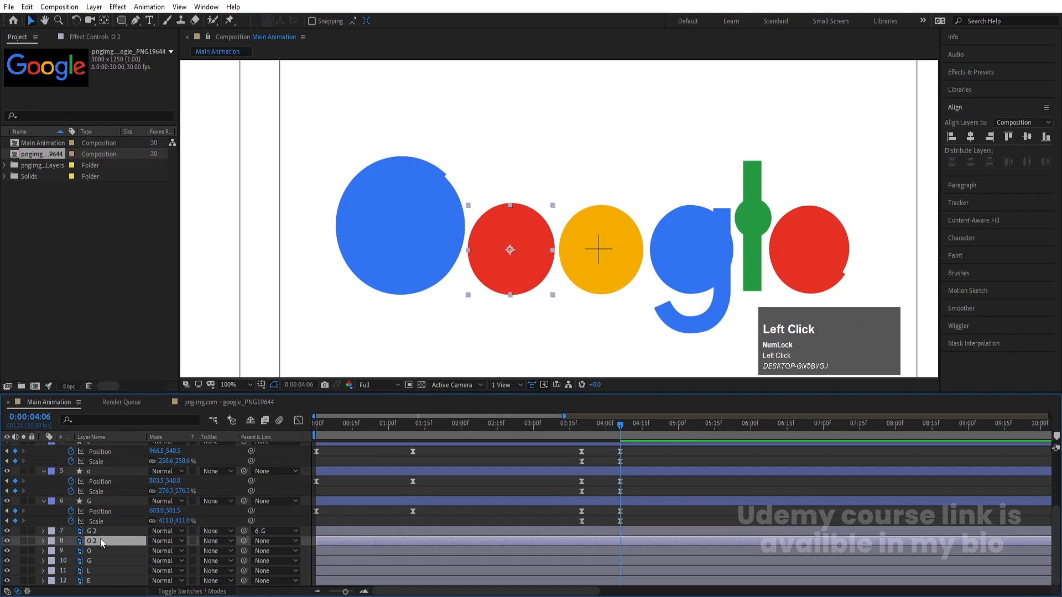
pyautogui.moveTo(242, 541); pyautogui.dragTo(108, 474)
pyautogui.click(94, 550)
pyautogui.moveTo(244, 551); pyautogui.dragTo(92, 536)
pyautogui.scroll(-3, 91, 536)
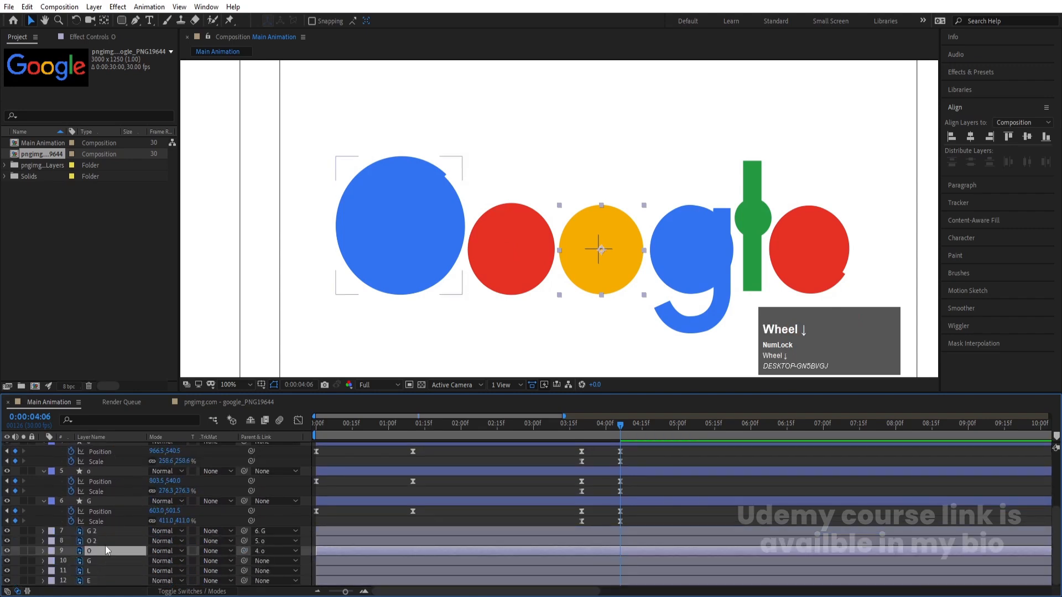
# Parent the lowercase g, L and E letter layers to their matching circle layers 3. g, 2. l and 1. e
pyautogui.click(99, 560)
pyautogui.click(268, 560)
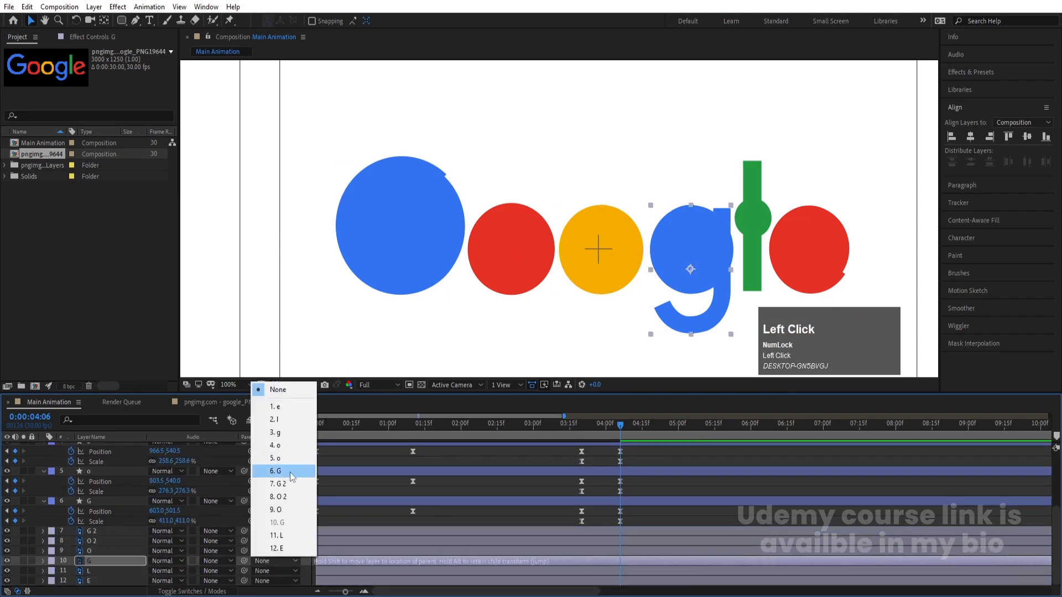
pyautogui.click(285, 434)
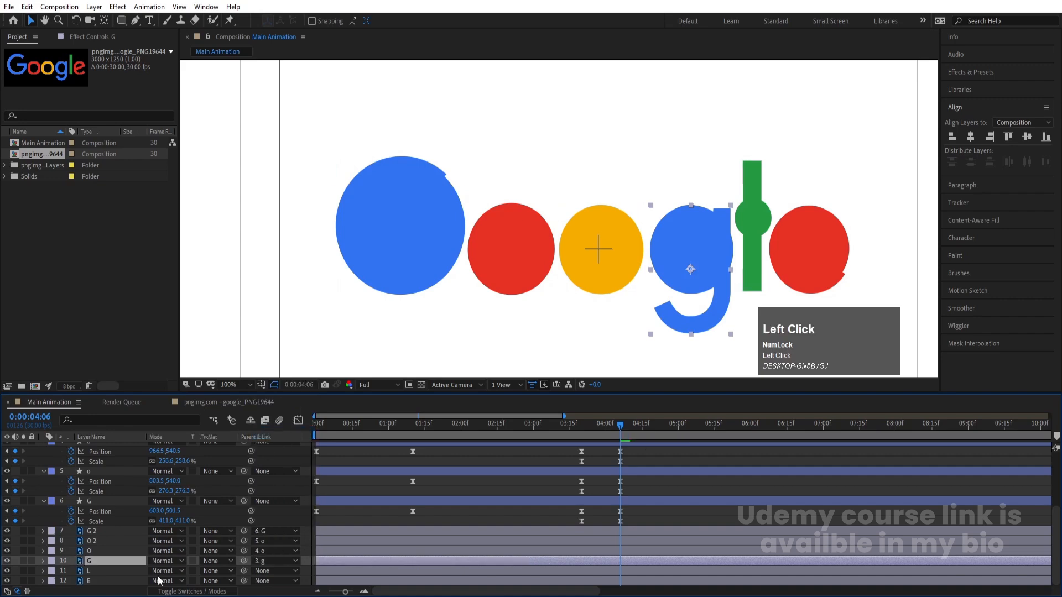
pyautogui.click(110, 572)
pyautogui.click(272, 570)
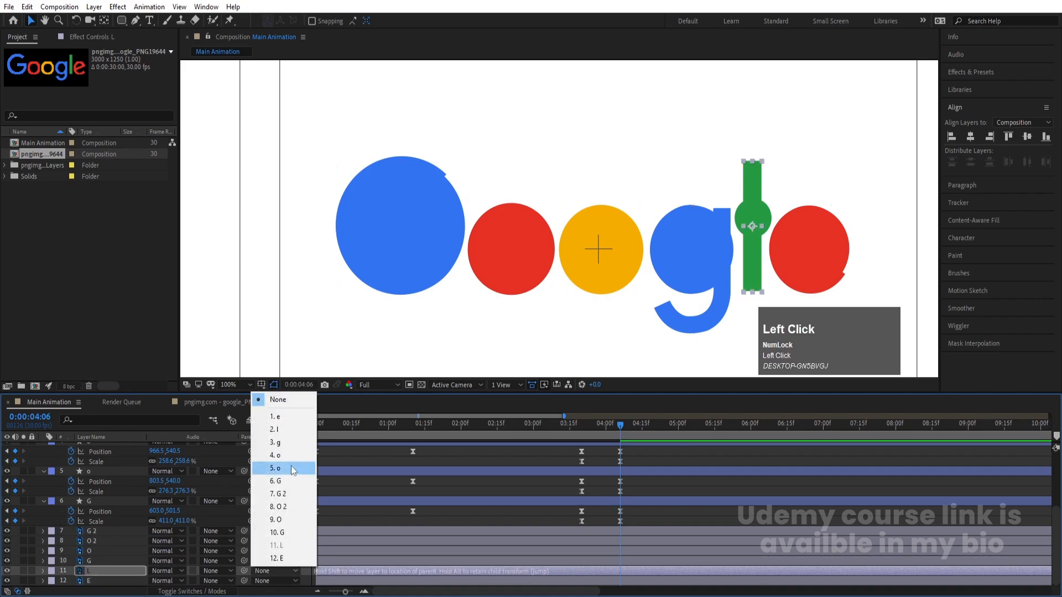
pyautogui.click(291, 465)
pyautogui.click(274, 580)
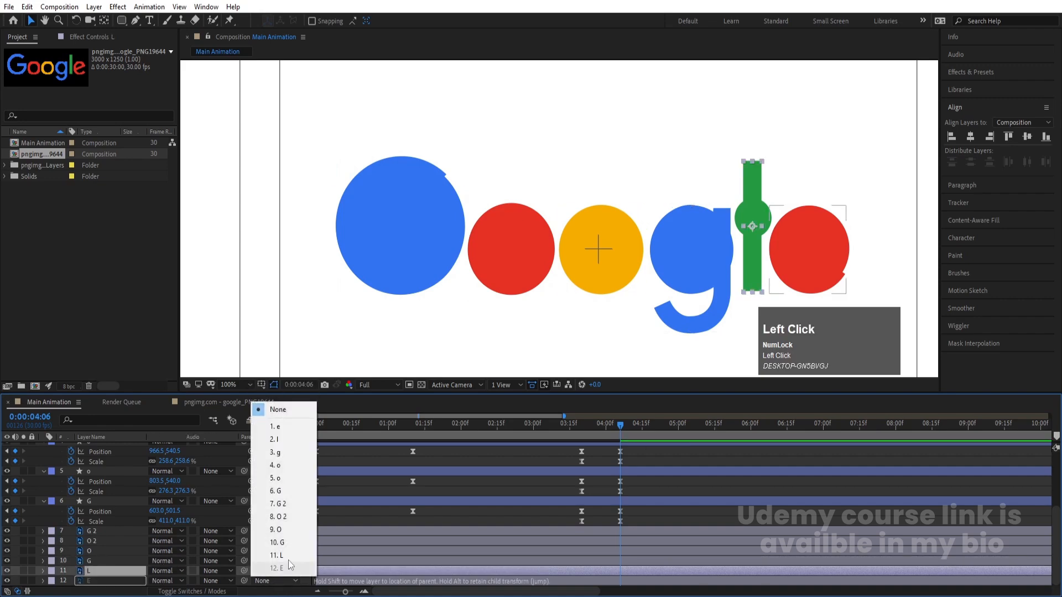
pyautogui.click(268, 426)
# Make all six letter layers start at 0:00:03:20, where the circles begin to spread out
pyautogui.moveTo(605, 436); pyautogui.dragTo(582, 413)
pyautogui.click(580, 501)
pyautogui.scroll(-1, 583, 530)
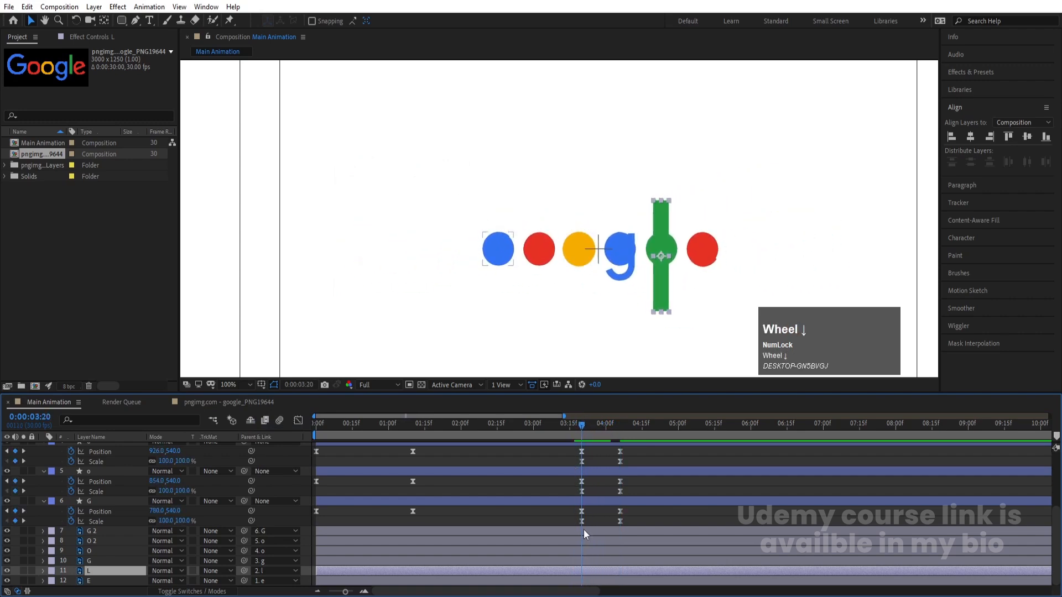
pyautogui.click(122, 533)
pyautogui.keyDown('shift'); pyautogui.click(97, 581); pyautogui.keyUp('shift')
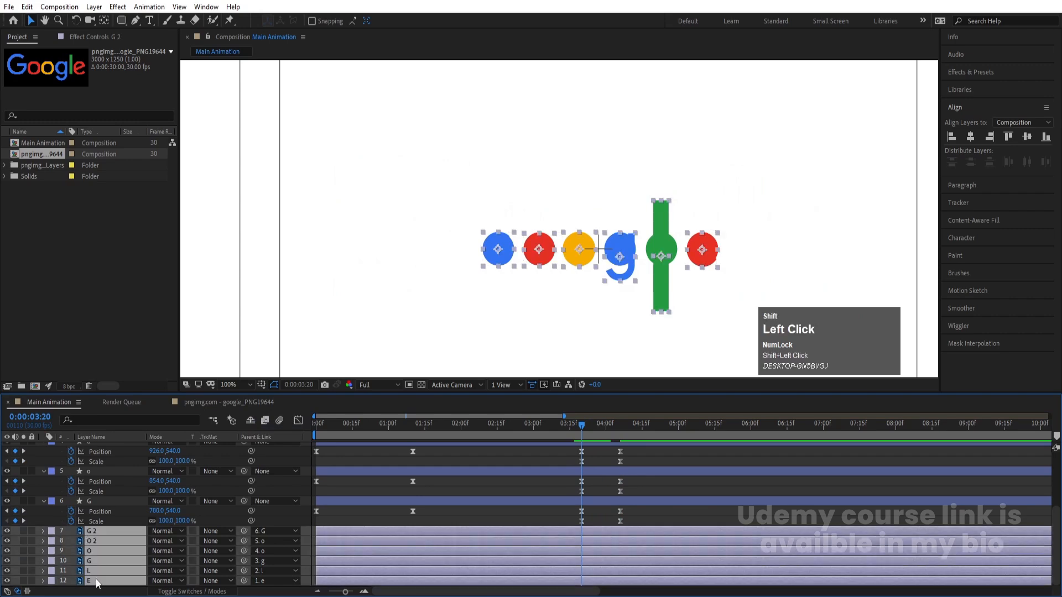
pyautogui.press('[')
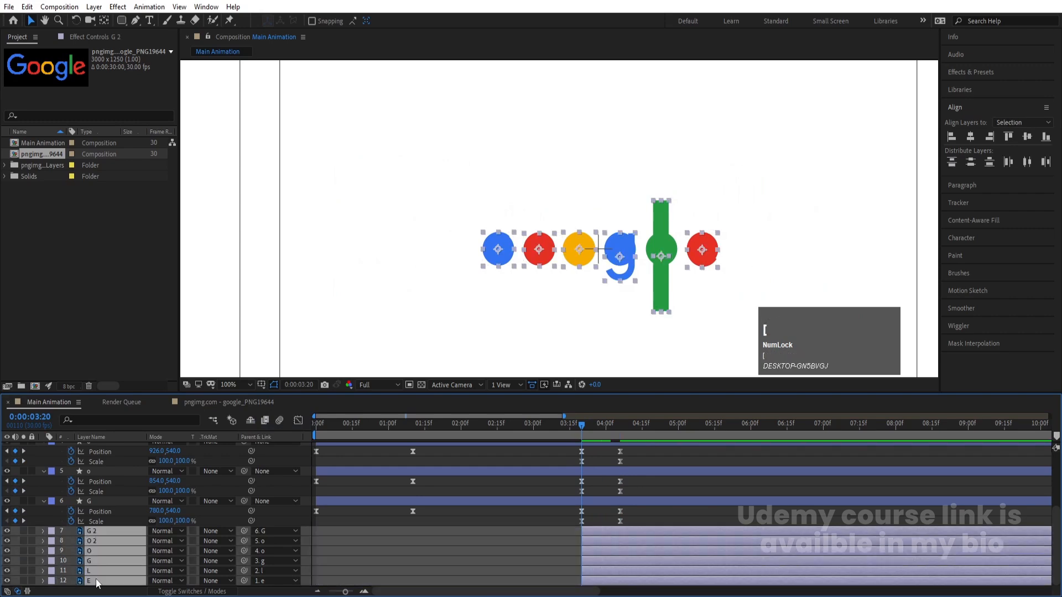
pyautogui.scroll(-1, 92, 530)
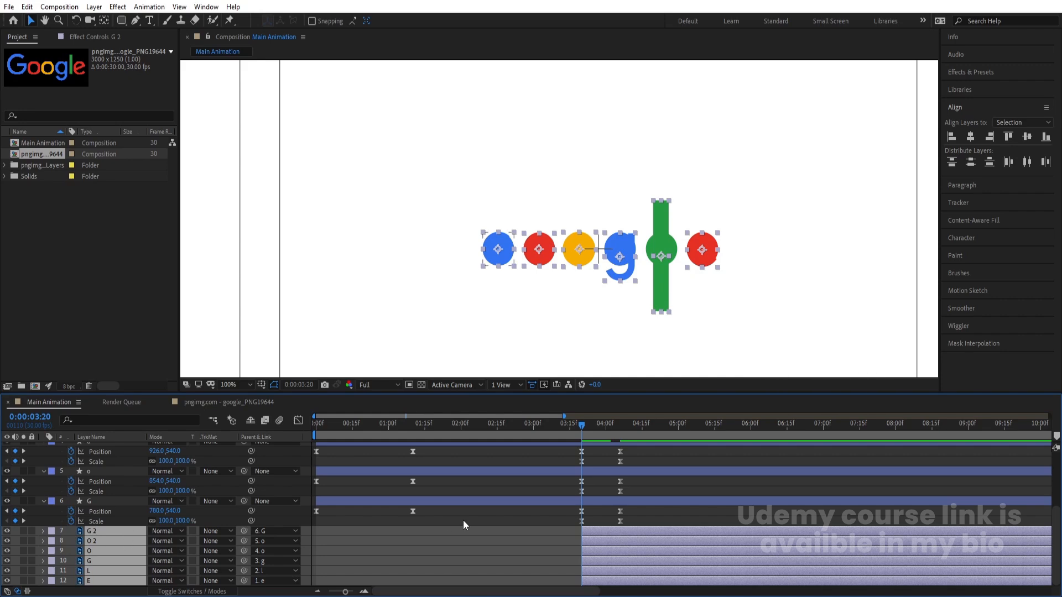
# Reveal the six letter layers' Opacity and move the layers' start to 0:00:03:26
pyautogui.press('t')
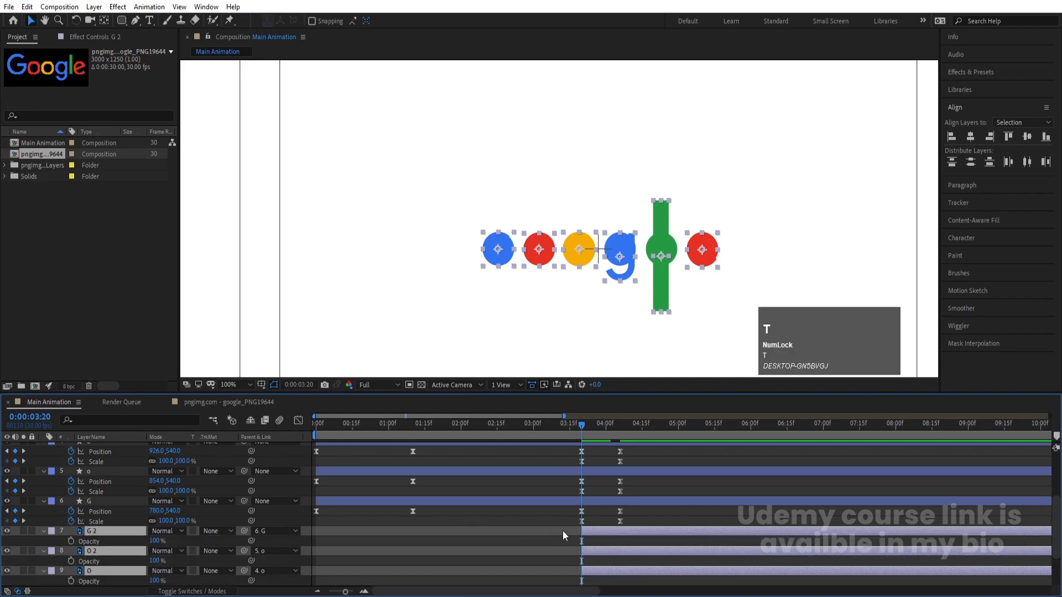
pyautogui.scroll(-2, 751, 526)
pyautogui.scroll(-2, 728, 510)
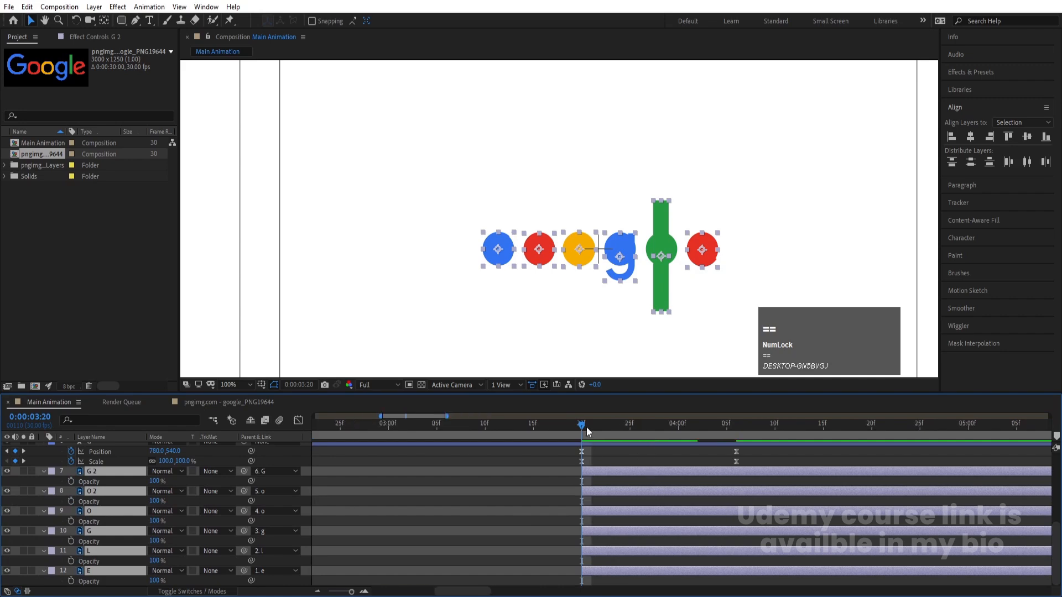
pyautogui.moveTo(588, 427); pyautogui.dragTo(638, 447)
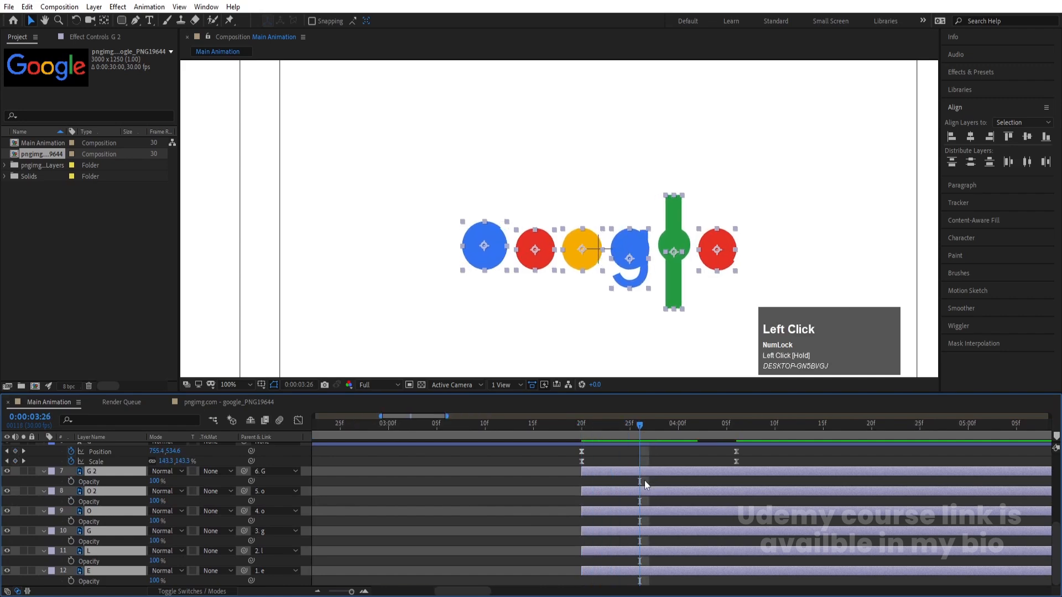
pyautogui.press('[')
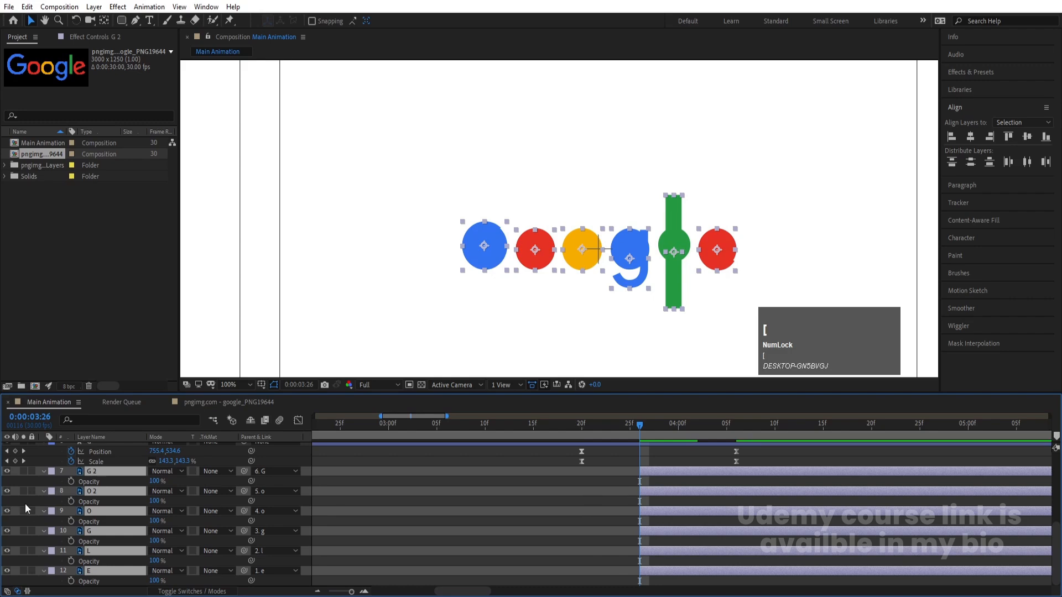
# Keyframe the six letter layers' Opacity from 0% at 0:00:03:27 to 100% at 0:00:04:06 and preview the fade
pyautogui.moveTo(155, 501); pyautogui.dragTo(3, 510)
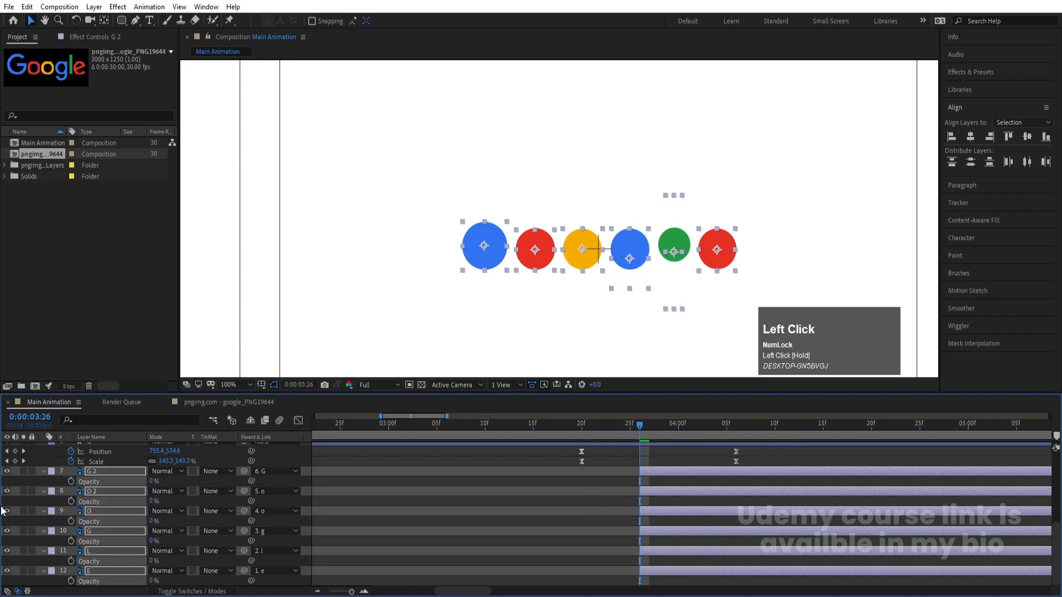
pyautogui.click(71, 481)
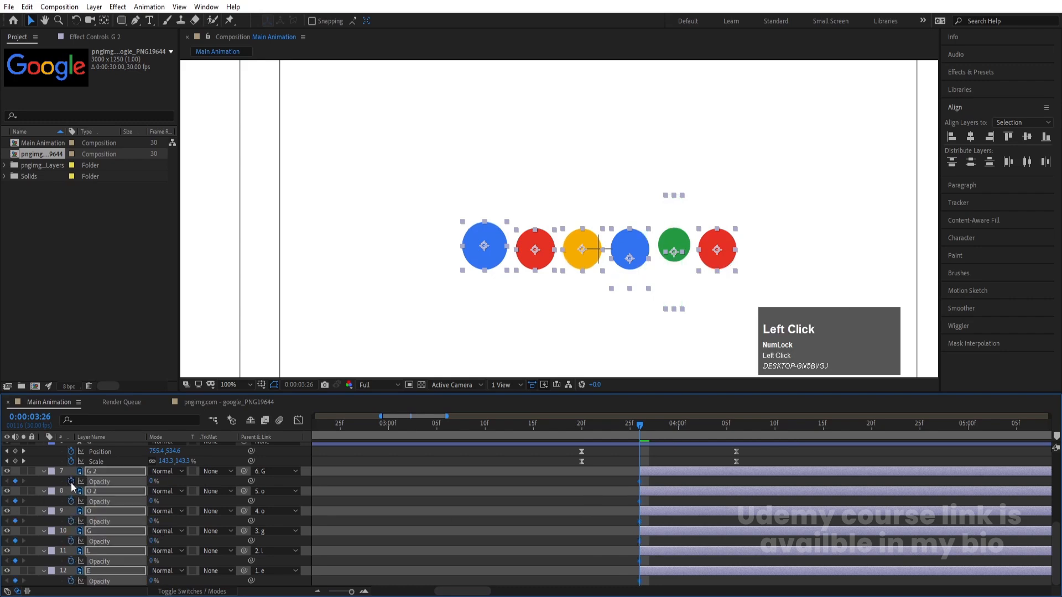
pyautogui.press('k')
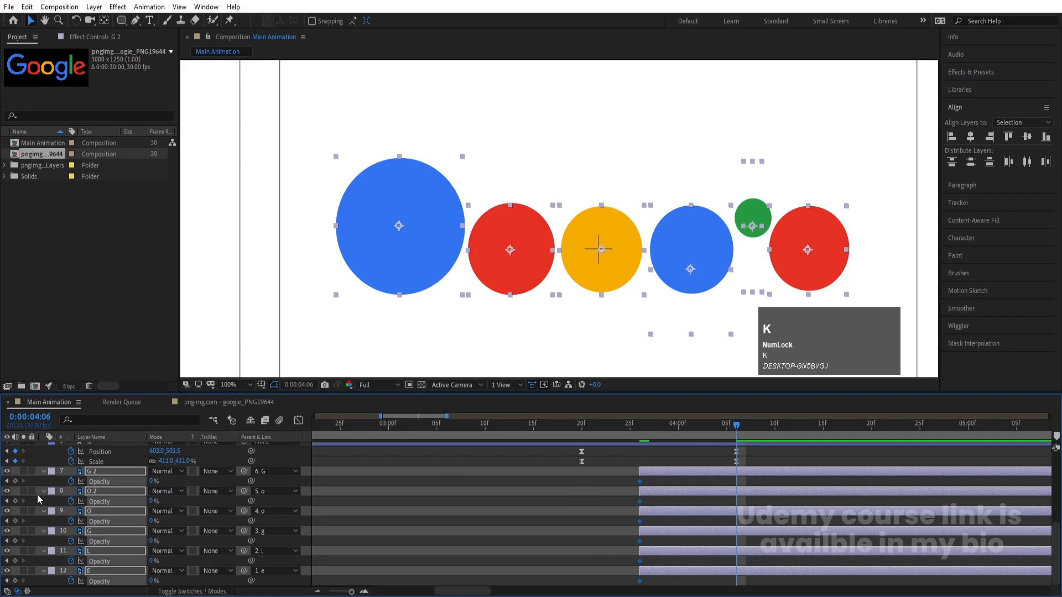
pyautogui.moveTo(156, 485); pyautogui.dragTo(658, 586)
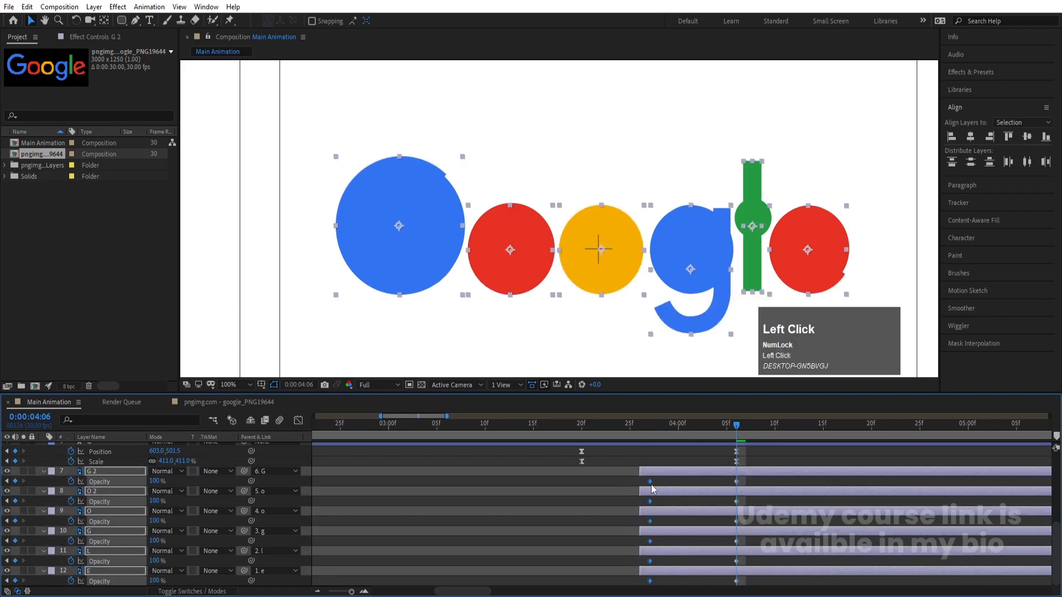
pyautogui.click(648, 425)
pyautogui.press('space')
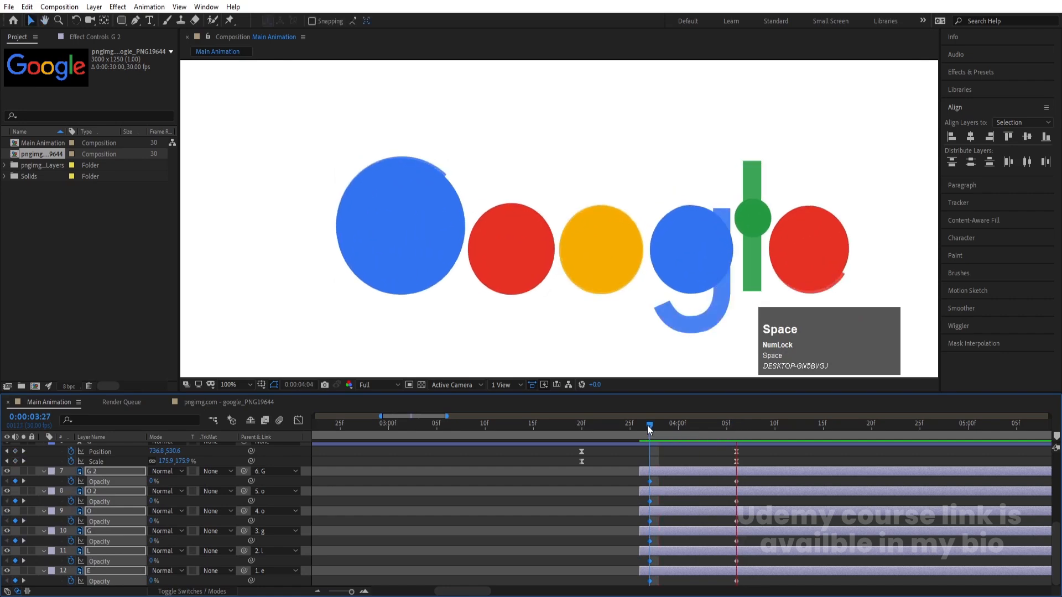
# Move the letters' 100% Opacity keyframes to 0:00:04:01 and apply Easy Ease to all their Opacity keyframes
pyautogui.moveTo(653, 427); pyautogui.dragTo(685, 439)
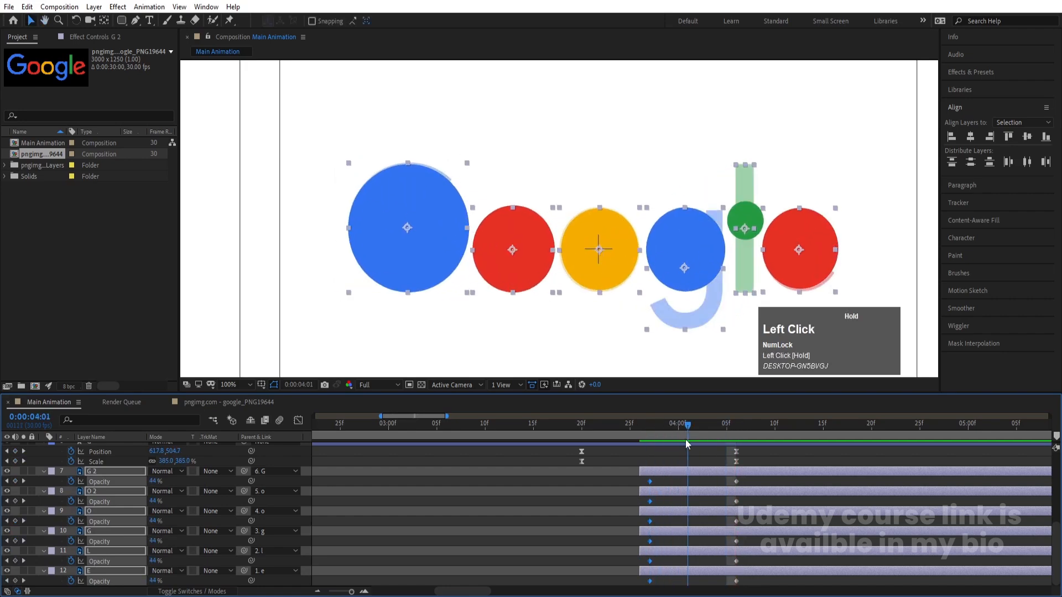
pyautogui.moveTo(723, 479); pyautogui.dragTo(748, 581)
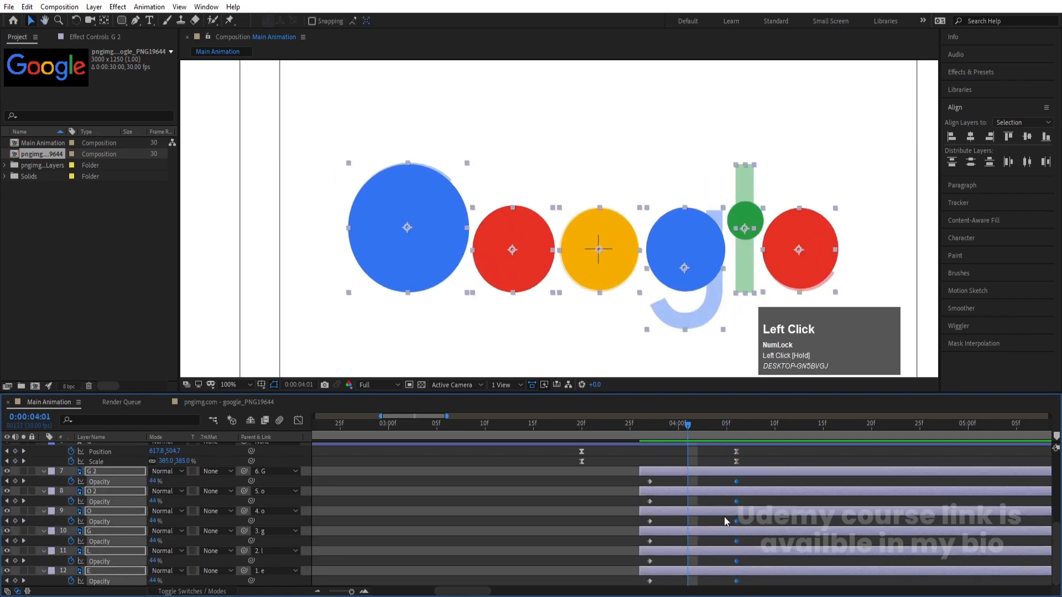
pyautogui.moveTo(737, 484); pyautogui.dragTo(689, 504)
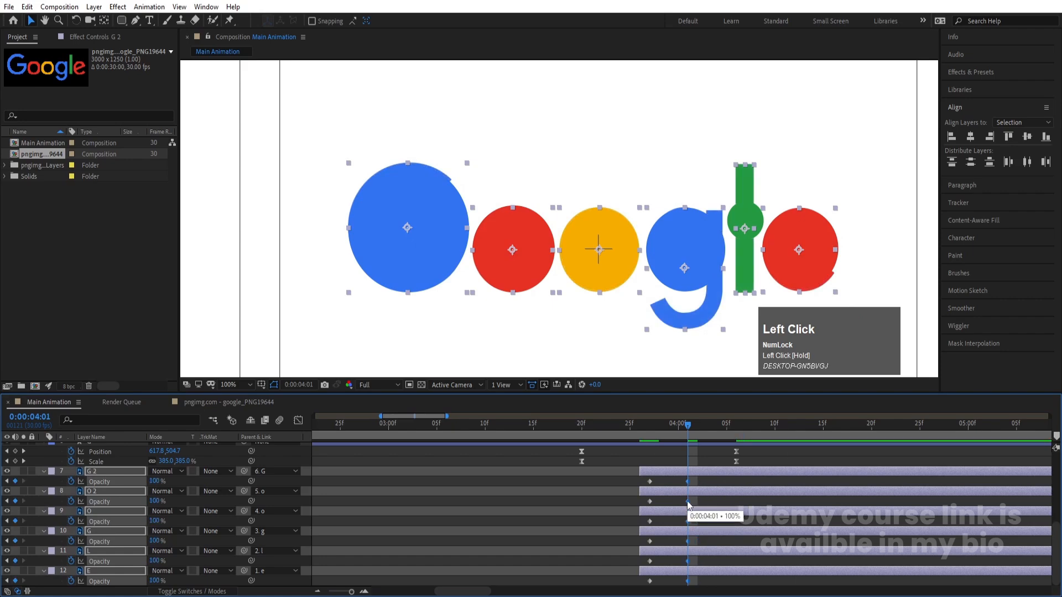
pyautogui.press('j')
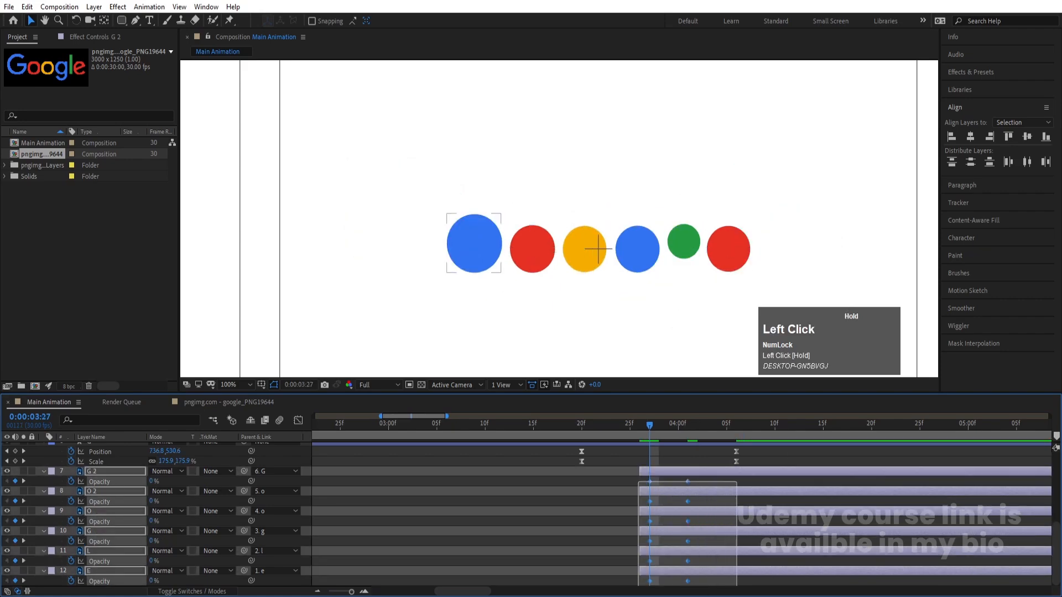
pyautogui.press('F9')
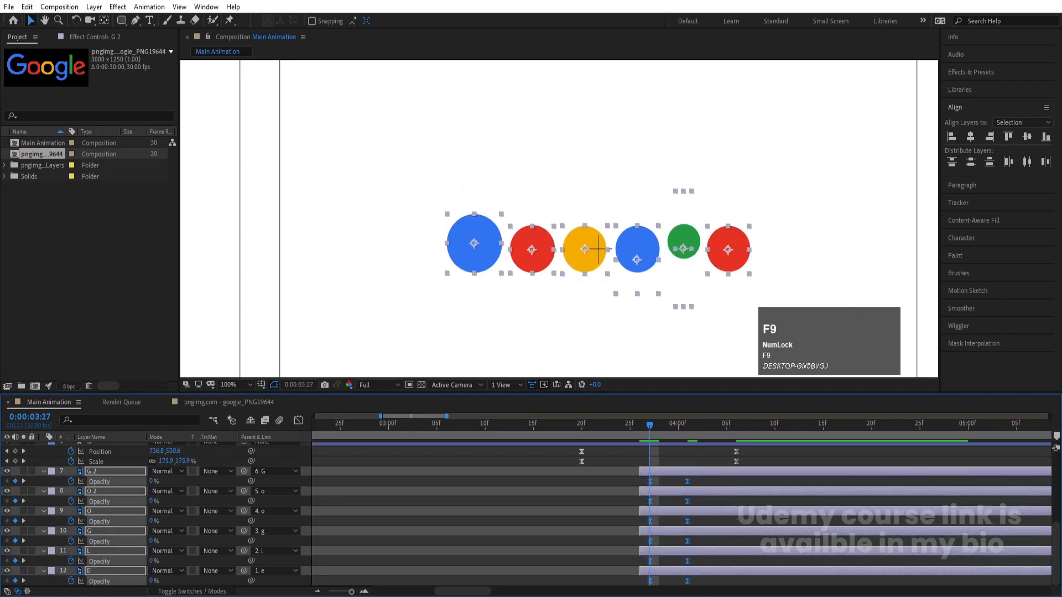
# Play back the letters' fade-in over the circles from 0:00:03:27
pyautogui.click(650, 429)
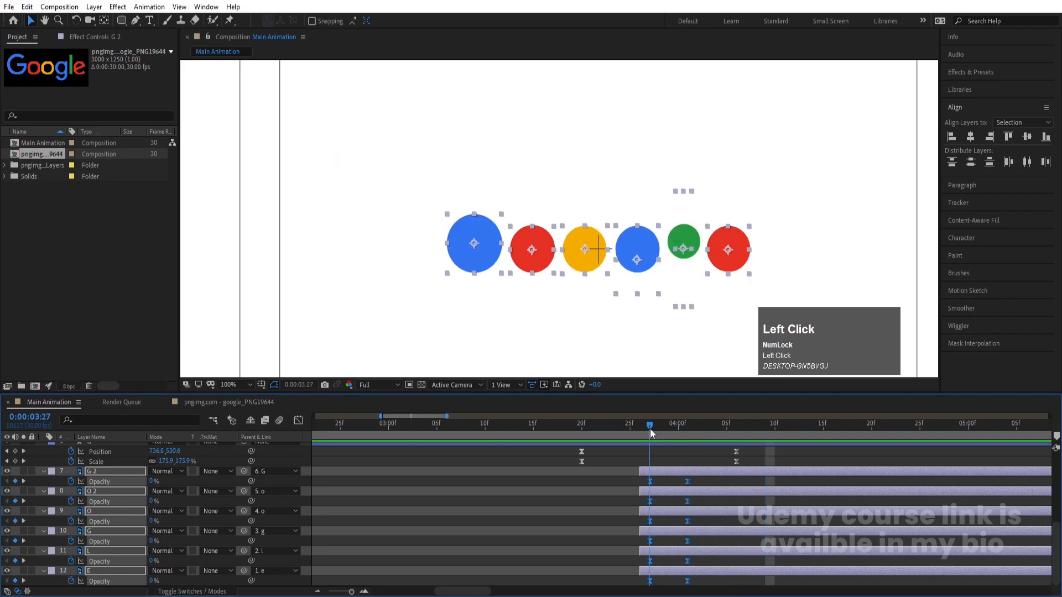
pyautogui.press('space')
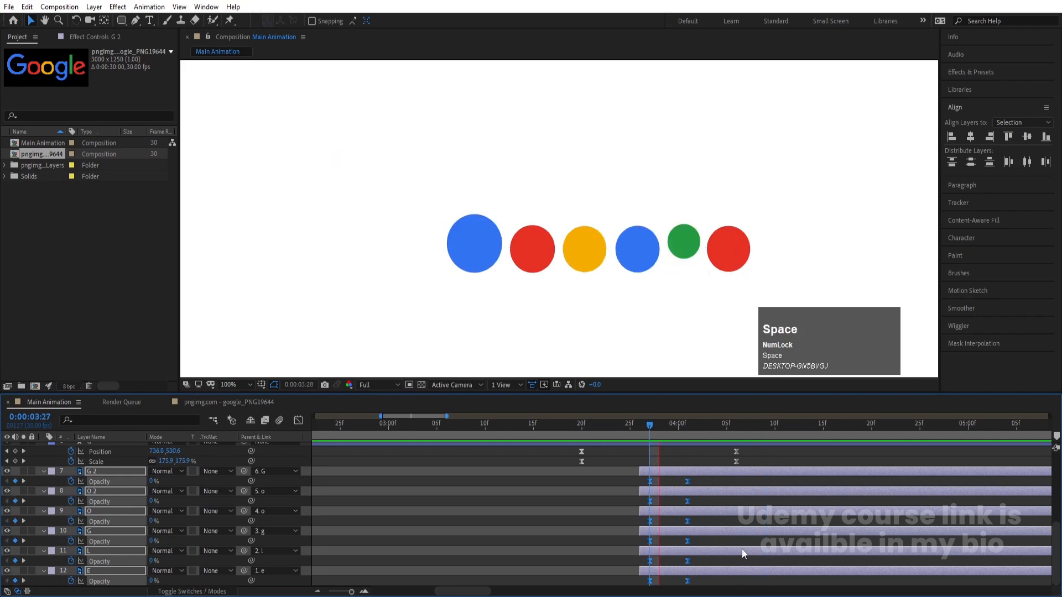
pyautogui.click(648, 431)
pyautogui.scroll(-3, 652, 520)
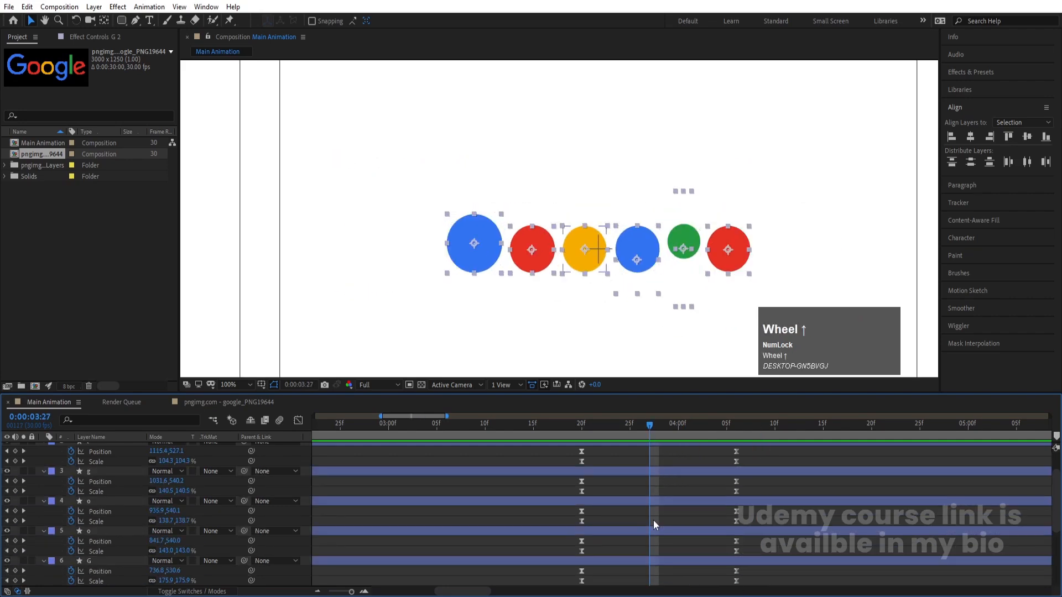
pyautogui.press('space')
pyautogui.press('space')
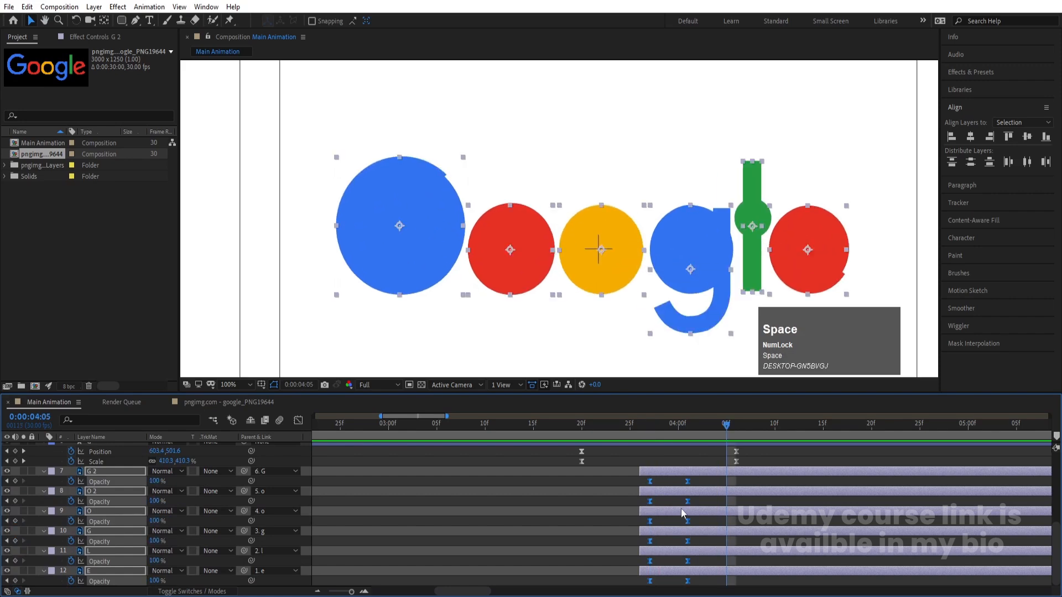
# Add a 100% Opacity keyframe at 0:00:03:27 to all six circle layers
pyautogui.press('j')
pyautogui.press('j')
pyautogui.scroll(2, 669, 514)
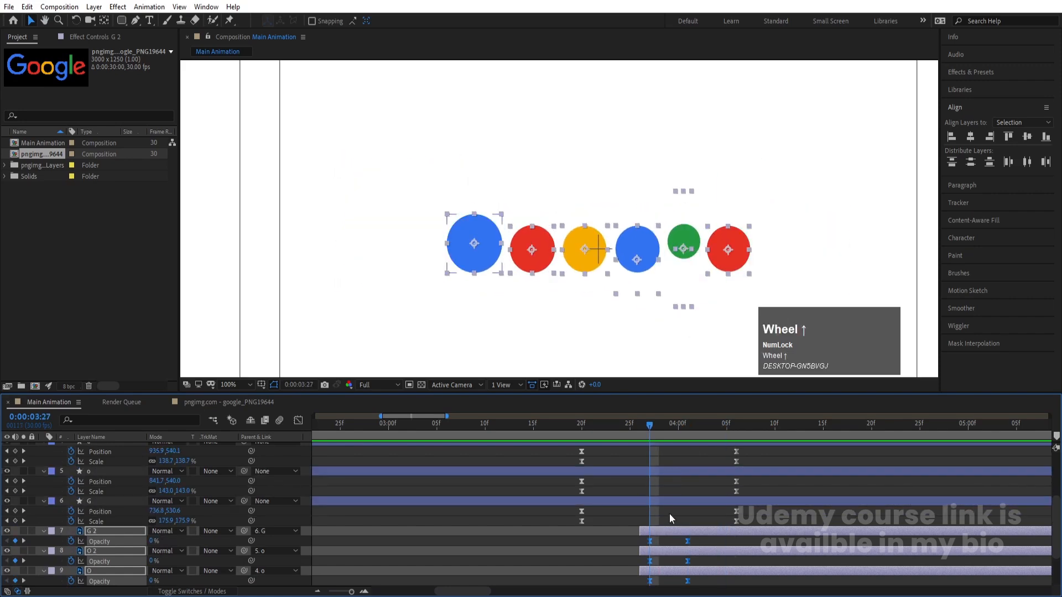
pyautogui.click(663, 503)
pyautogui.scroll(3, 662, 506)
pyautogui.keyDown('shift'); pyautogui.click(658, 449); pyautogui.keyUp('shift')
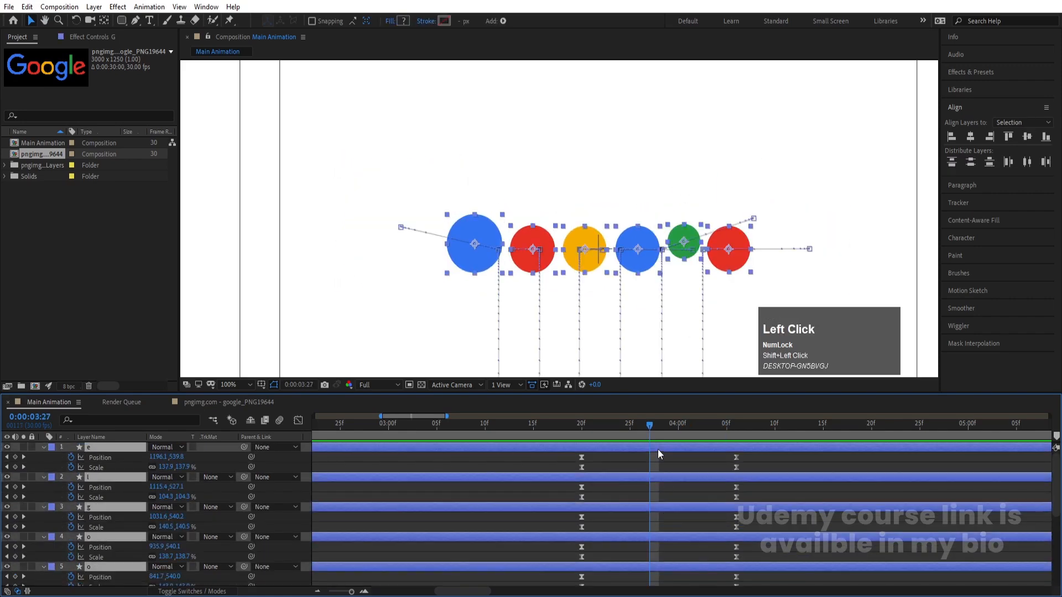
pyautogui.press('t')
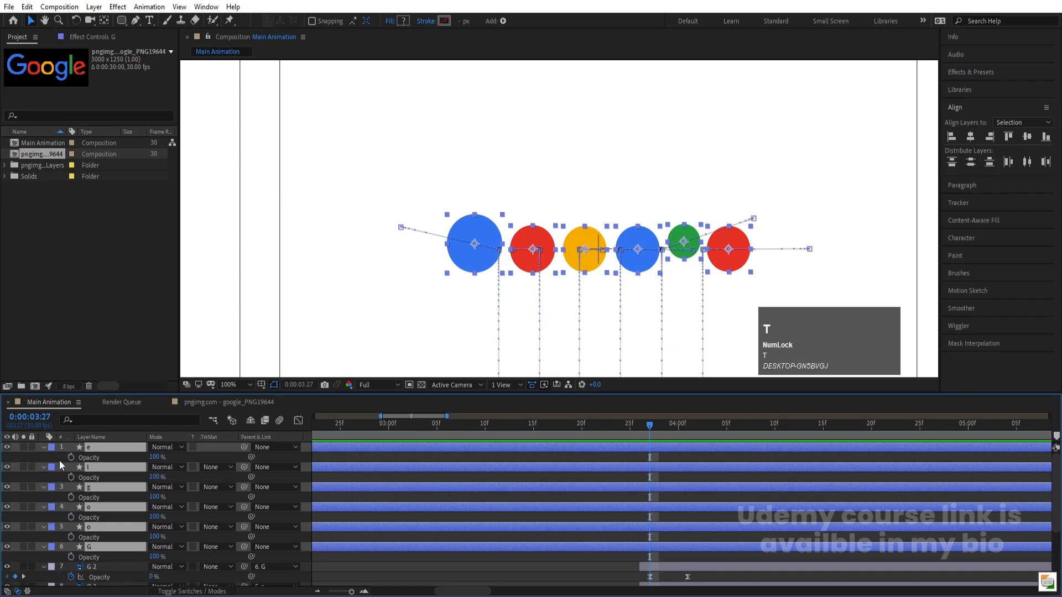
pyautogui.click(73, 458)
# Set the circle layers' Opacity to 0% at 0:00:04:01 and apply Easy Ease to their Opacity keyframes
pyautogui.press('k')
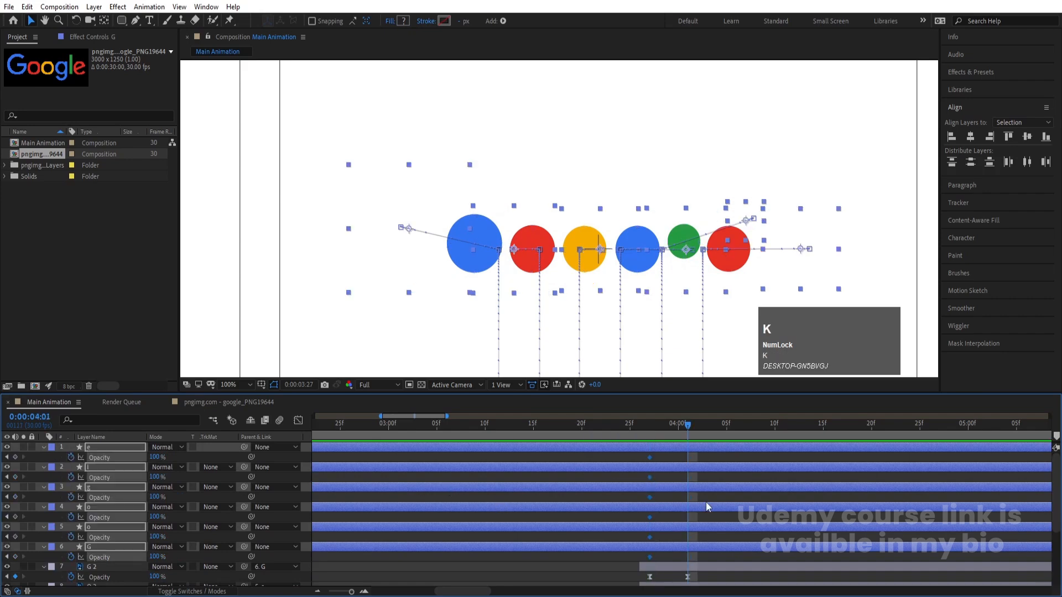
pyautogui.moveTo(160, 458); pyautogui.dragTo(22, 481)
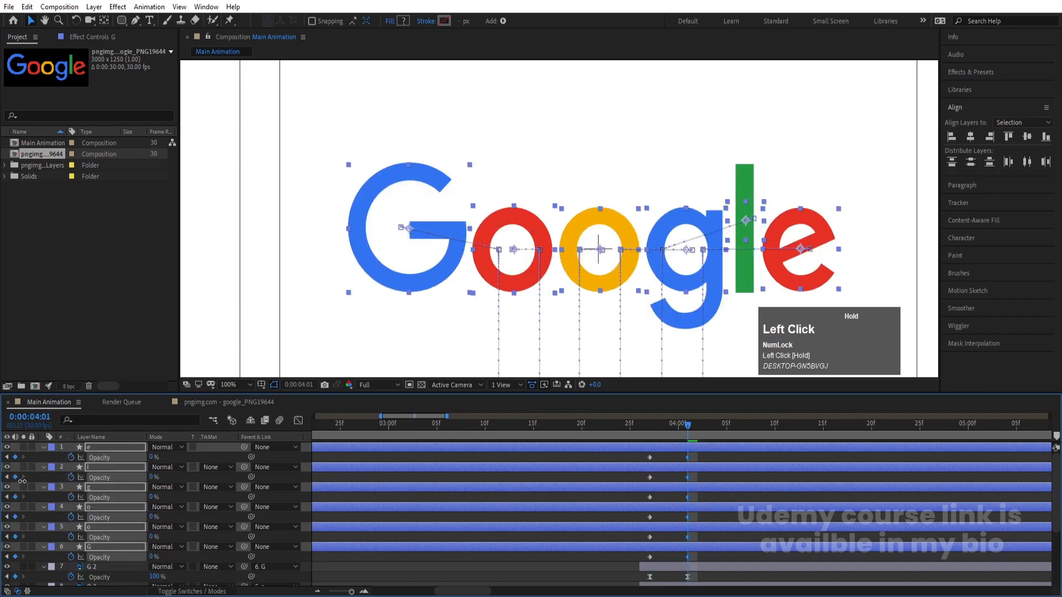
pyautogui.moveTo(718, 559); pyautogui.dragTo(579, 434)
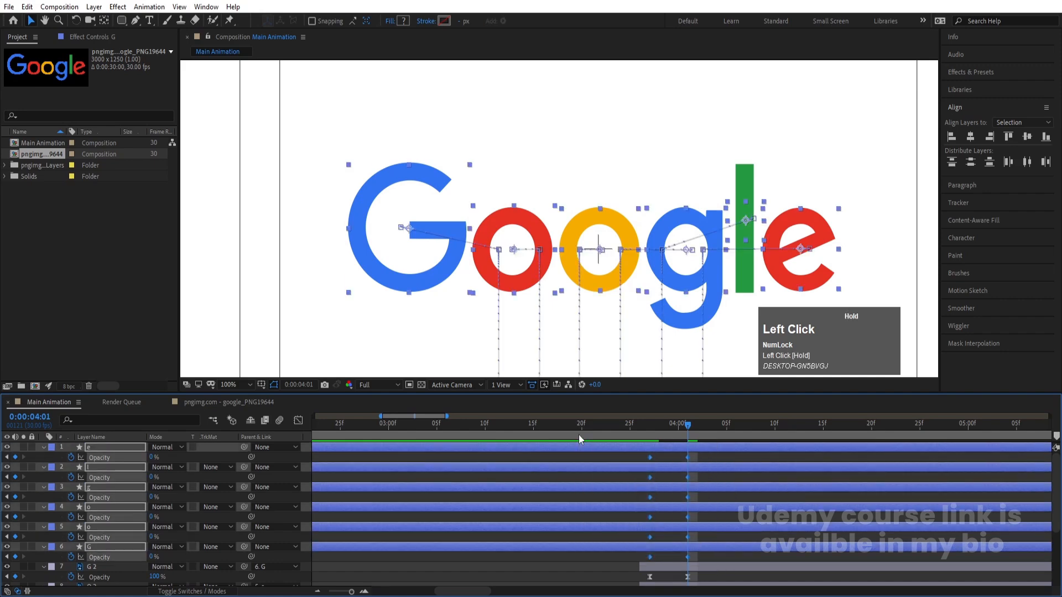
pyautogui.press('F9')
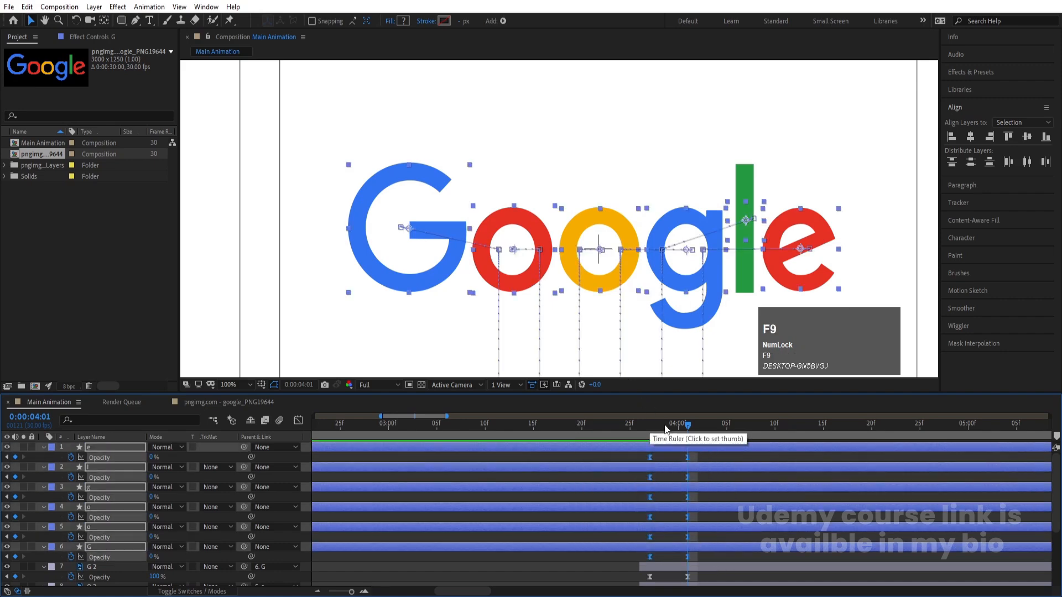
# Play back the transition from circles to letters starting at 0:00:03:26
pyautogui.click(646, 423)
pyautogui.press('space')
pyautogui.press('space')
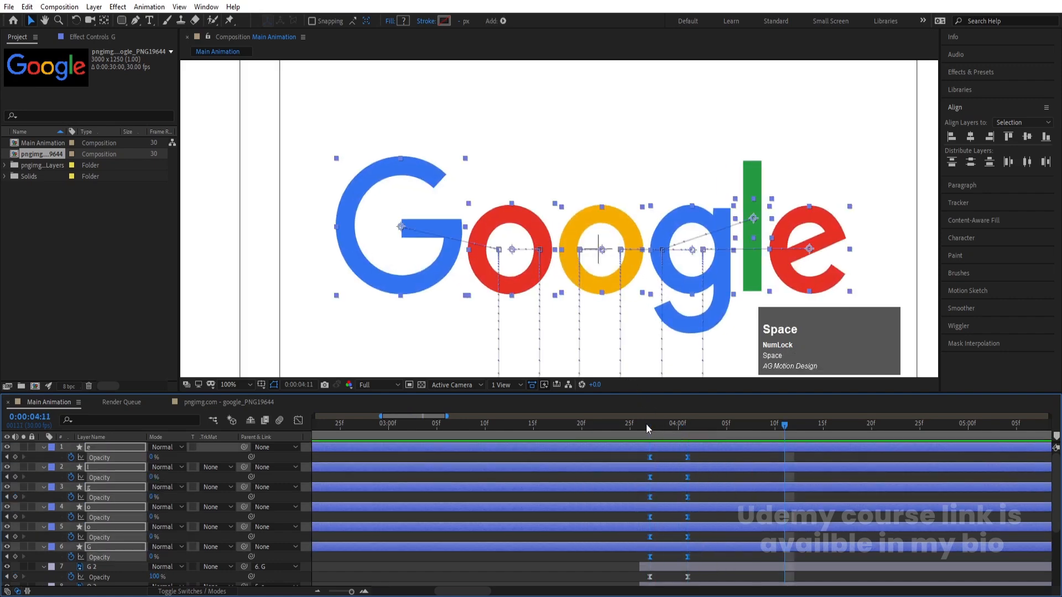
pyautogui.press('-')
pyautogui.press('-')
pyautogui.press('space')
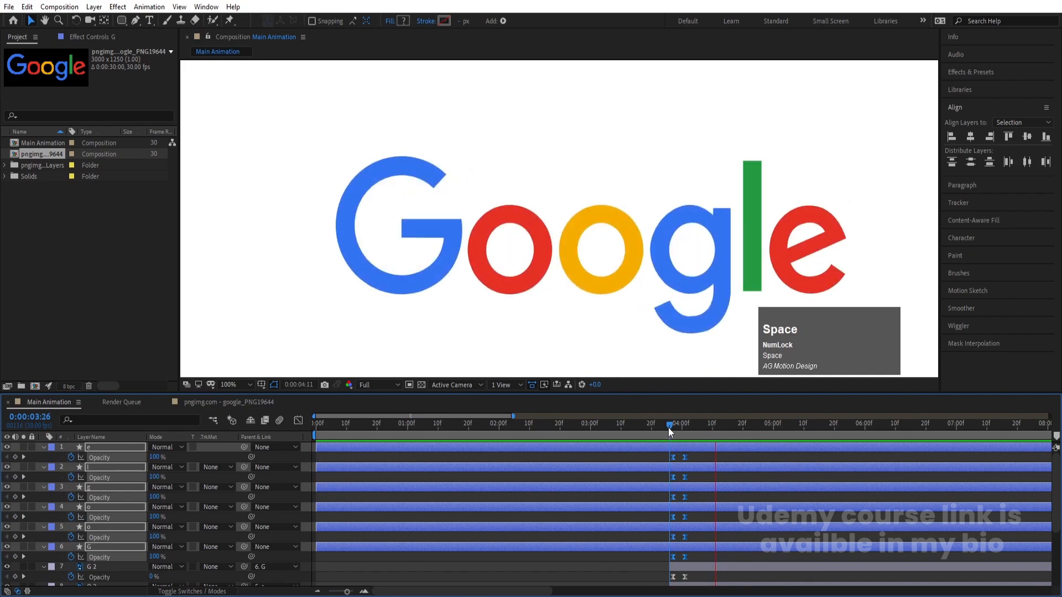
pyautogui.press('space')
pyautogui.press('-')
pyautogui.press('-')
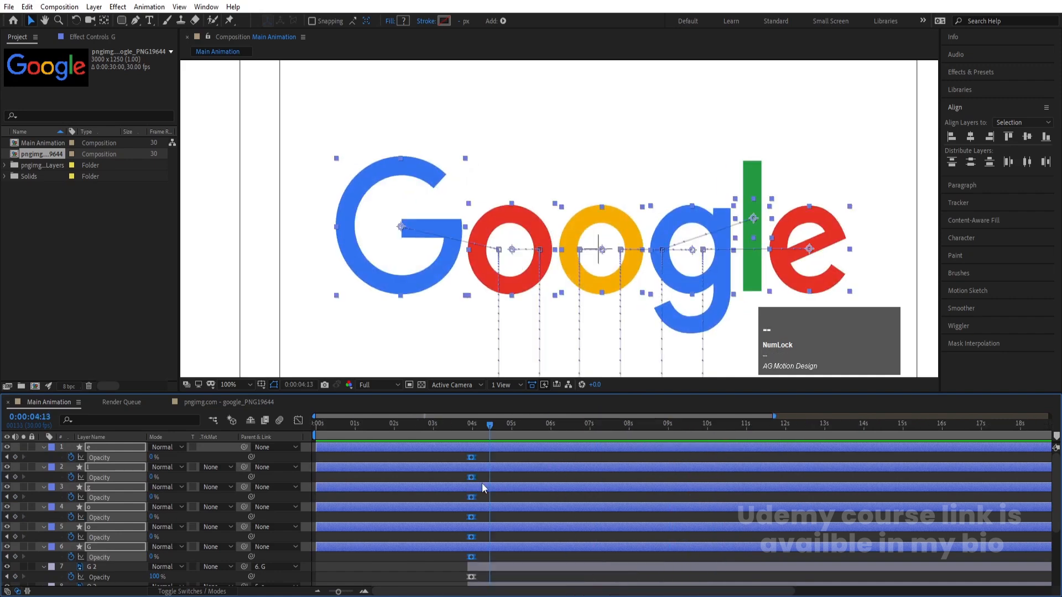
# Collapse the properties of all layers and enable motion blur for all twelve layers
pyautogui.click(366, 456)
pyautogui.press('u')
pyautogui.press('u')
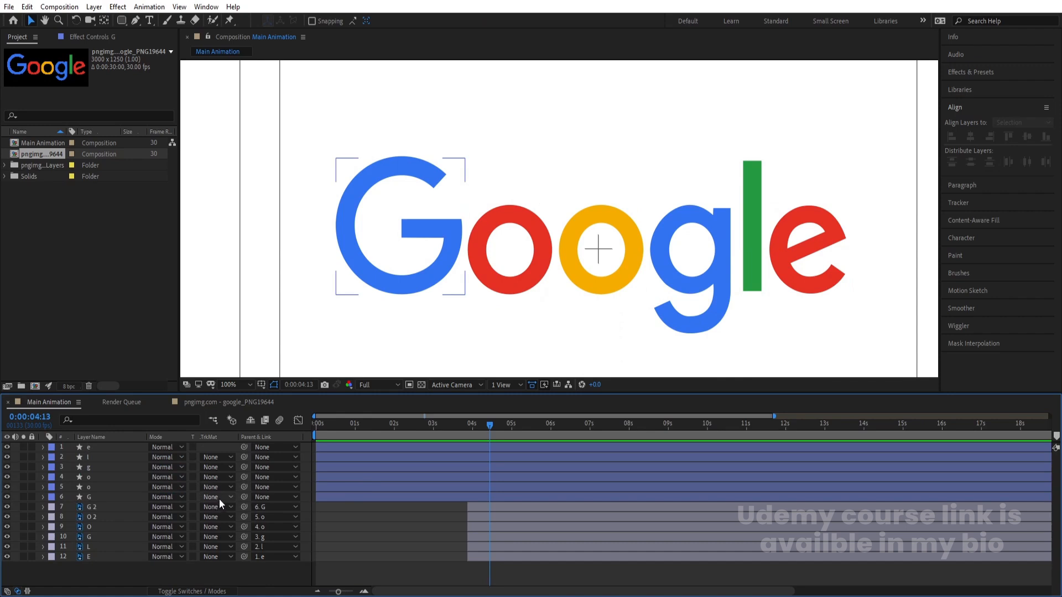
pyautogui.press('F4')
pyautogui.hotkey('ctrl', 'a')
pyautogui.click(194, 447)
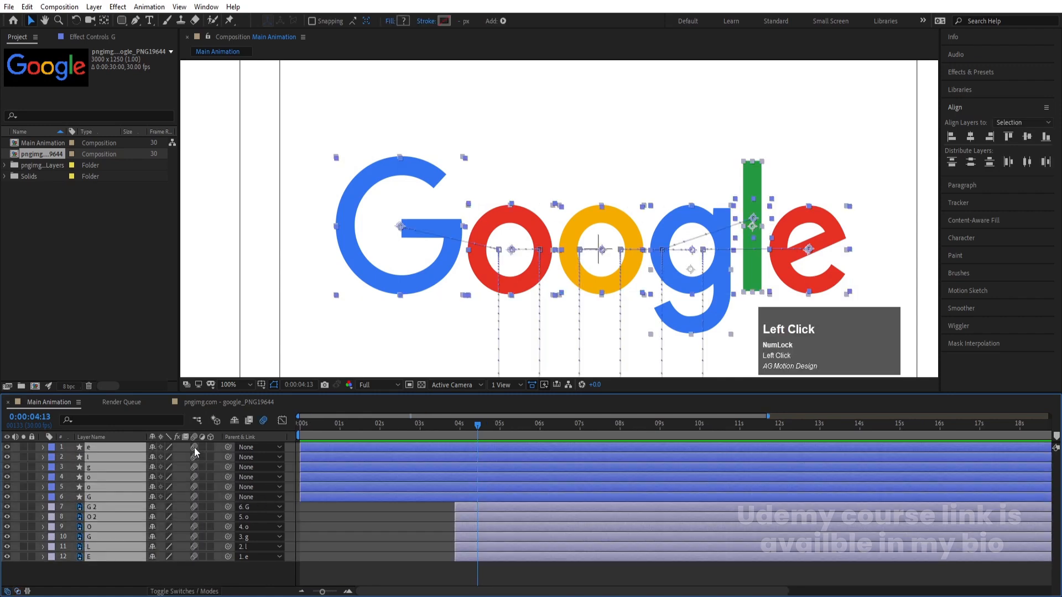
# Fit the composition in the viewer, play the whole animation from the start and deselect all layers
pyautogui.moveTo(319, 429); pyautogui.dragTo(218, 427)
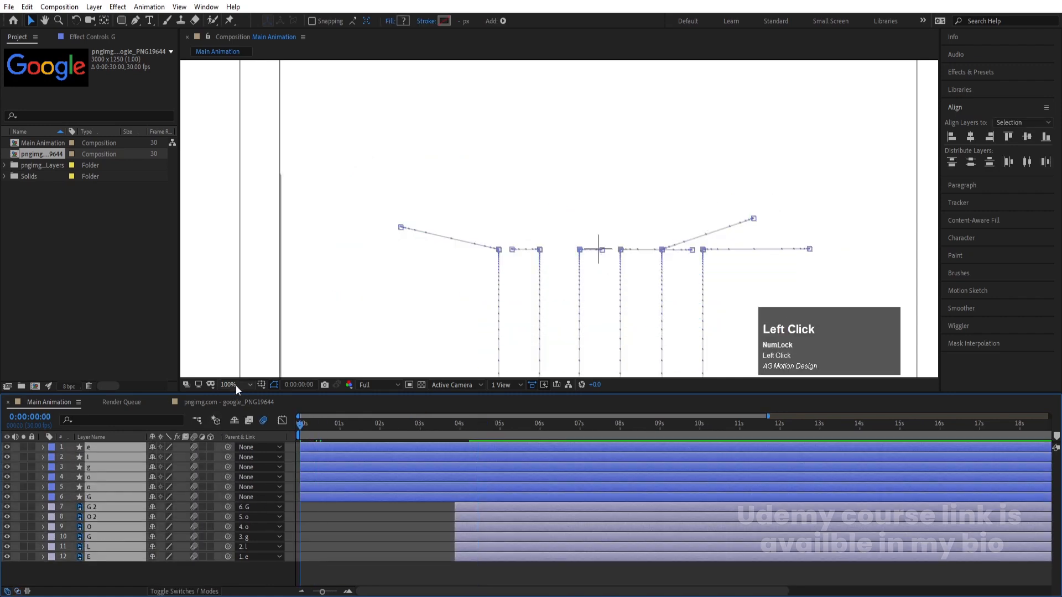
pyautogui.click(235, 385)
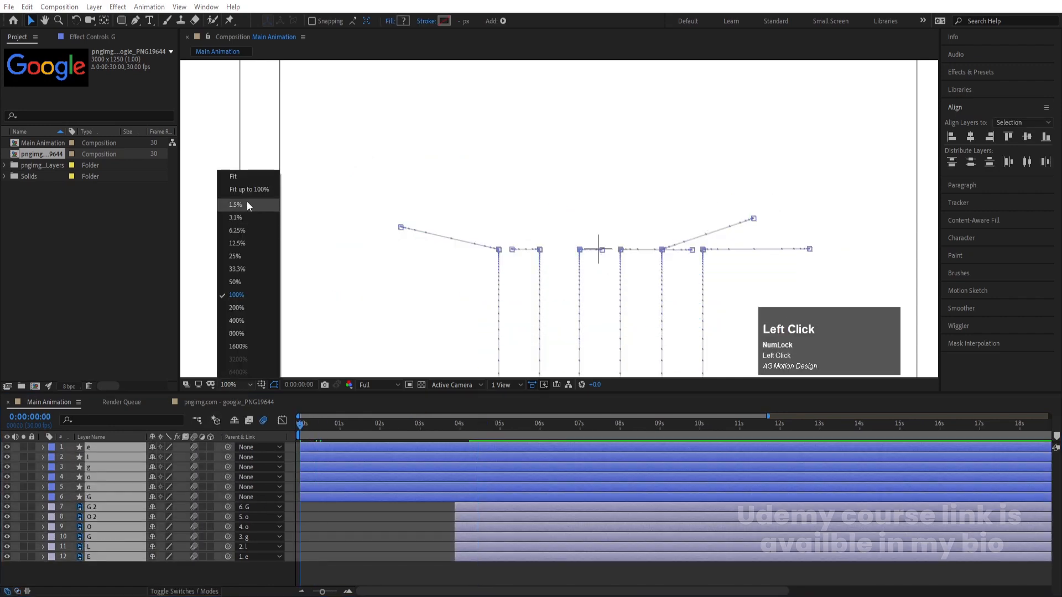
pyautogui.click(244, 176)
pyautogui.press('space')
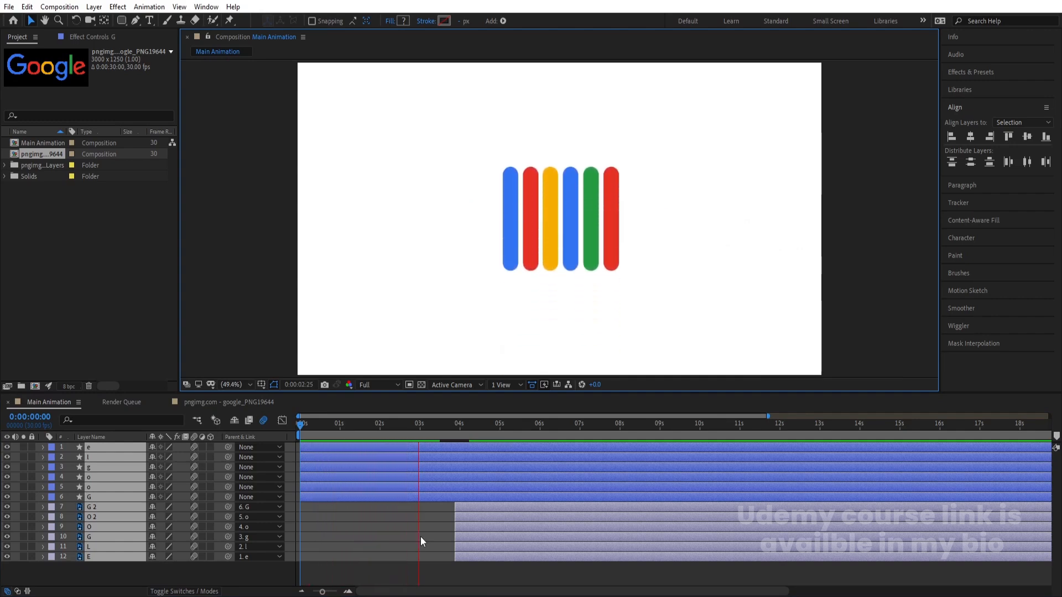
pyautogui.press('space')
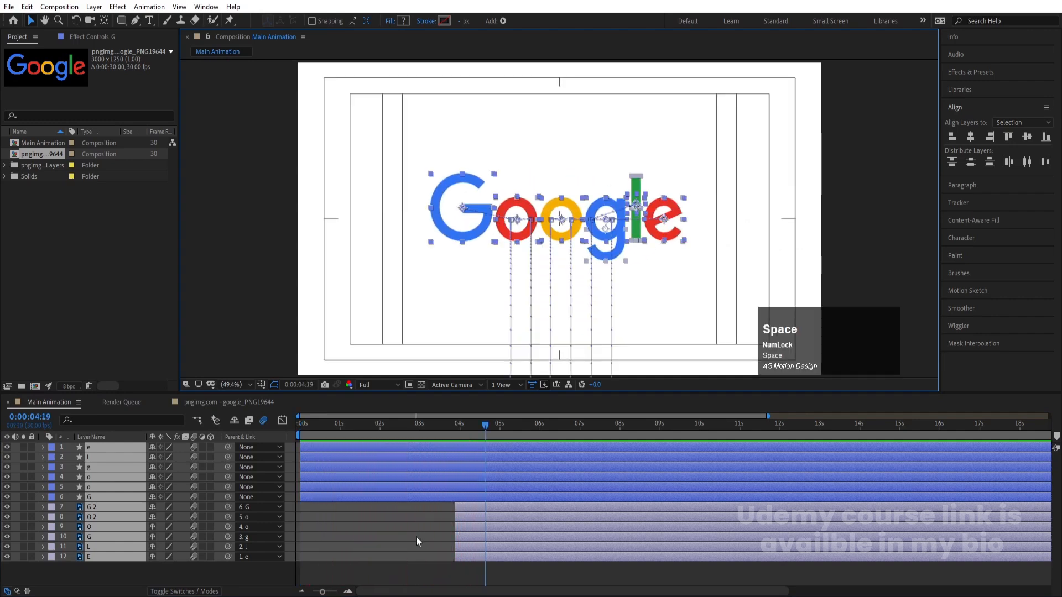
pyautogui.click(384, 540)
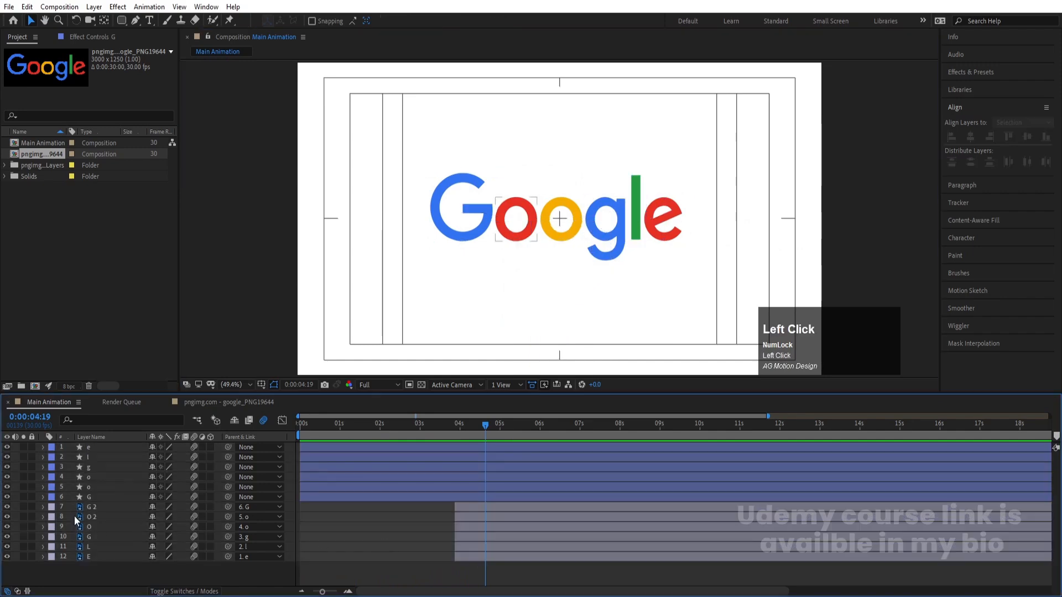
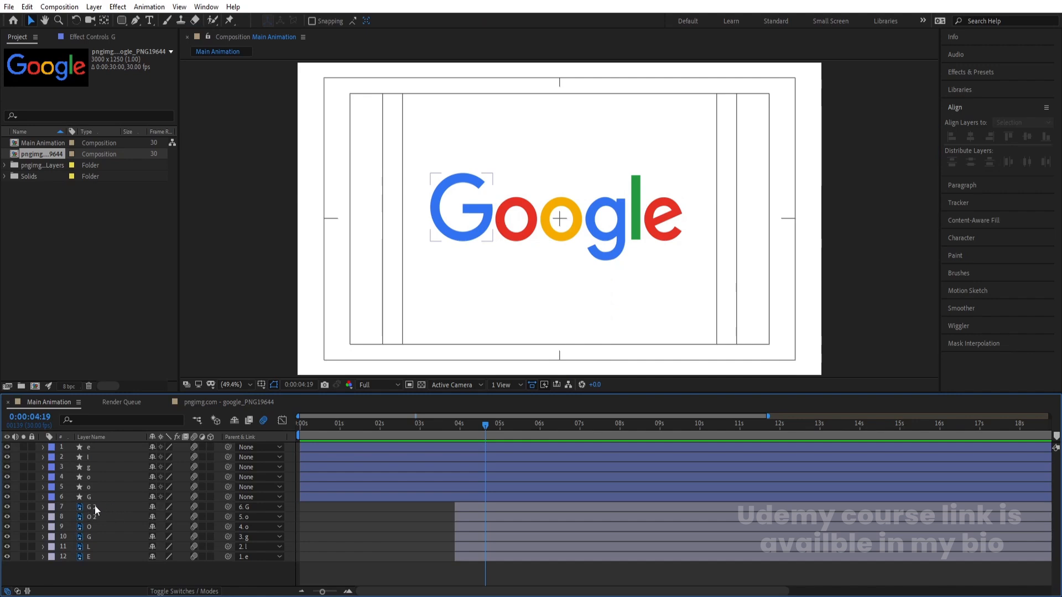
# Pre-compose the blue G circle layer together with its G letter layer into a composition named G
pyautogui.click(94, 506)
pyautogui.keyDown('shift'); pyautogui.click(92, 499); pyautogui.keyUp('shift')
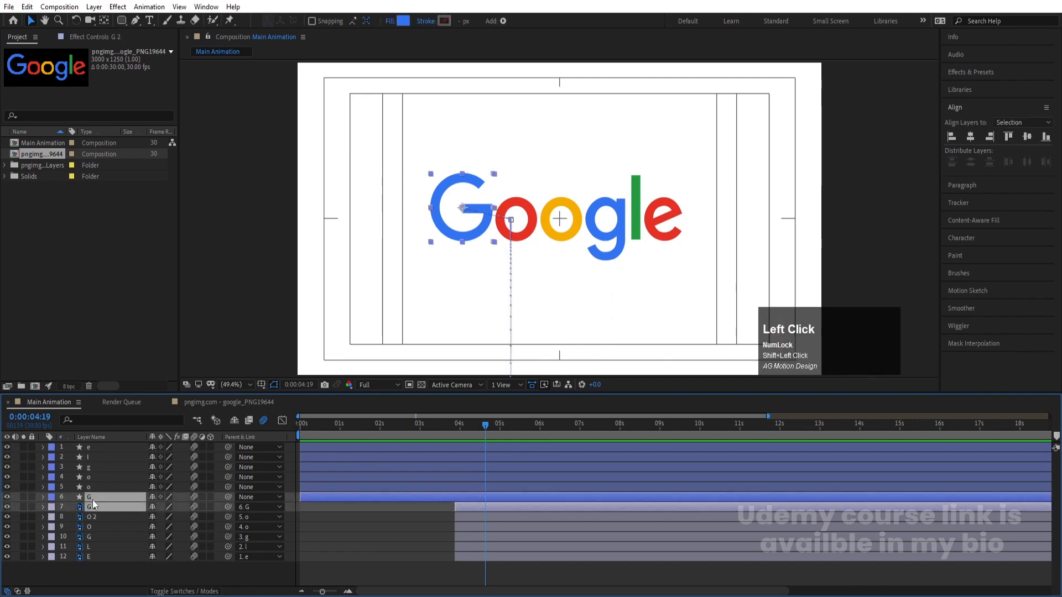
pyautogui.hotkey('ctrl', 'shift', 'c')
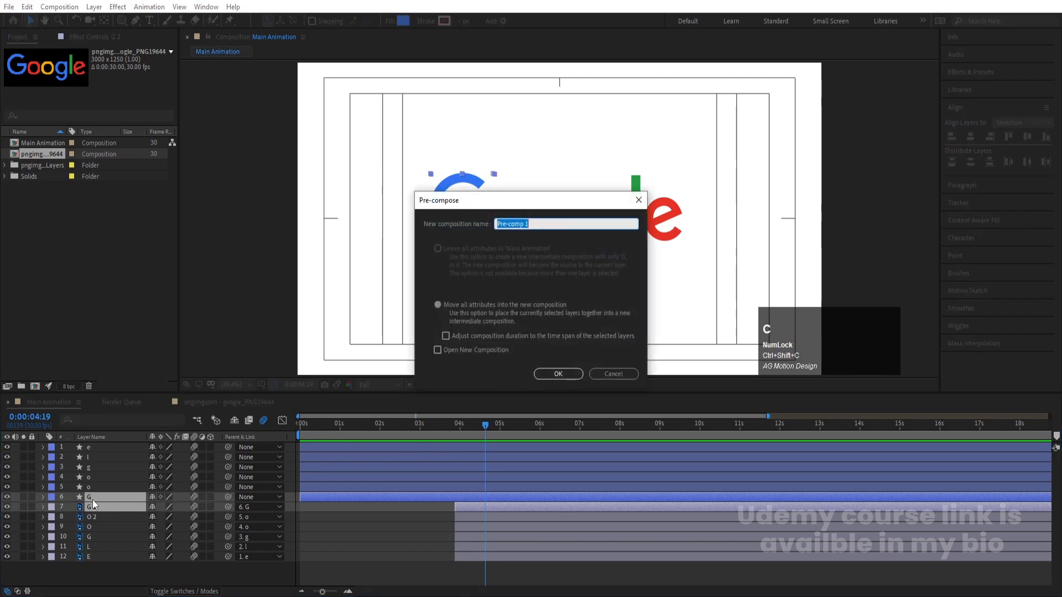
pyautogui.write('G')
pyautogui.press('Return')
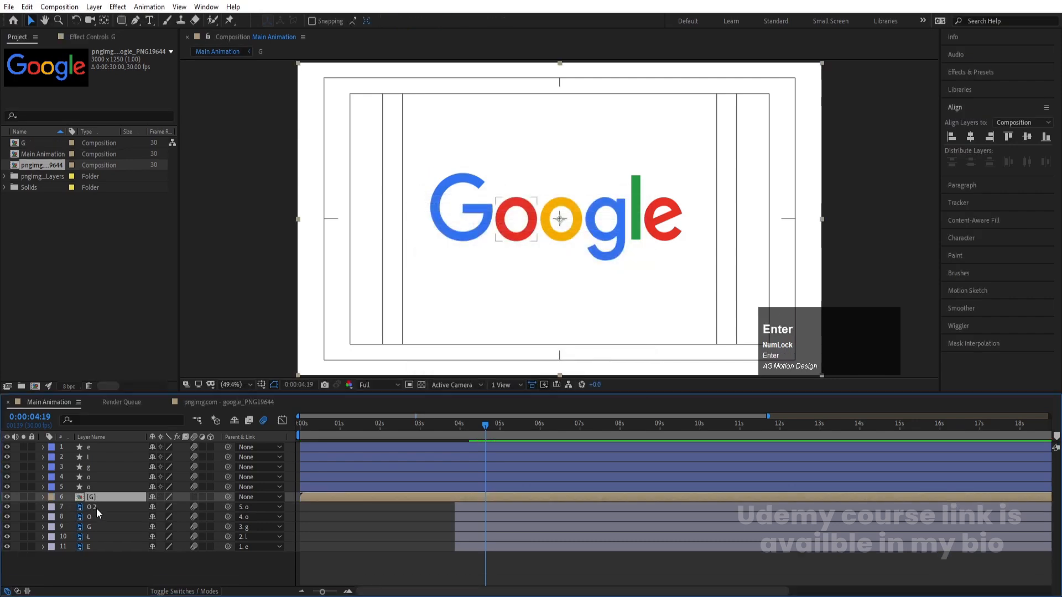
# Pre-compose the red o circle layer together with the O 2 letter layer into a composition named O
pyautogui.click(94, 506)
pyautogui.keyDown('ctrl'); pyautogui.click(95, 487); pyautogui.keyUp('ctrl')
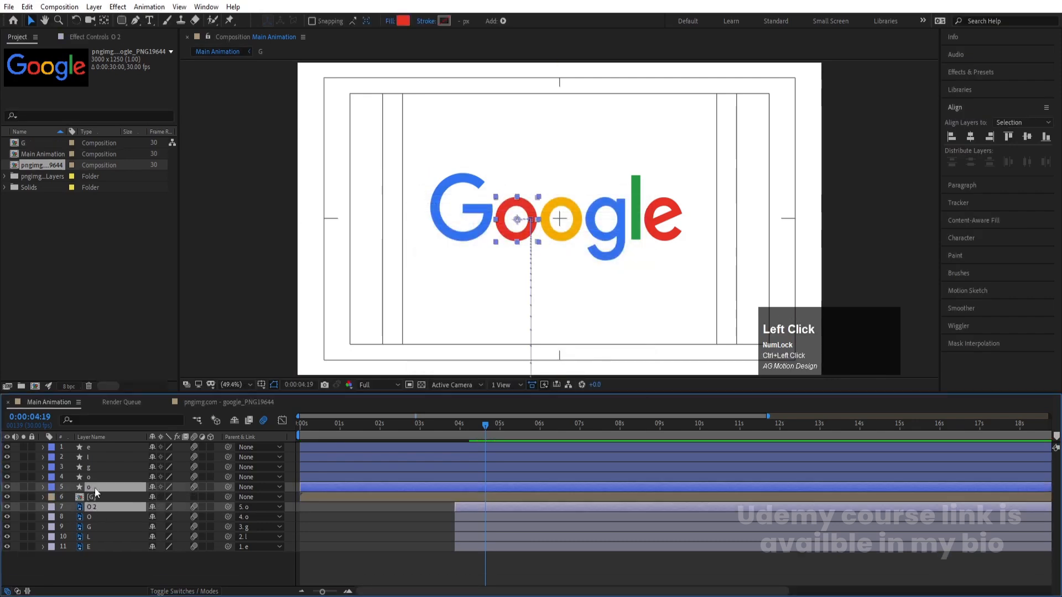
pyautogui.hotkey('ctrl', 'shift', 'c')
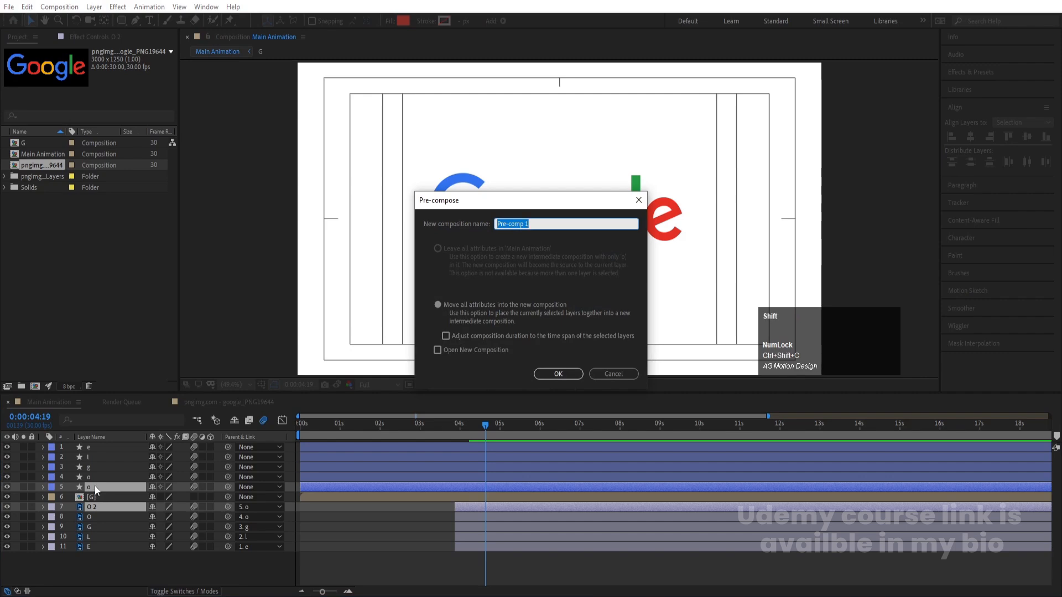
pyautogui.write('O')
pyautogui.press('Return')
# Pre-compose the yellow o circle layer together with its O letter layer into a composition named O
pyautogui.click(95, 507)
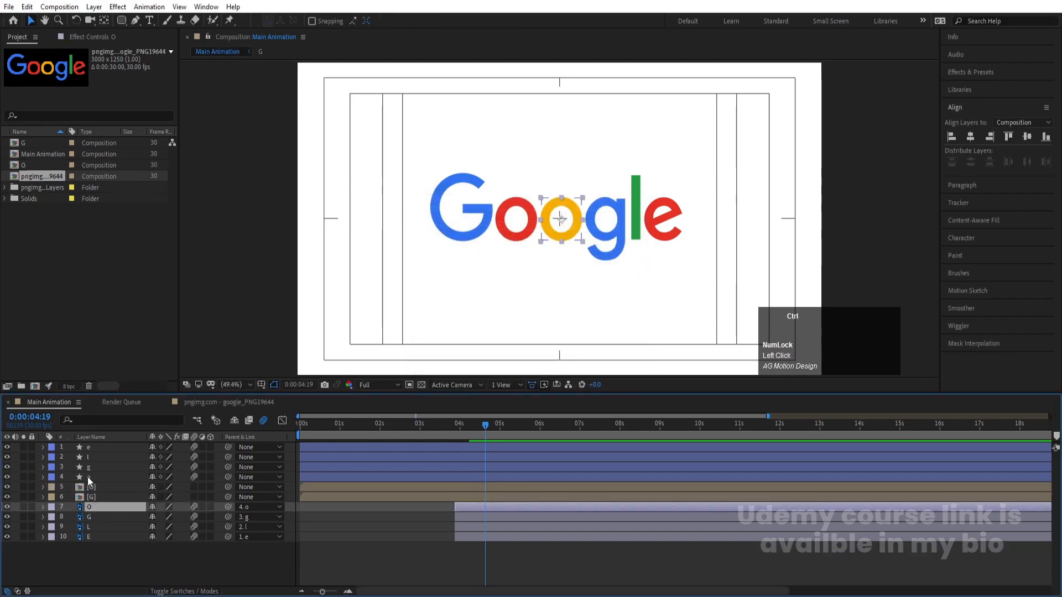
pyautogui.keyDown('ctrl'); pyautogui.click(87, 477); pyautogui.keyUp('ctrl')
pyautogui.hotkey('ctrl', 'shift', 'c')
pyautogui.write('O')
pyautogui.press('Return')
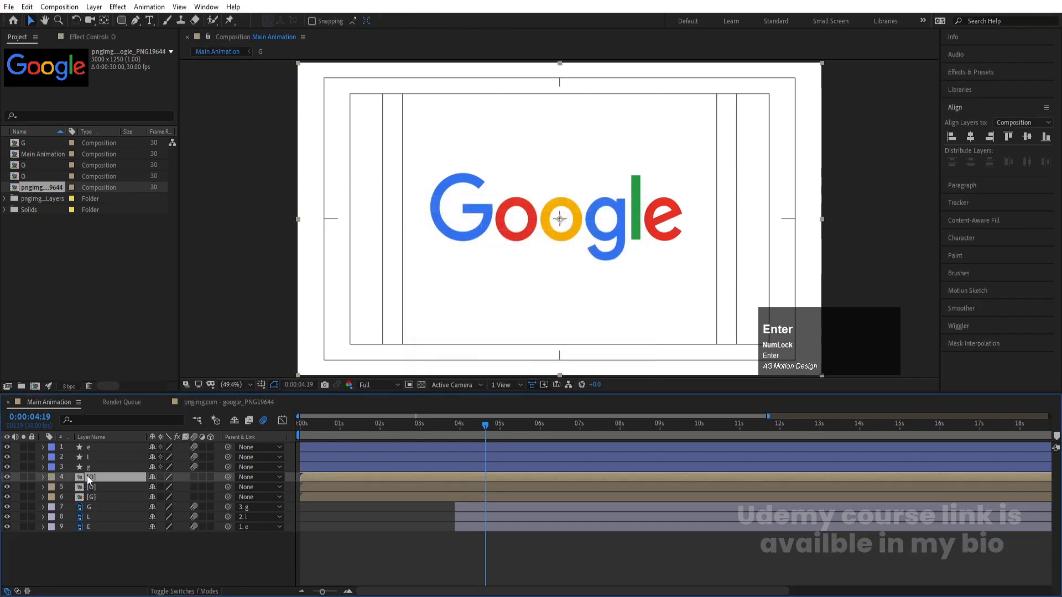
# Pre-compose the second blue circle layer with its matching letter layer into a composition named g
pyautogui.click(88, 509)
pyautogui.keyDown('ctrl'); pyautogui.click(89, 469); pyautogui.keyUp('ctrl')
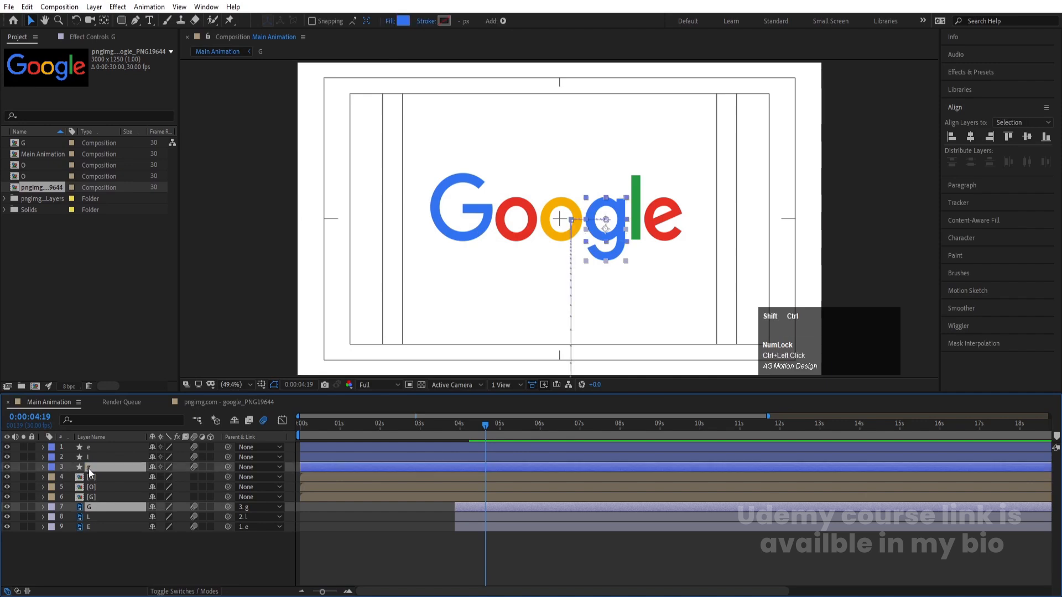
pyautogui.hotkey('ctrl', 'shift', 'c')
pyautogui.write('g')
pyautogui.press('Return')
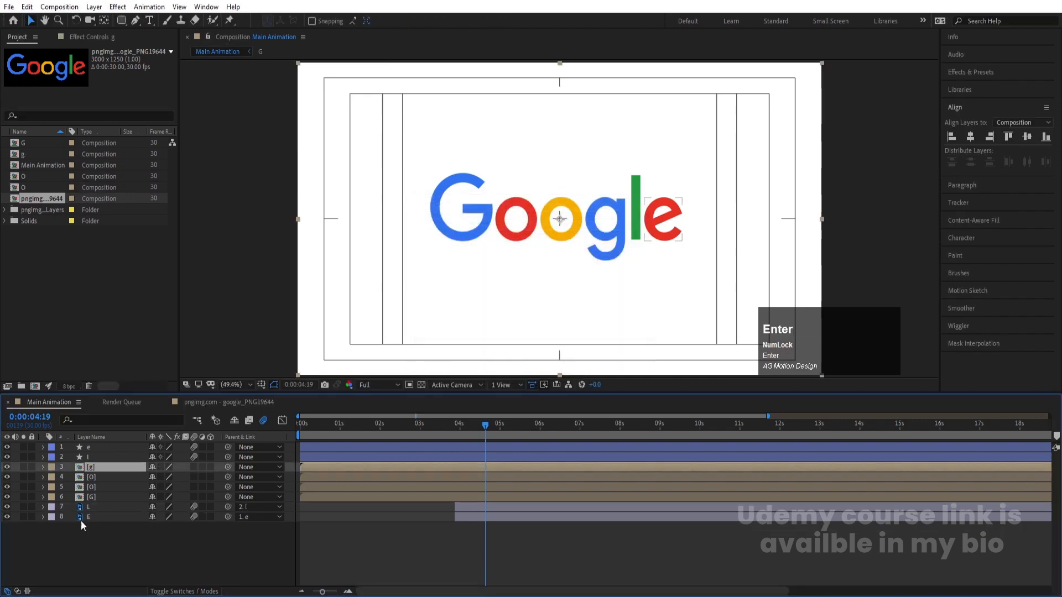
# Pre-compose the green circle layer together with the L letter layer into a composition named l
pyautogui.click(99, 510)
pyautogui.keyDown('ctrl'); pyautogui.click(95, 460); pyautogui.keyUp('ctrl')
pyautogui.hotkey('ctrl', 'shift', 'c')
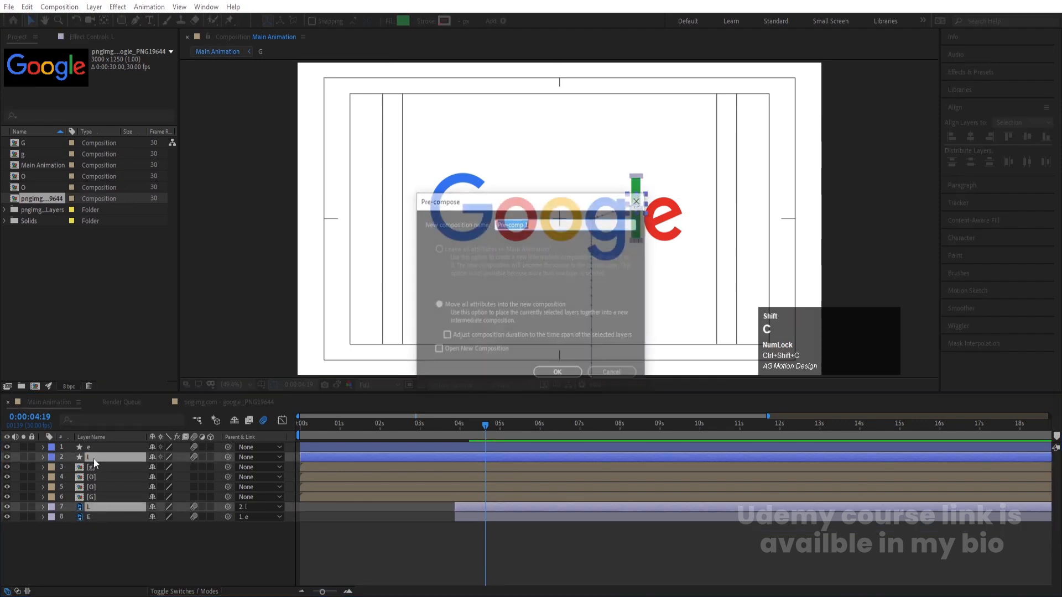
pyautogui.write('l')
pyautogui.press('Return')
# Pre-compose the last red circle layer together with the E letter layer into a composition named e
pyautogui.click(86, 504)
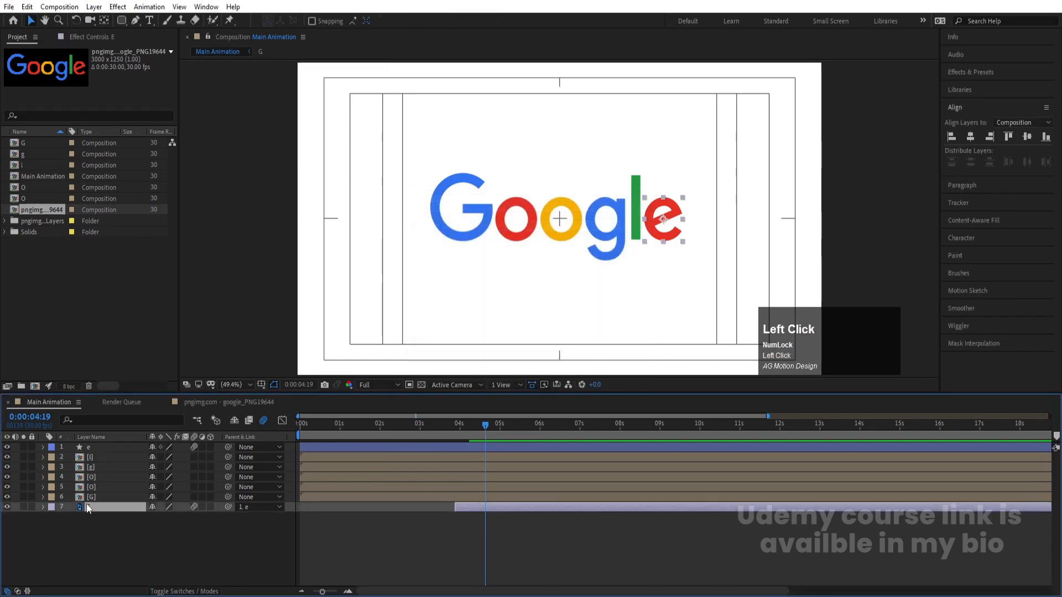
pyautogui.keyDown('ctrl'); pyautogui.click(95, 449); pyautogui.keyUp('ctrl')
pyautogui.hotkey('ctrl', 'shift', 'c')
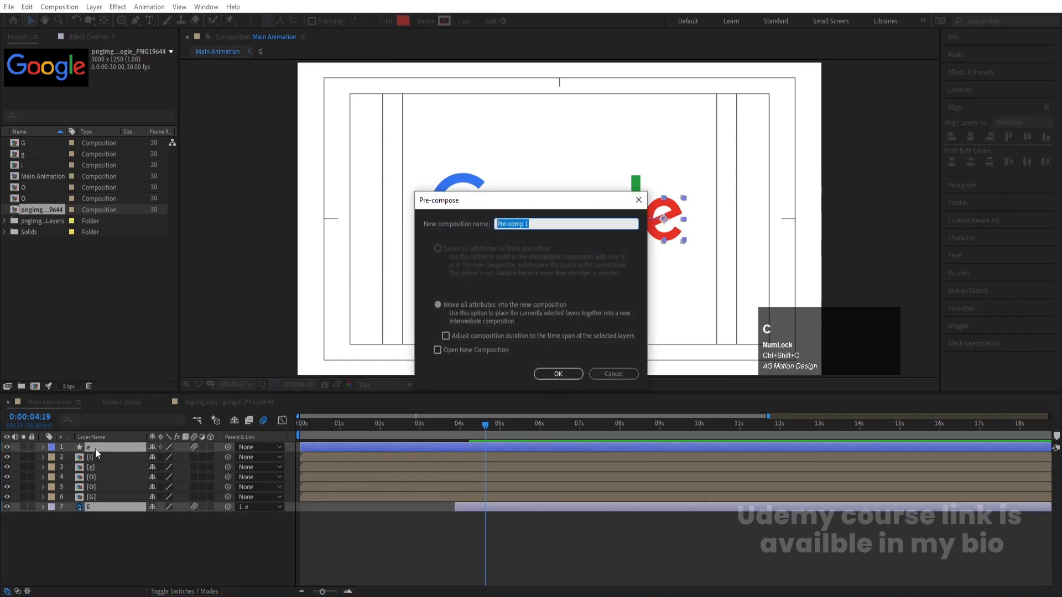
pyautogui.write('e')
pyautogui.press('Return')
# Shift the red O layer to start at 0:00:00:02 and the yellow O layer to start at 0:00:00:04
pyautogui.click(305, 425)
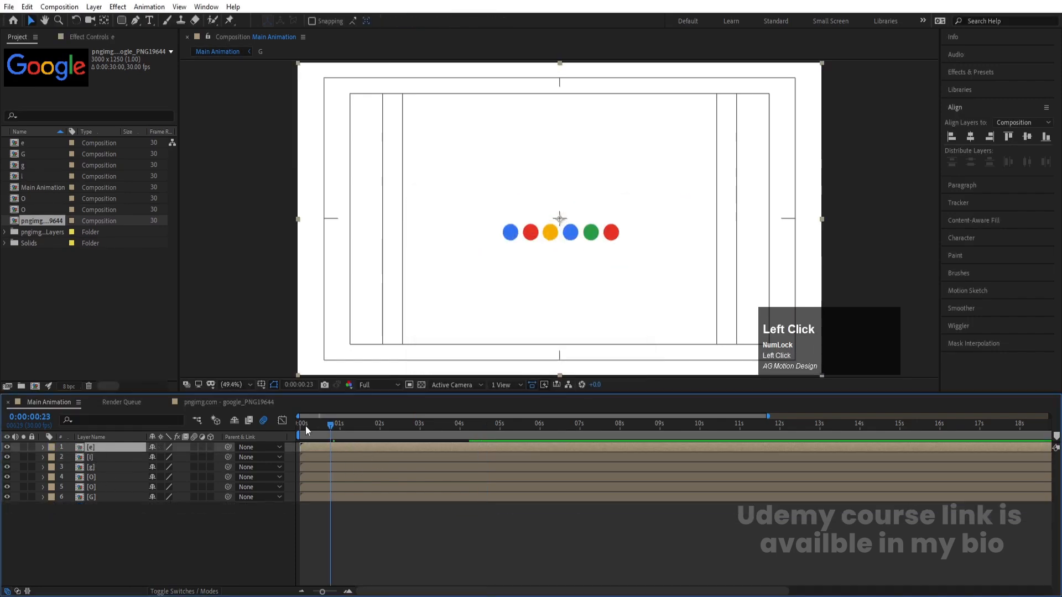
pyautogui.scroll(6, 317, 487)
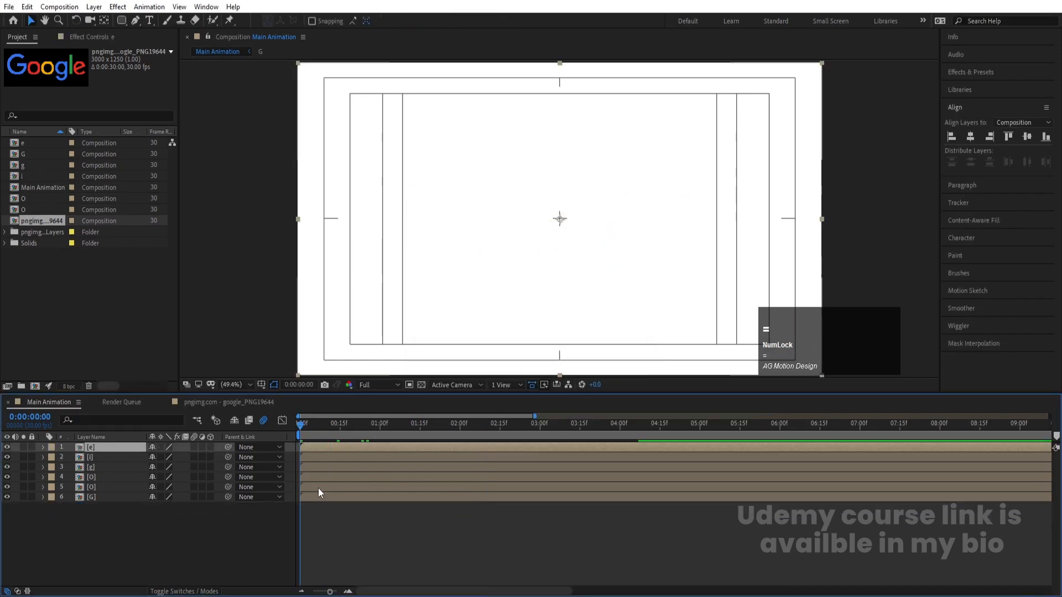
pyautogui.click(336, 521)
pyautogui.click(340, 424)
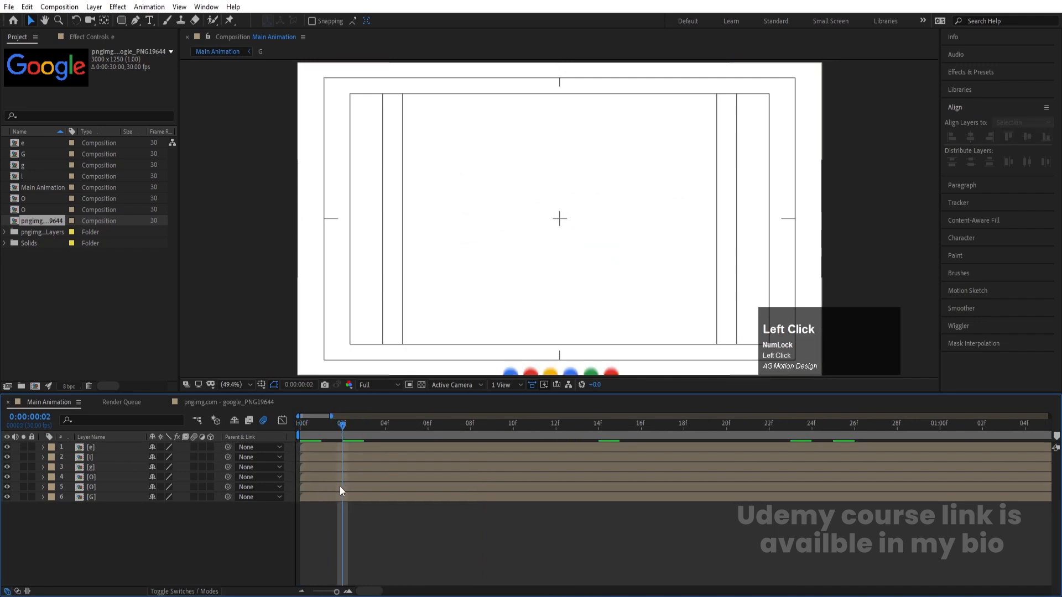
pyautogui.click(340, 486)
pyautogui.press('[')
pyautogui.click(385, 426)
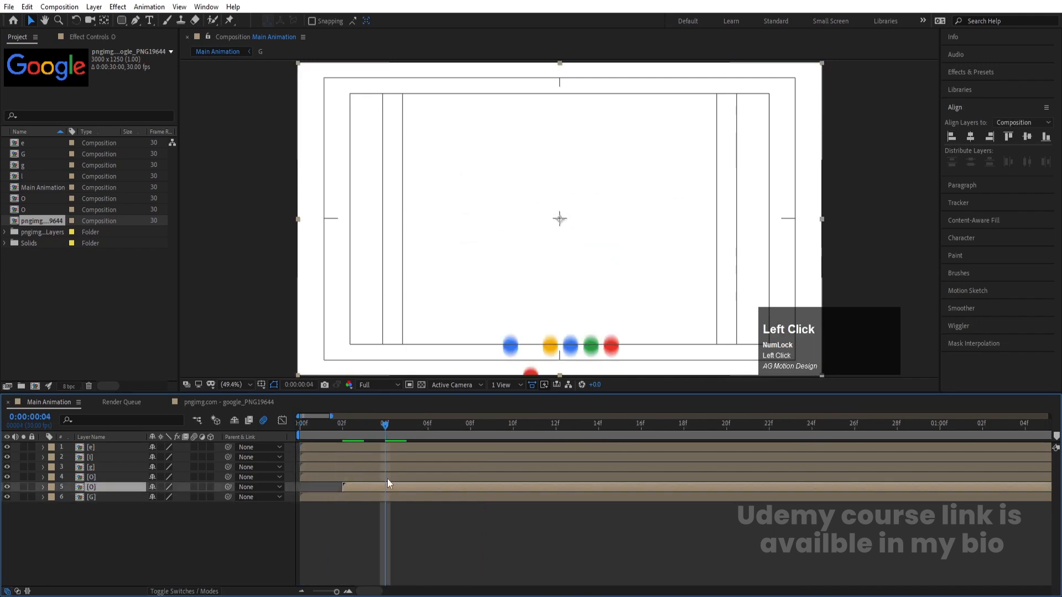
pyautogui.click(388, 477)
pyautogui.press('[')
# Shift the g, l and e layers to start at 0:00:00:06, 0:00:00:08 and 0:00:00:10 respectively
pyautogui.click(428, 424)
pyautogui.click(435, 467)
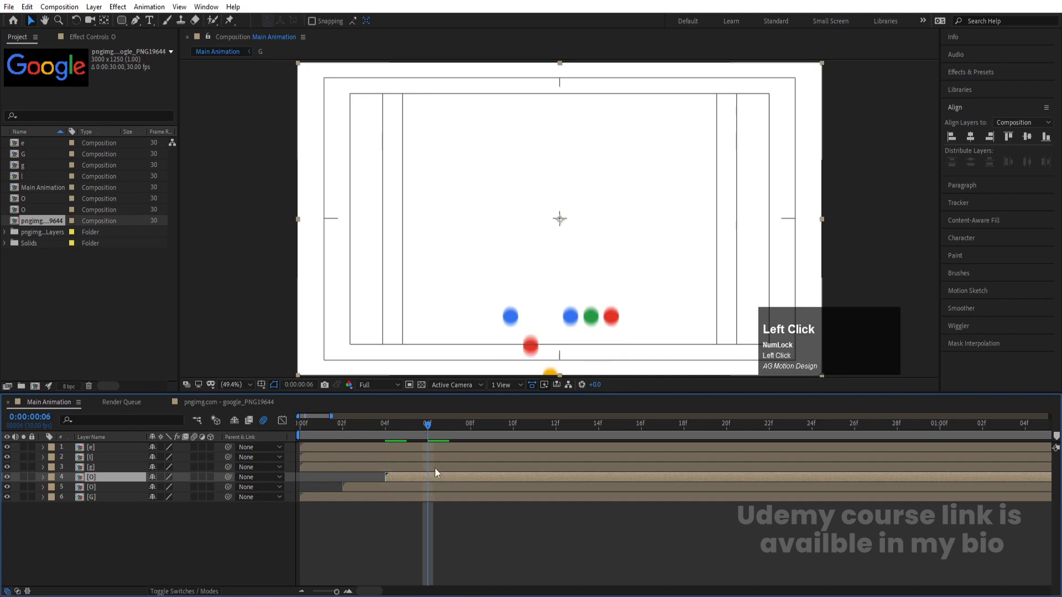
pyautogui.press('[')
pyautogui.click(470, 426)
pyautogui.click(466, 457)
pyautogui.press('[')
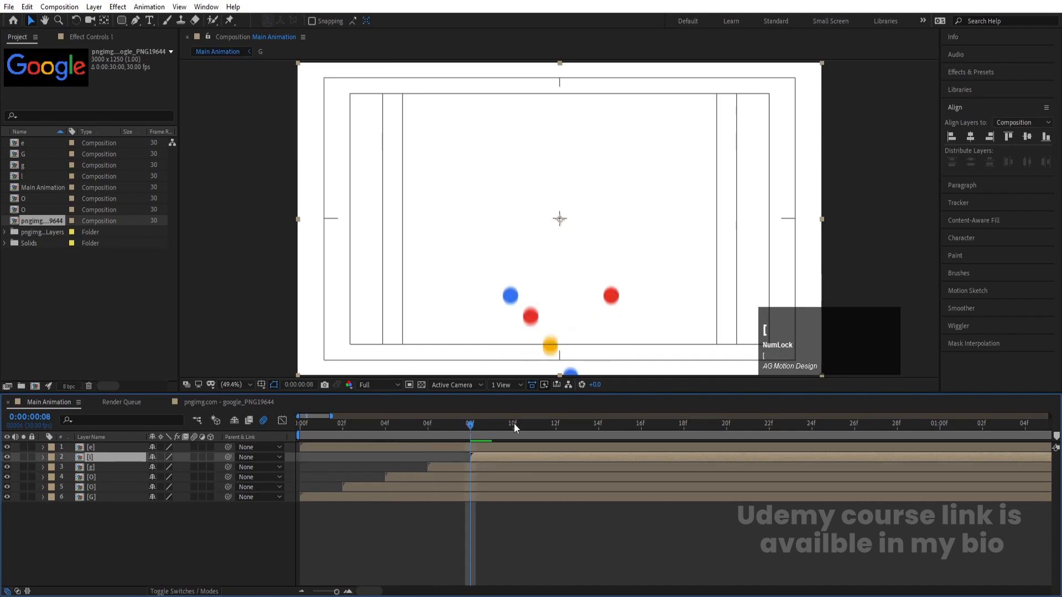
pyautogui.click(513, 424)
pyautogui.click(511, 446)
pyautogui.press('[')
pyautogui.press('-')
pyautogui.press('-')
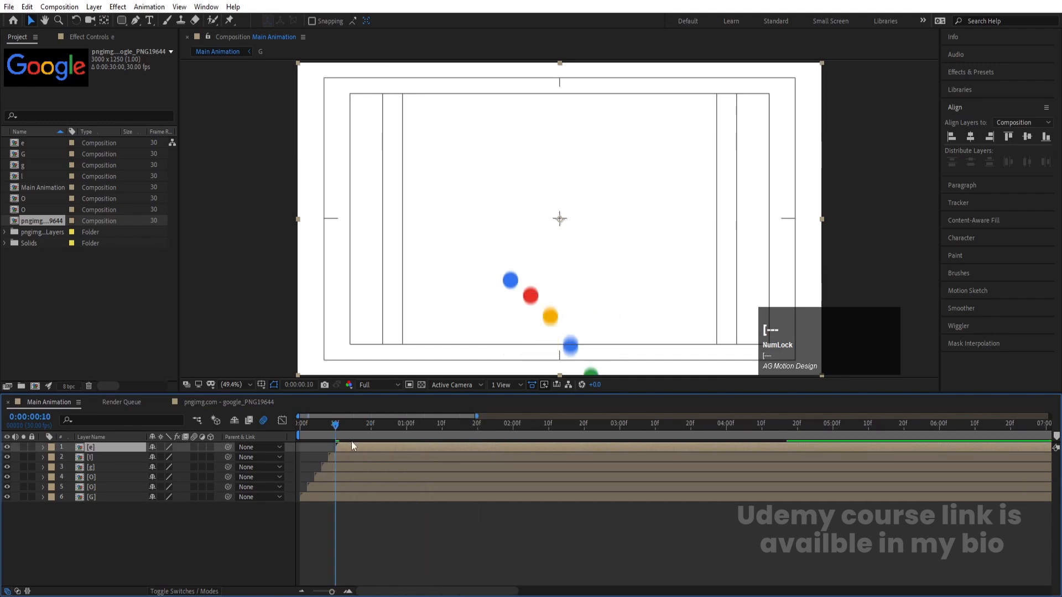
# Play back the staggered animation from the start and deselect all layers
pyautogui.click(300, 426)
pyautogui.press('space')
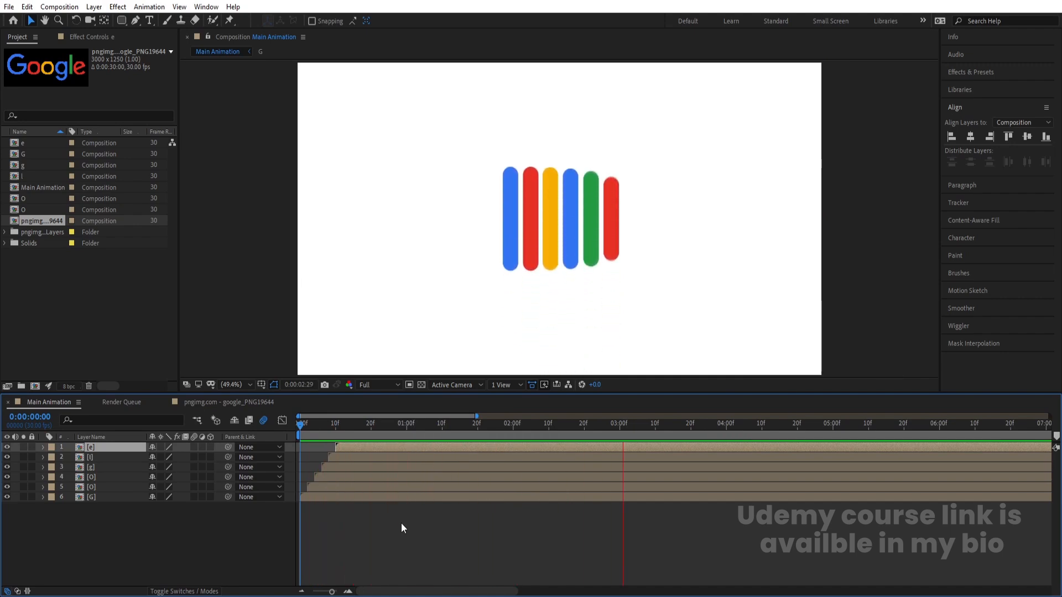
pyautogui.press('space')
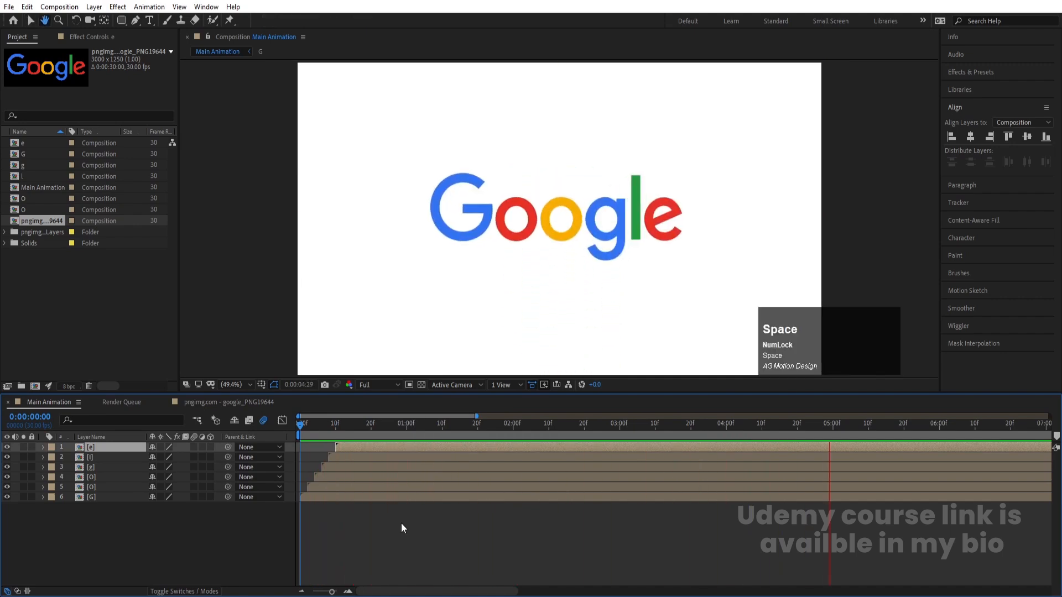
pyautogui.press('-')
pyautogui.click(220, 559)
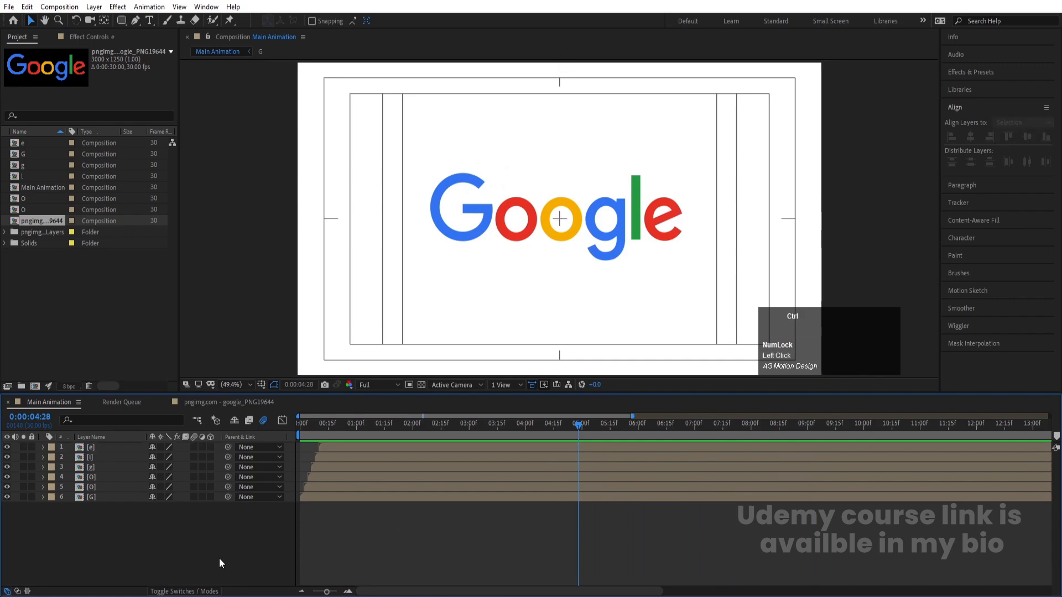
# Create a white solid and place it beneath all letter compositions as the background
pyautogui.hotkey('ctrl', 'y')
pyautogui.click(318, 361)
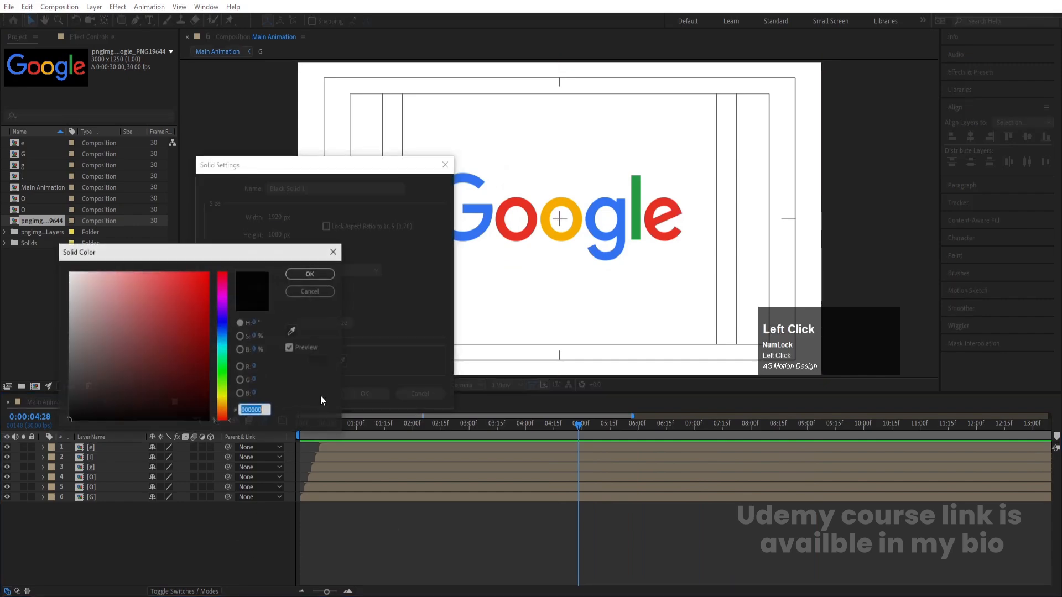
pyautogui.click(69, 273)
pyautogui.press('Return')
pyautogui.press('Return')
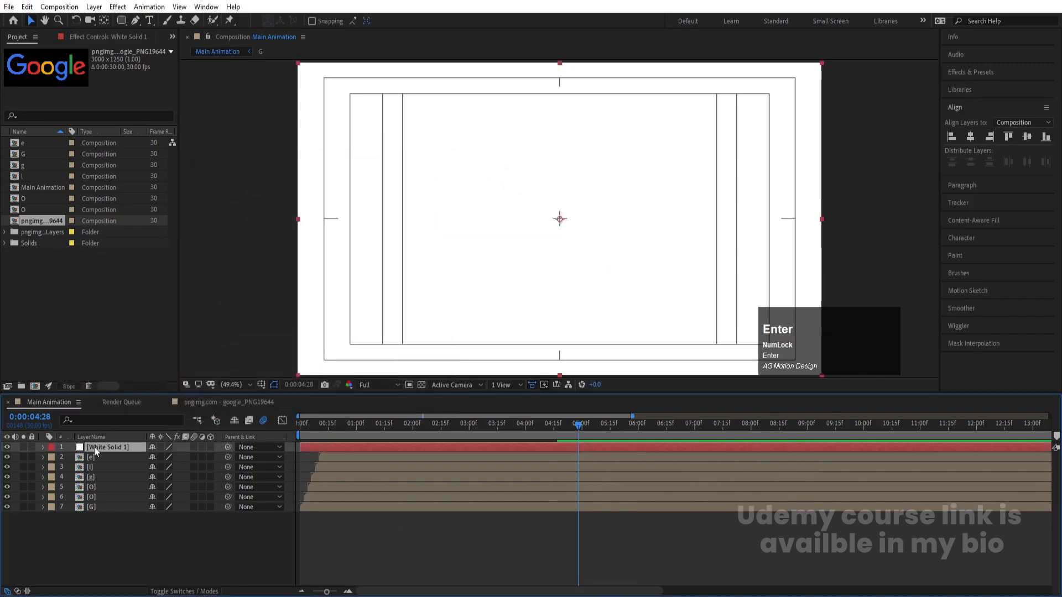
pyautogui.moveTo(95, 446); pyautogui.dragTo(105, 526)
# Pre-compose the six letter compositions into one composition named Animation
pyautogui.click(108, 497)
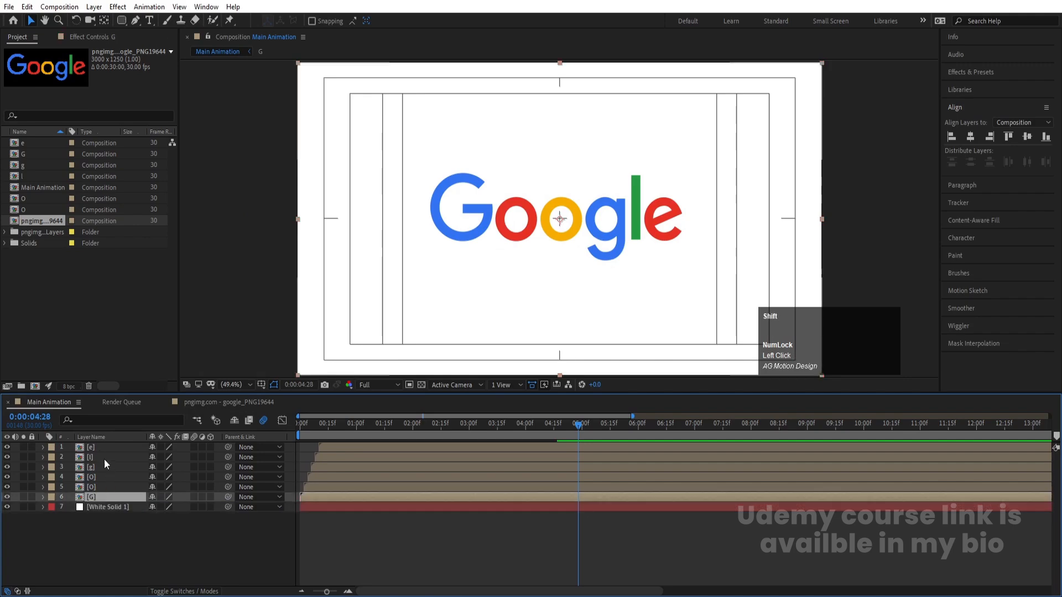
pyautogui.keyDown('shift'); pyautogui.click(98, 448); pyautogui.keyUp('shift')
pyautogui.hotkey('ctrl', 'shift', 'c')
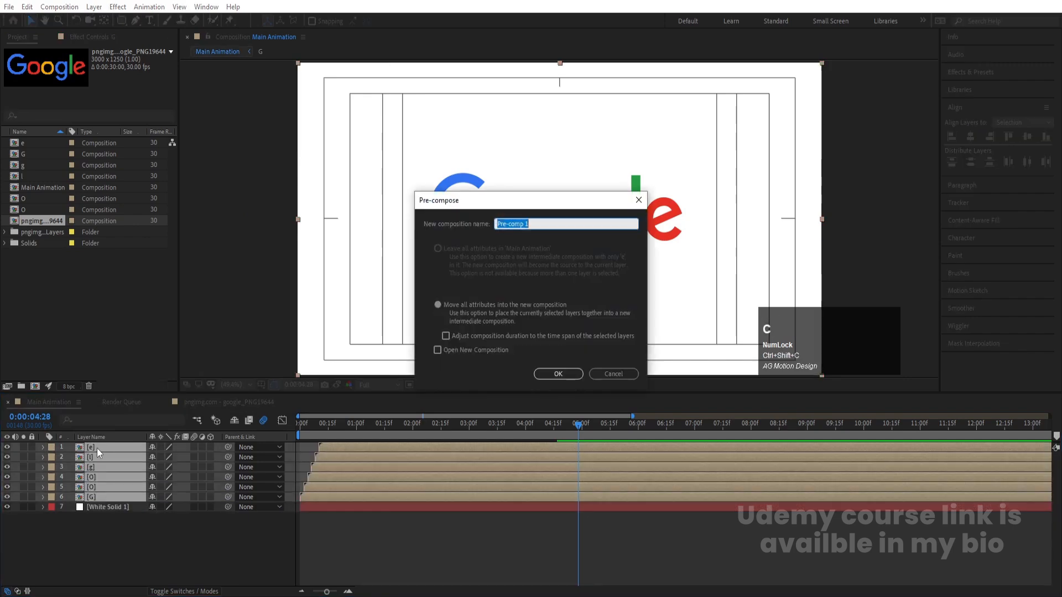
pyautogui.write('A')
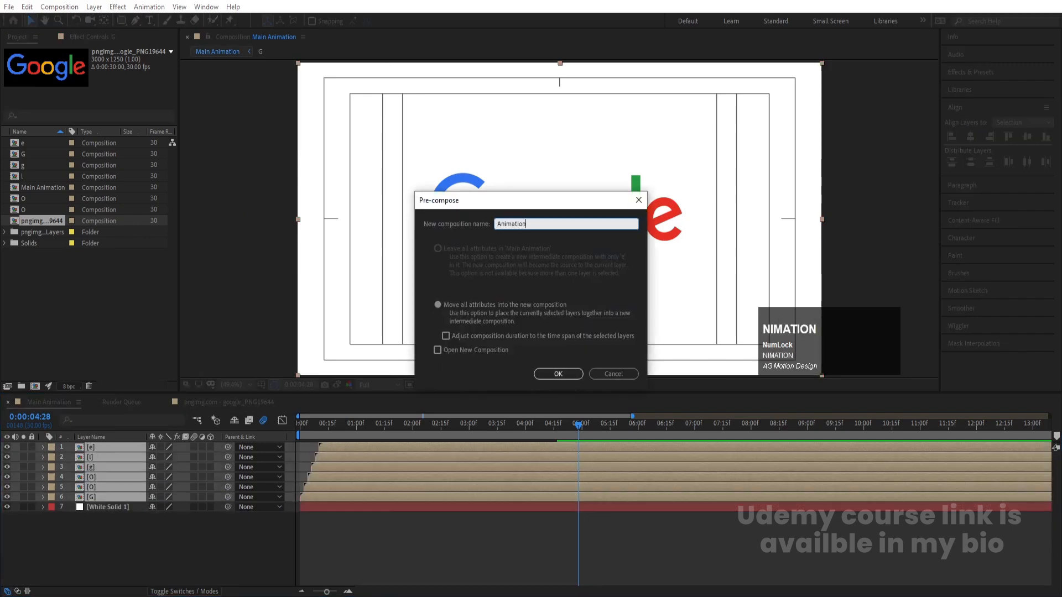
pyautogui.write('nimation')
pyautogui.press('Return')
# Apply a Bevel and Emboss layer style to the Animation layer and reveal its settings
pyautogui.rightClick(98, 448)
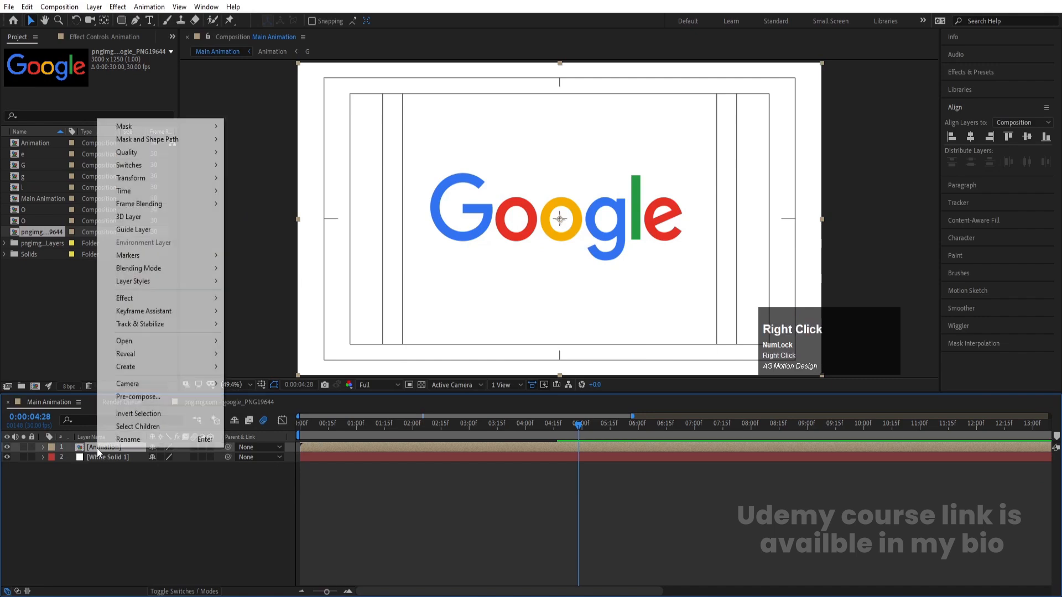
pyautogui.click(133, 281)
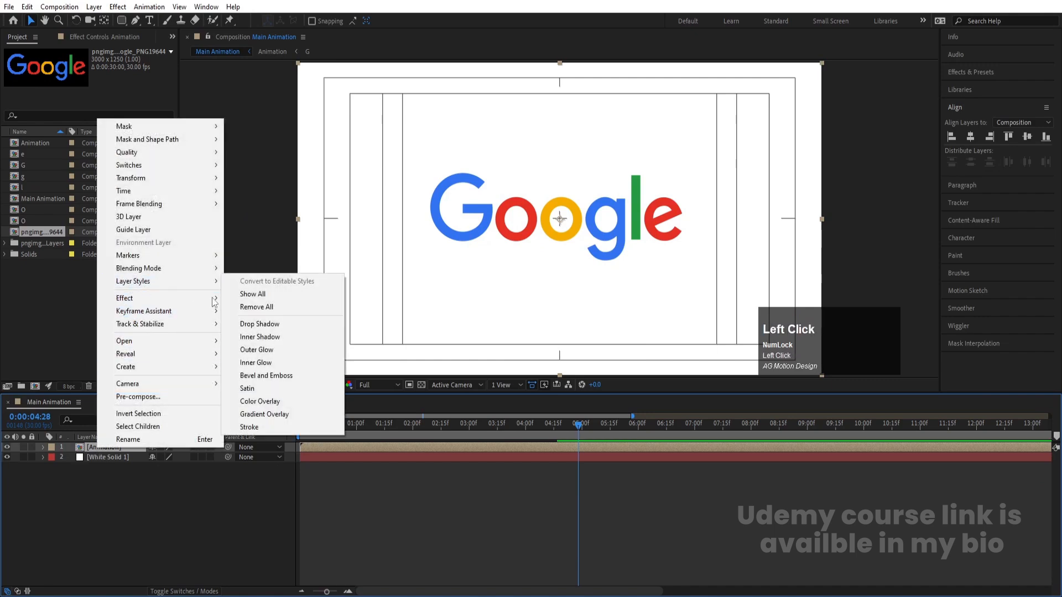
pyautogui.click(260, 374)
pyautogui.click(62, 487)
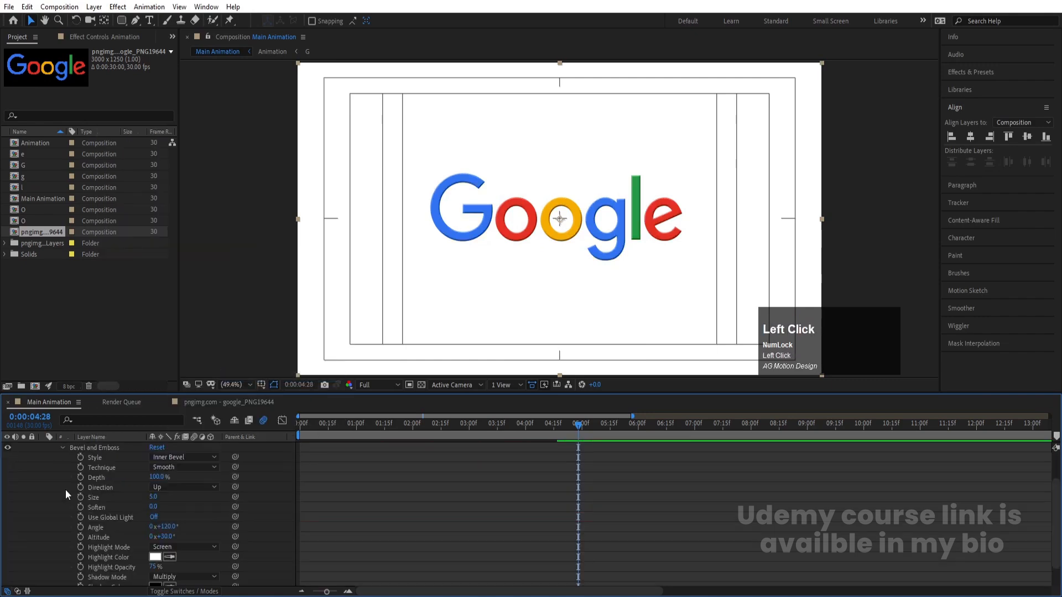
# Set the Bevel and Emboss Soften to 16 and its Size to 10
pyautogui.click(159, 510)
pyautogui.moveTo(155, 507); pyautogui.dragTo(176, 506)
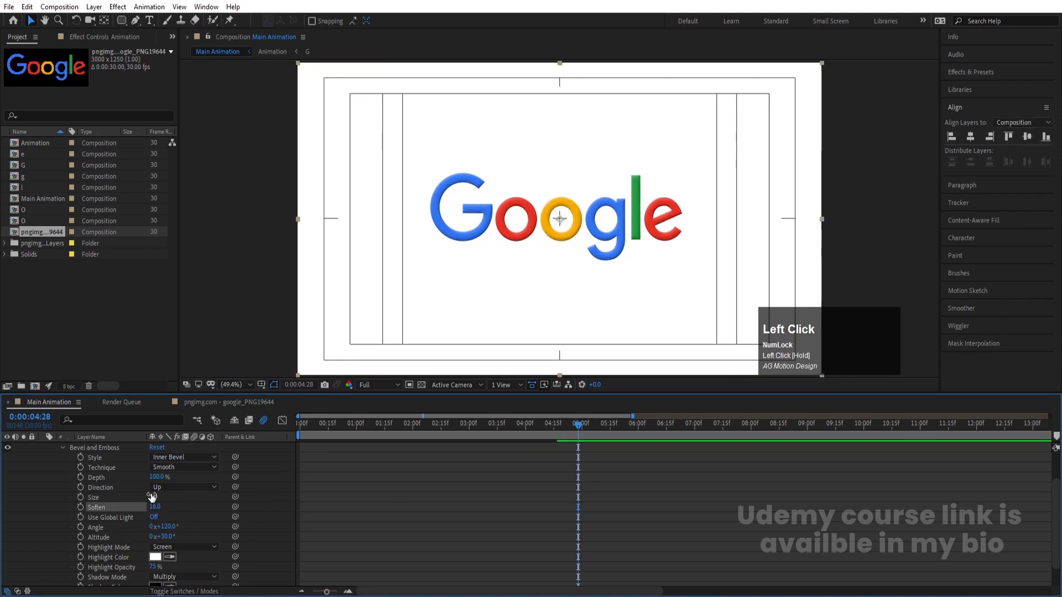
pyautogui.moveTo(154, 496); pyautogui.dragTo(157, 503)
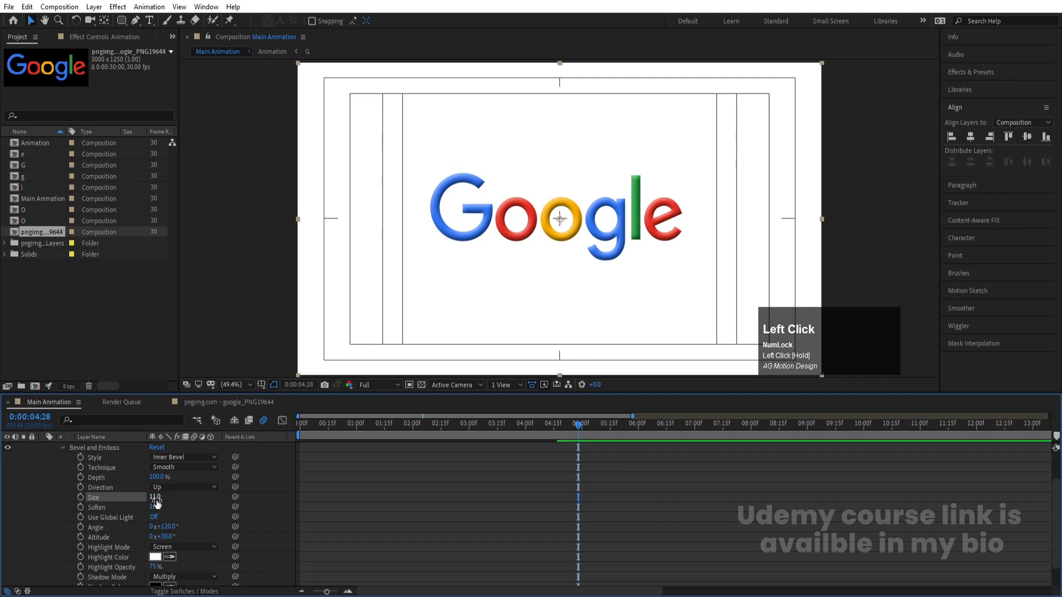
pyautogui.press('Return')
# Lower the Bevel and Emboss Shadow Opacity to 12%, deselect the layer and collapse its properties
pyautogui.scroll(-1, 384, 494)
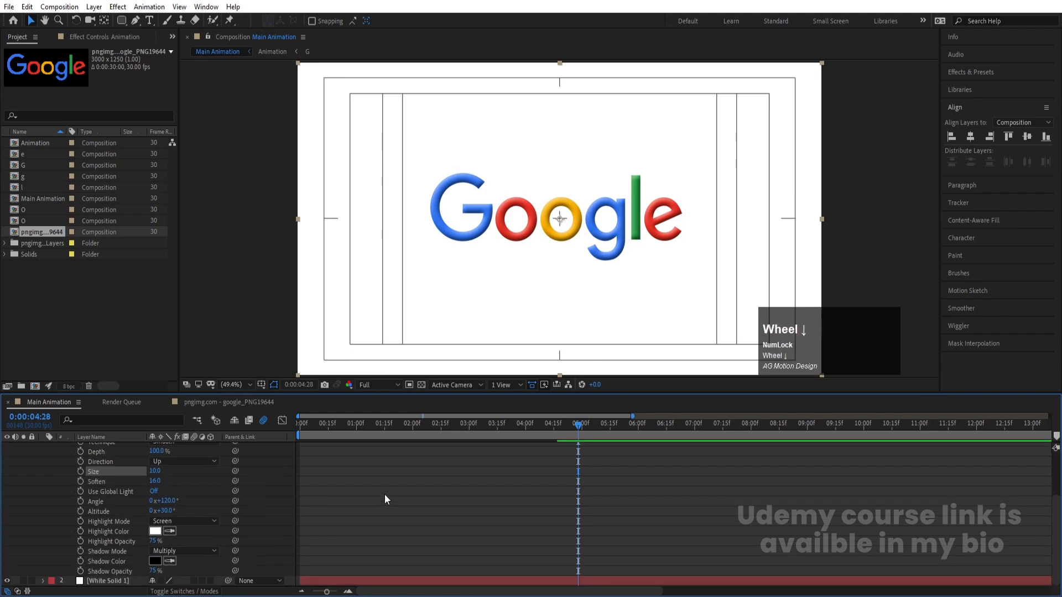
pyautogui.moveTo(151, 572); pyautogui.dragTo(115, 572)
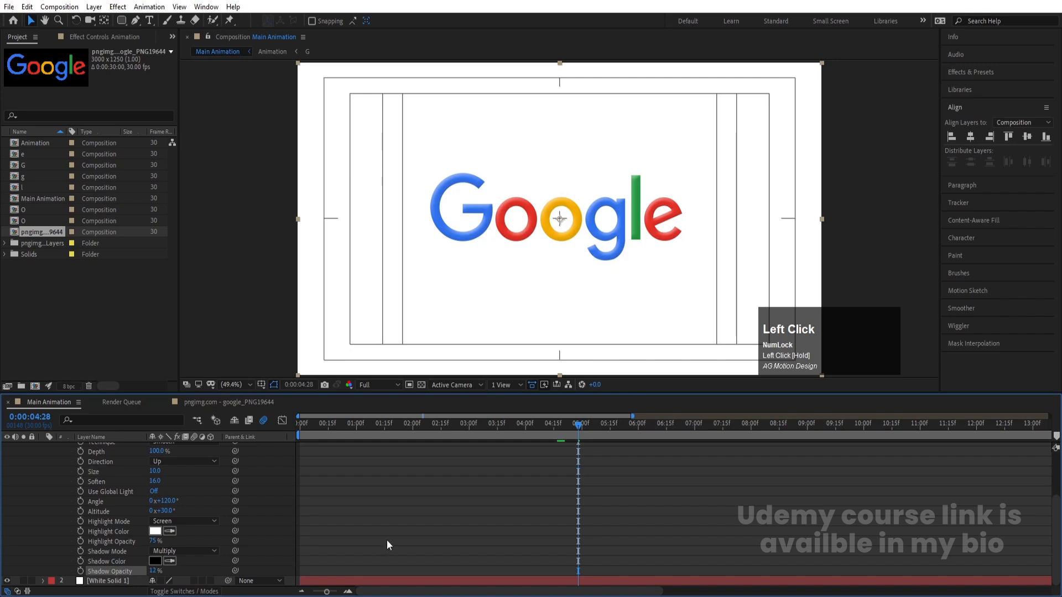
pyautogui.press('-')
pyautogui.click(385, 540)
pyautogui.scroll(3, 244, 529)
pyautogui.click(44, 447)
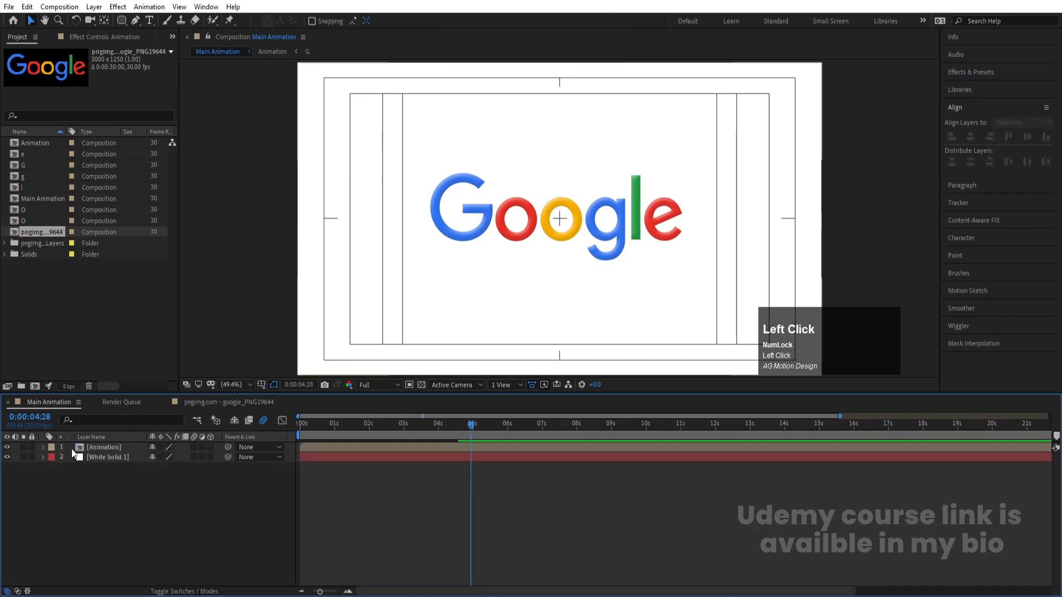
# Preview the beveled logo animation from the start of the Main Animation composition
pyautogui.click(302, 424)
pyautogui.press('space')
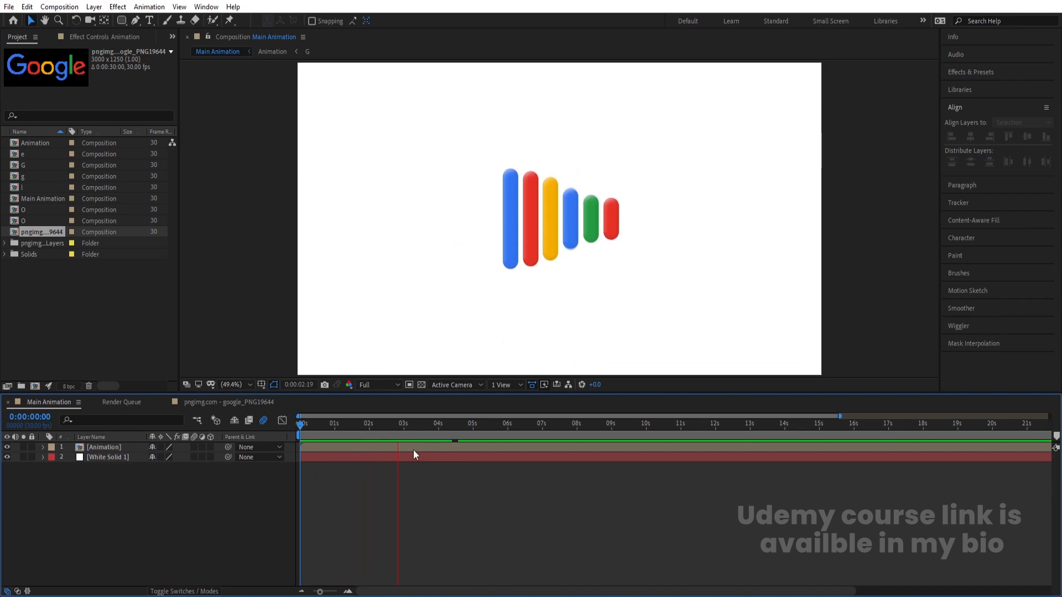
pyautogui.press('space')
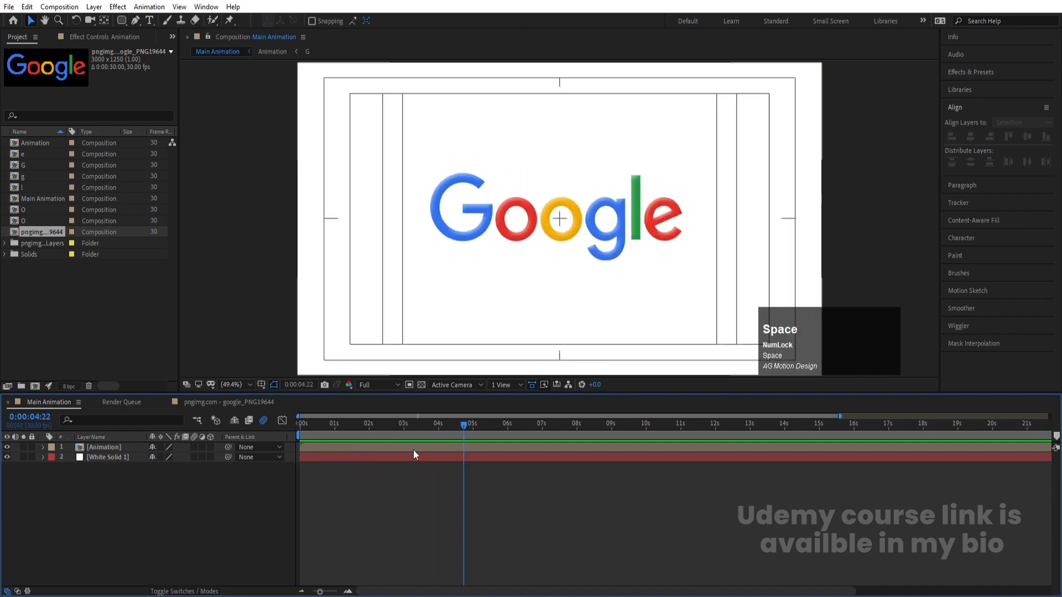
# Apply the Drop Shadow effect to the Animation layer
pyautogui.click(414, 449)
pyautogui.click(977, 71)
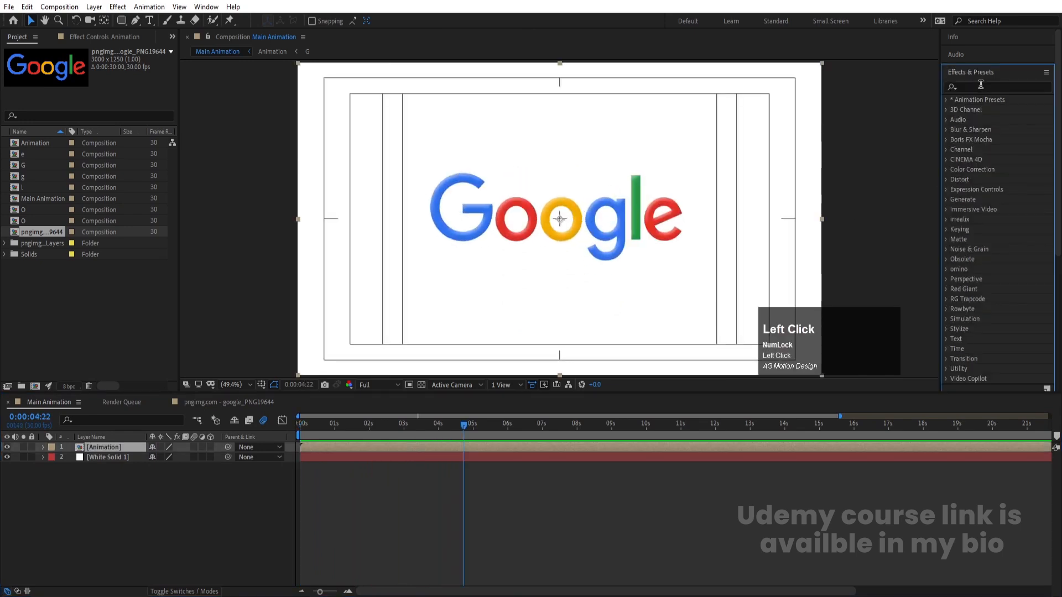
pyautogui.click(981, 84)
pyautogui.write('drop')
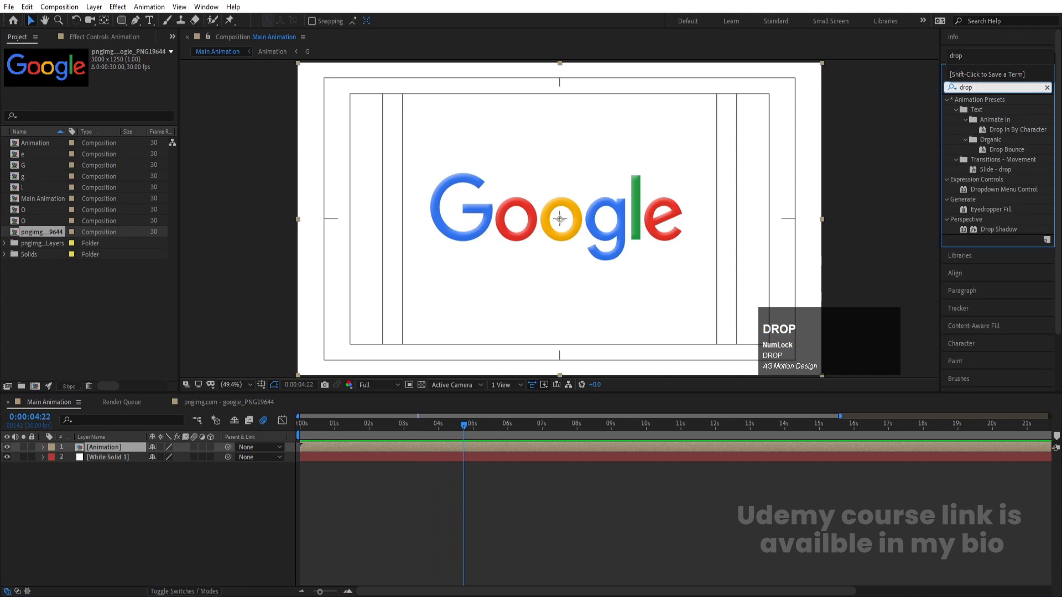
pyautogui.doubleClick(1010, 230)
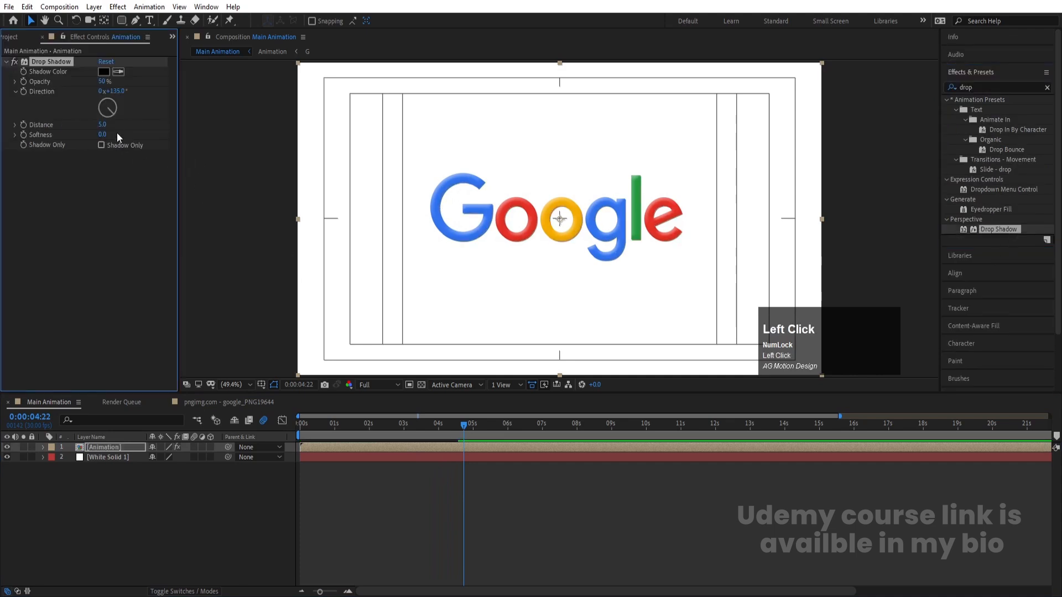
# Set the Drop Shadow Distance to 10 and its Softness to 400
pyautogui.click(104, 125)
pyautogui.write('10')
pyautogui.press('Return')
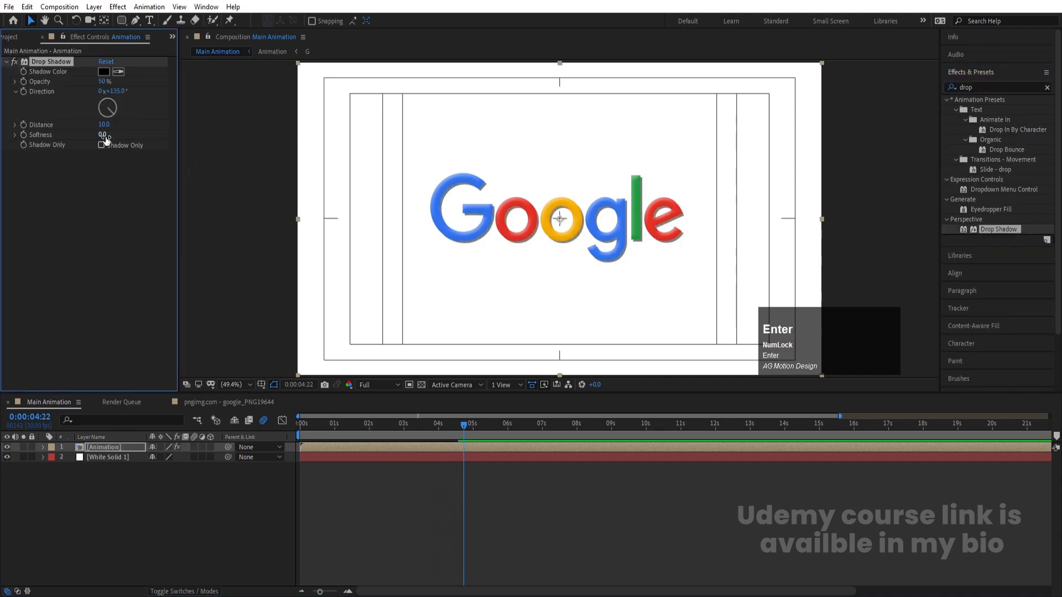
pyautogui.click(103, 135)
pyautogui.write('400')
pyautogui.press('Return')
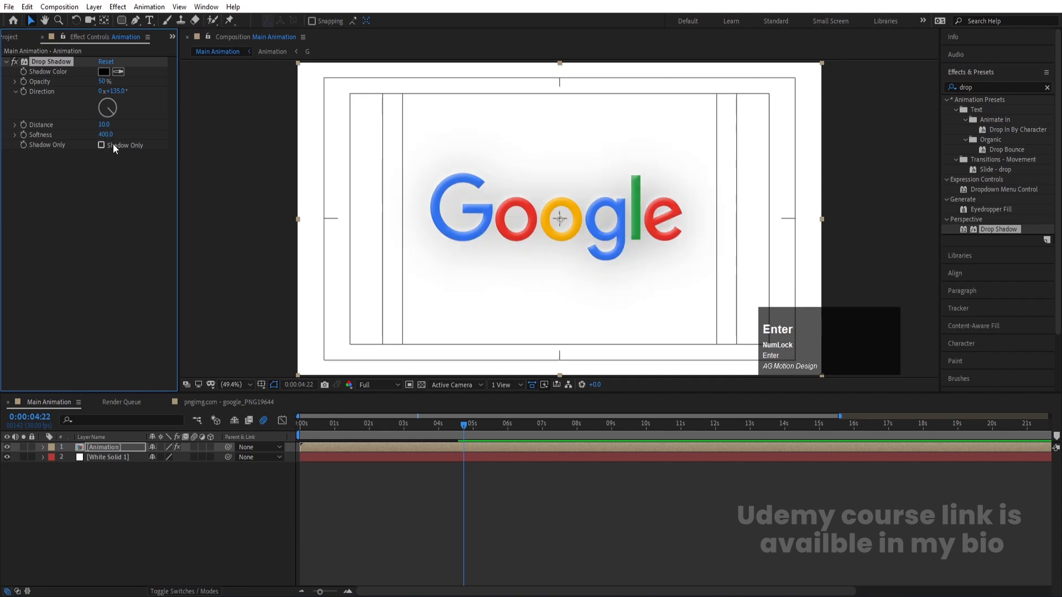
# Set the Drop Shadow color to the blue sampled from the logo's letter G
pyautogui.click(121, 72)
pyautogui.click(448, 182)
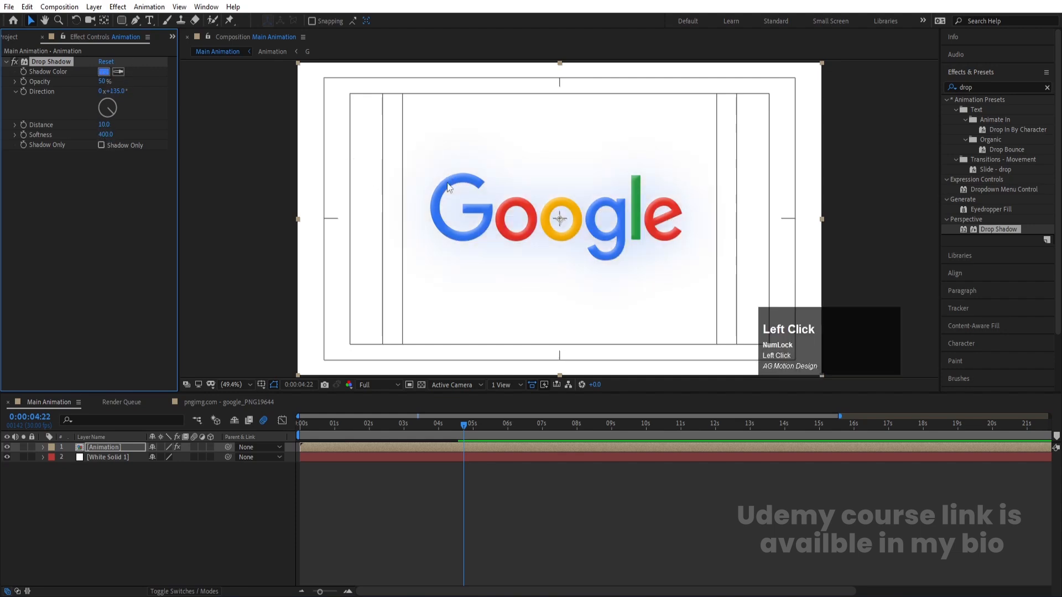
pyautogui.press('Return')
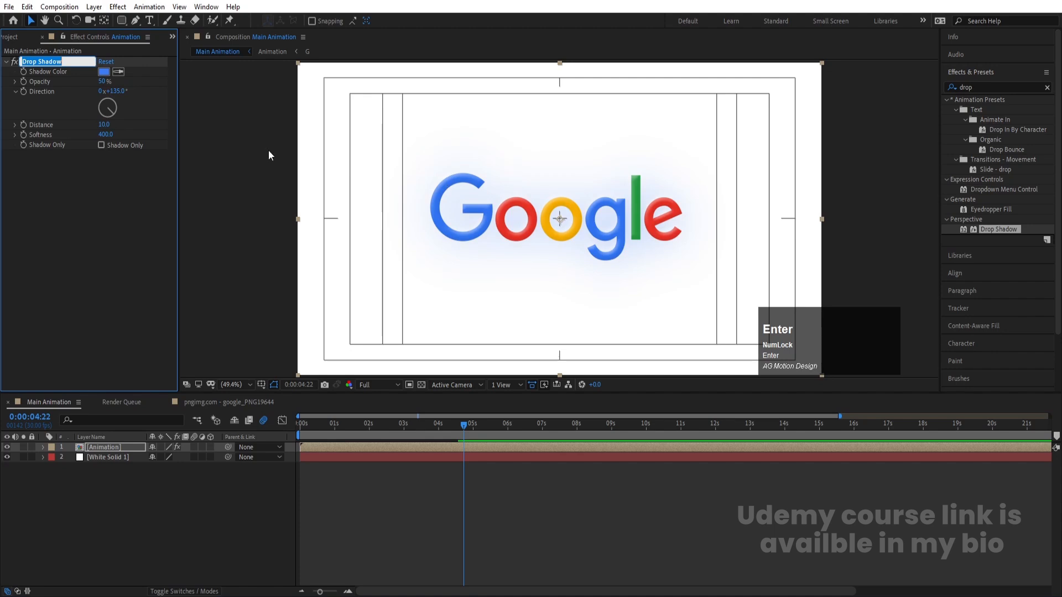
pyautogui.click(118, 221)
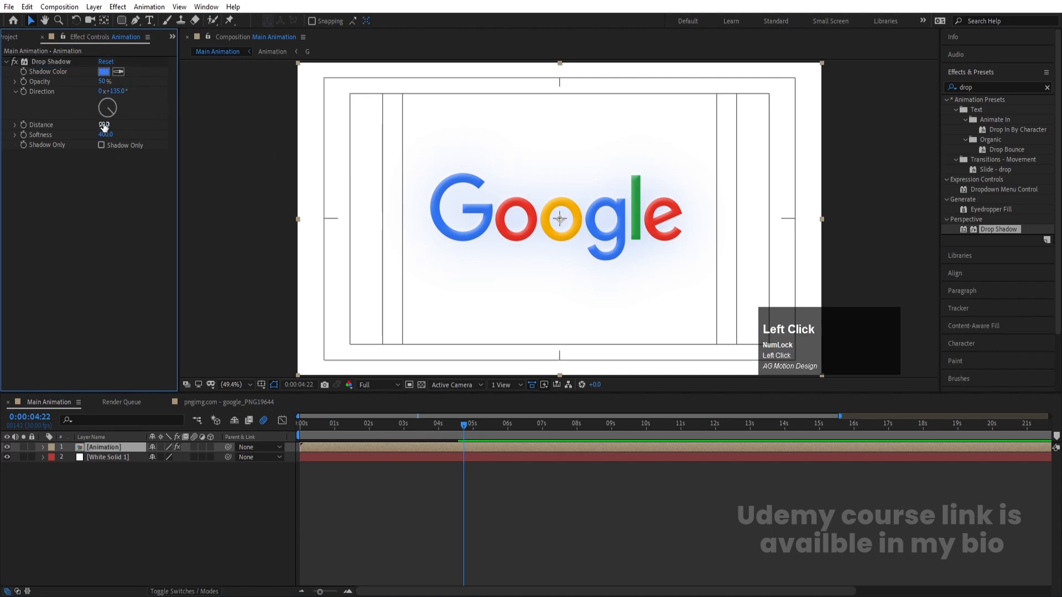
# Increase the Drop Shadow Distance to 69 and reduce its Softness to 150
pyautogui.moveTo(104, 126); pyautogui.dragTo(136, 124)
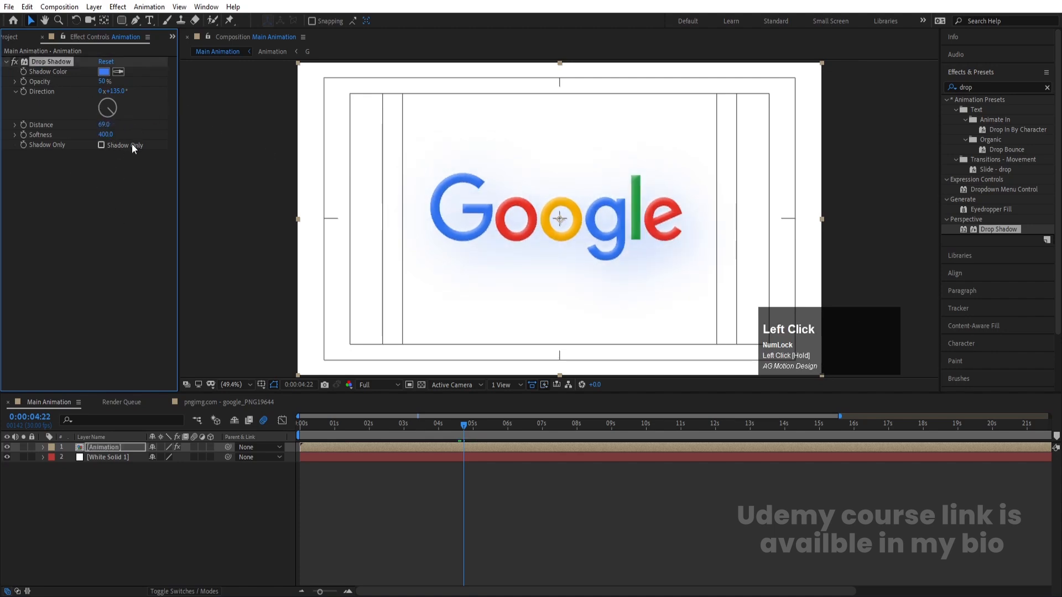
pyautogui.write('15')
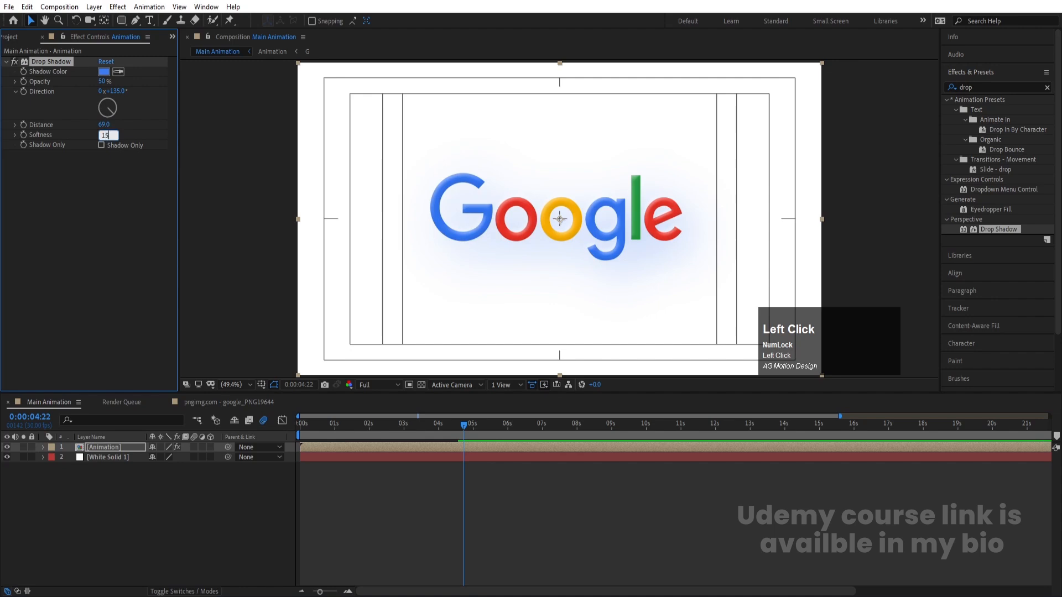
pyautogui.write('0')
pyautogui.press('Return')
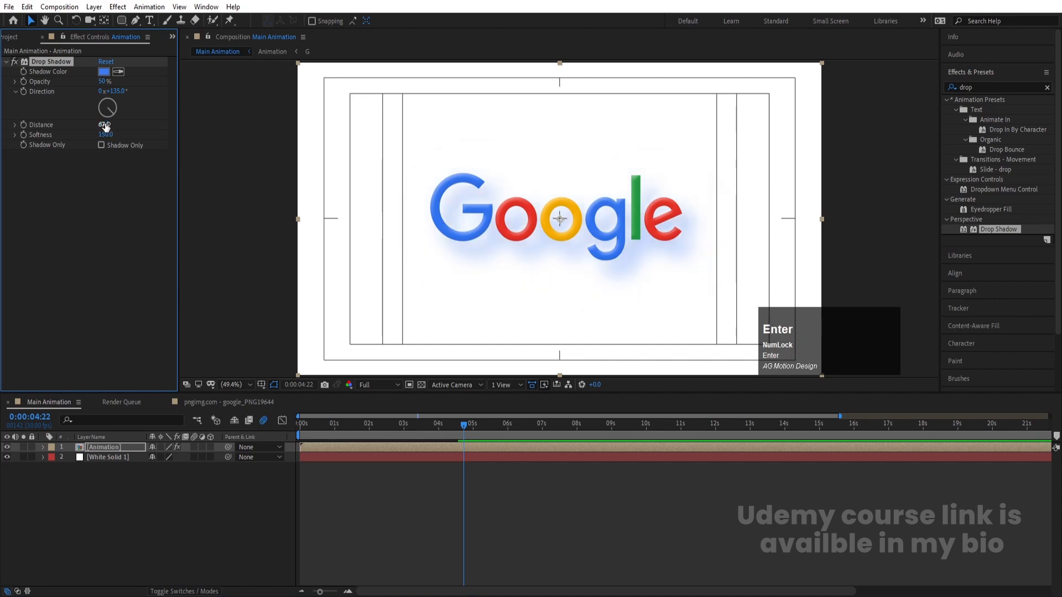
# Adjust the Drop Shadow Distance to 40 and its Softness to 153
pyautogui.click(105, 125)
pyautogui.write('0')
pyautogui.press('Return')
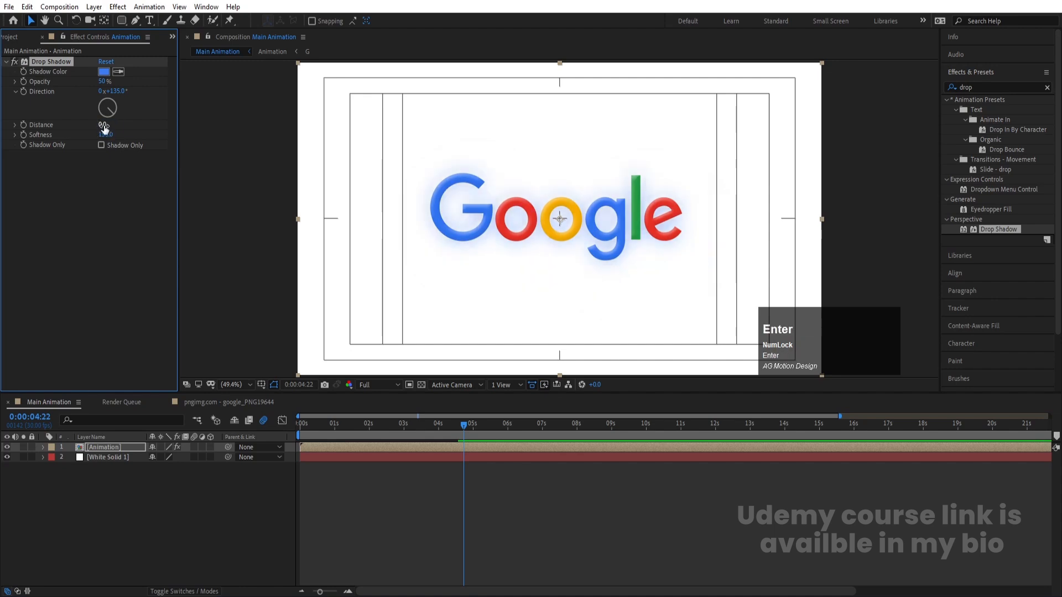
pyautogui.moveTo(103, 125)
pyautogui.mouseDown()
pyautogui.moveTo(126, 125)
pyautogui.moveTo(91, 138)
pyautogui.moveTo(115, 142)
pyautogui.mouseUp()
# Lower the Drop Shadow Opacity to 30% and deselect the Animation layer
pyautogui.write('3')
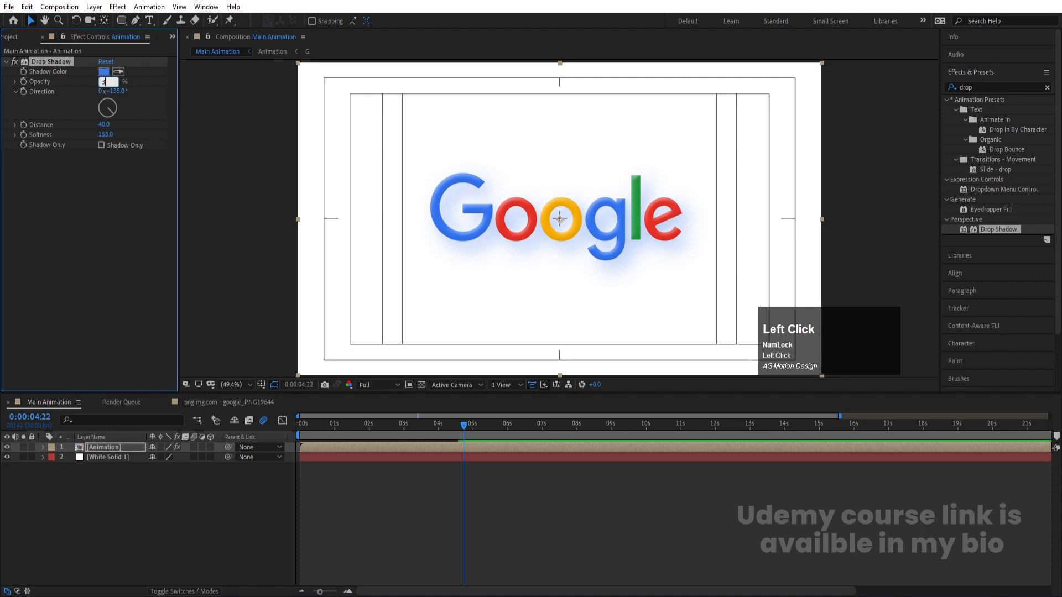
pyautogui.write('0')
pyautogui.press('Return')
pyautogui.click(420, 465)
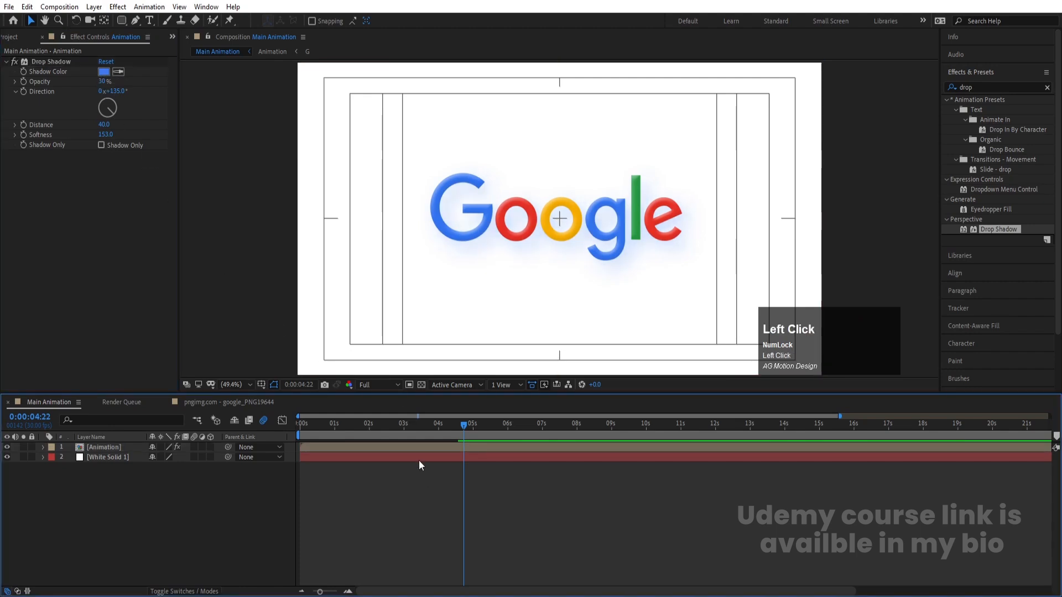
# Preview the logo animation with its drop shadow and end the work area at the current time
pyautogui.press('space')
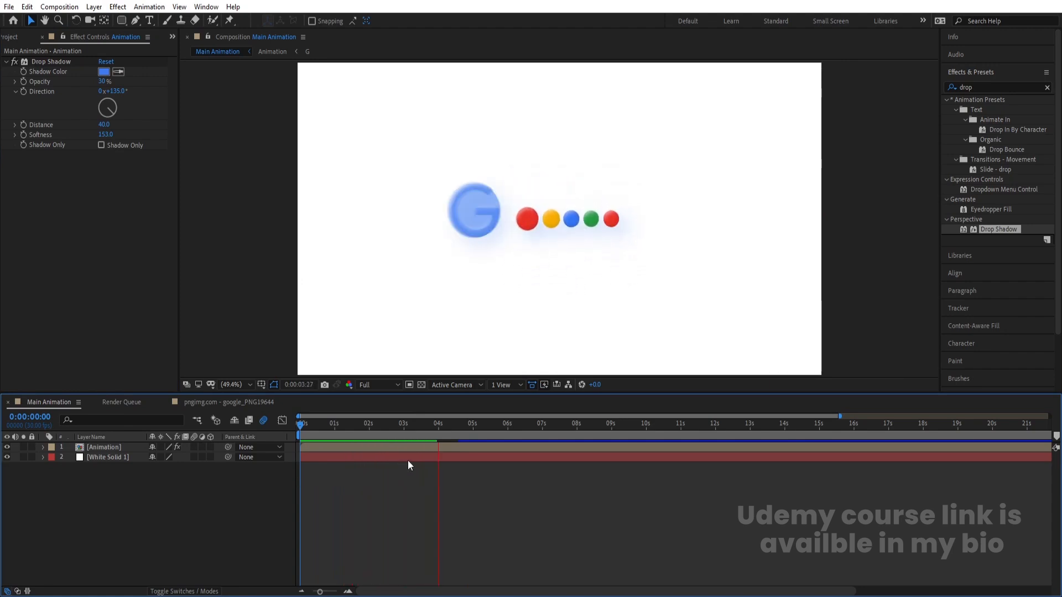
pyautogui.press('space')
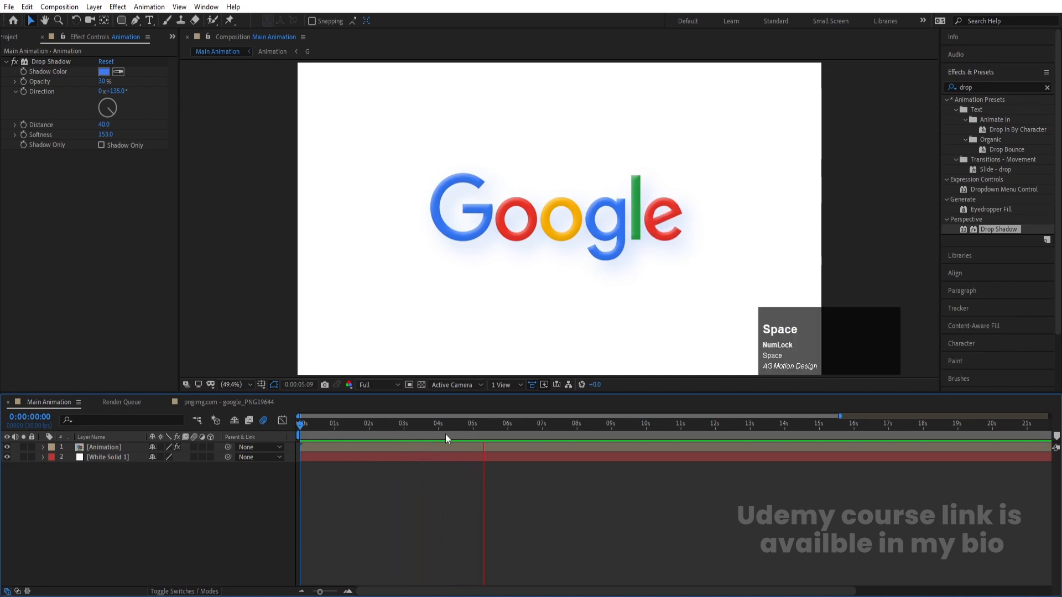
pyautogui.press('space')
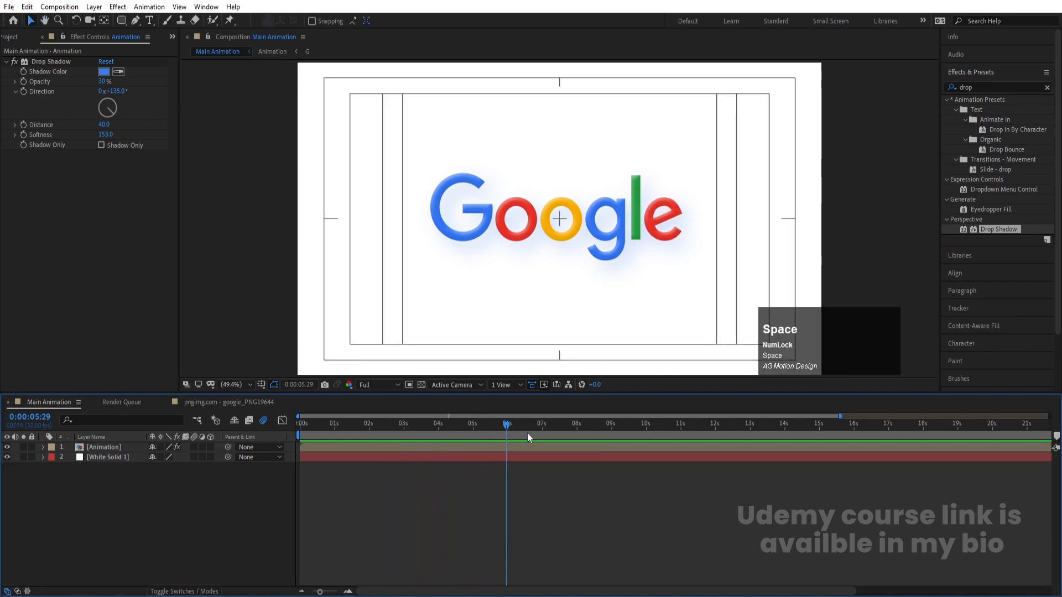
pyautogui.press('space')
pyautogui.press('space')
pyautogui.press('n')
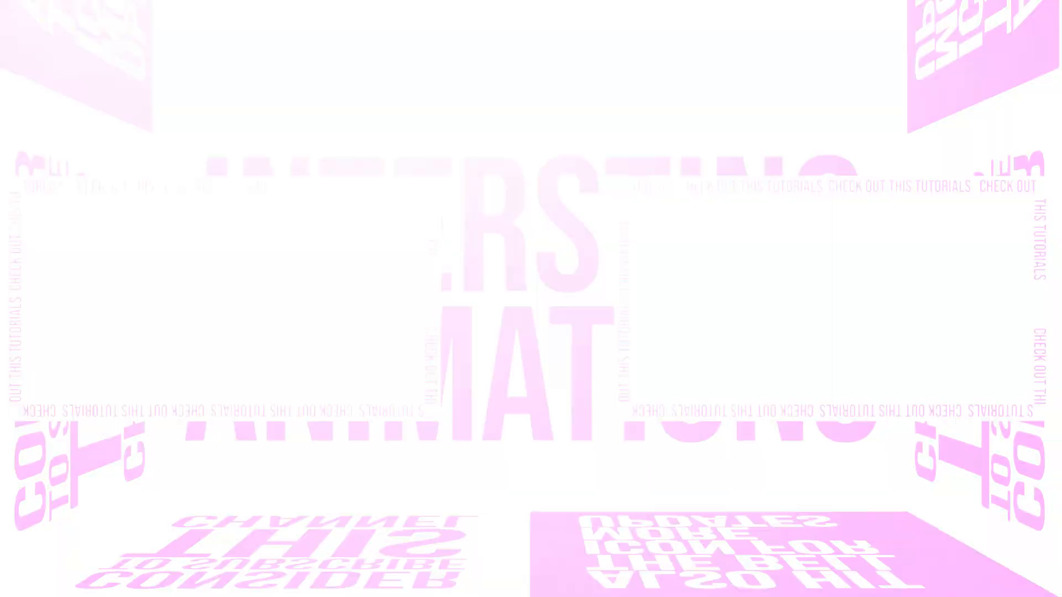